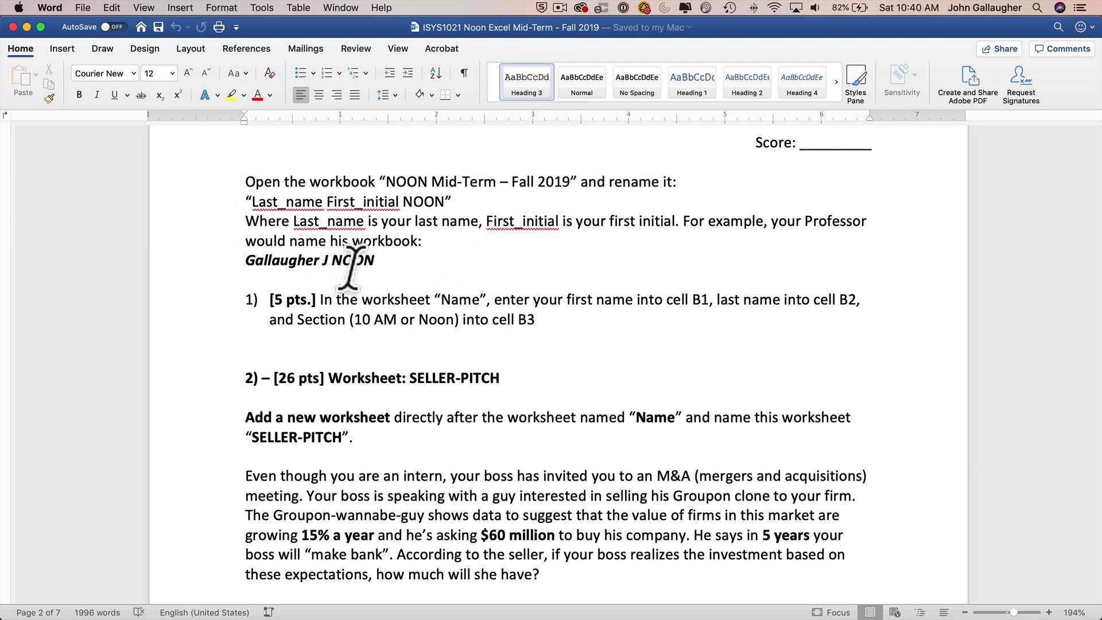
Step: Save the mid-term workbook to the Desktop in Excel, named with the last name, first initial and "Noon"
key(super+Tab)
key(super+Tab)
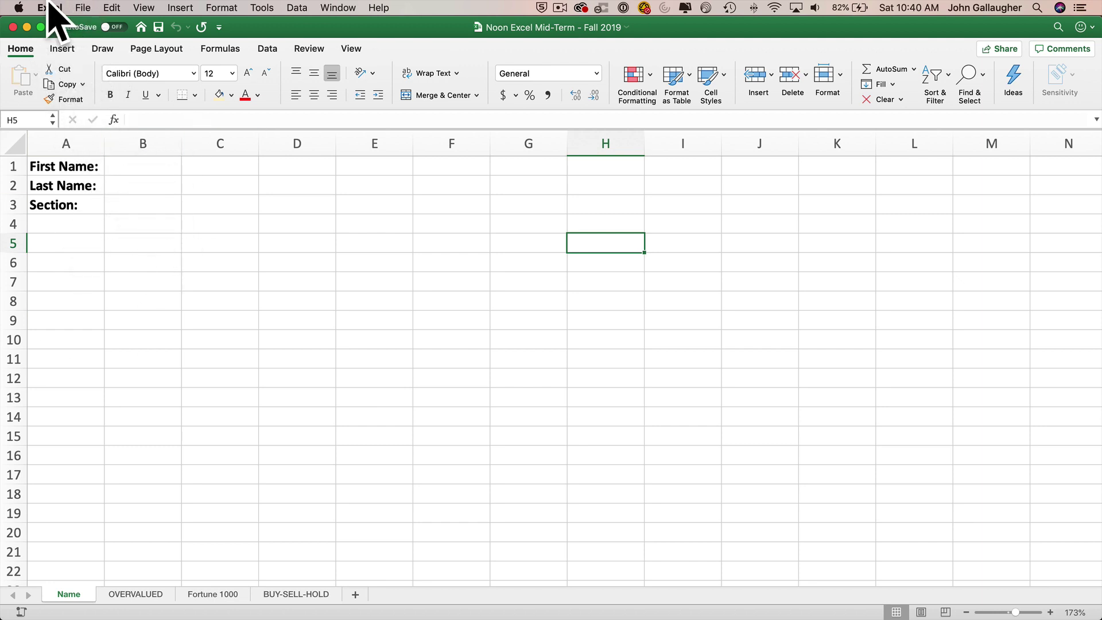
click(80, 7)
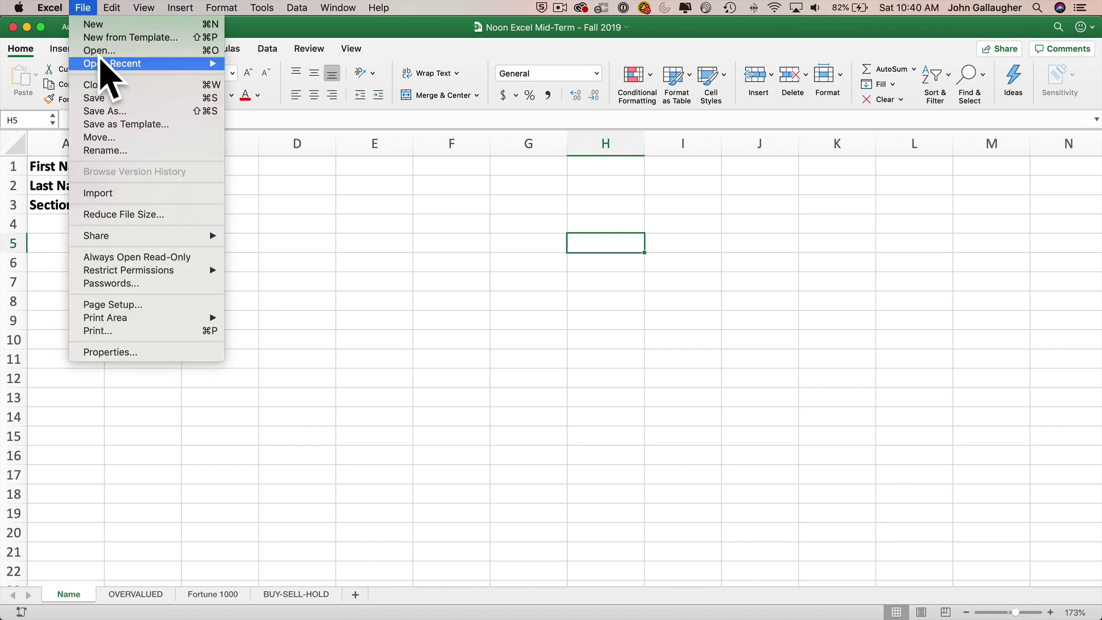
click(103, 110)
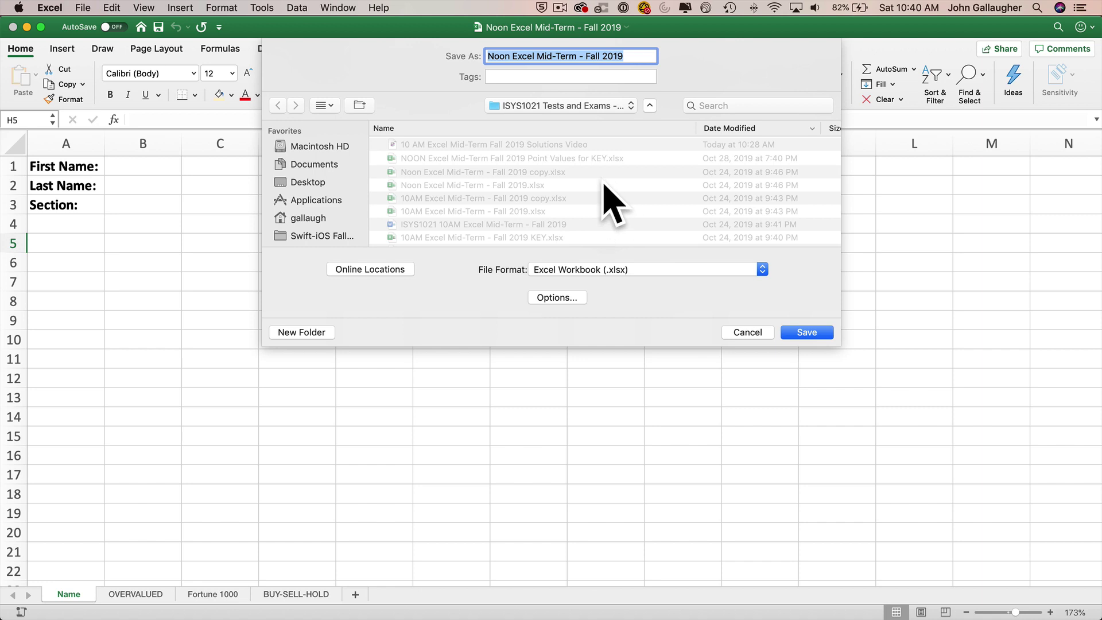
click(319, 184)
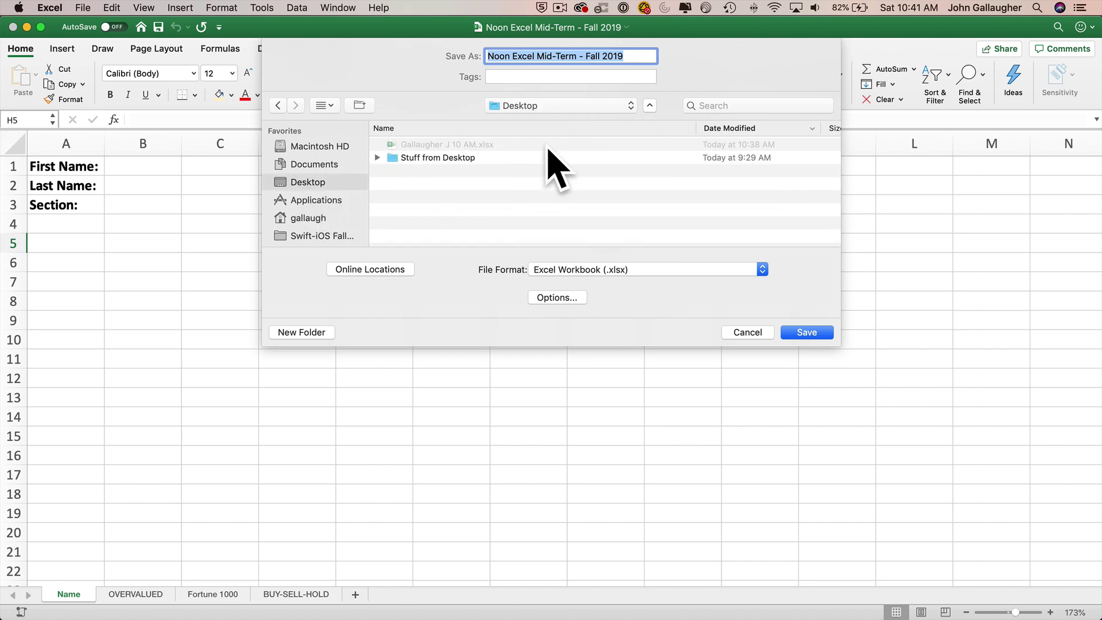
text(Gallaugher J Noon)
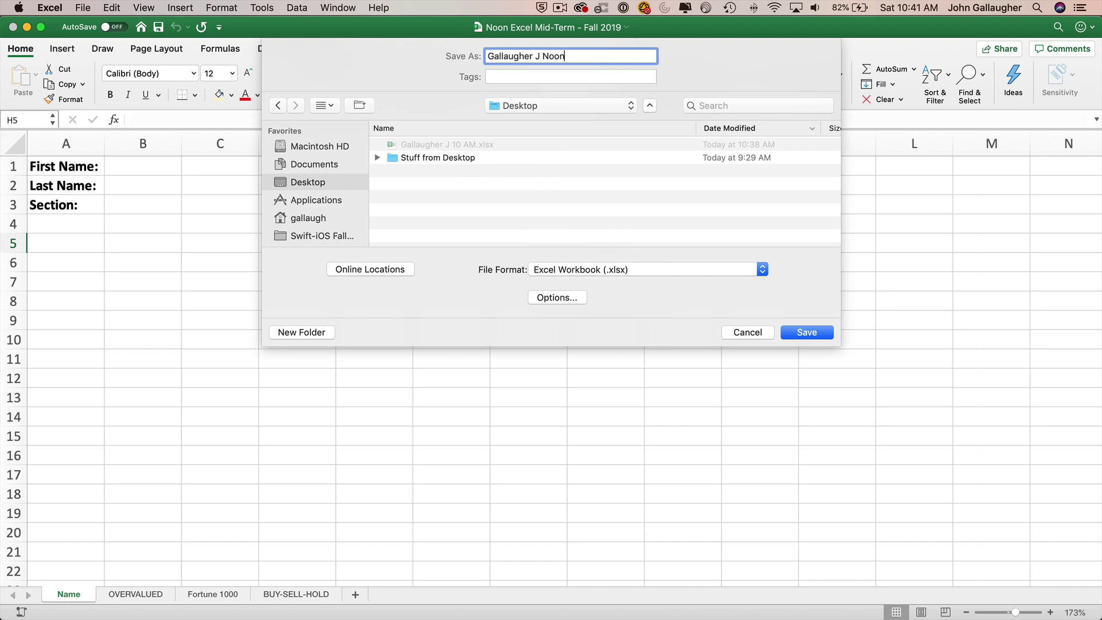
key(super+Tab)
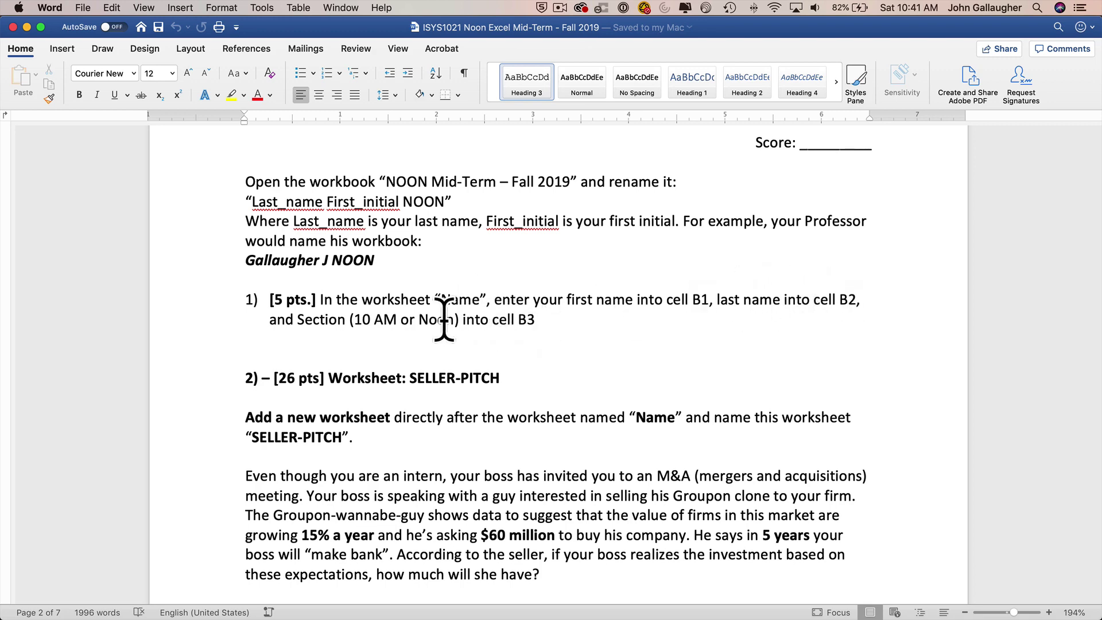
key(super+Tab)
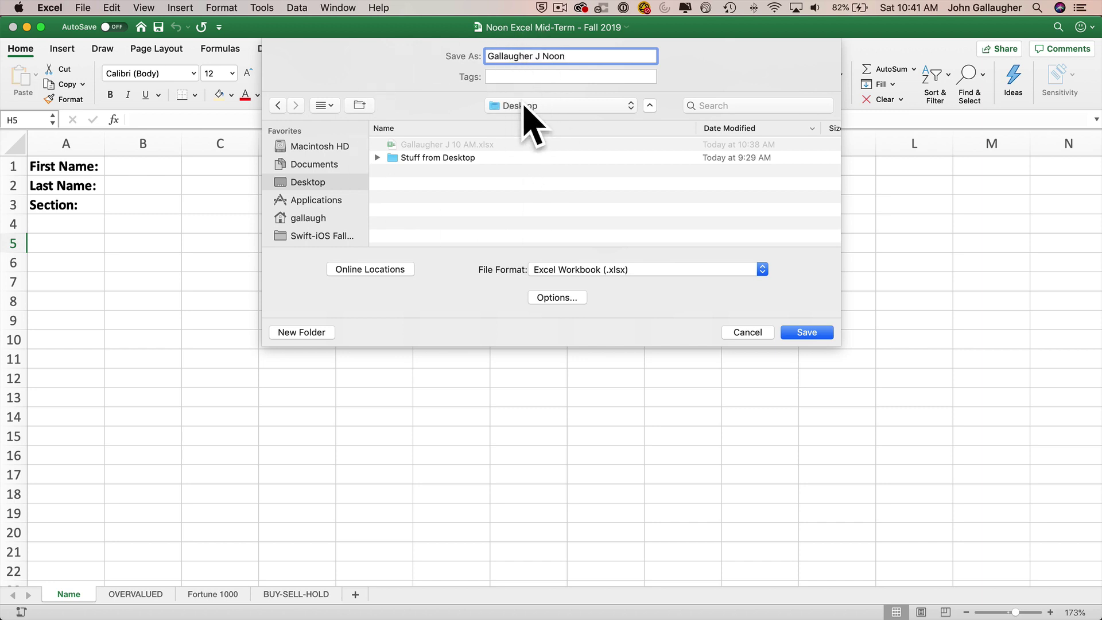
click(811, 336)
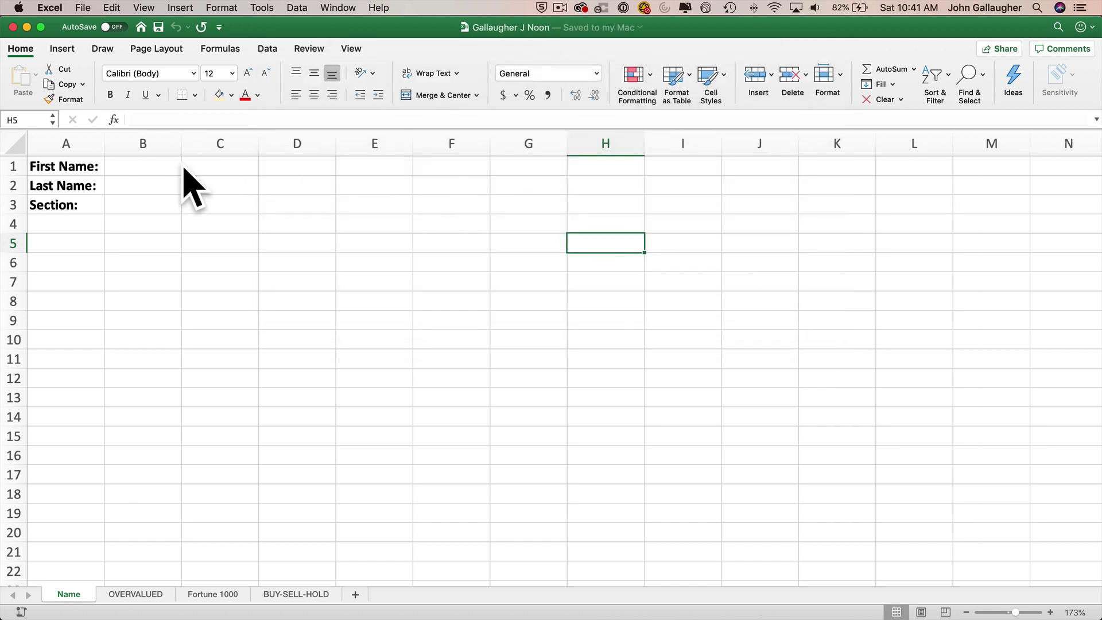
Step: Enter the first name in B1, the last name in B2 and the section "Noon" in B3 of the Name worksheet
click(136, 164)
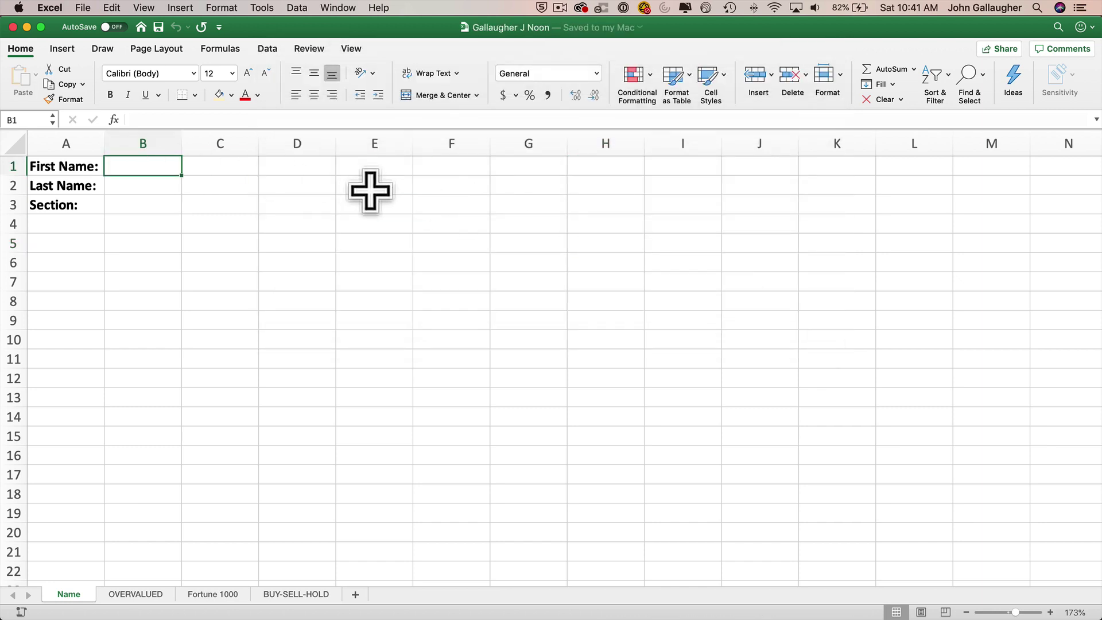
key(Tab)
key(Return)
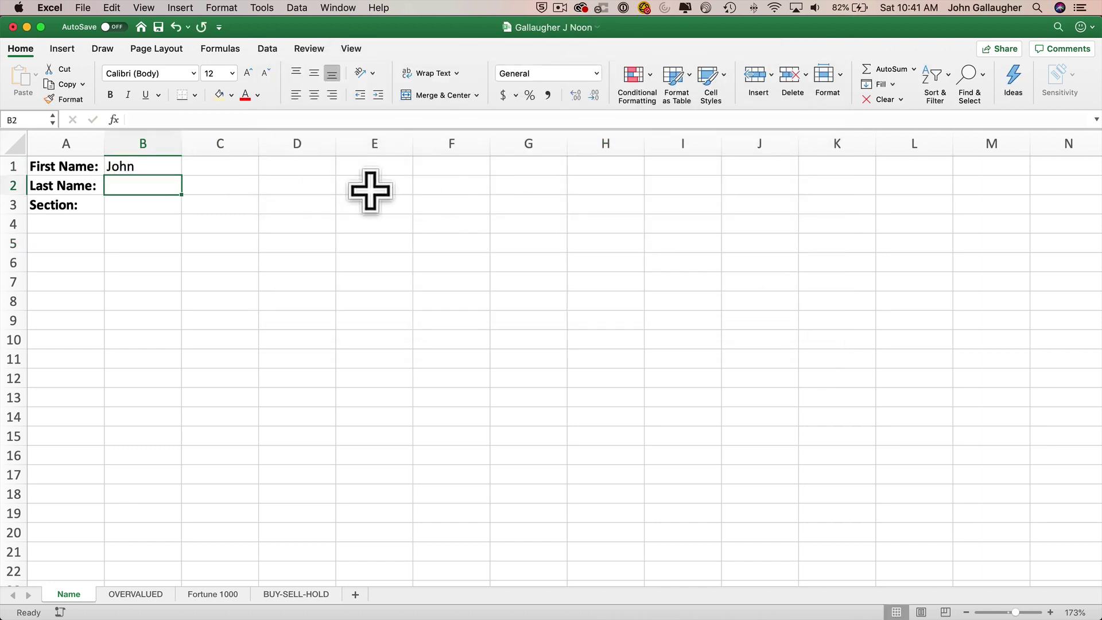
text(Gallaugher)
key(Return)
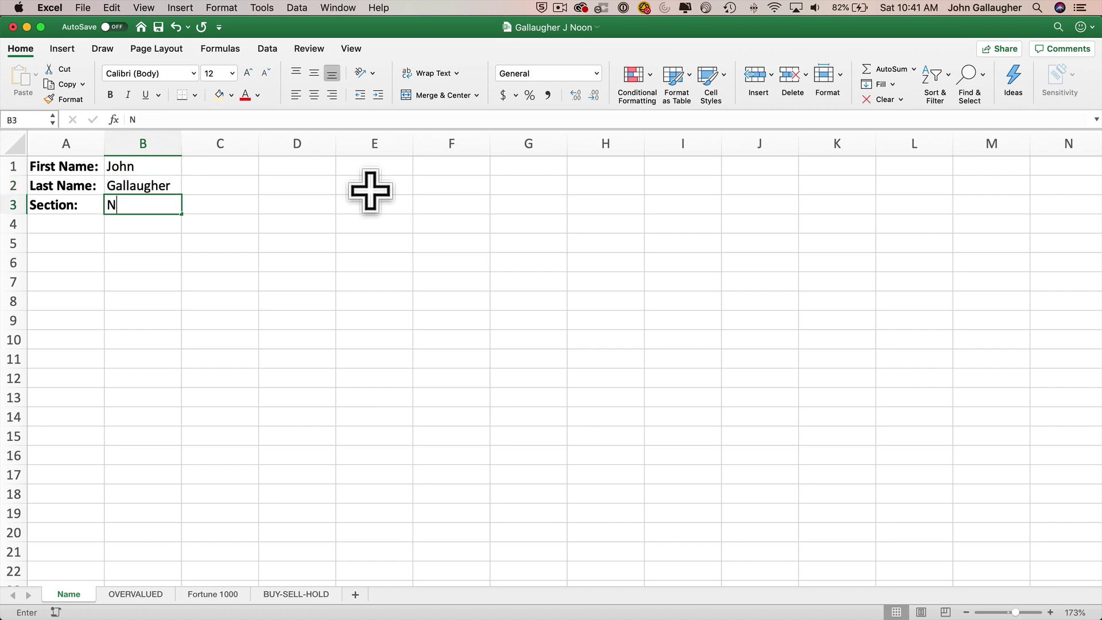
key(Return)
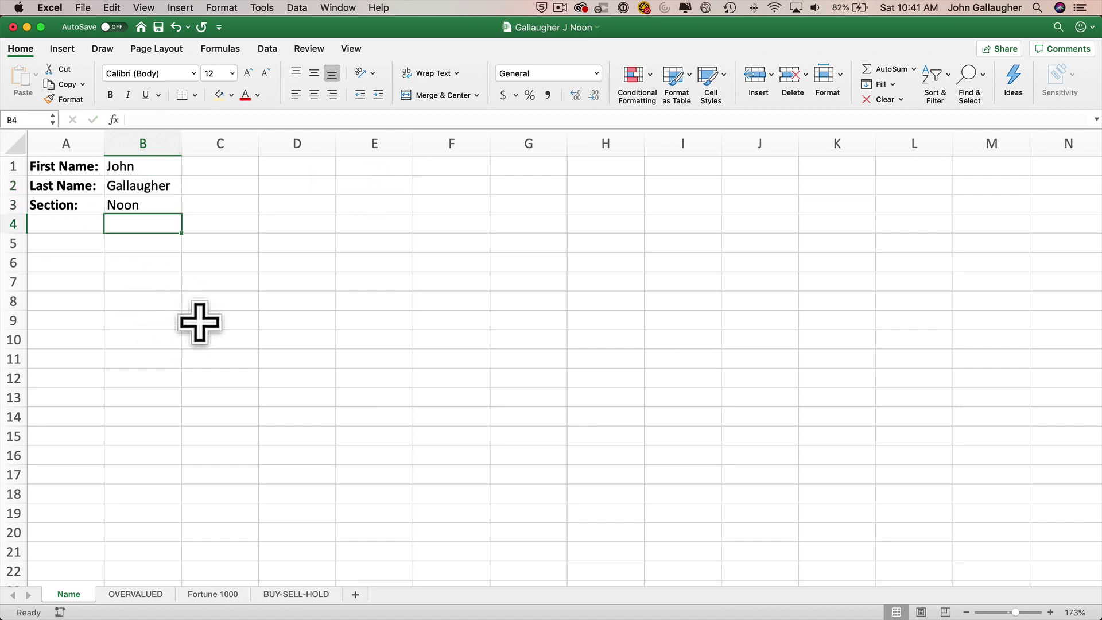
Step: Check question 2 in the Word exam document and add a worksheet named SELLER-PITCH directly after Name in the Excel workbook
key(super+Tab)
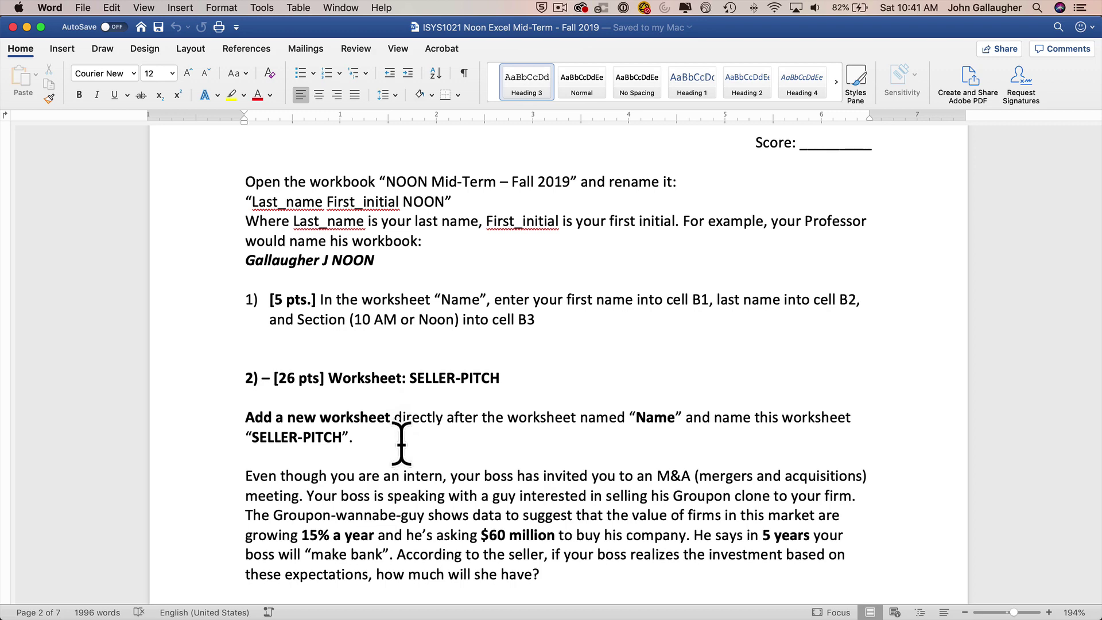
scroll(401, 443, down, 3)
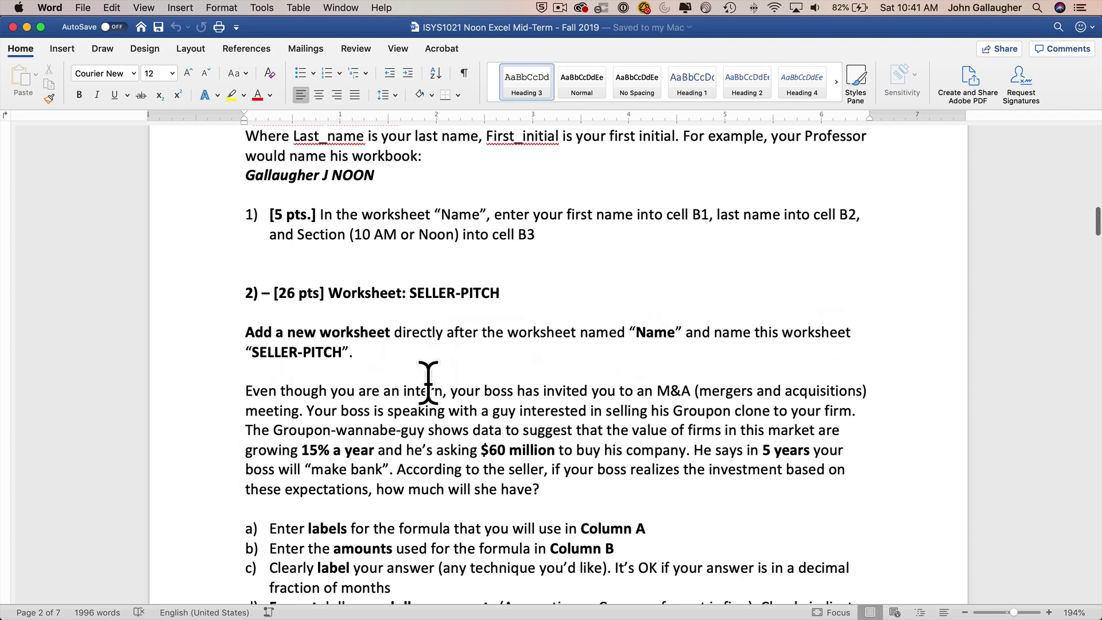
key(super+Tab)
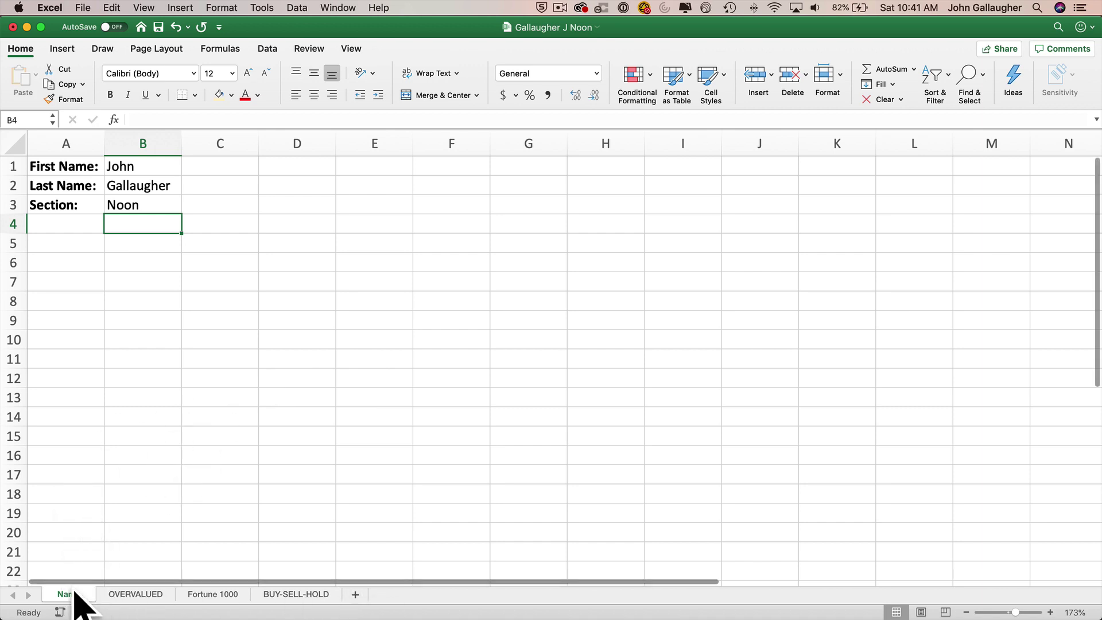
click(355, 594)
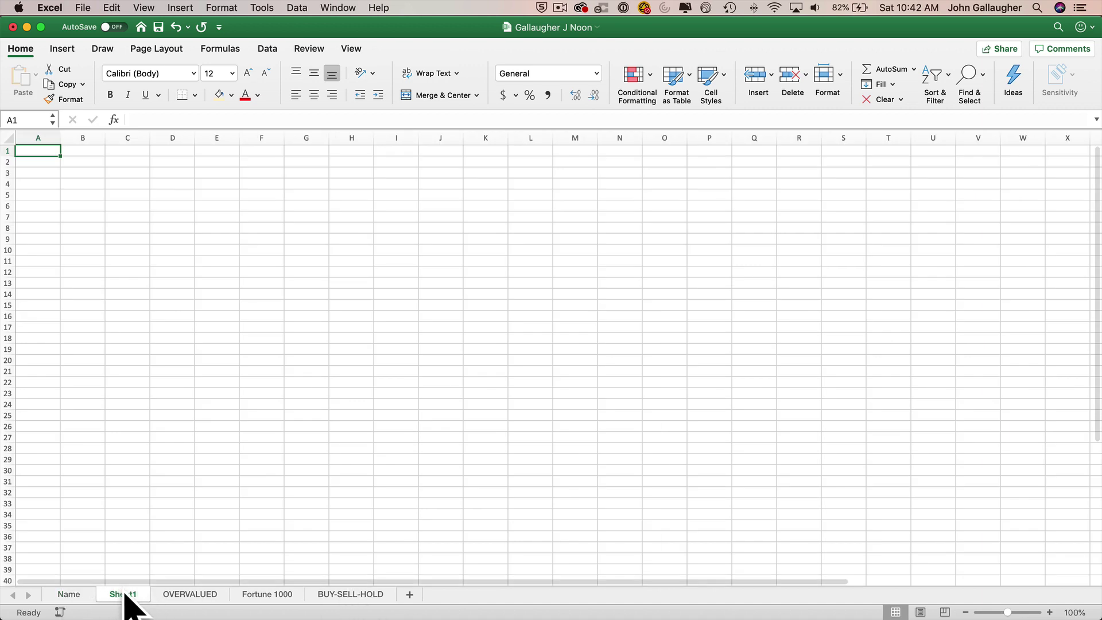
double_click(124, 595)
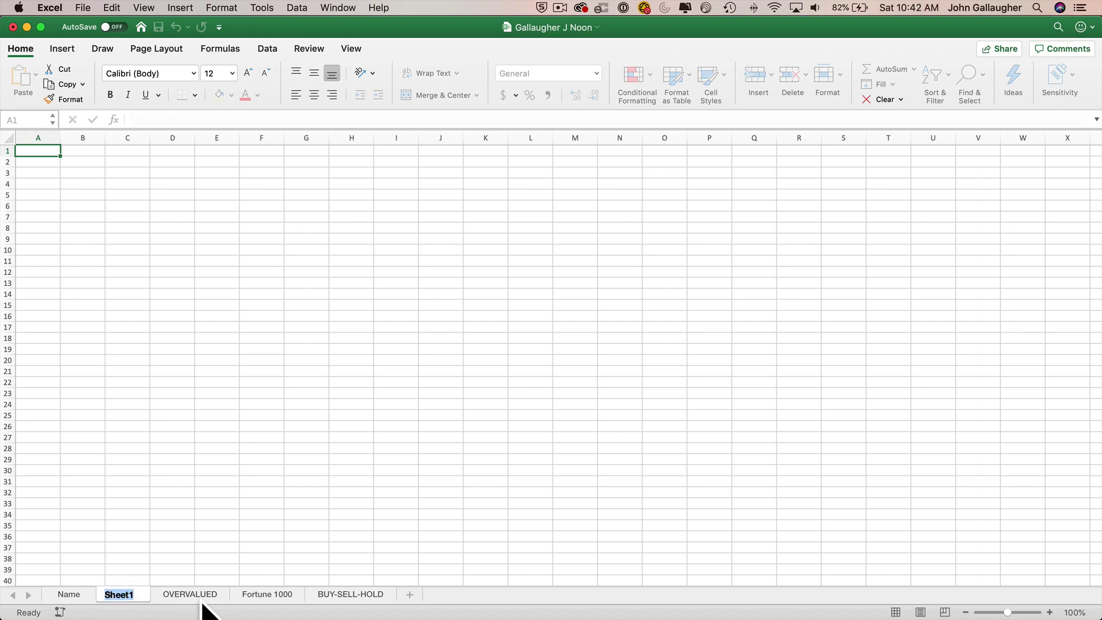
text(SELLER)
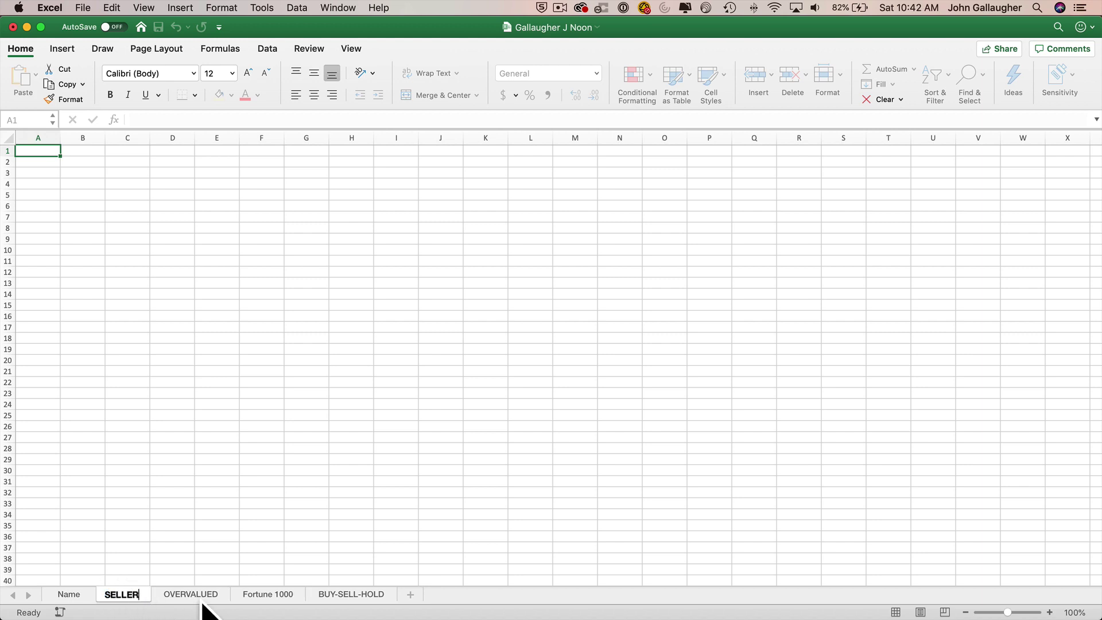
text(-PITCH)
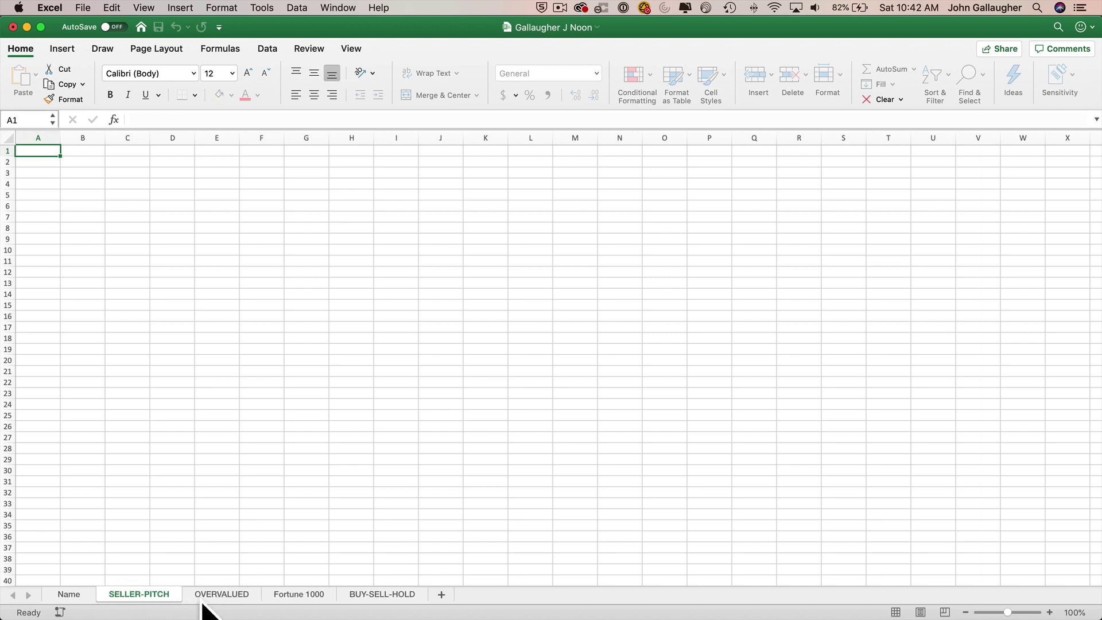
mouse_move(147, 594)
mouse_down()
mouse_move(373, 597)
mouse_move(110, 591)
mouse_move(117, 600)
mouse_up()
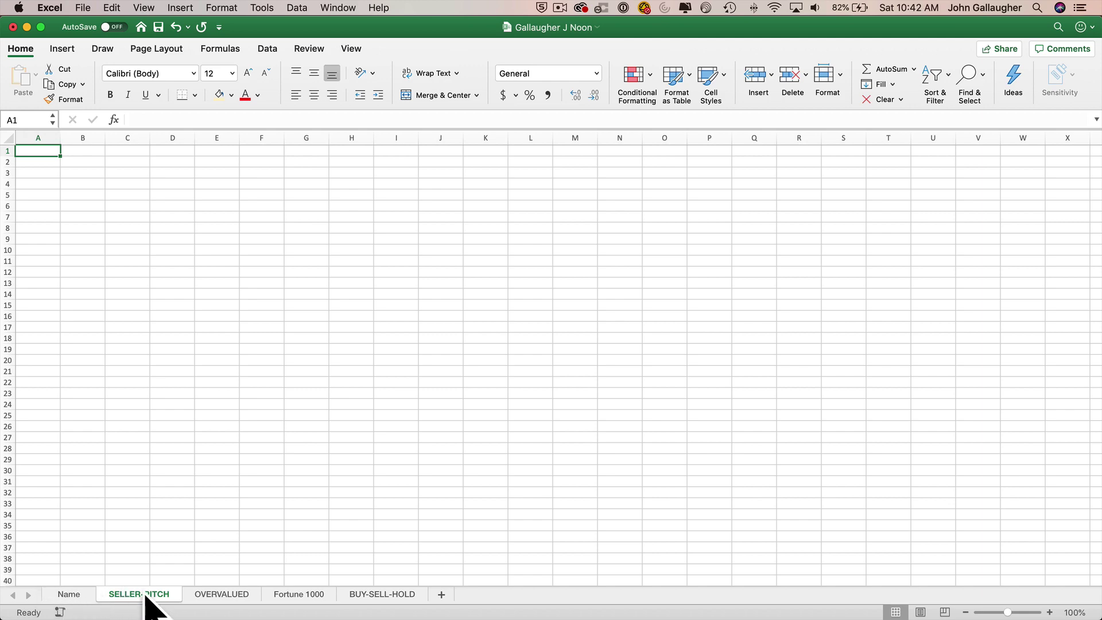
Step: Read the SELLER-PITCH question in the Word exam document and examine the arguments of the FV function in Excel
key(super+Tab)
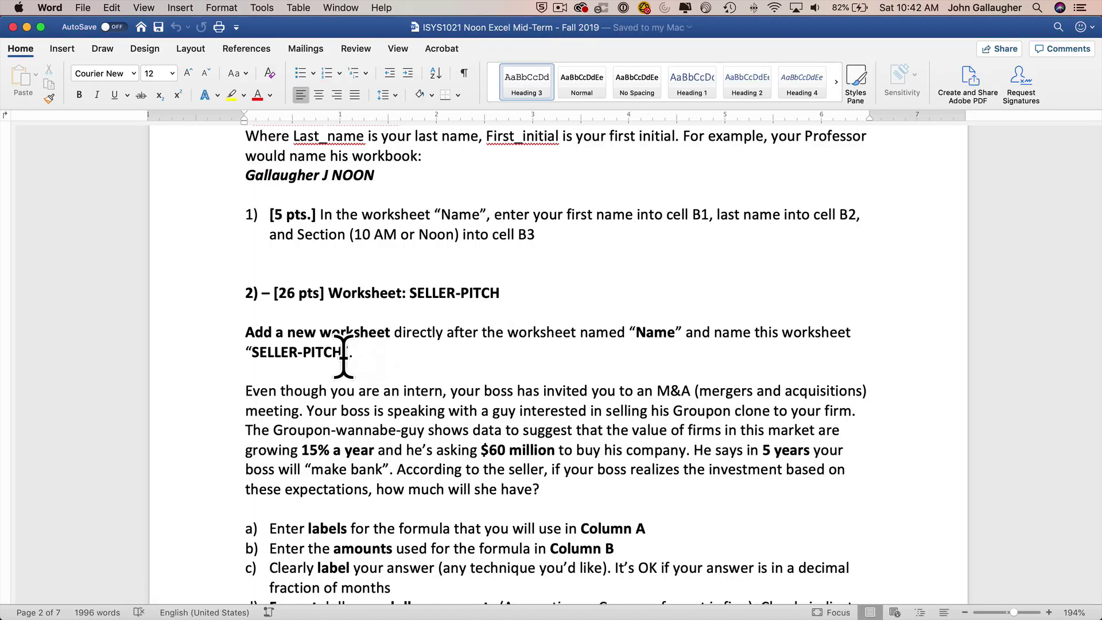
scroll(343, 356, down, 2)
scroll(344, 356, down, 3)
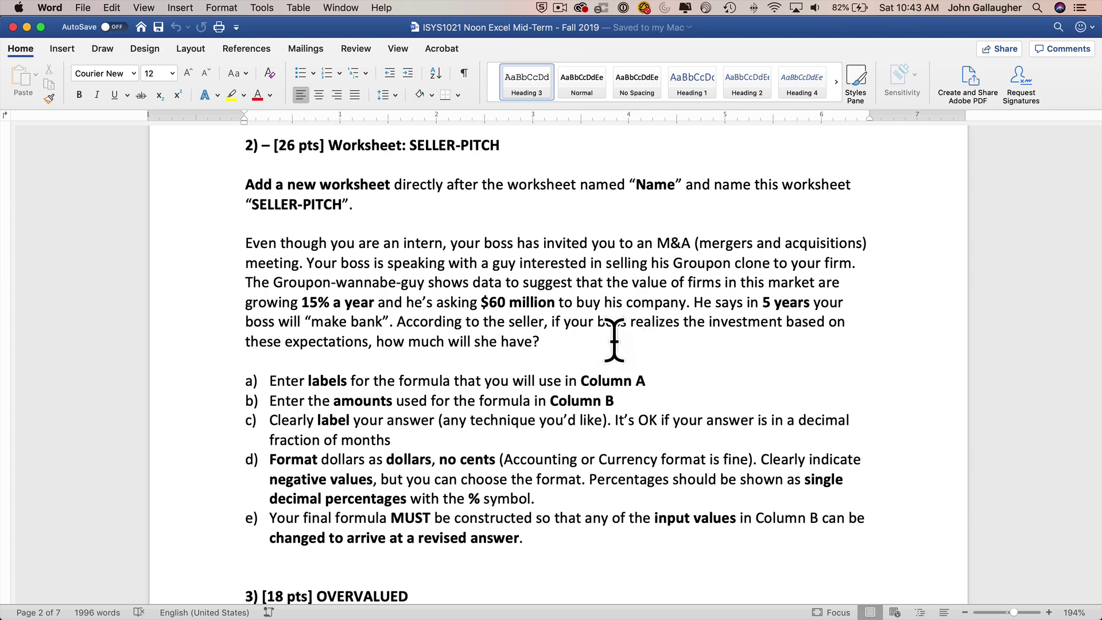
key(super+Tab)
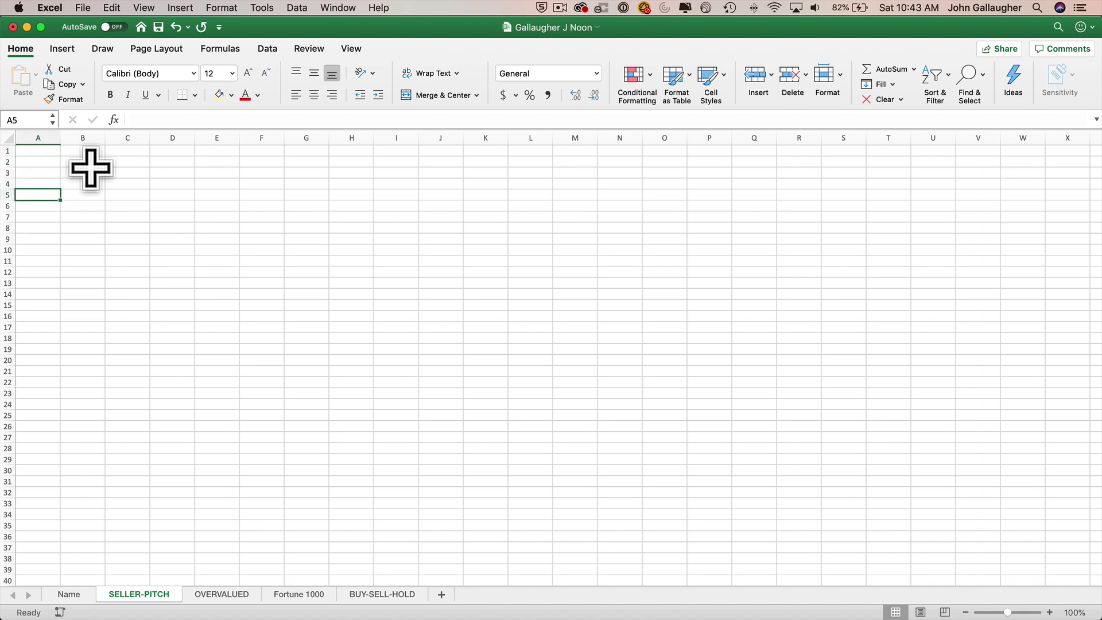
key(Right)
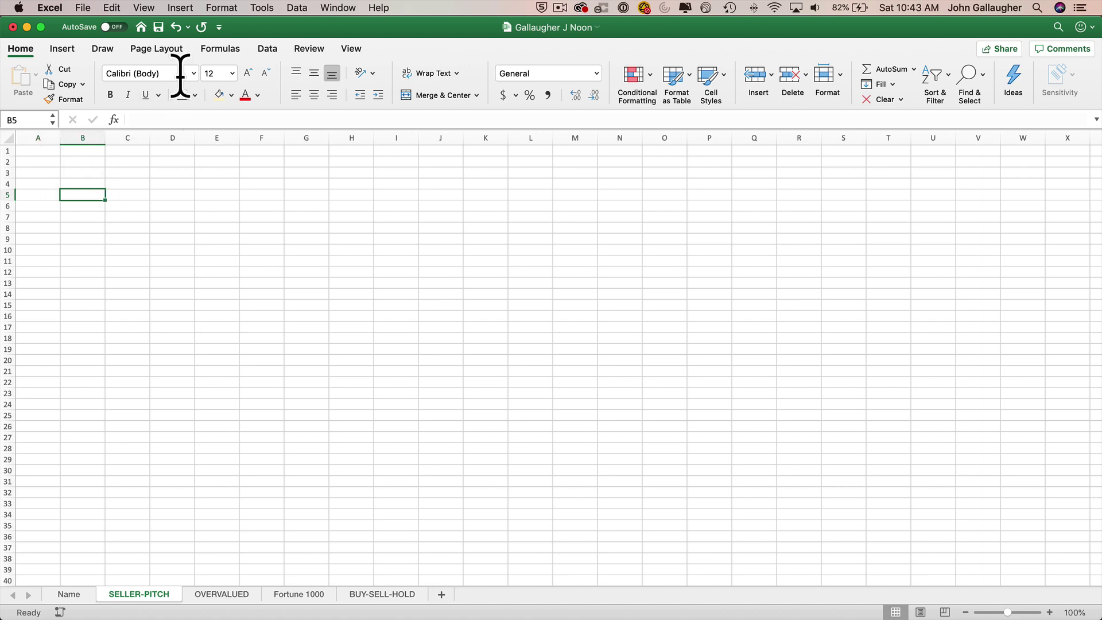
click(218, 48)
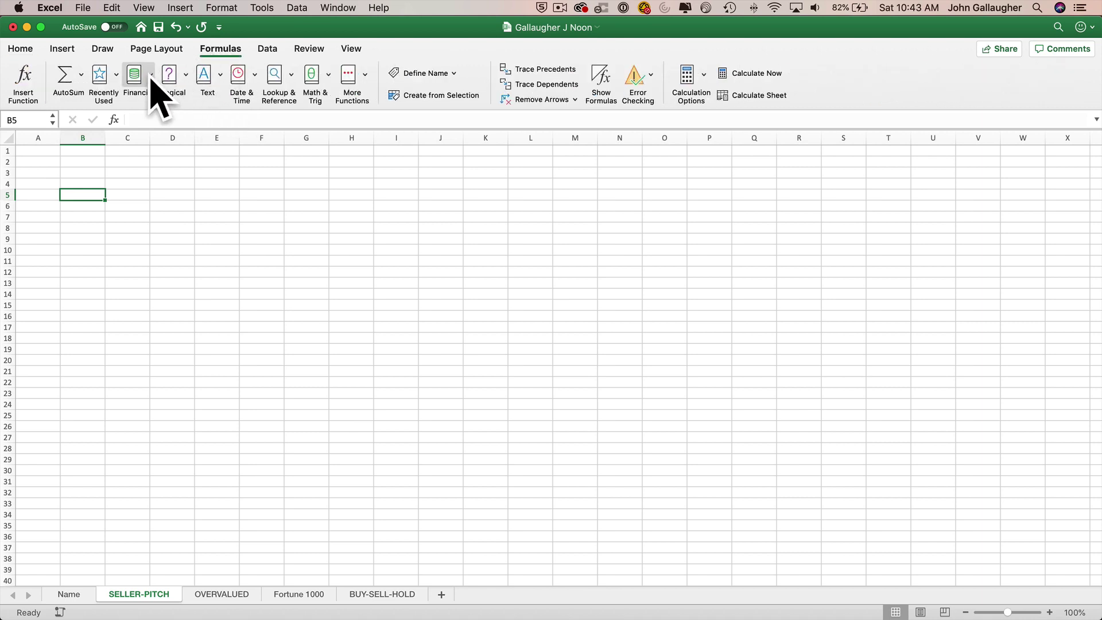
click(151, 76)
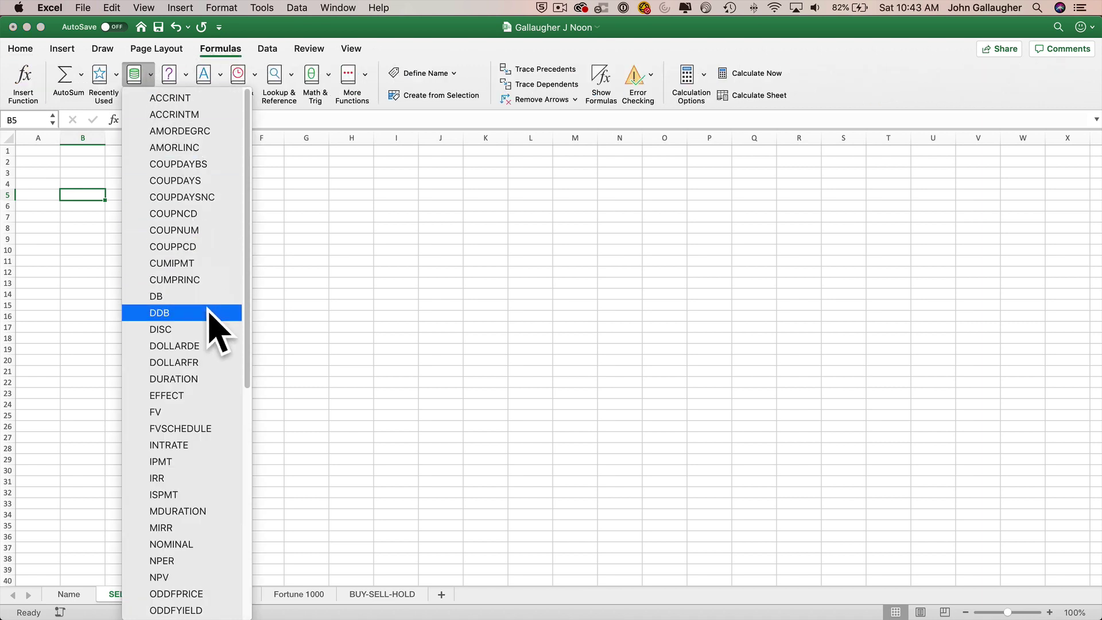
click(208, 411)
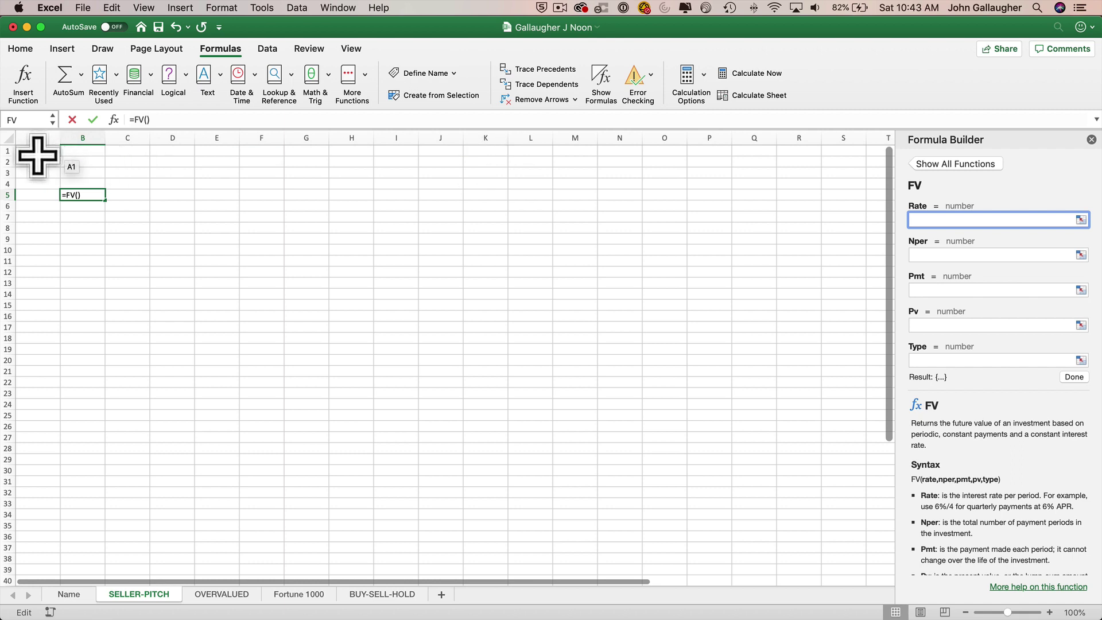
click(1092, 140)
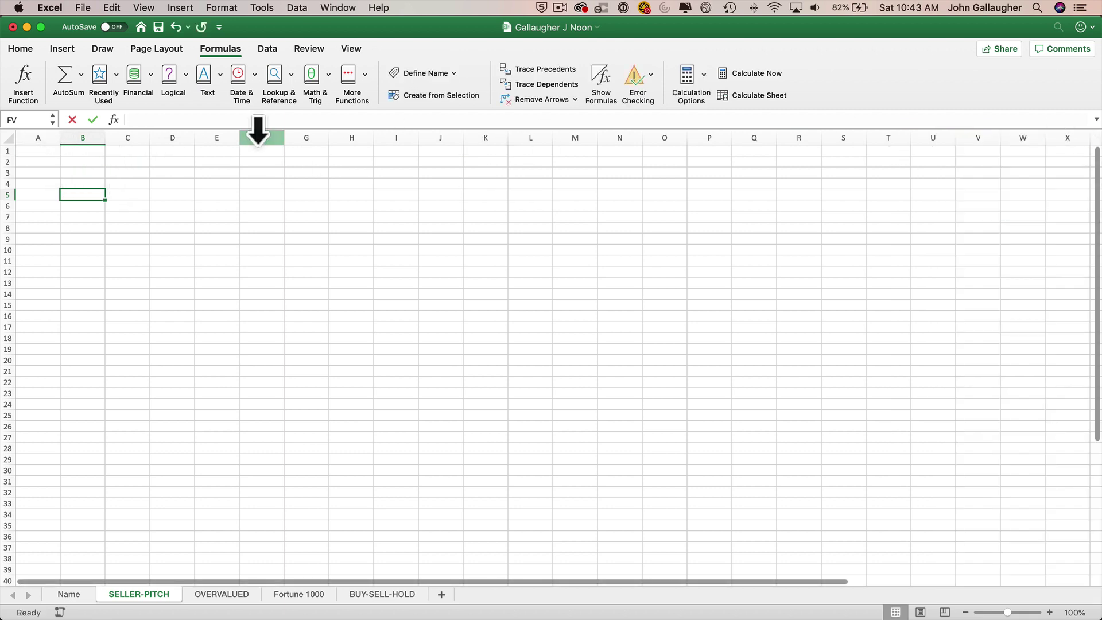
Step: Label cells A1 through A6 of the SELLER-PITCH worksheet as PV, RATE, NPER, PMT, FV and TYPE
click(21, 150)
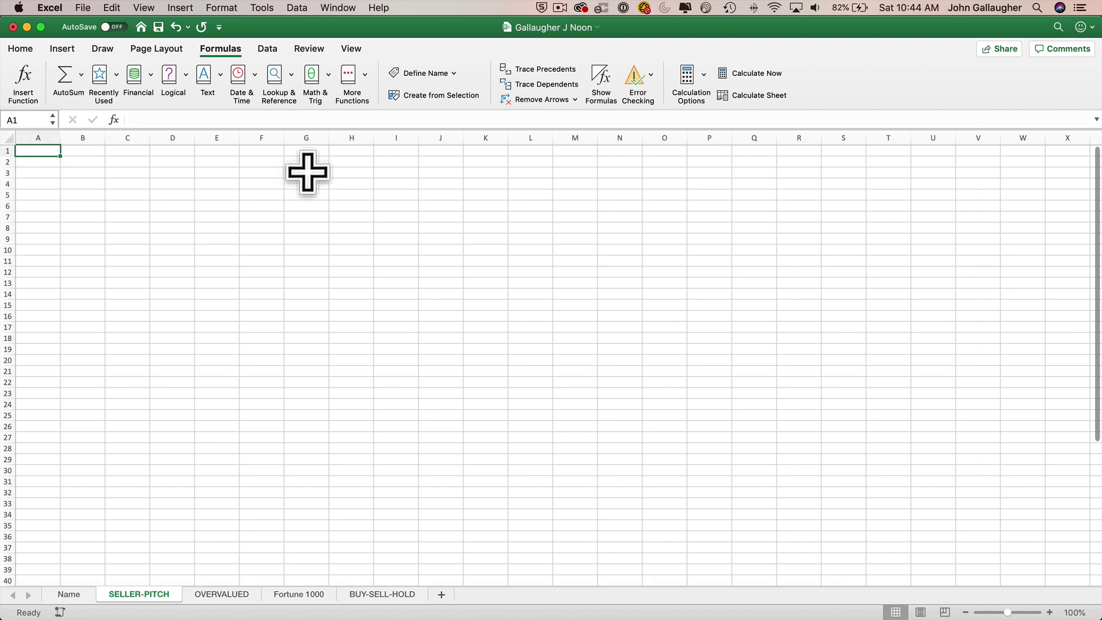
key(Return)
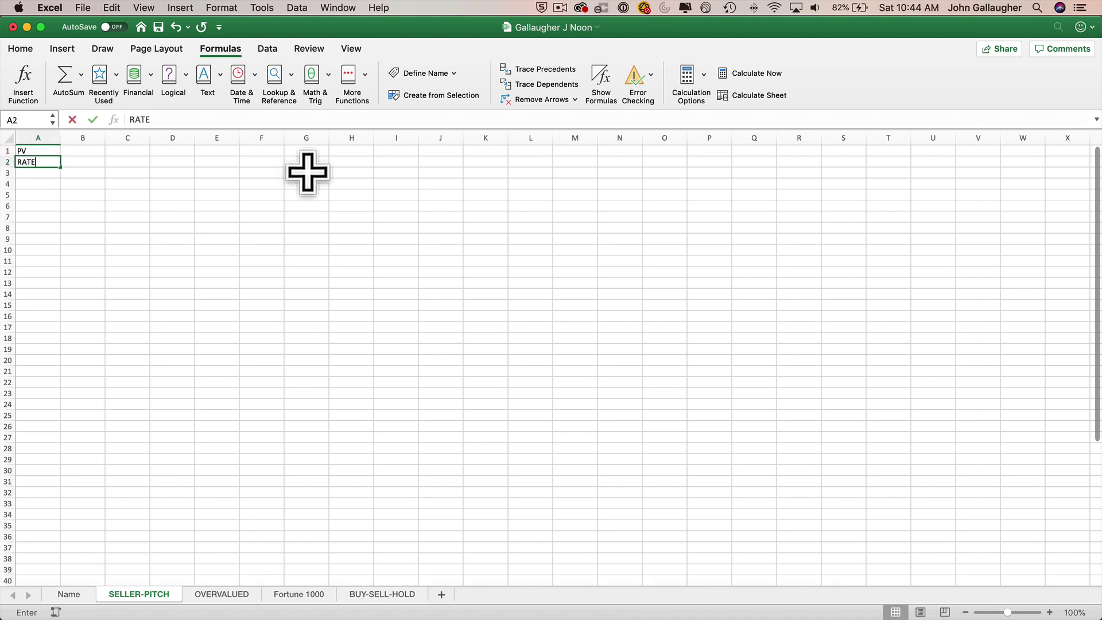
key(Return)
text(NPER)
key(Return)
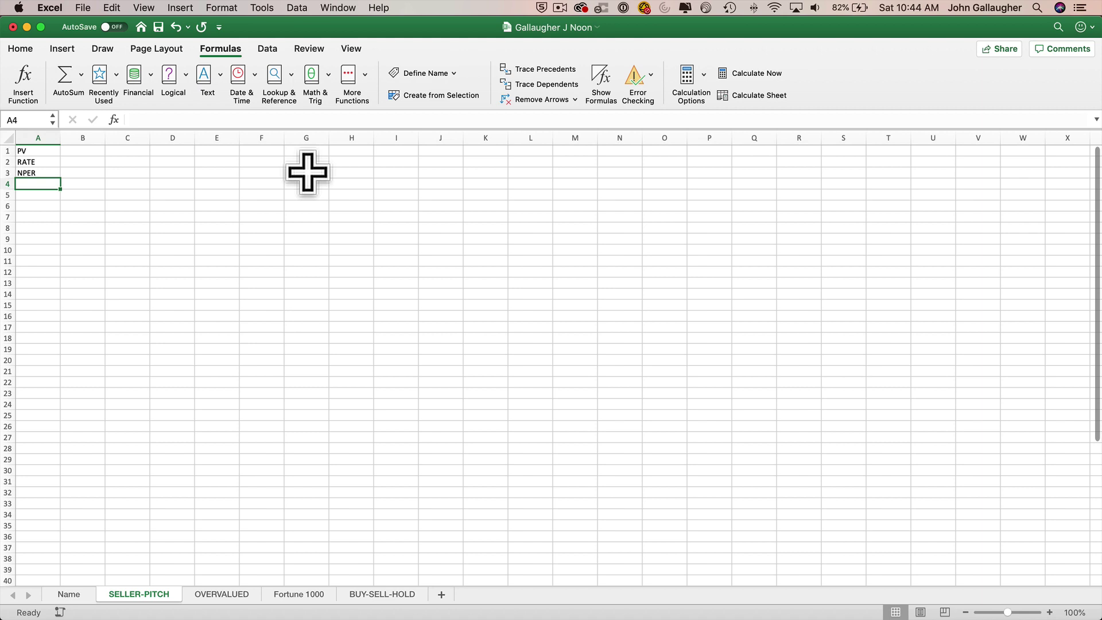
key(Return)
text(TY)
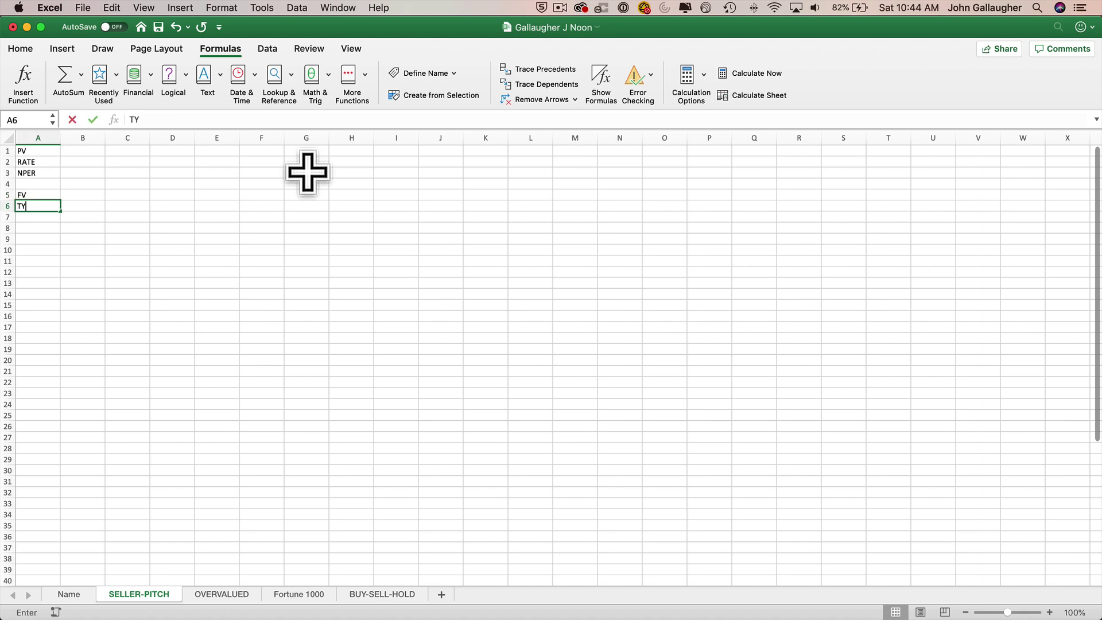
text(PE)
key(Return)
key(Up)
key(Up)
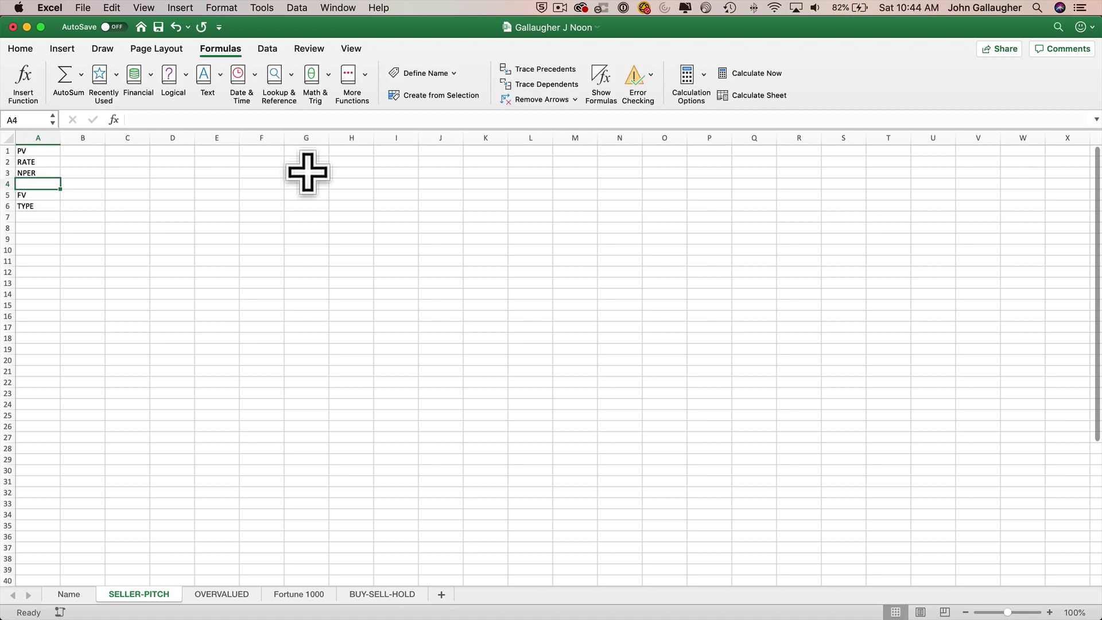
text(PMT)
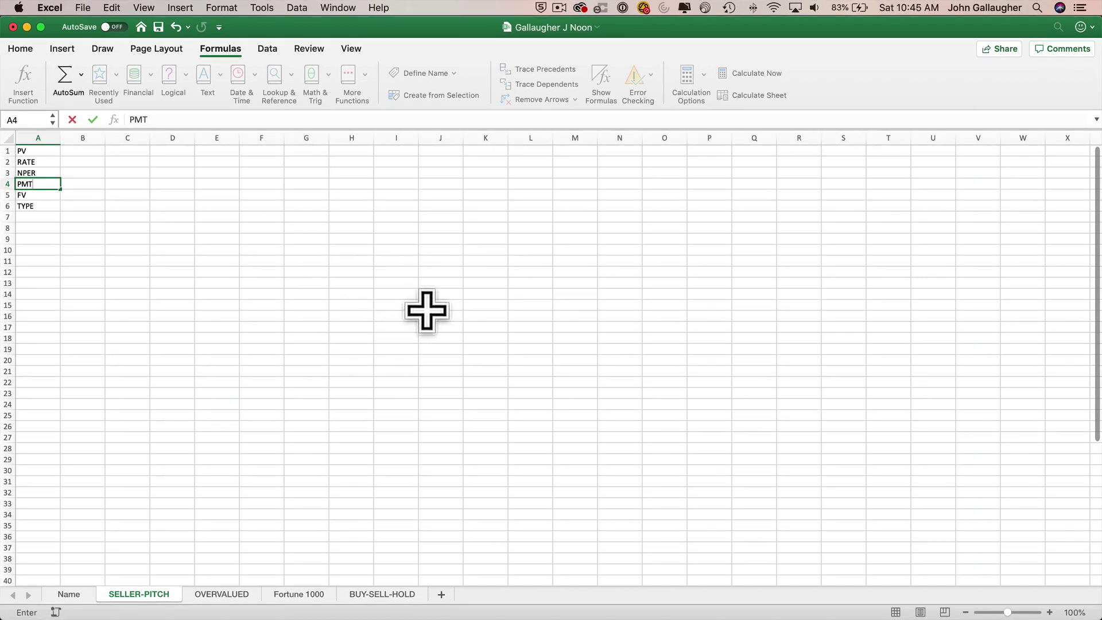
key(Tab)
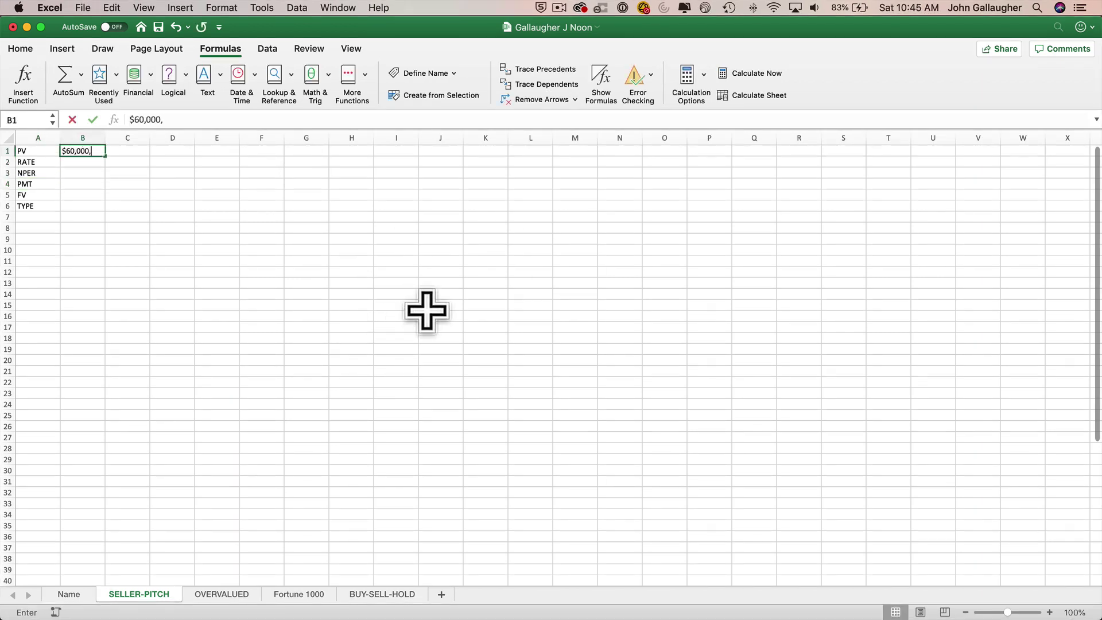
Step: Enter $60,000,000 for PV in B1, 15% for RATE in B2, 5 for NPER in B3 and 0 for PMT in B4
text(000)
key(Return)
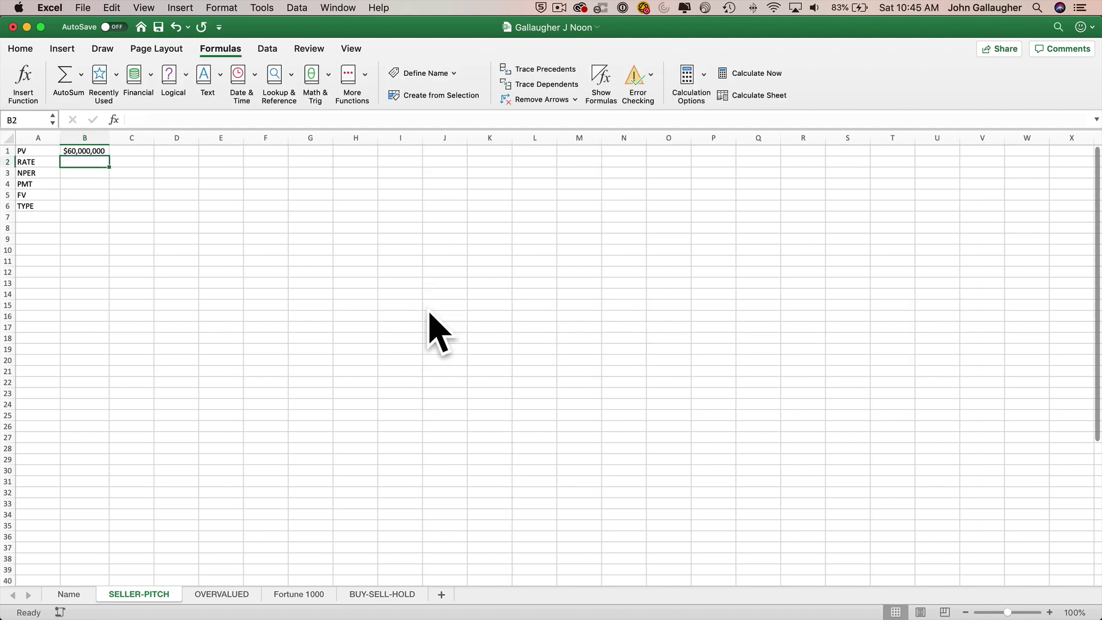
text(15%)
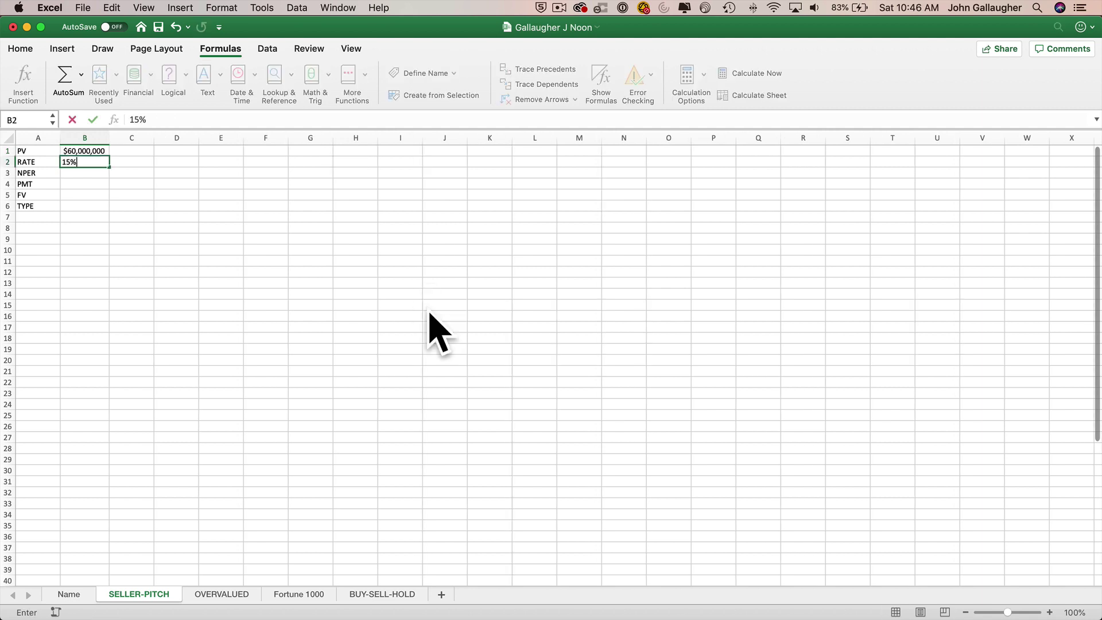
key(Return)
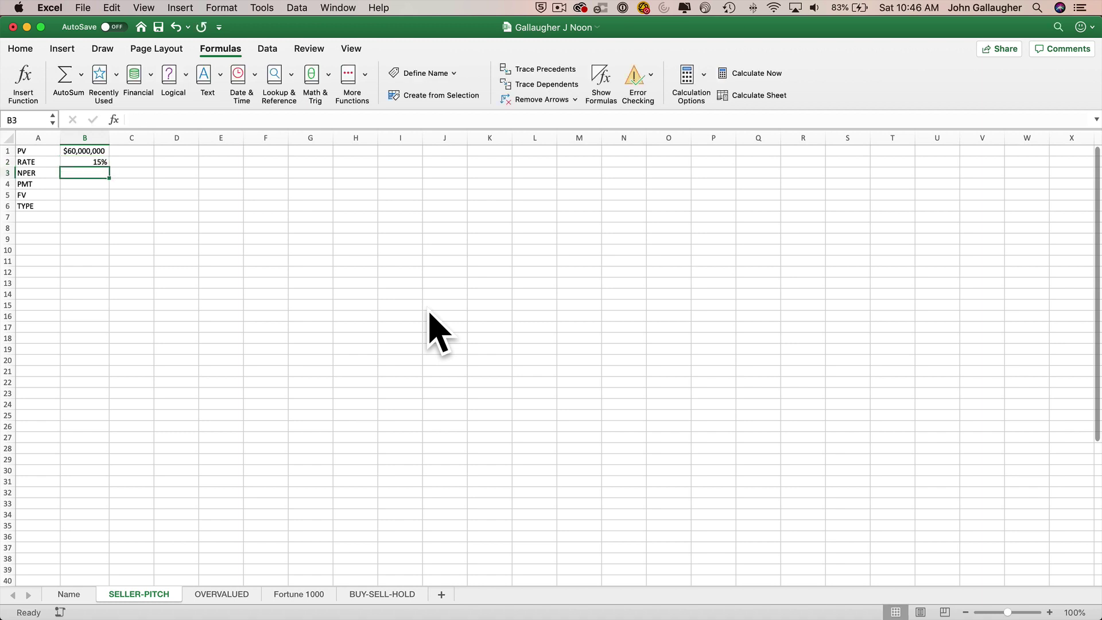
text(5)
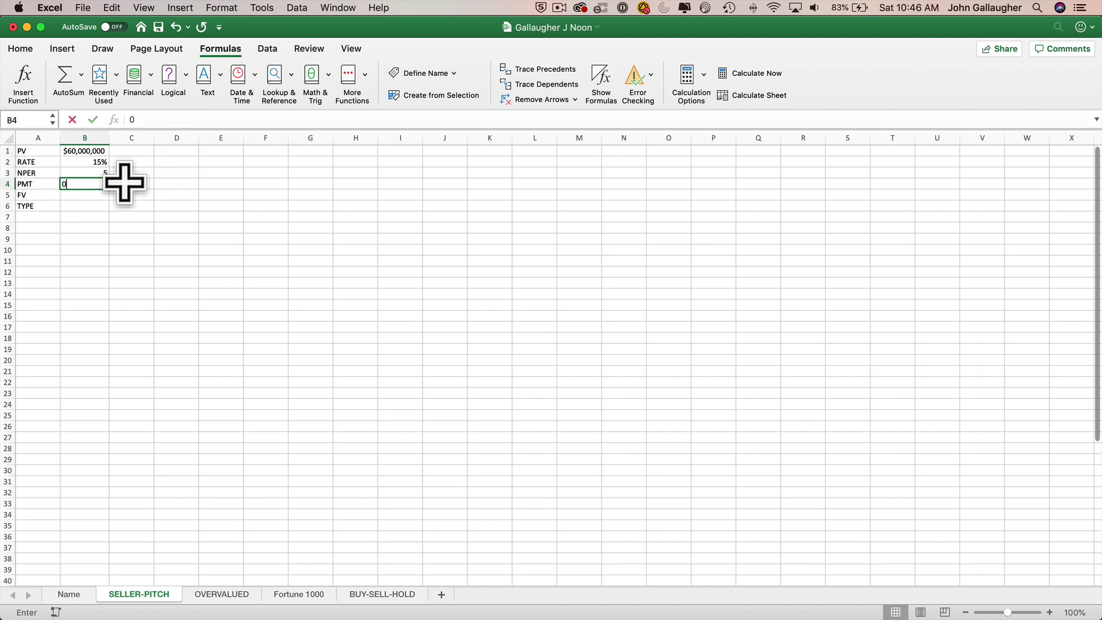
key(Return)
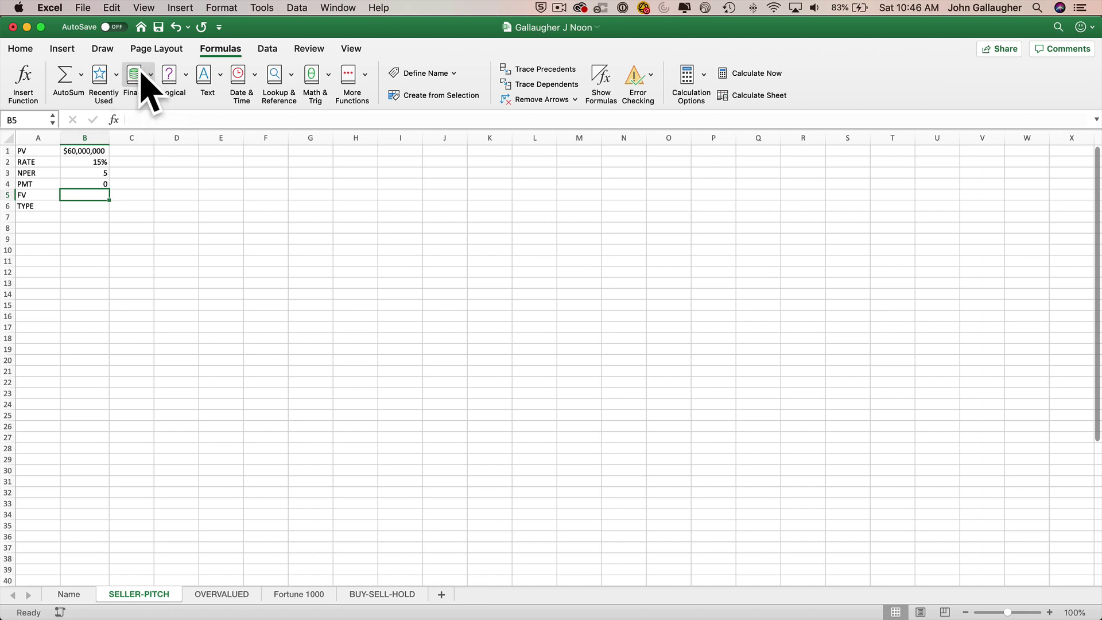
Step: Insert the FV function in B5 with Rate B2, Nper B3, Pmt B4, Pv B1 and Type B6
click(139, 80)
scroll(184, 344, down, 2)
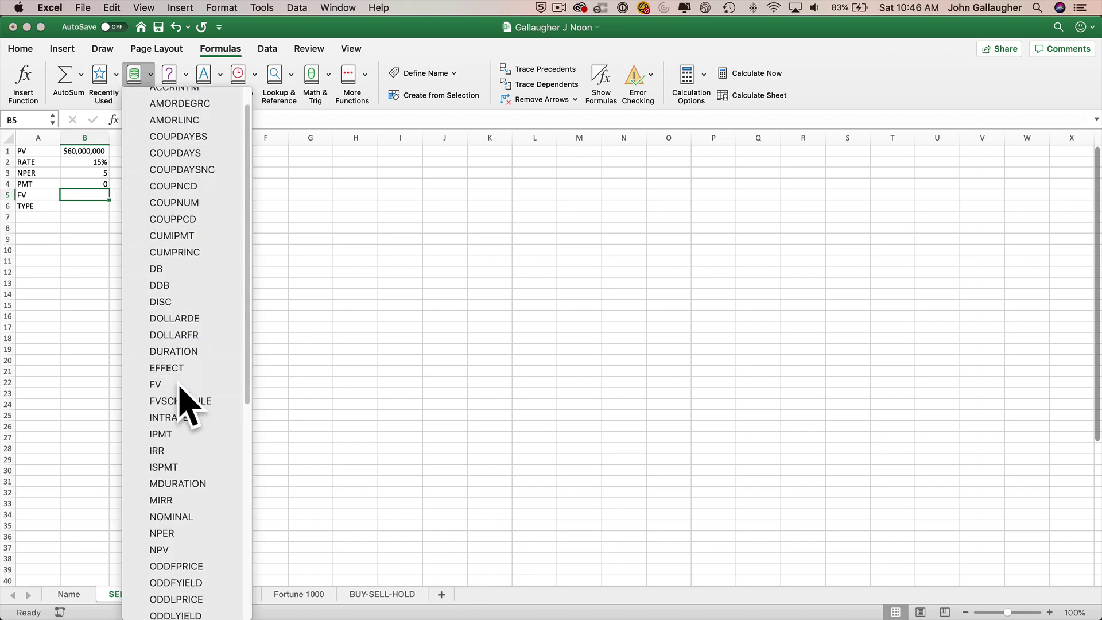
click(172, 381)
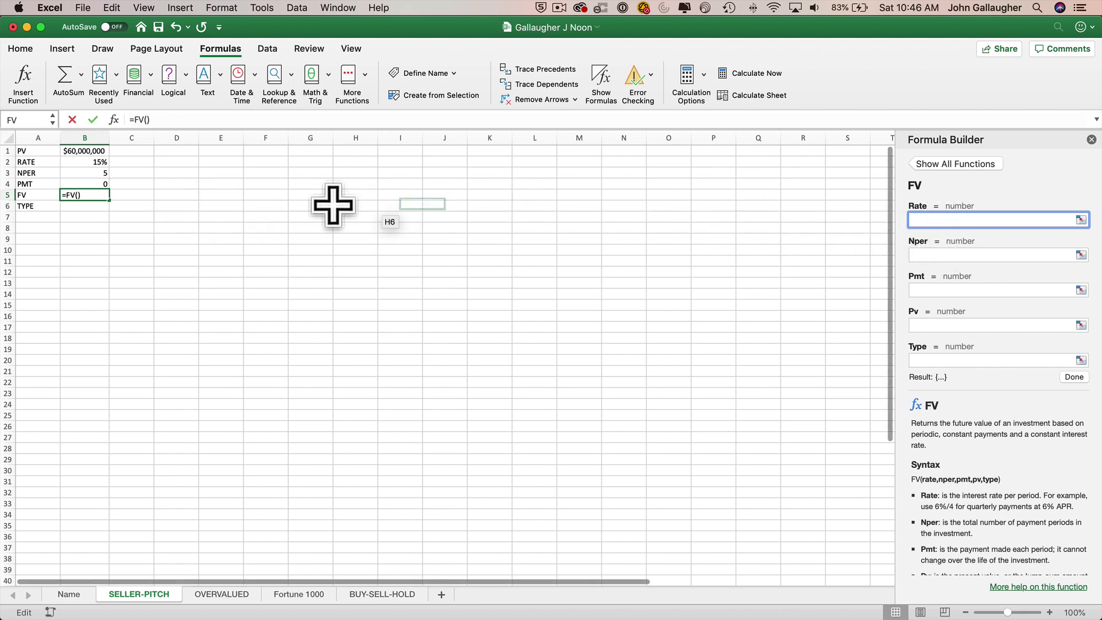
click(85, 161)
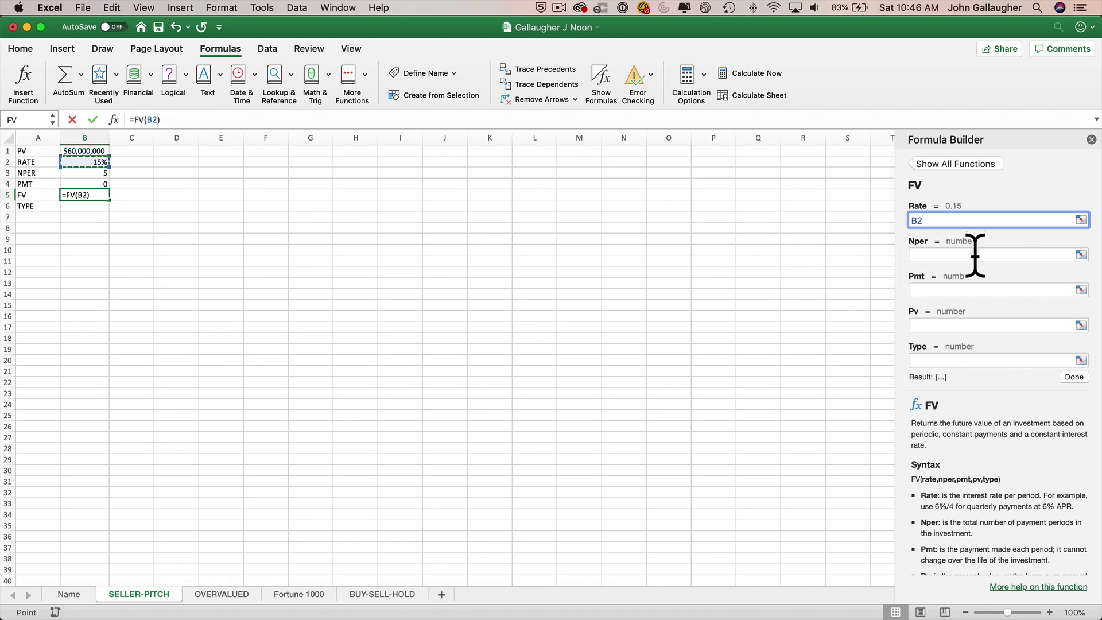
click(975, 254)
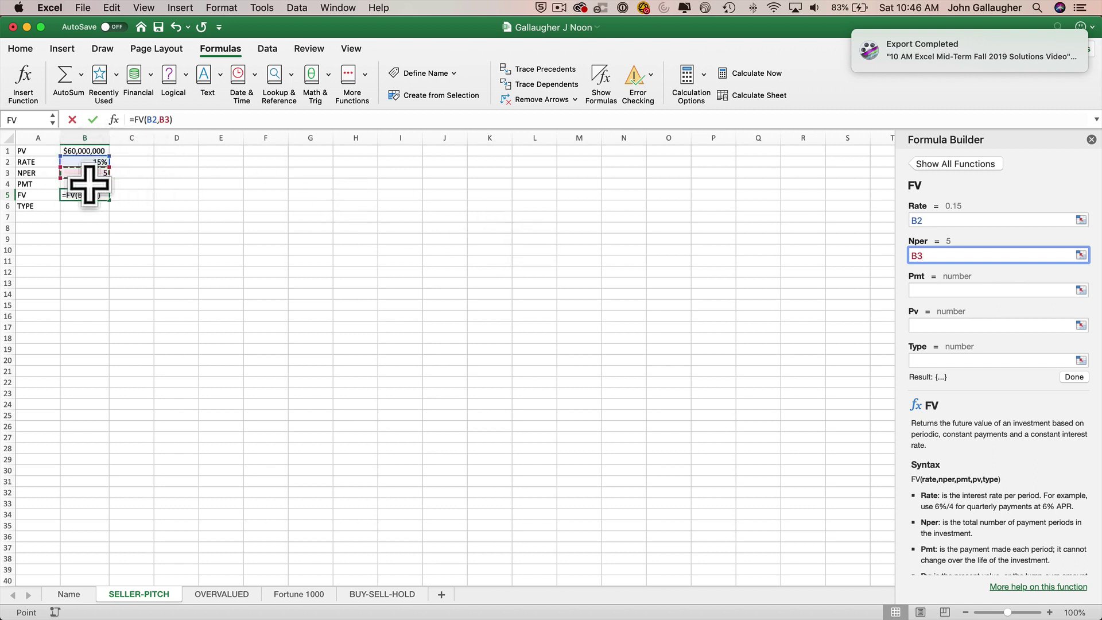
click(944, 288)
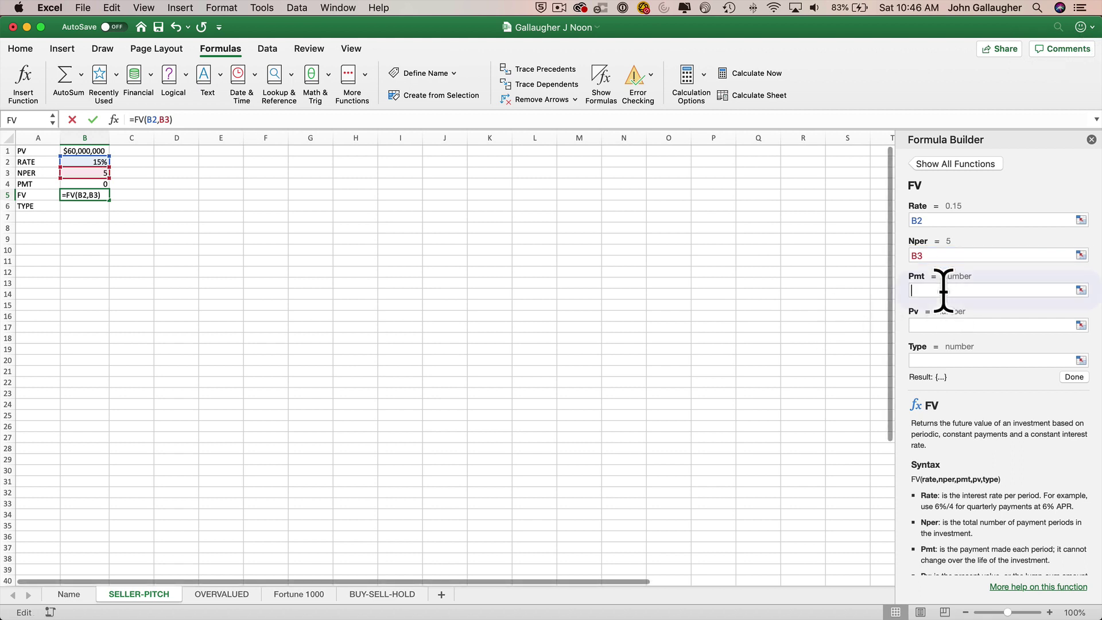
click(96, 185)
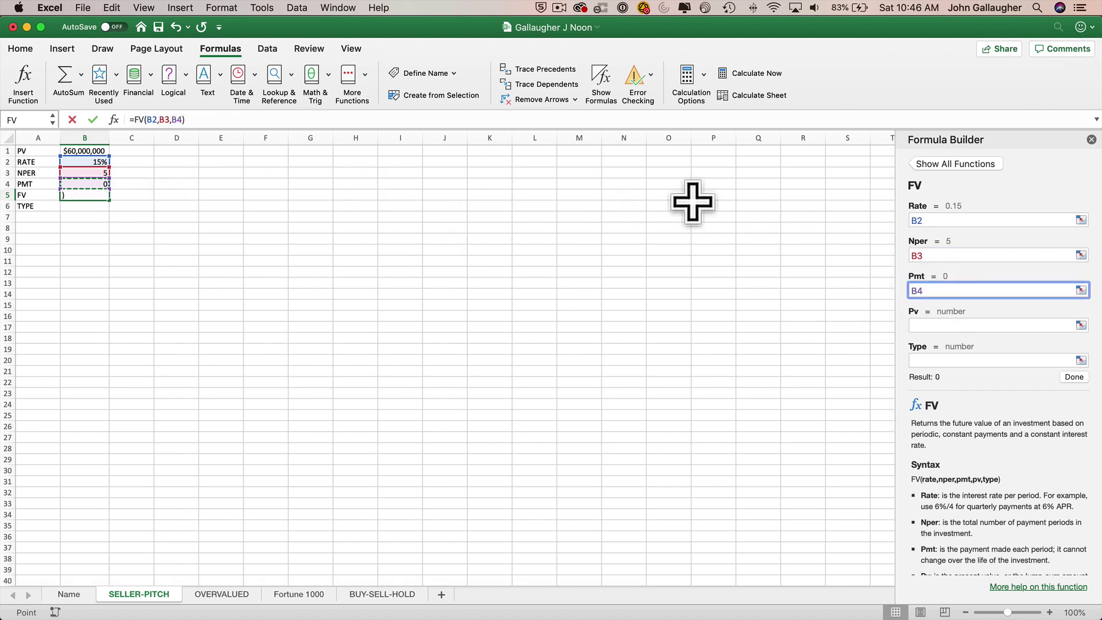
click(930, 326)
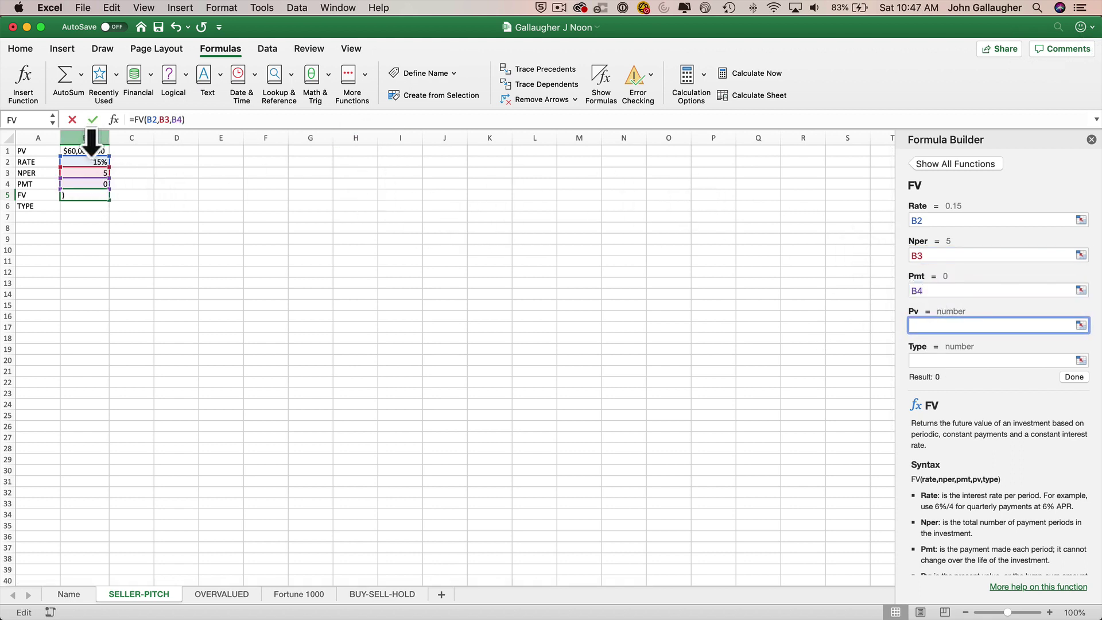
click(86, 151)
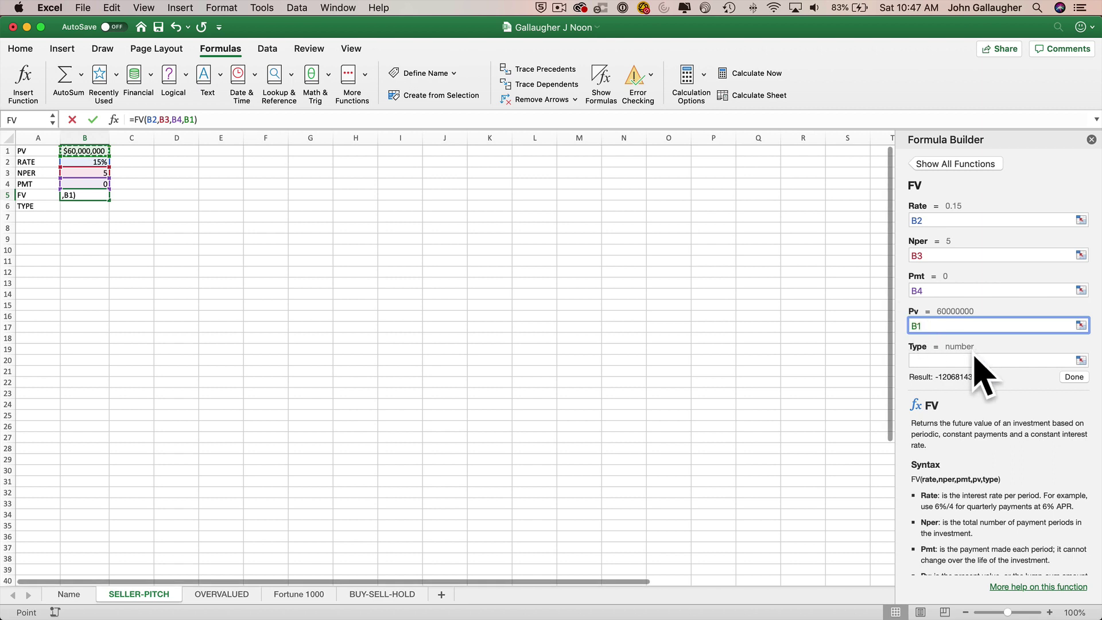
click(976, 360)
click(94, 207)
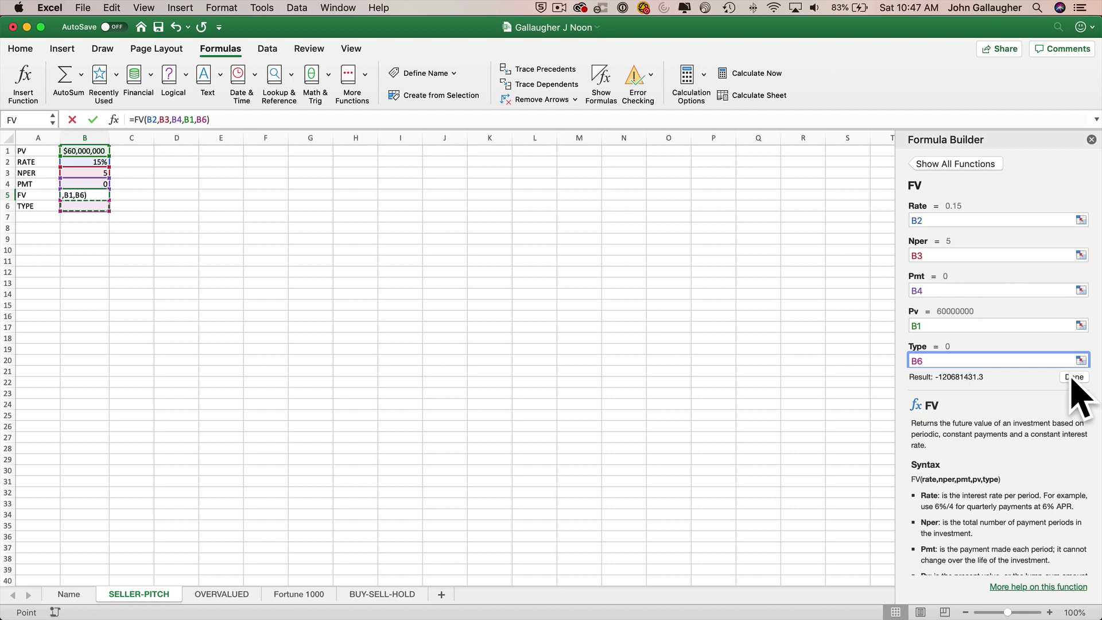
click(1074, 377)
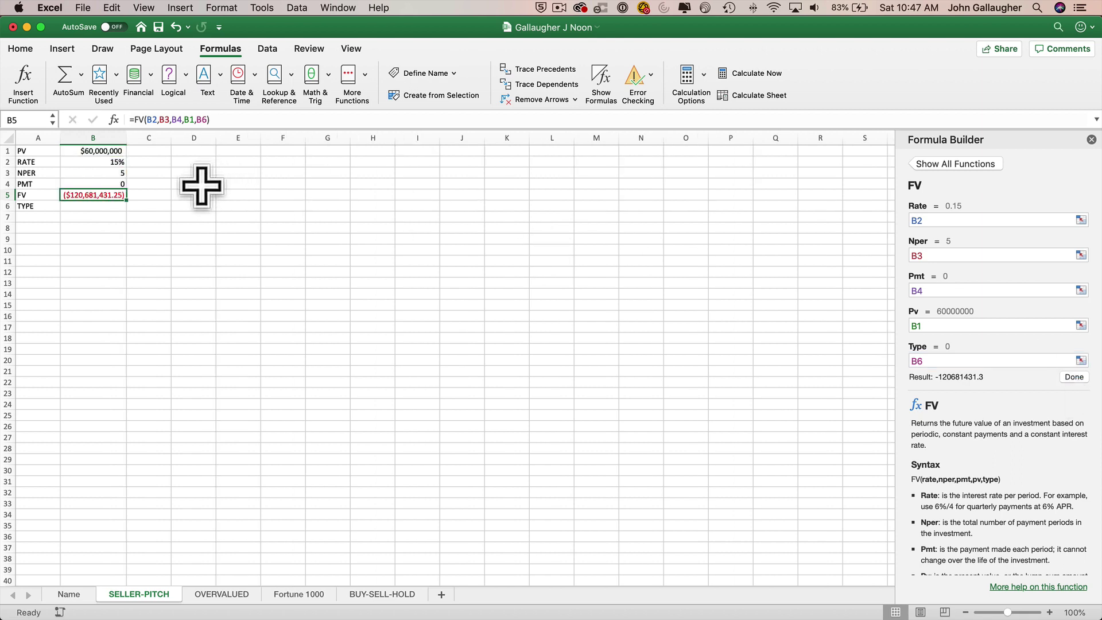
Step: Change the PV in B1 to -$60,000,000 and save the workbook
key(Up)
key(Up)
key(Up)
key(Up)
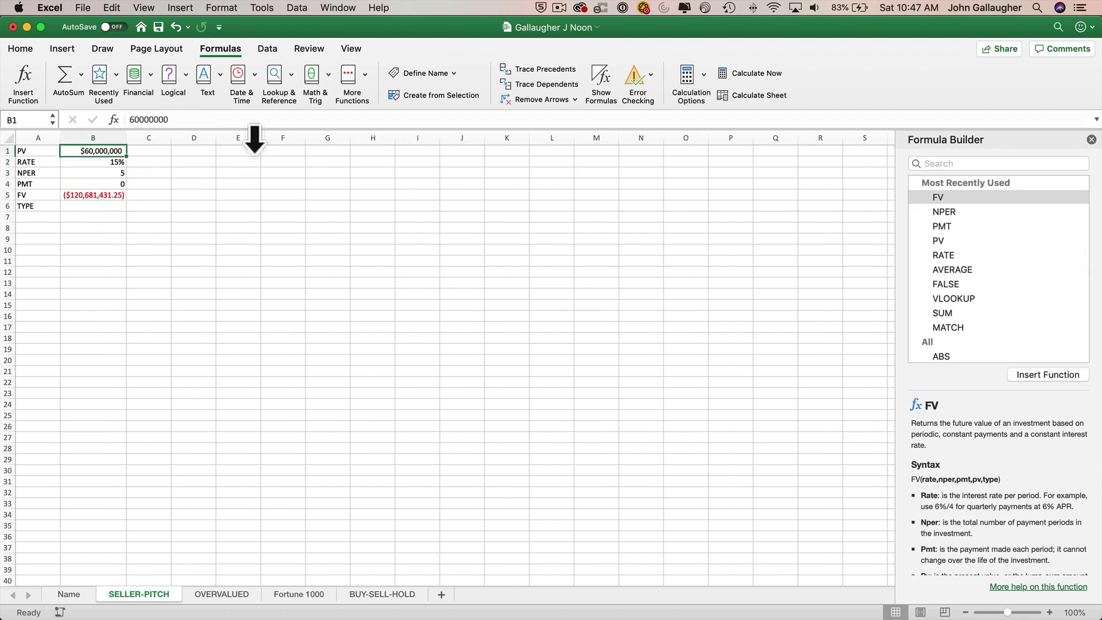
text(=)
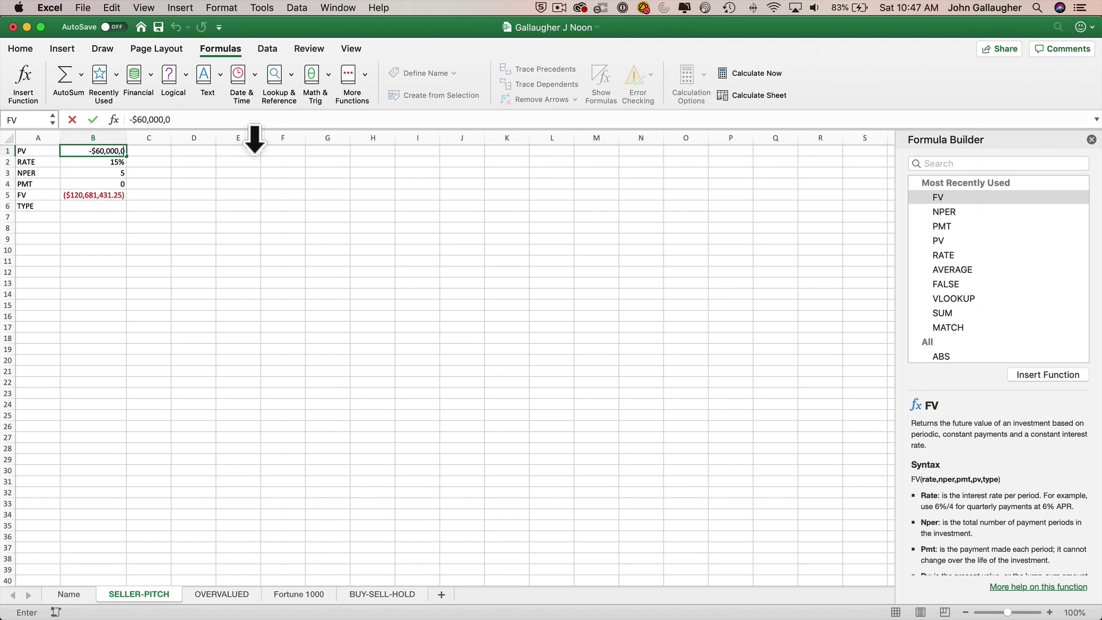
key(Down)
key(Down)
key(Down)
key(Down)
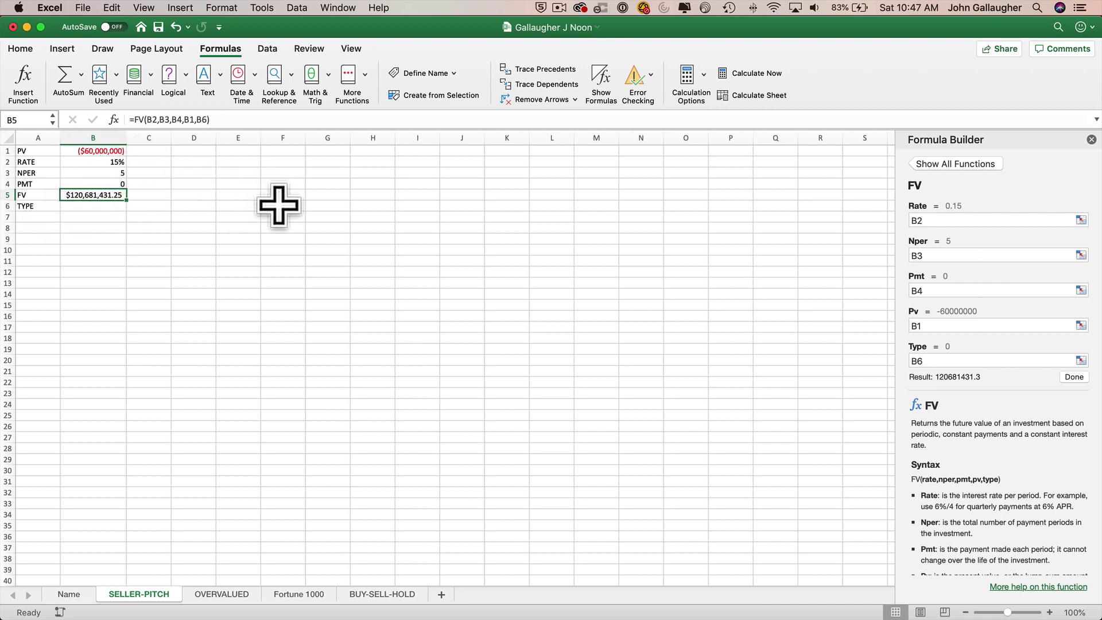
key(super+s)
Step: Check the SELLER-PITCH requirements and the start of question 3 in the Word exam document, and open the OVERVALUED worksheet in Excel
key(super+Tab)
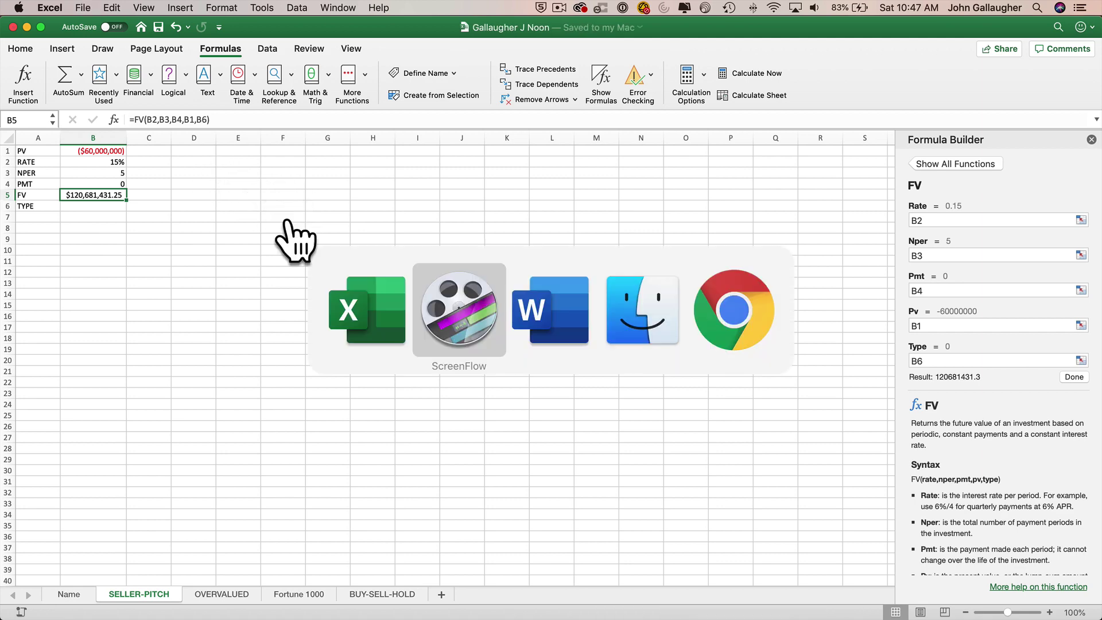
key(super+Tab)
scroll(382, 382, down, 5)
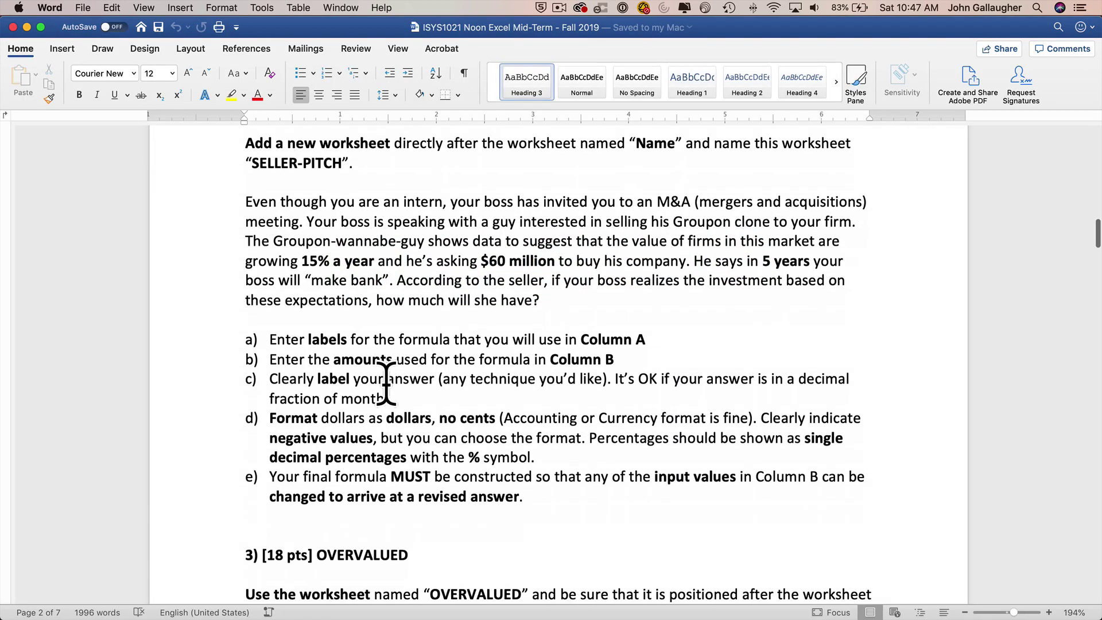
scroll(386, 383, down, 10)
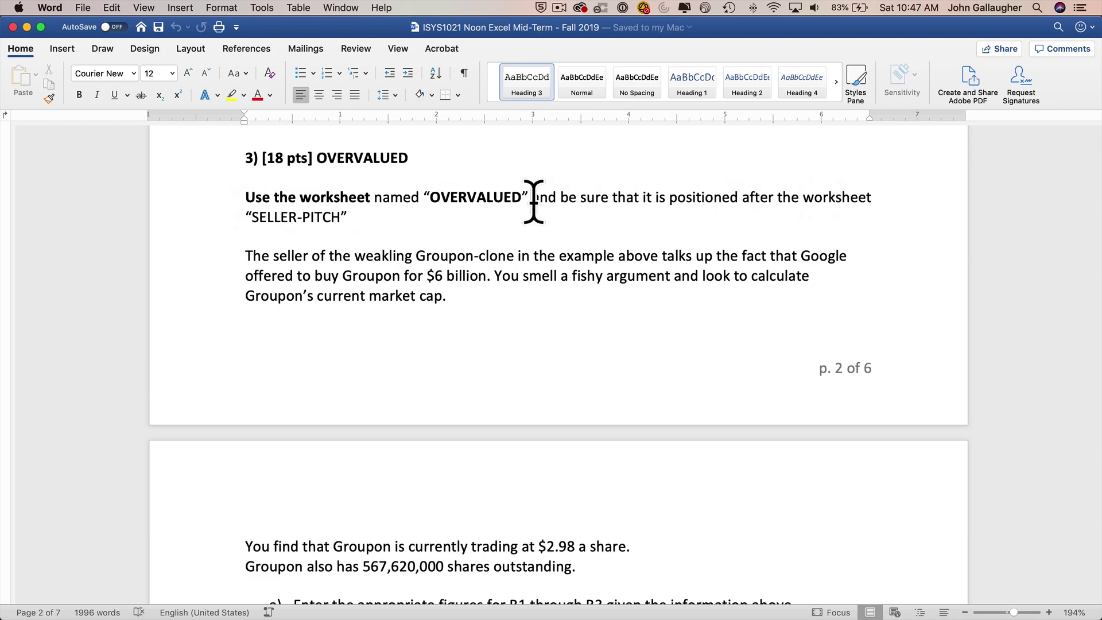
key(super+Tab)
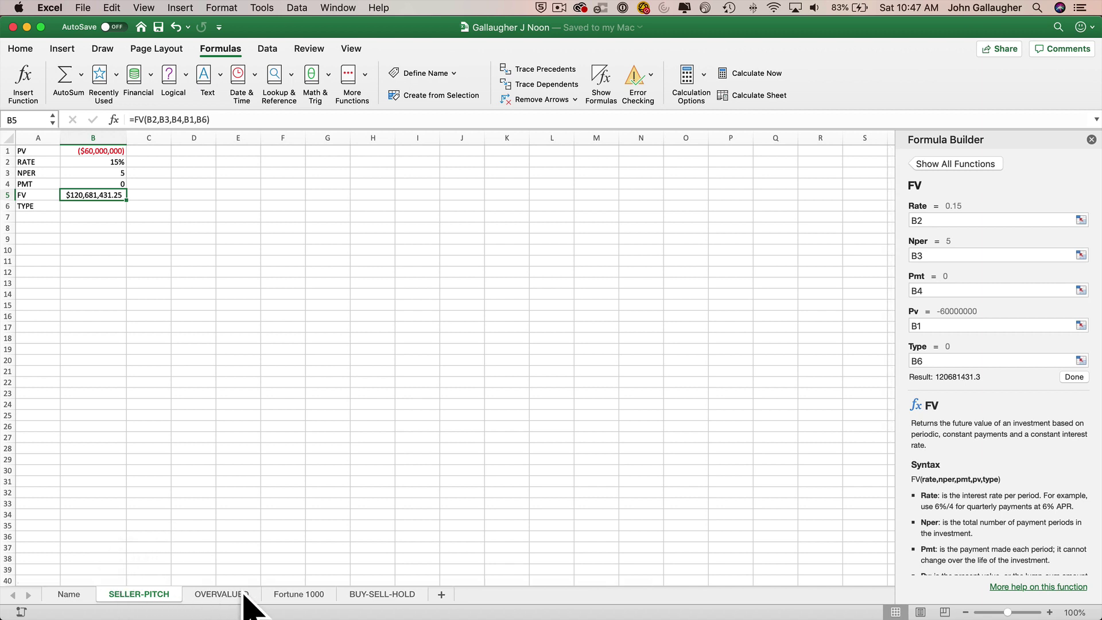
click(240, 599)
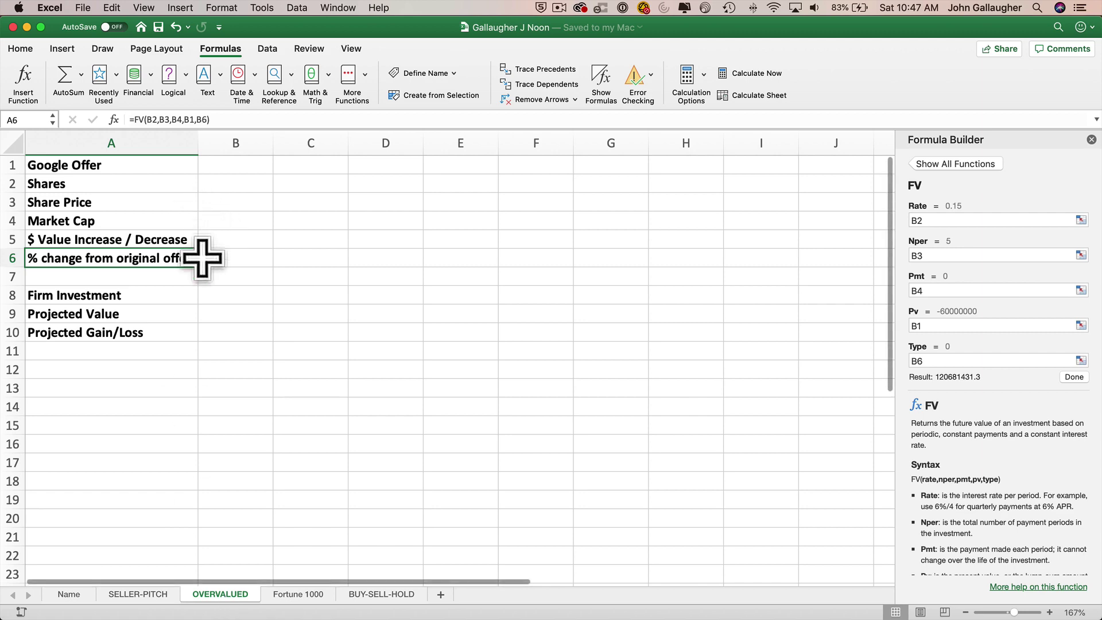
Step: Read the OVERVALUED question in the Word exam document for the Google offer, share price, shares outstanding and cell instructions
key(super+Tab)
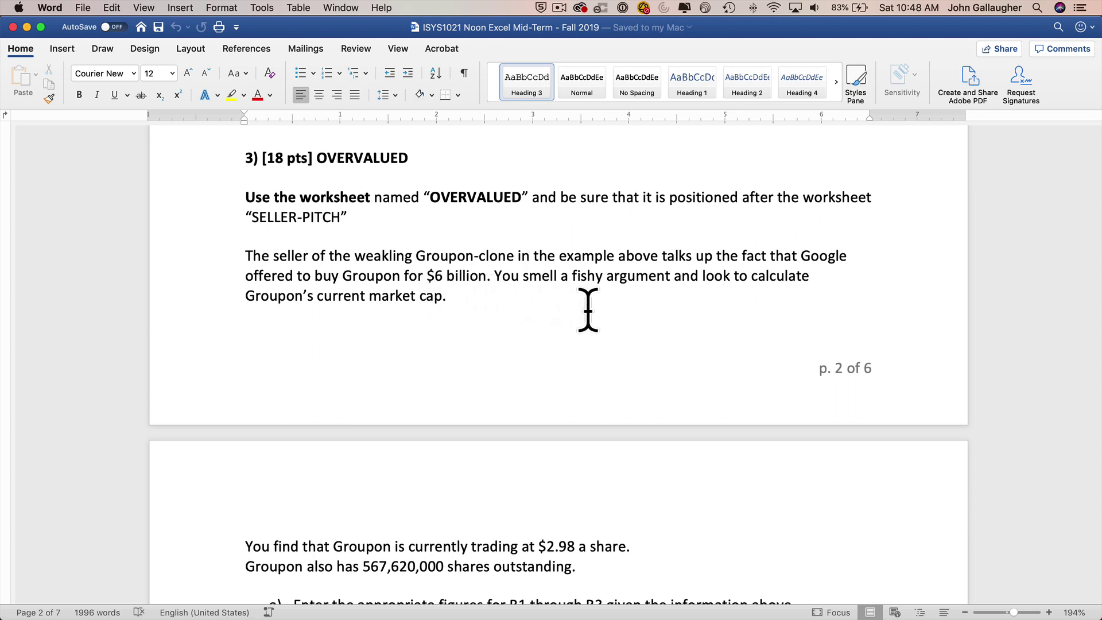
scroll(724, 308, down, 1)
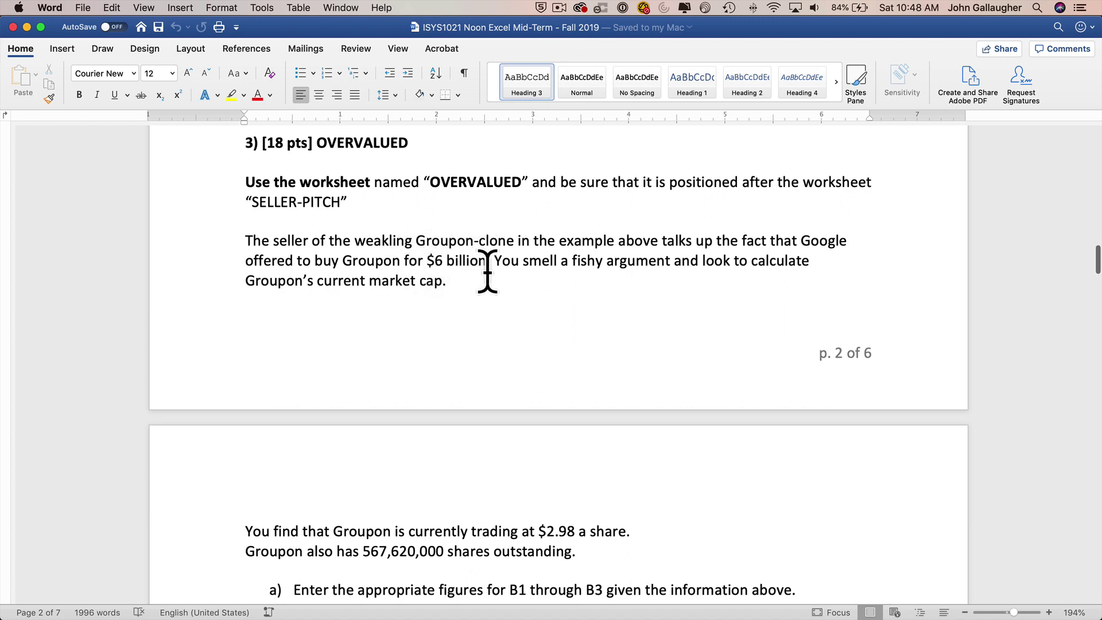
scroll(488, 272, down, 1)
scroll(576, 255, down, 1)
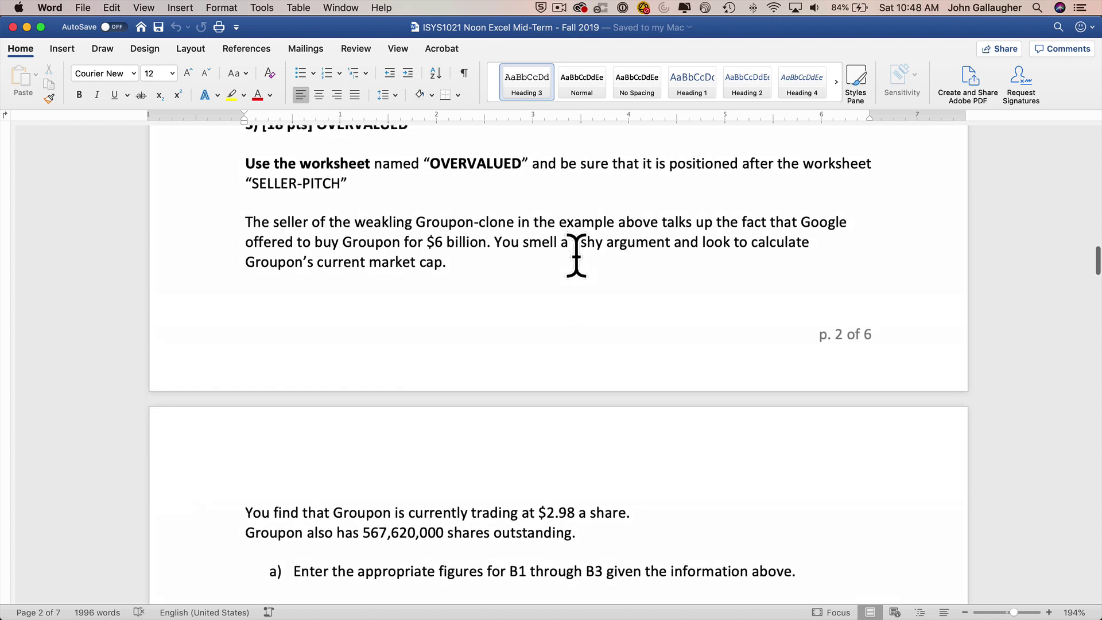
scroll(577, 258, up, 1)
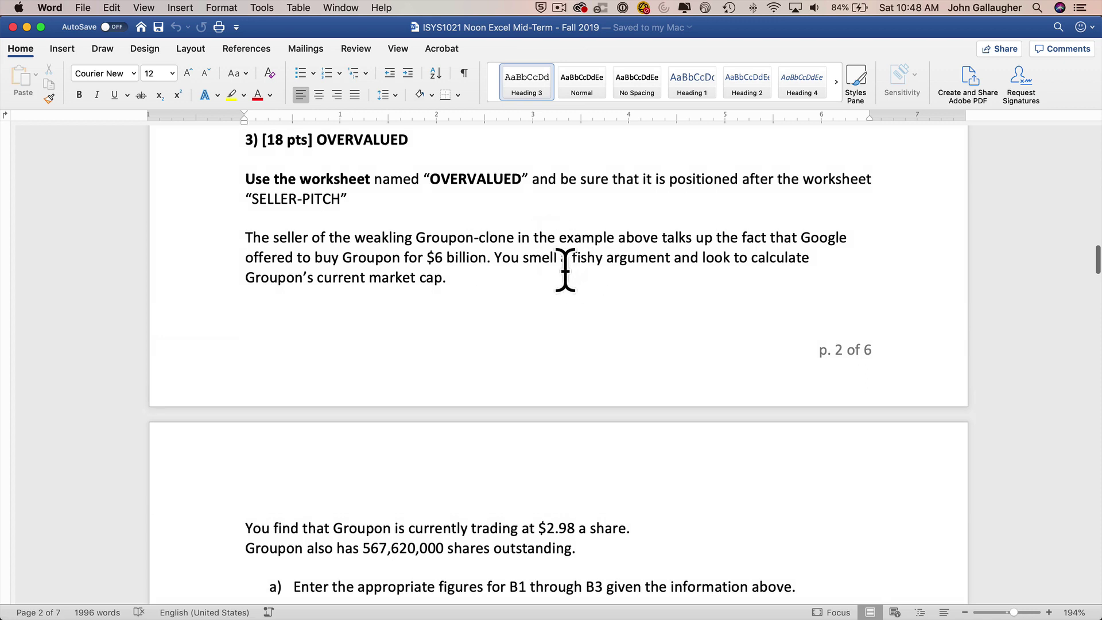
scroll(572, 266, down, 3)
scroll(570, 260, up, 4)
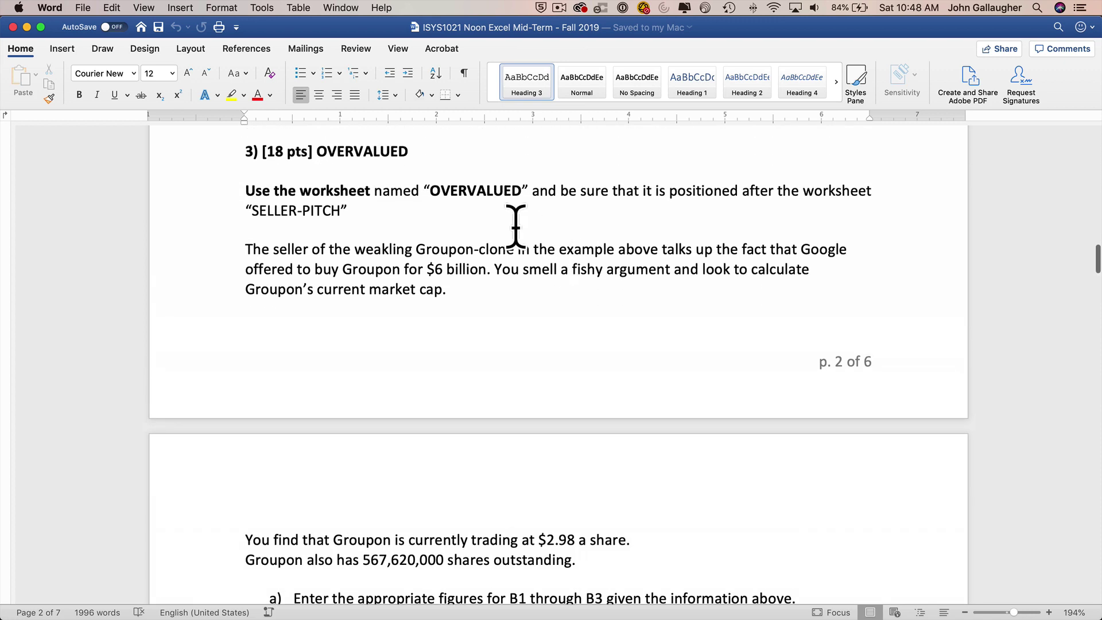
scroll(527, 258, down, 4)
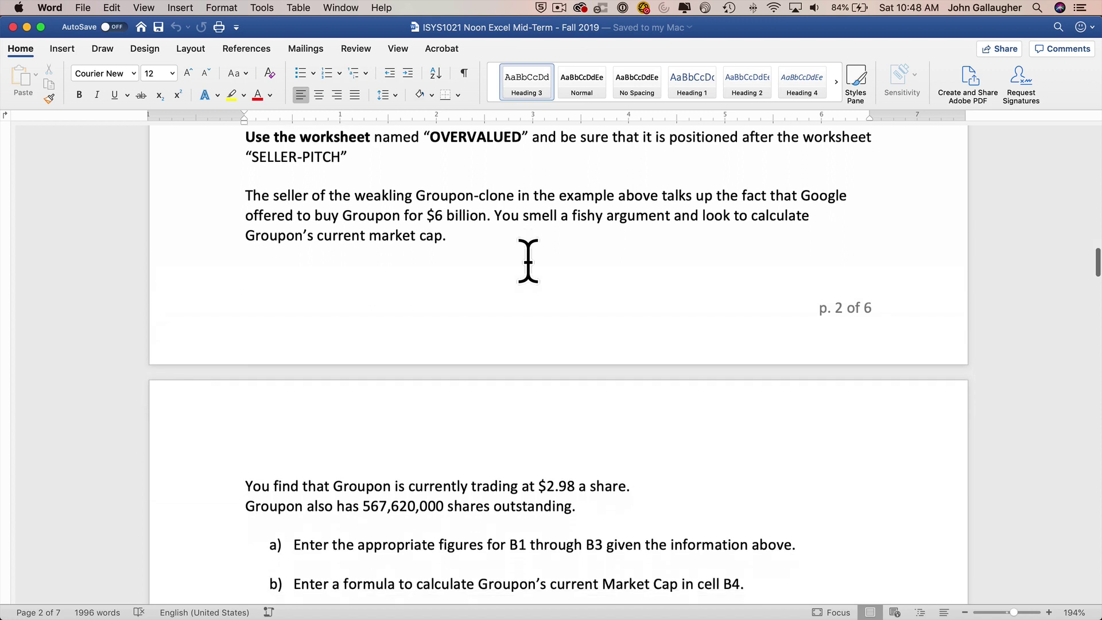
scroll(402, 488, down, 1)
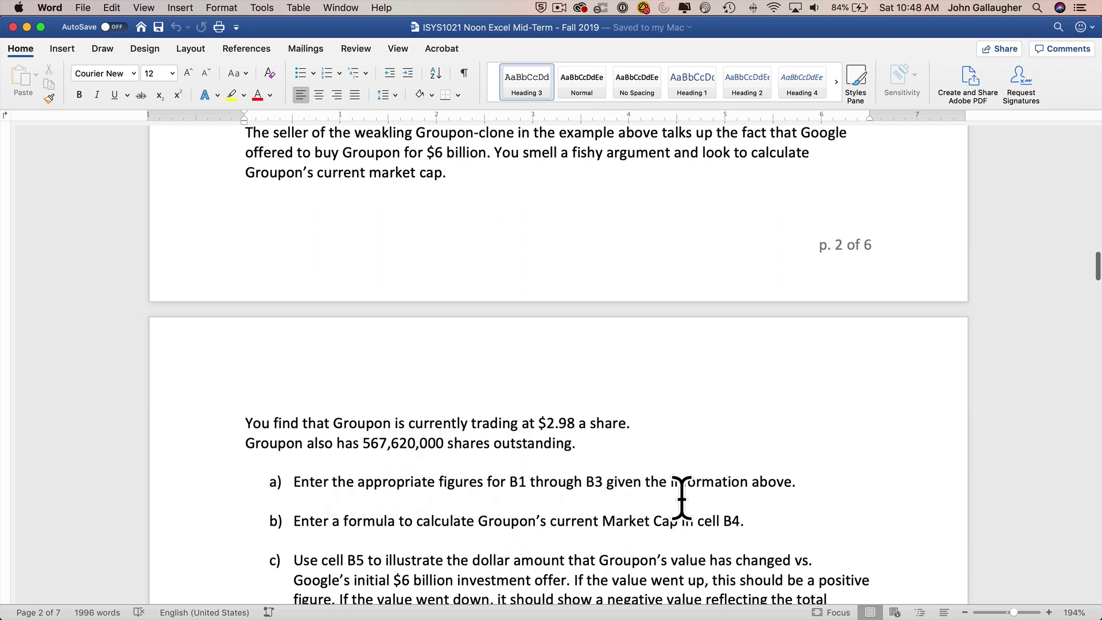
scroll(611, 485, up, 1)
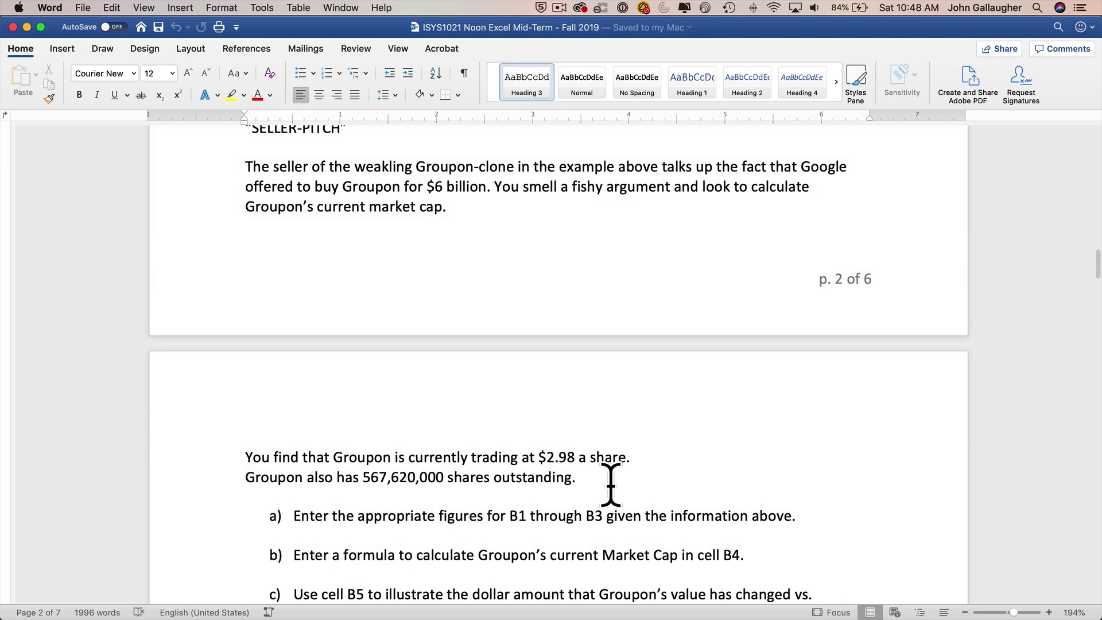
Step: Enter $6,000,000,000 as the Google Offer in B1 of the OVERVALUED worksheet in Excel
key(super+Tab)
click(230, 164)
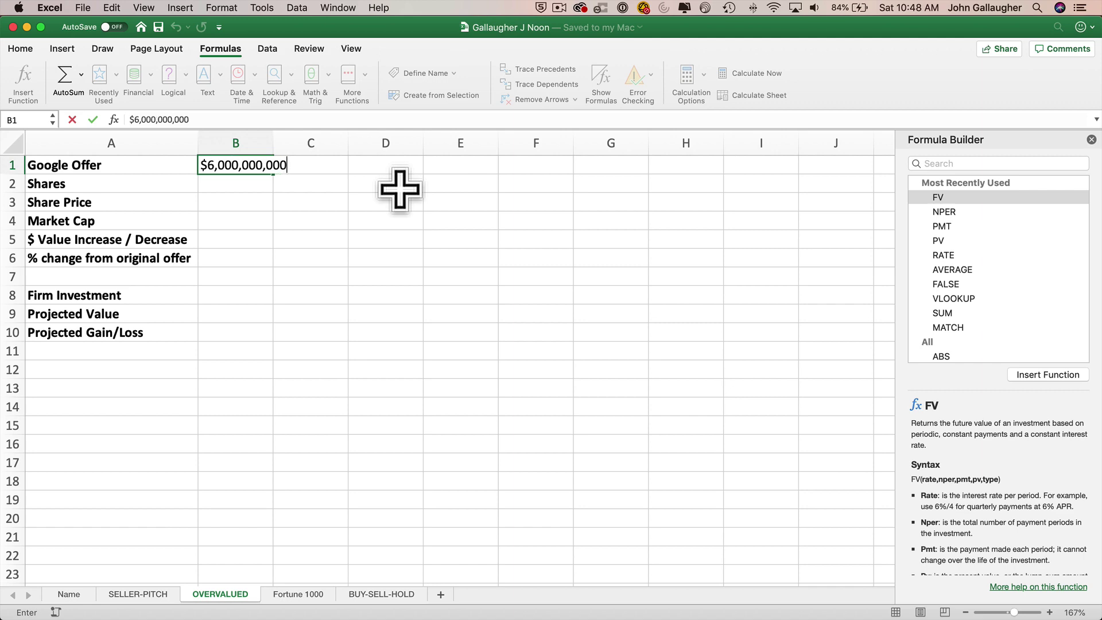
key(Return)
Step: Look up Groupon's shares outstanding in the Word exam document and enter 567,620,000 as Shares in B2 of the Excel OVERVALUED worksheet
key(super+Tab)
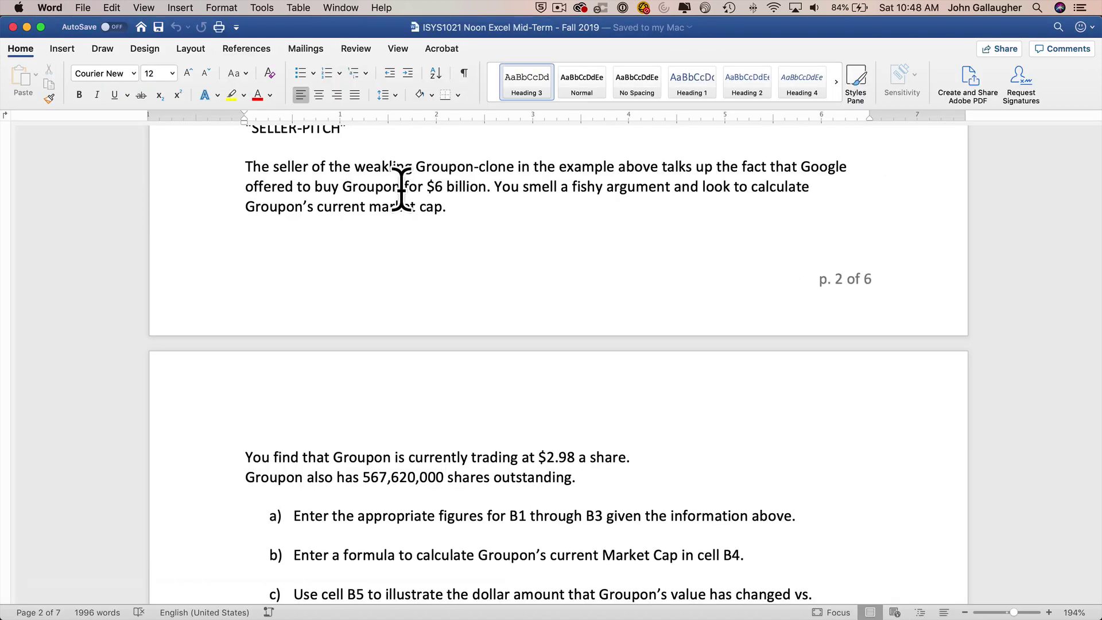
scroll(401, 192, up, 1)
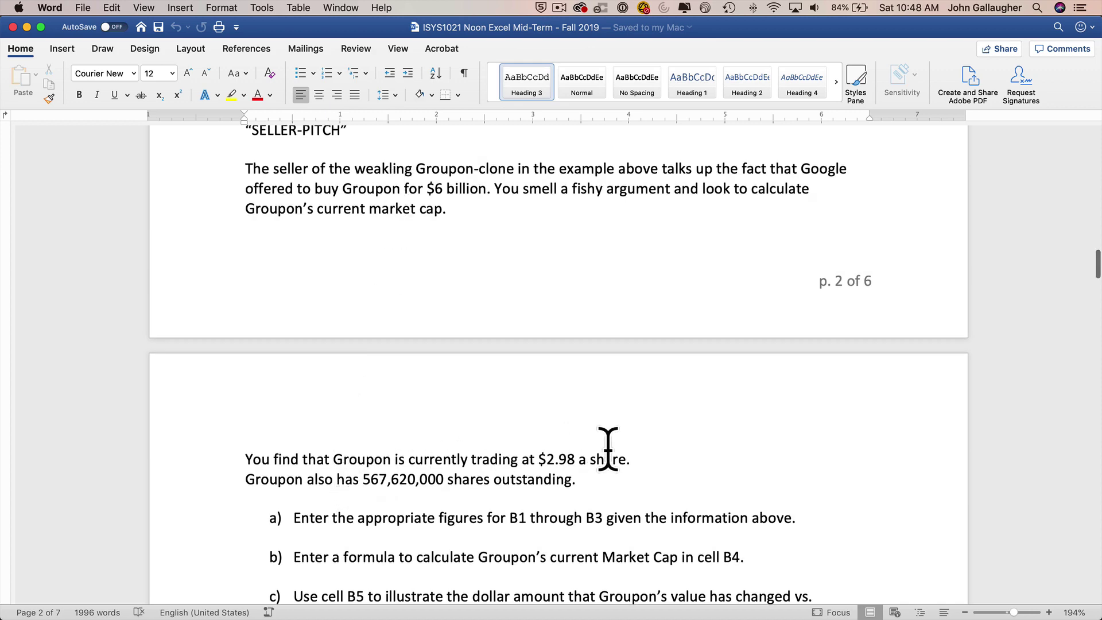
key(super+Tab)
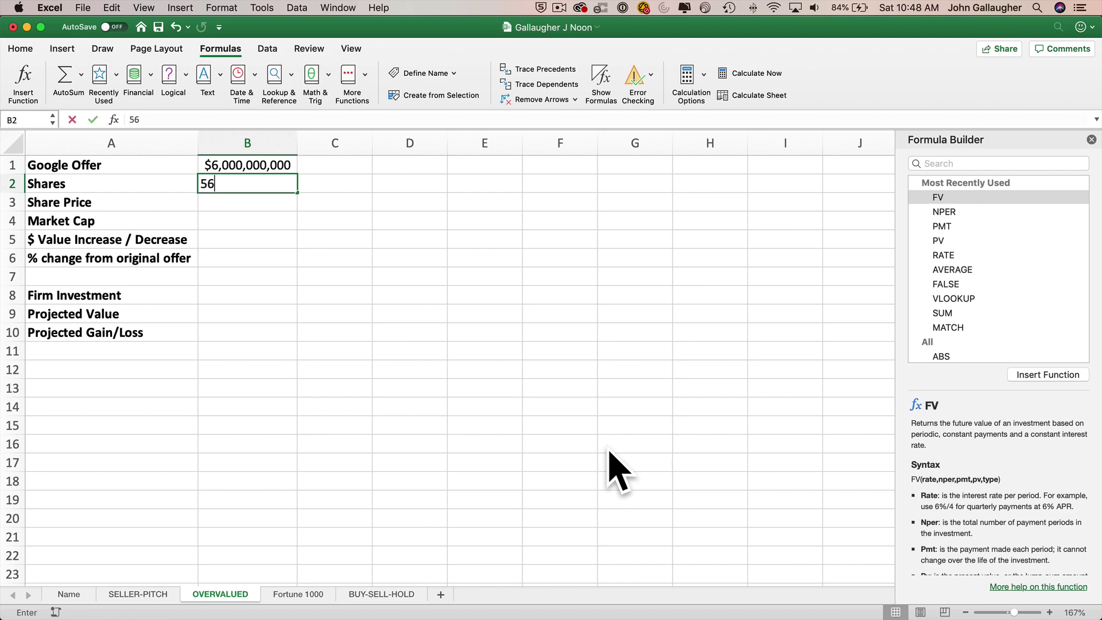
text(567,620,000)
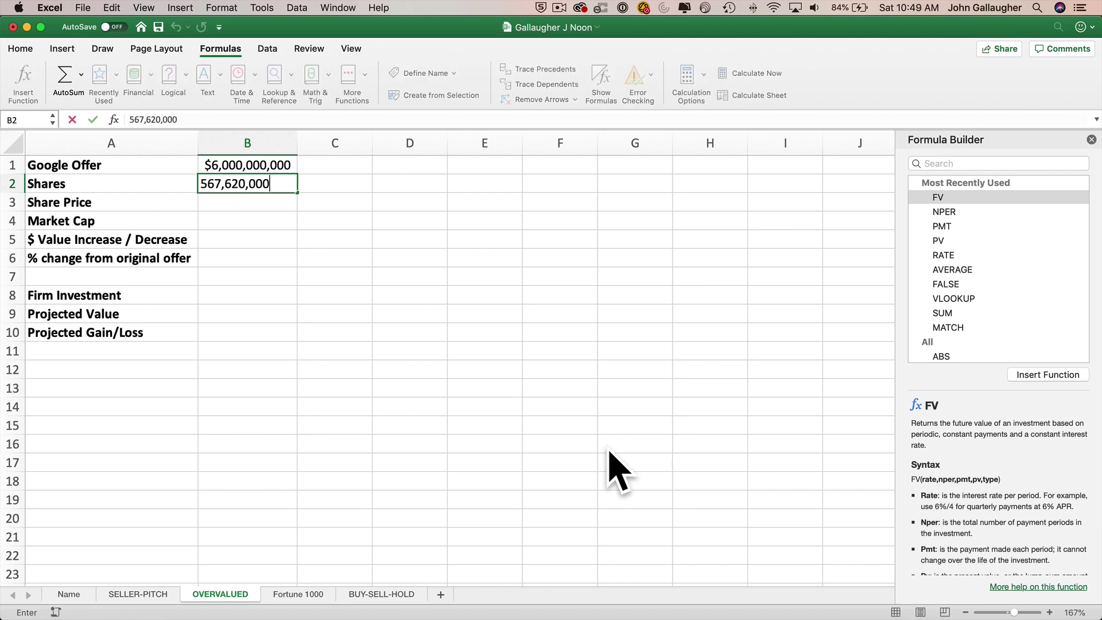
key(Return)
Step: Check Groupon's share price in the Word exam document and enter $2.98 as the Share Price in B3 in Excel
key(super+Tab)
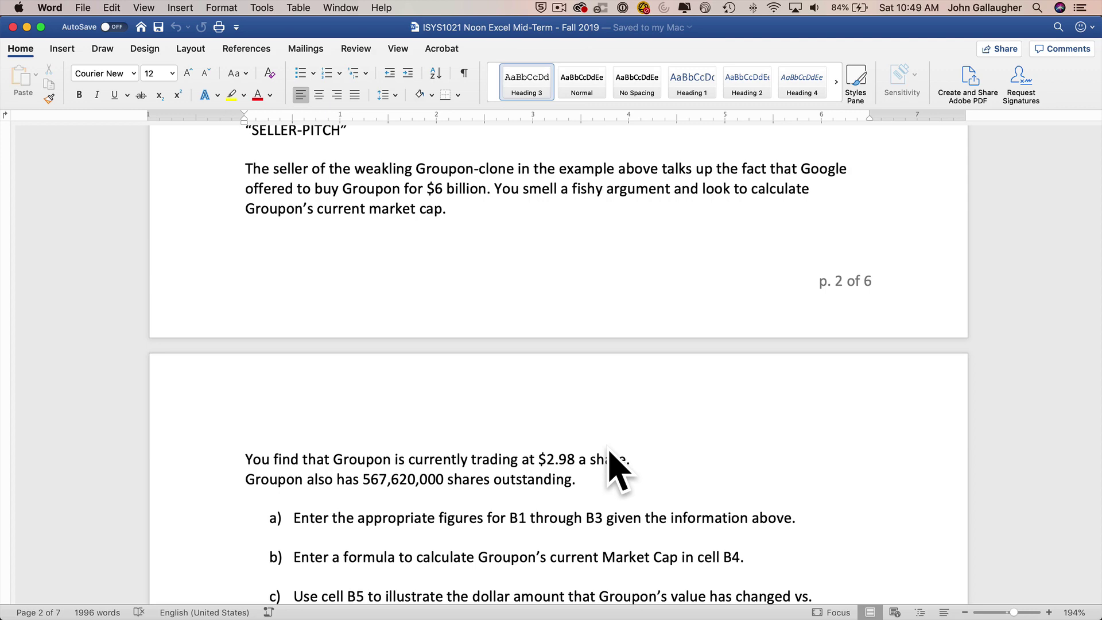
key(super+Tab)
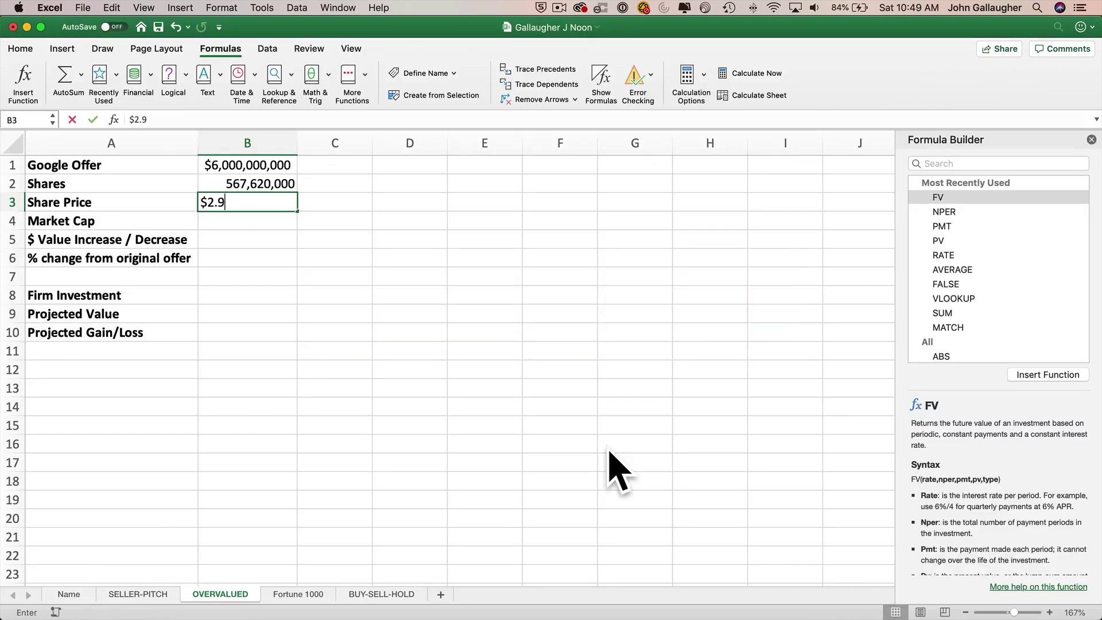
text($2.98)
key(Return)
Step: Read part b in the Word exam document and enter =B2*B3 as the Market Cap formula in B4 in Excel
key(super+Tab)
scroll(571, 468, down, 3)
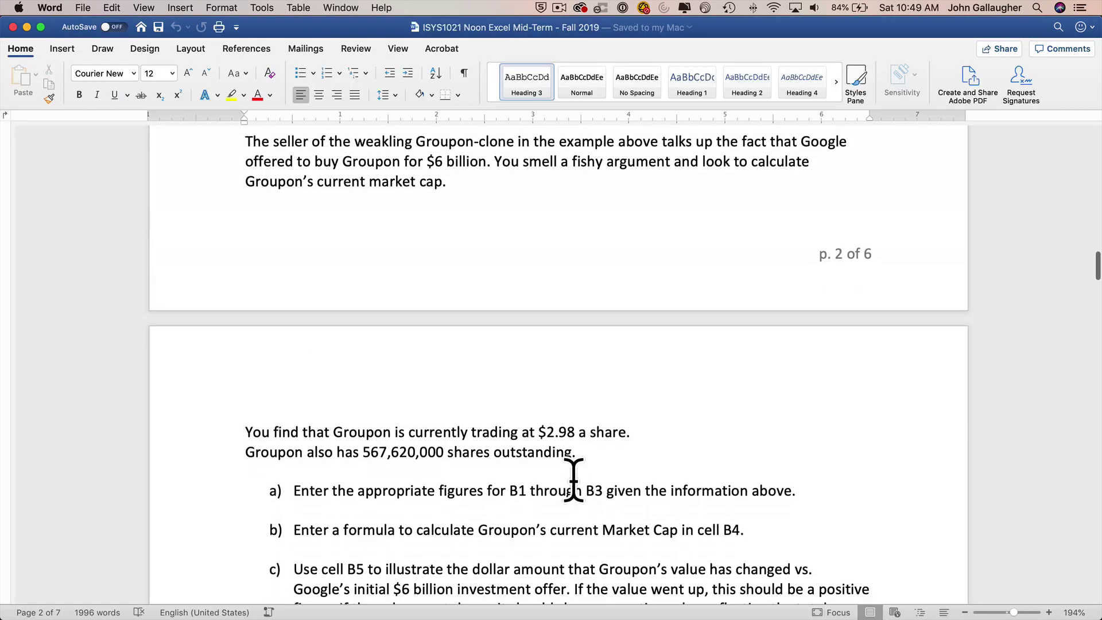
scroll(537, 512, down, 3)
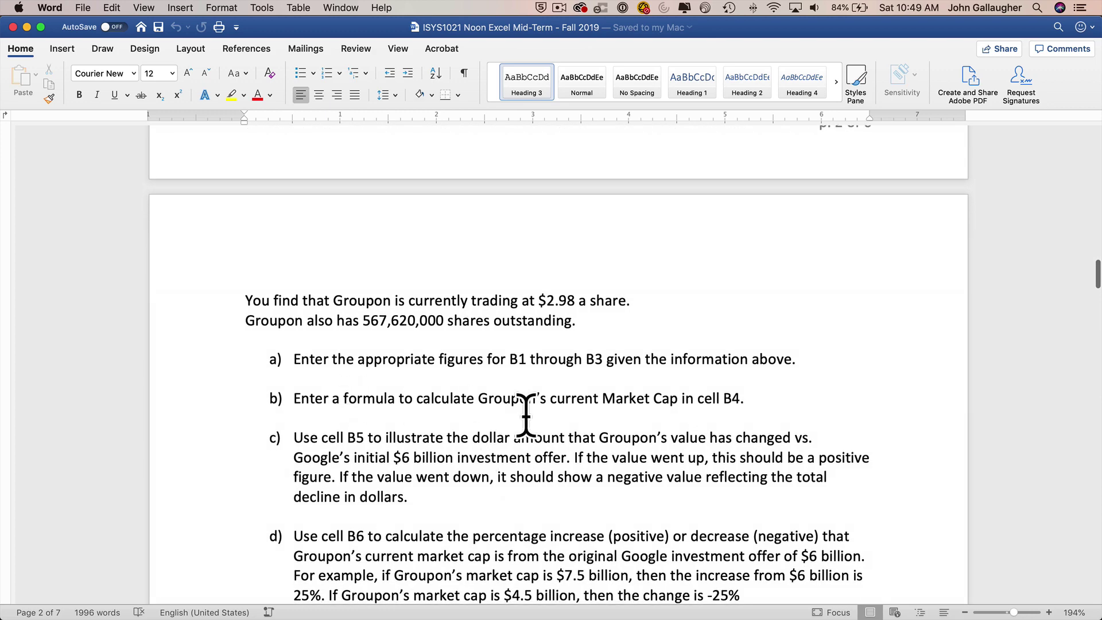
key(super+Tab)
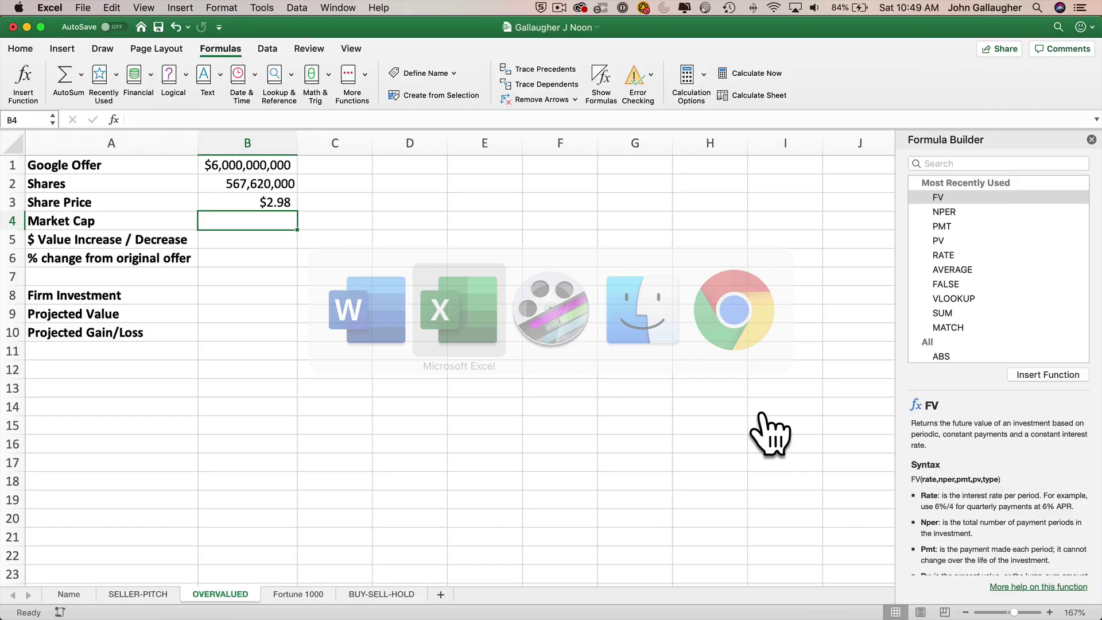
text(=)
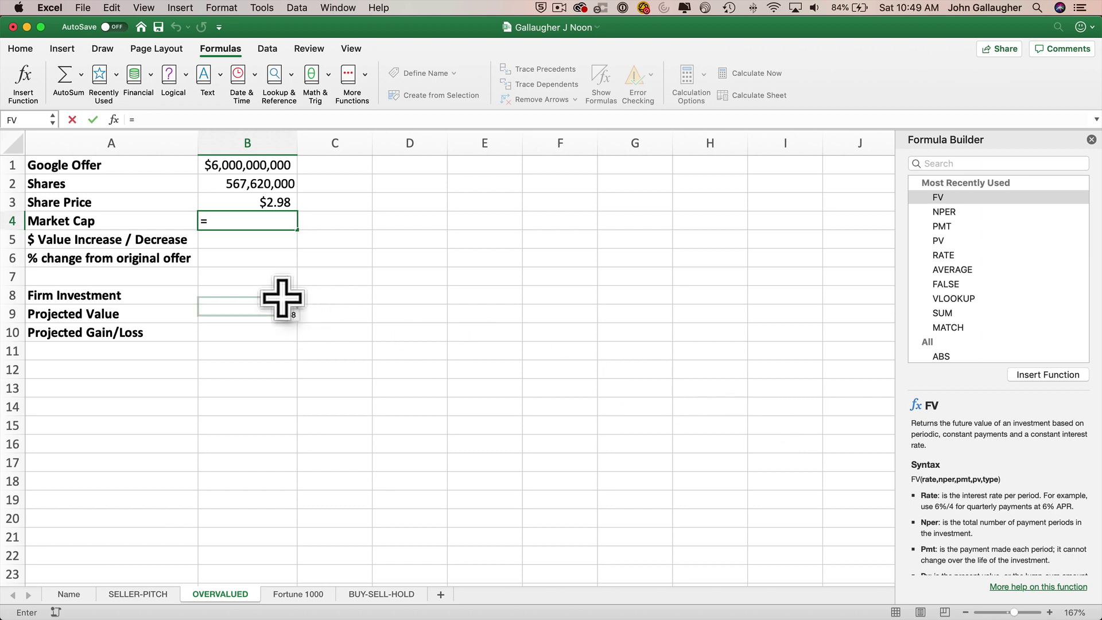
click(216, 183)
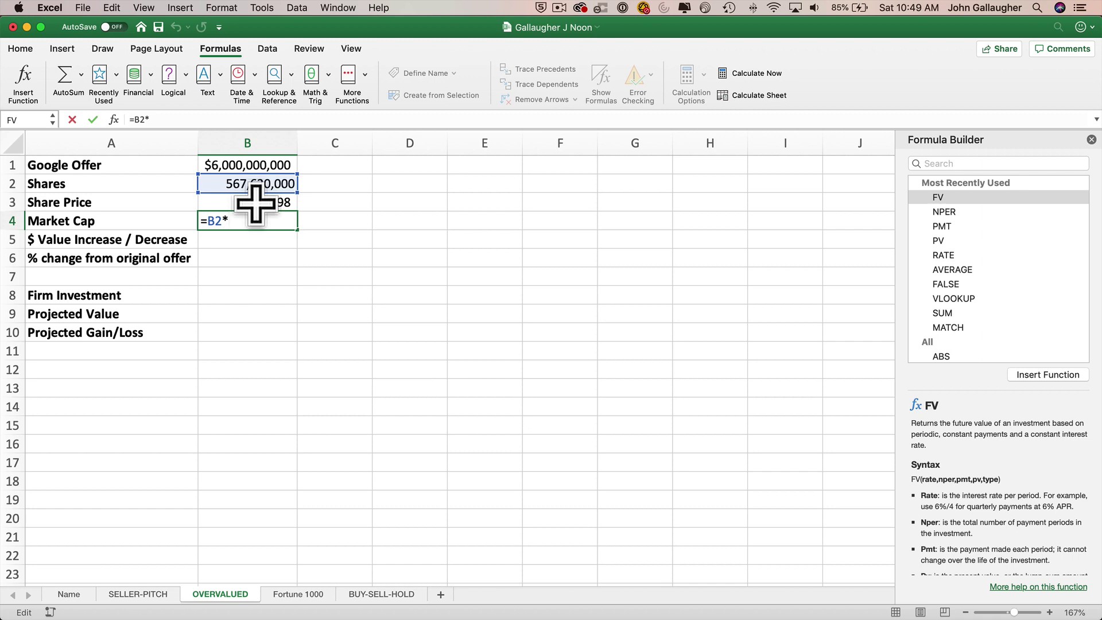
click(256, 203)
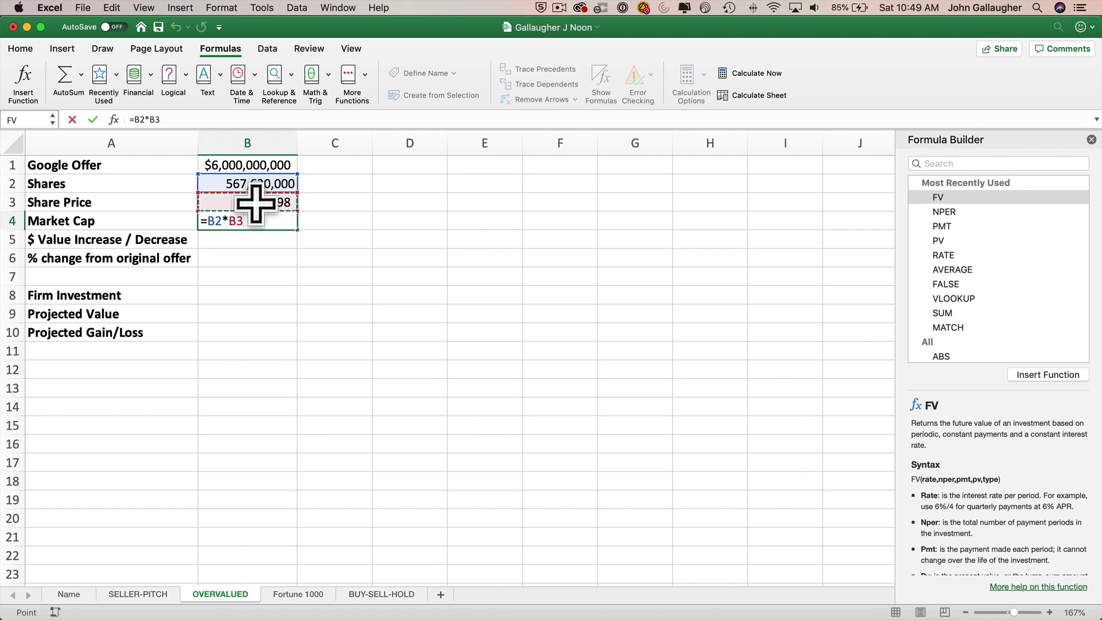
key(Return)
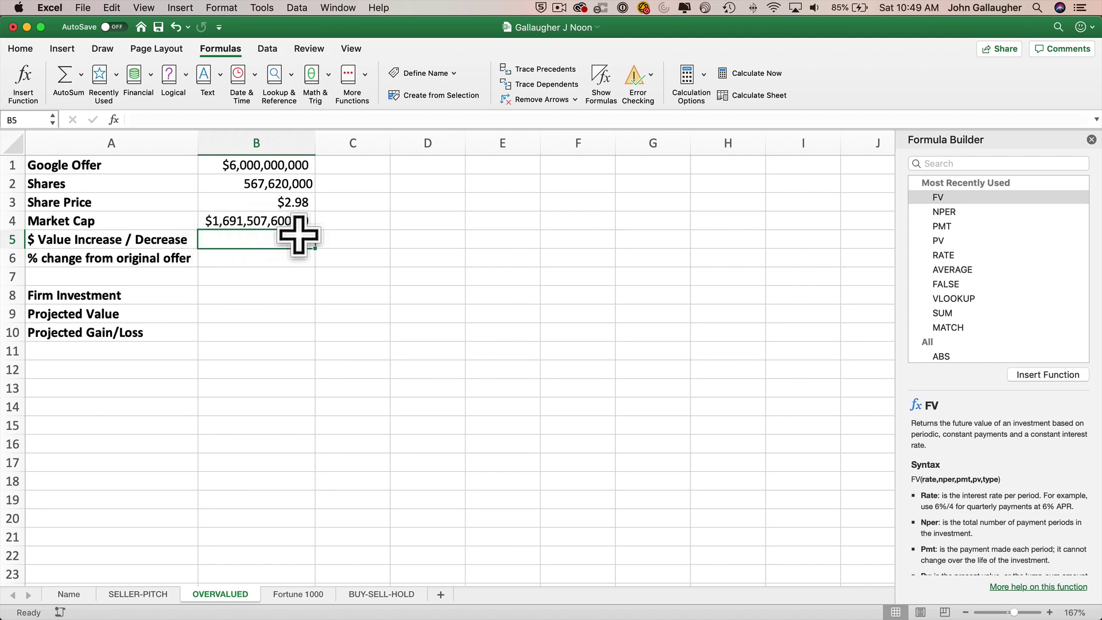
Step: Read part c in the Word exam document, and in Excel close the Formula Builder and enter =B4-B1 as the $ Value Increase / Decrease in B5
key(super+Tab)
scroll(484, 392, down, 2)
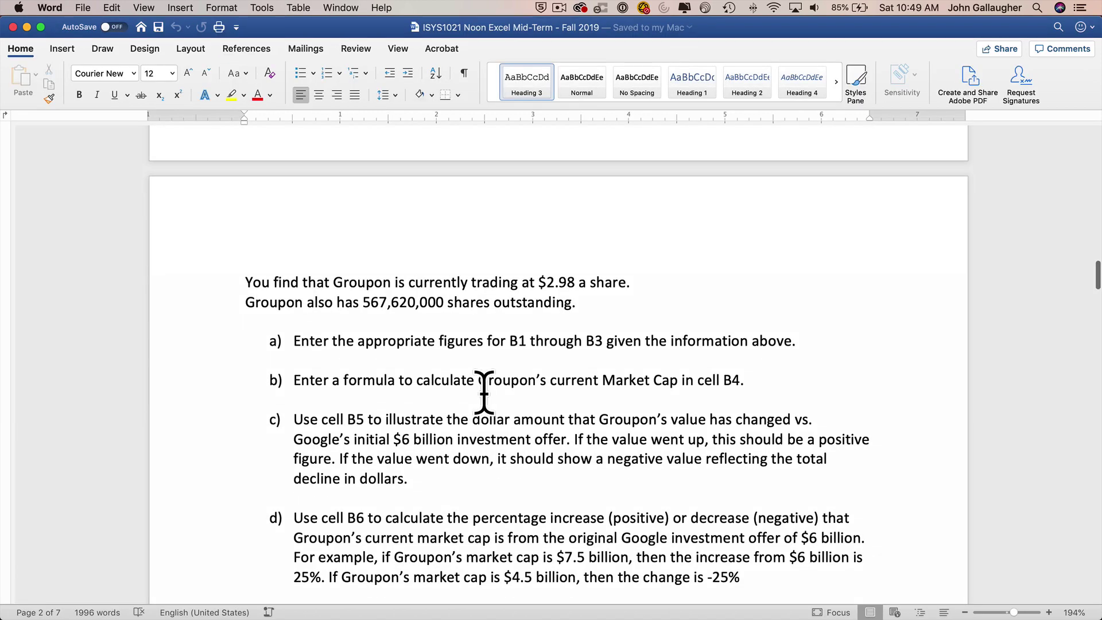
scroll(484, 392, down, 1)
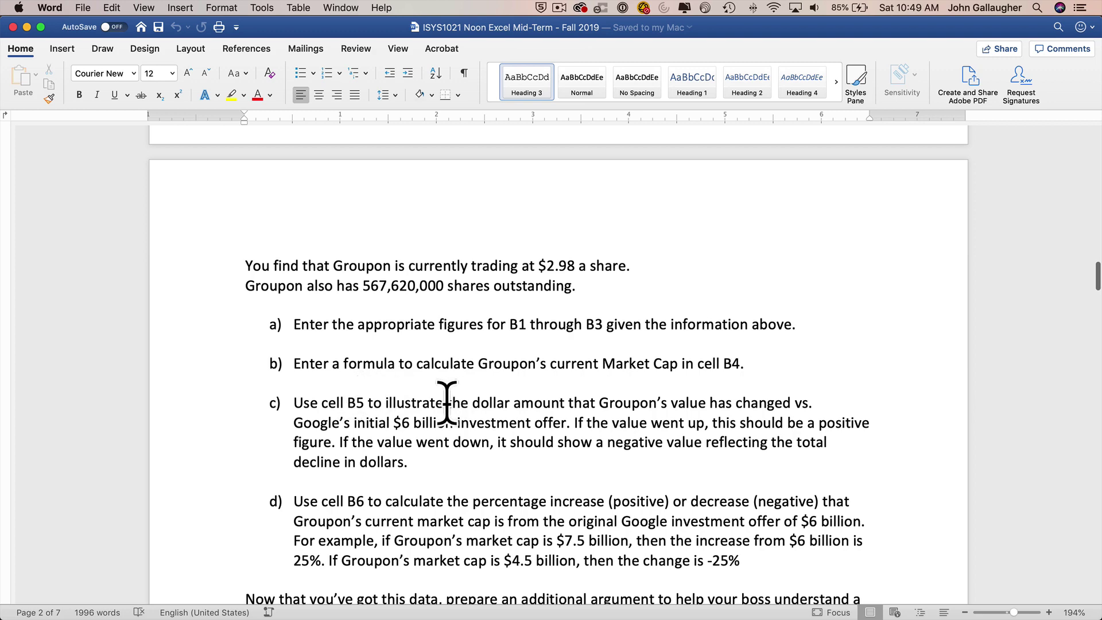
scroll(447, 403, down, 1)
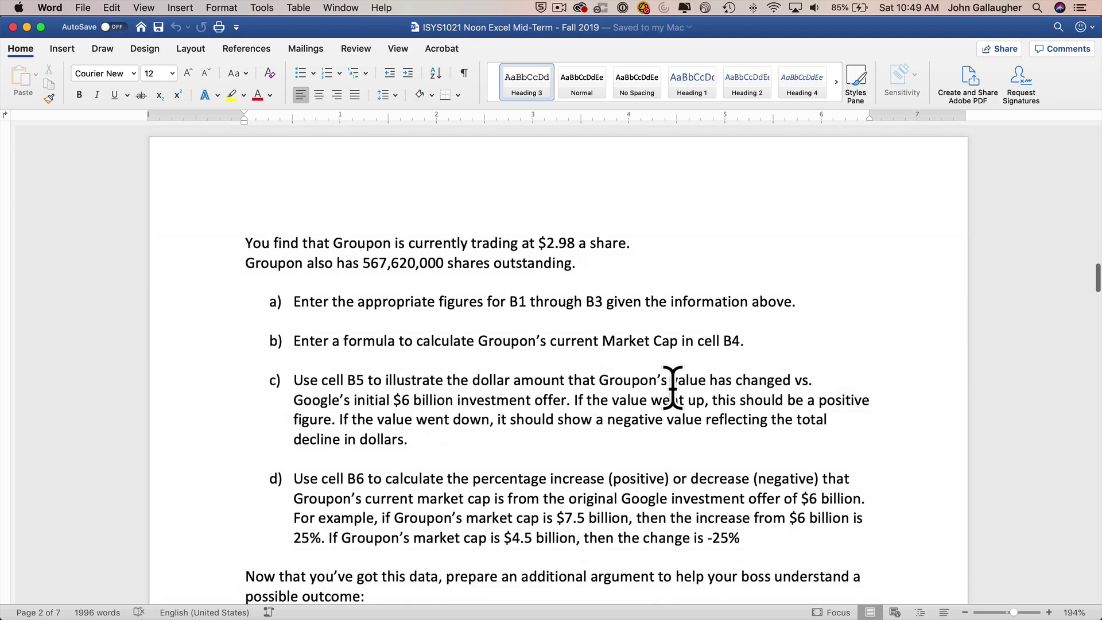
scroll(696, 388, down, 1)
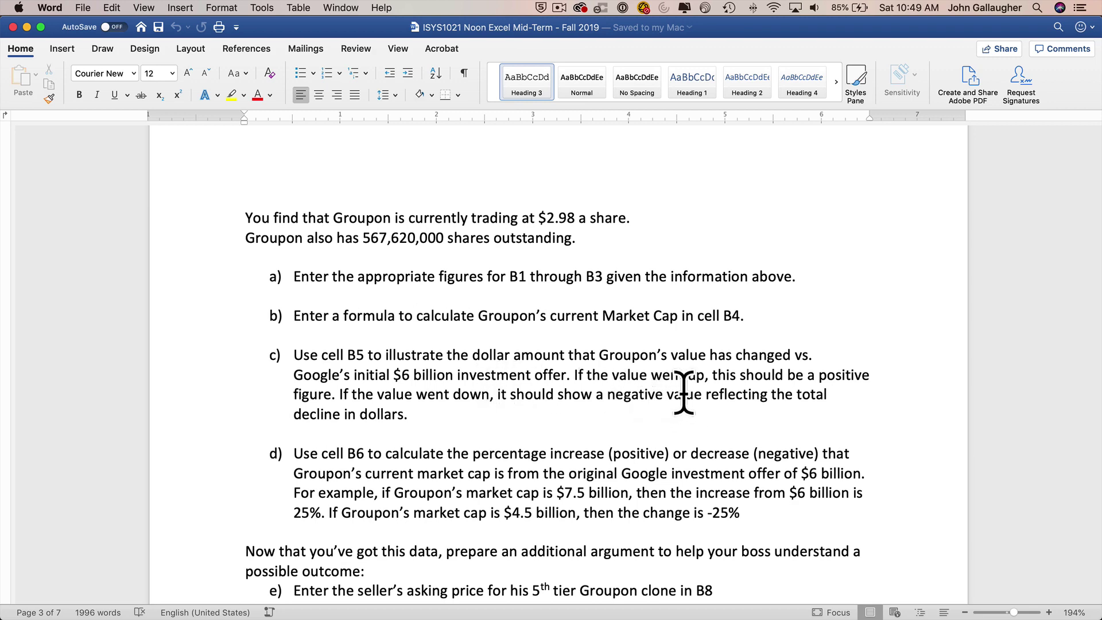
key(super+Tab)
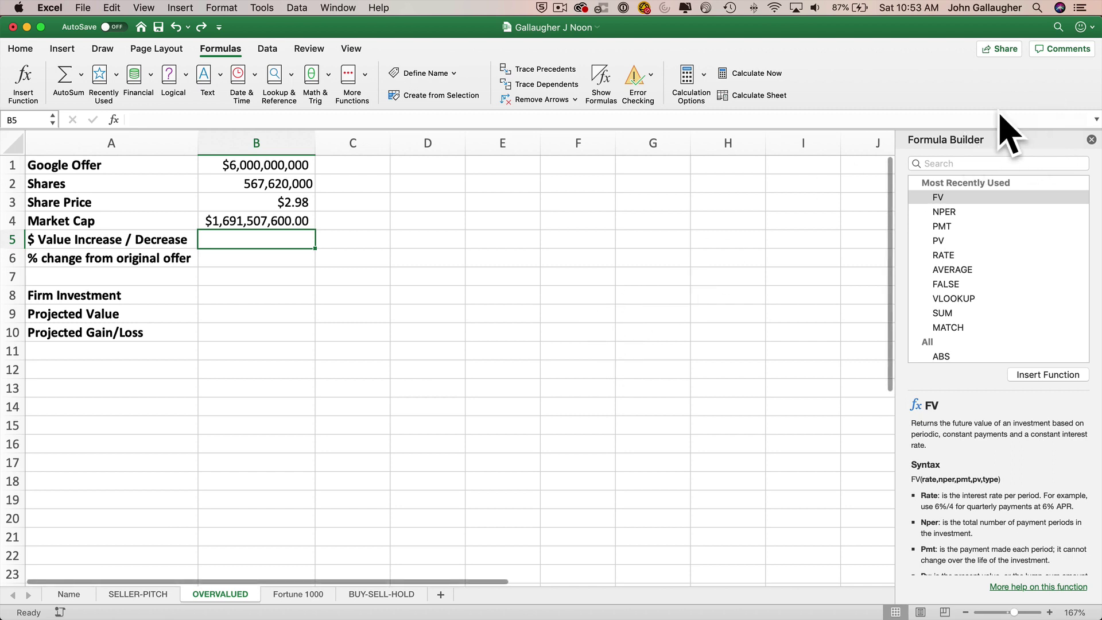
click(1091, 140)
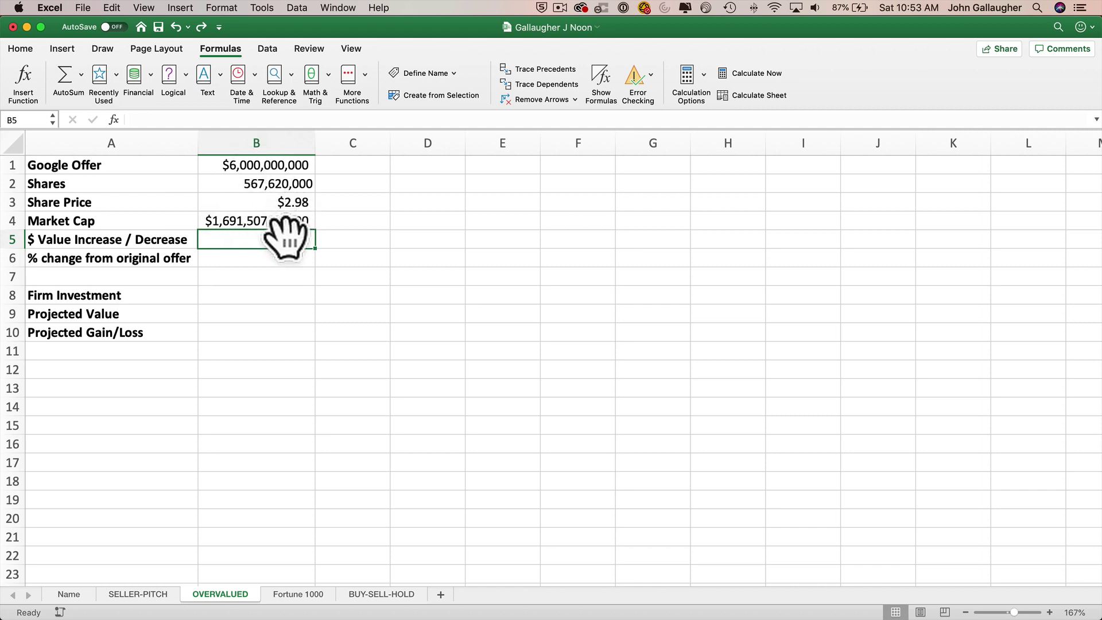
text(=)
click(242, 221)
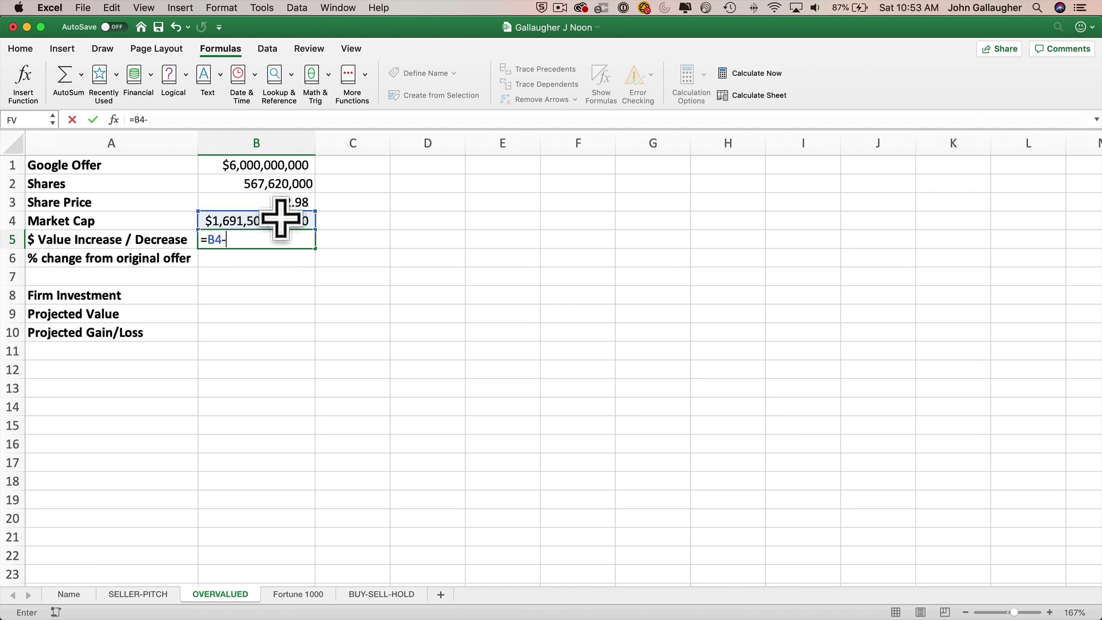
click(291, 165)
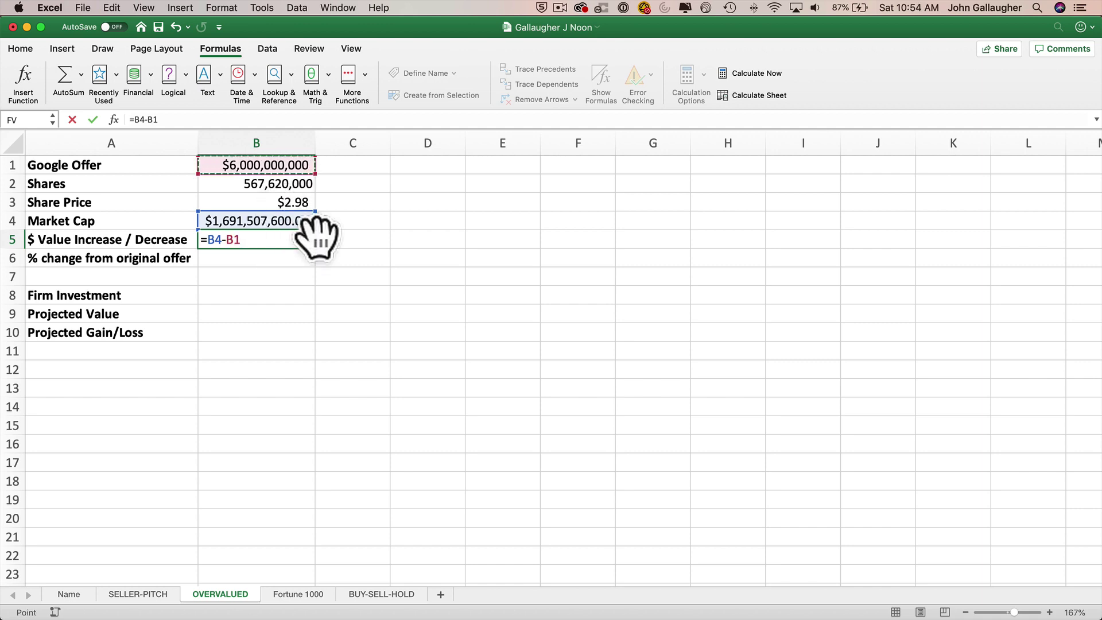
key(Return)
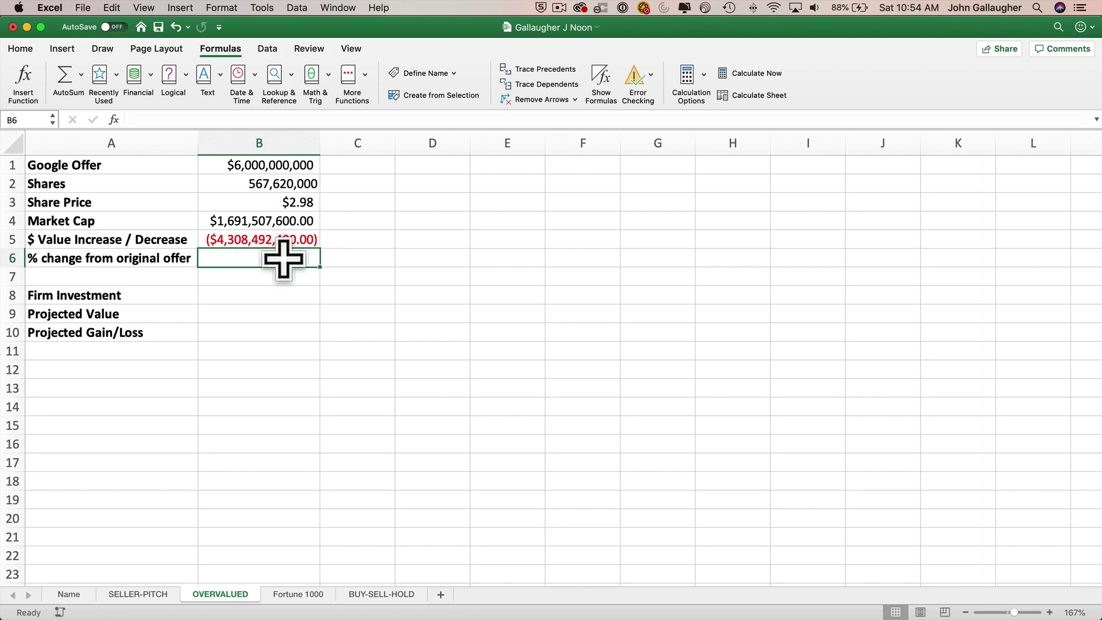
Step: Read part d in the Word exam document and enter =B5/B1 in B6 in Excel as the % change from original offer
key(super+Tab)
key(super+Tab)
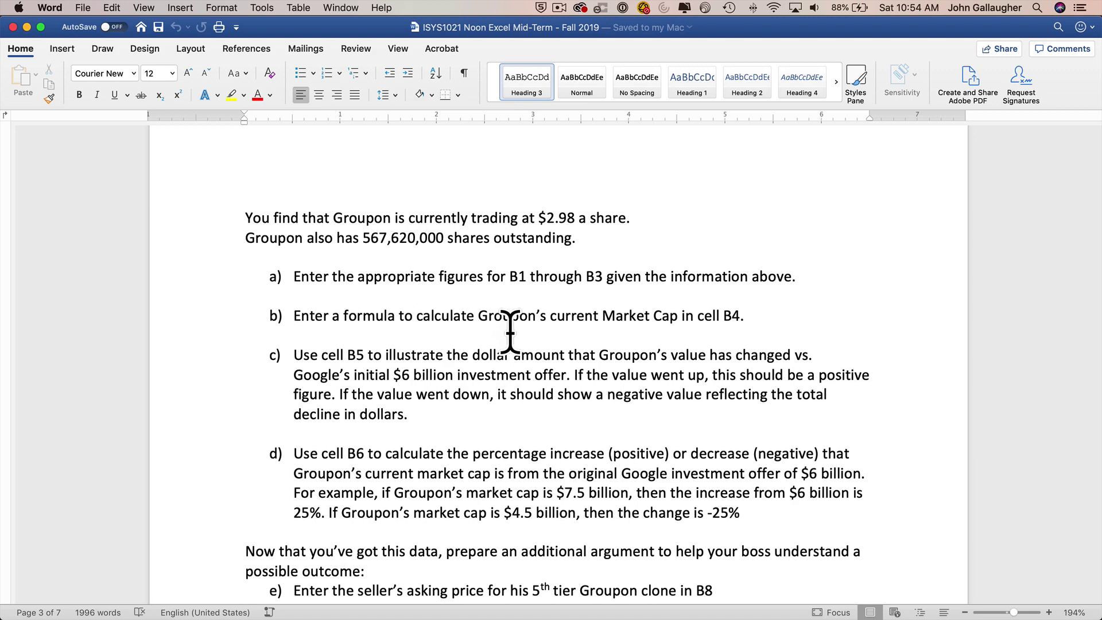
scroll(494, 315, down, 3)
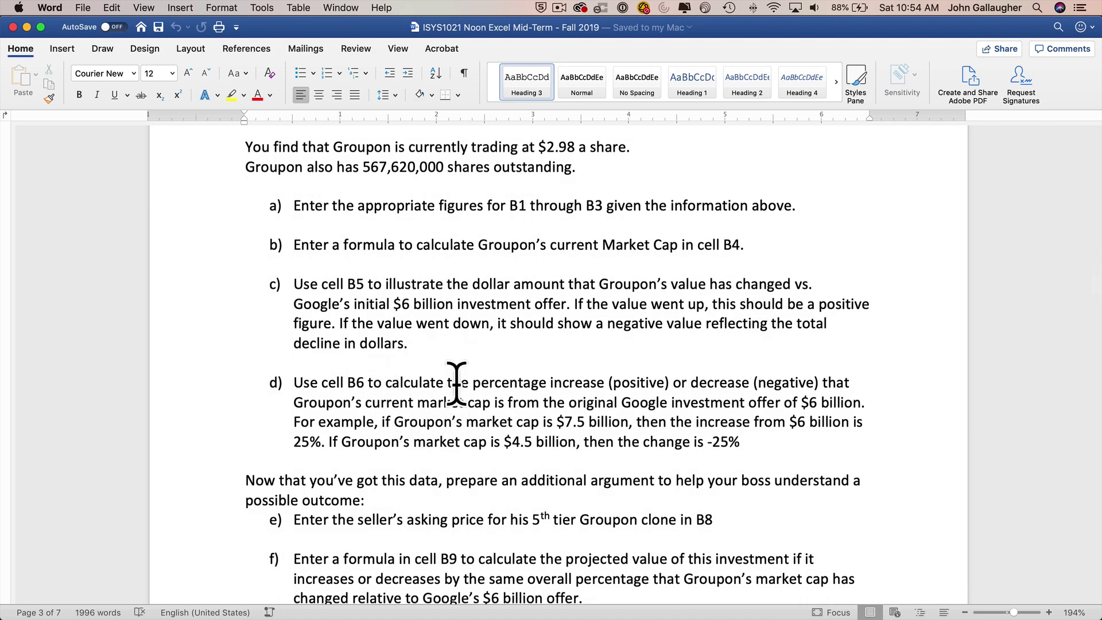
scroll(425, 432, down, 3)
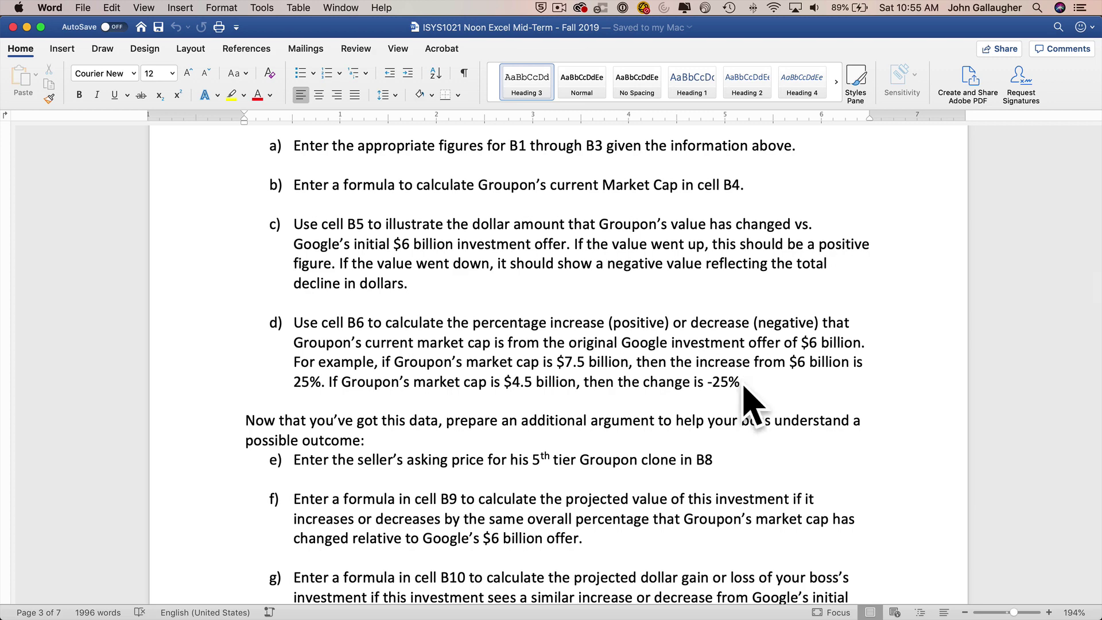
key(super+Tab)
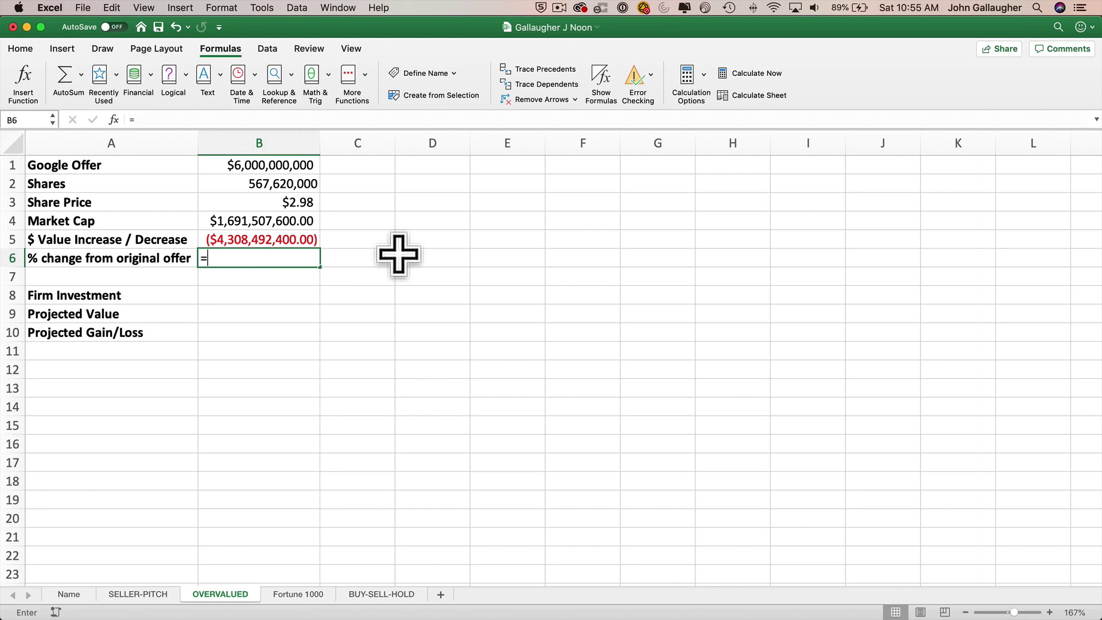
click(258, 235)
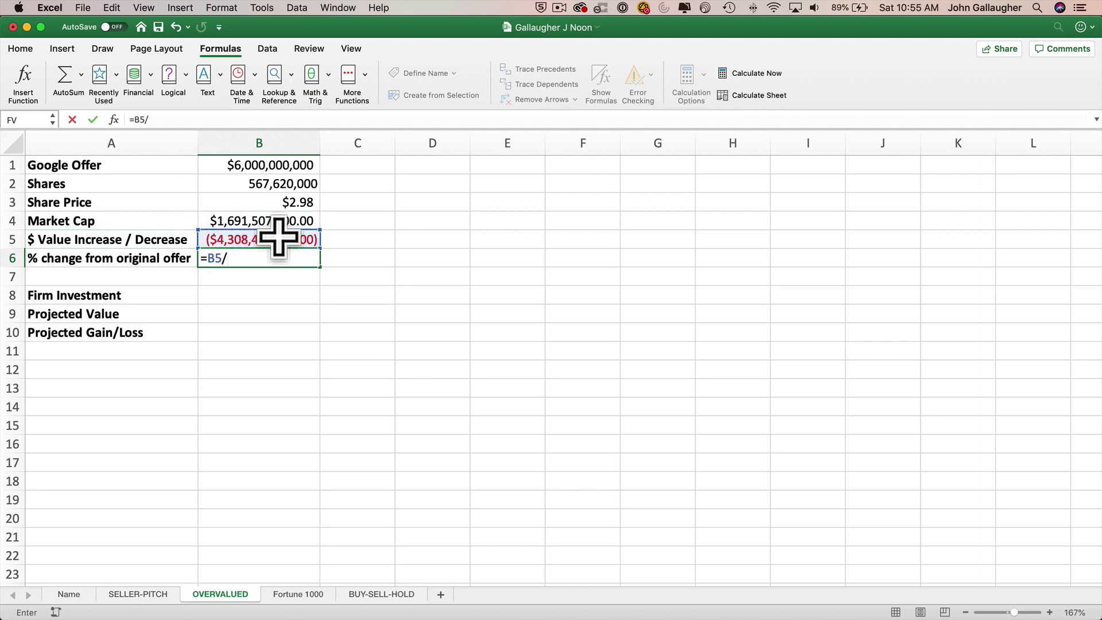
text(/)
click(287, 165)
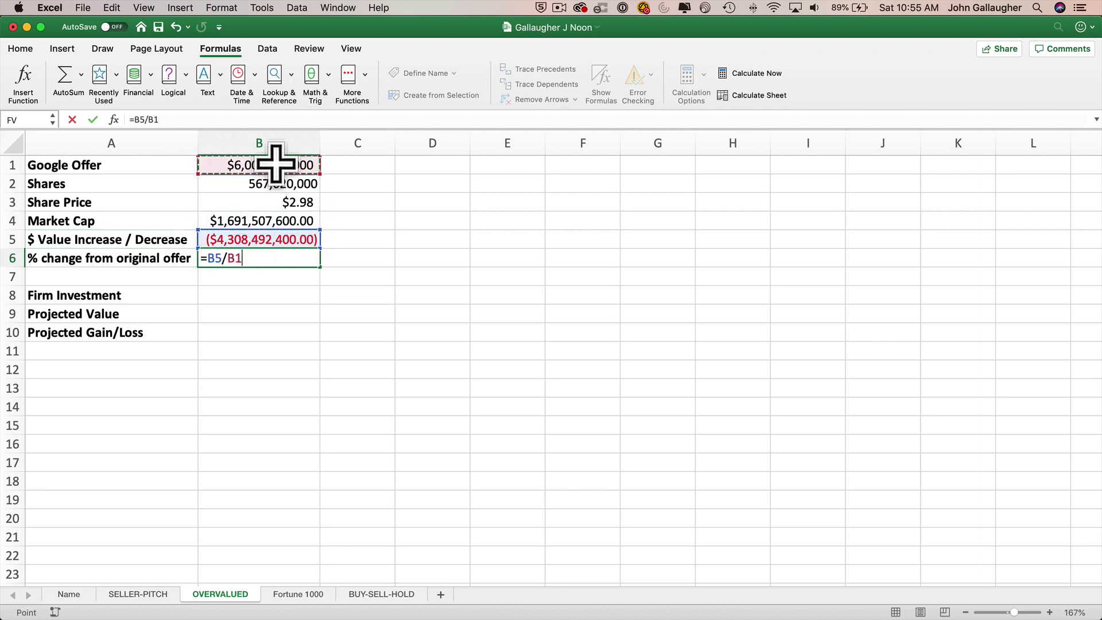
key(Return)
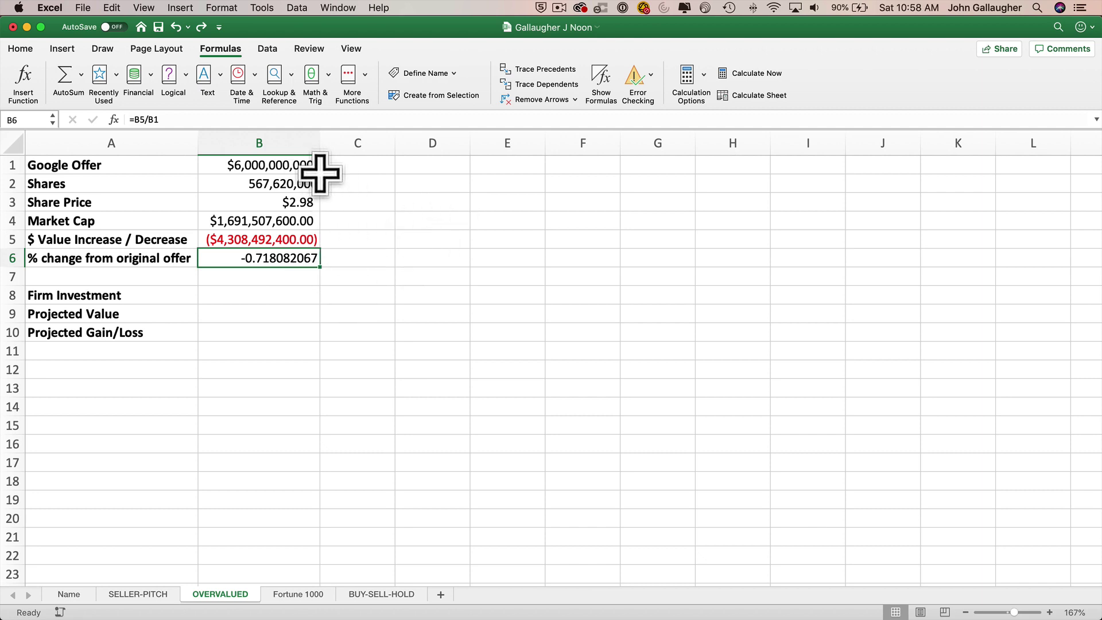
Step: Fill the Google Offer from B1 across into C1 and fit column C's width to the copied value
click(355, 165)
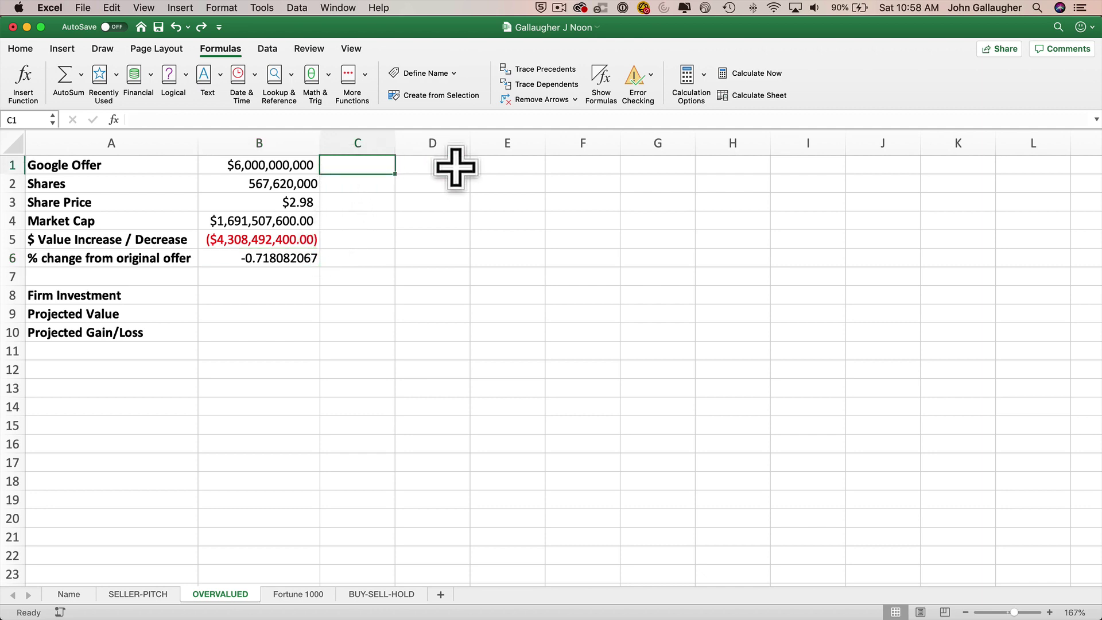
click(295, 164)
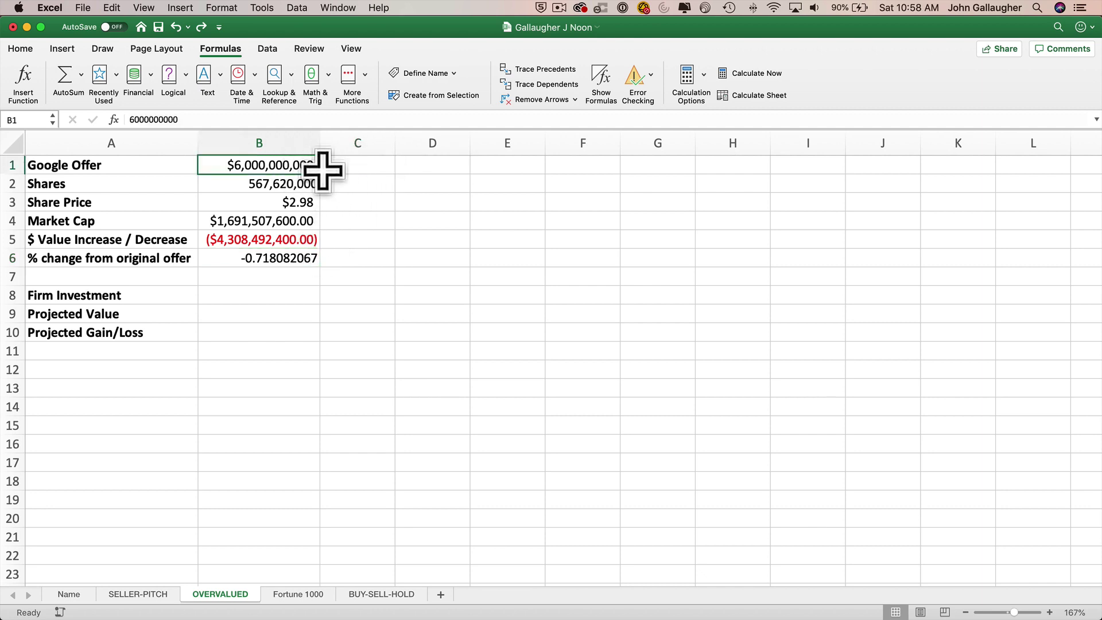
click(357, 170)
click(314, 166)
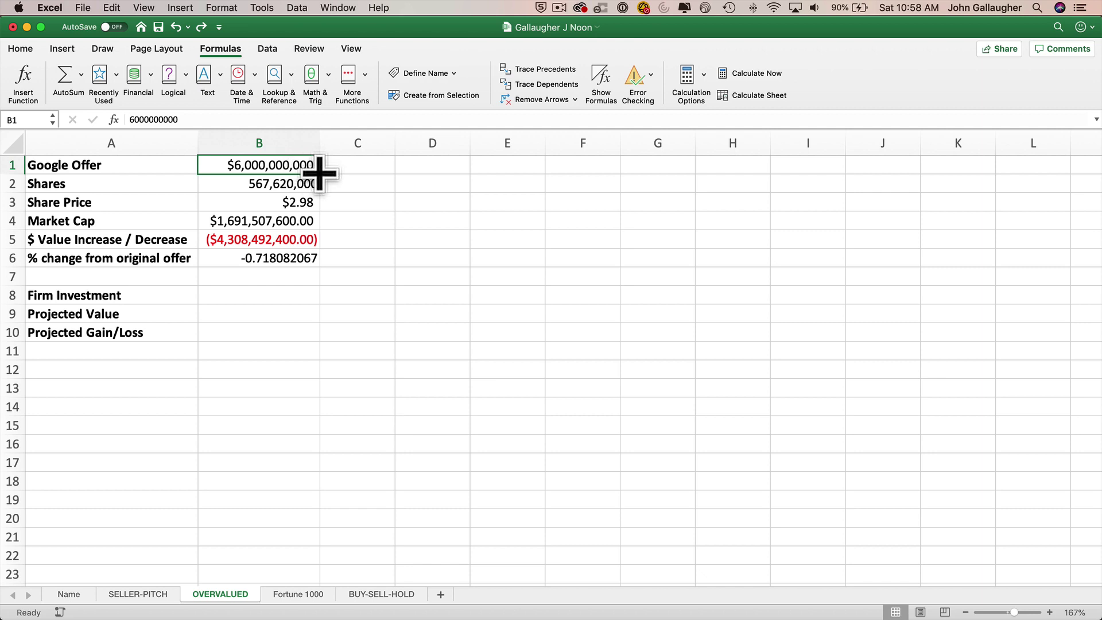
drag(347, 173, 376, 169)
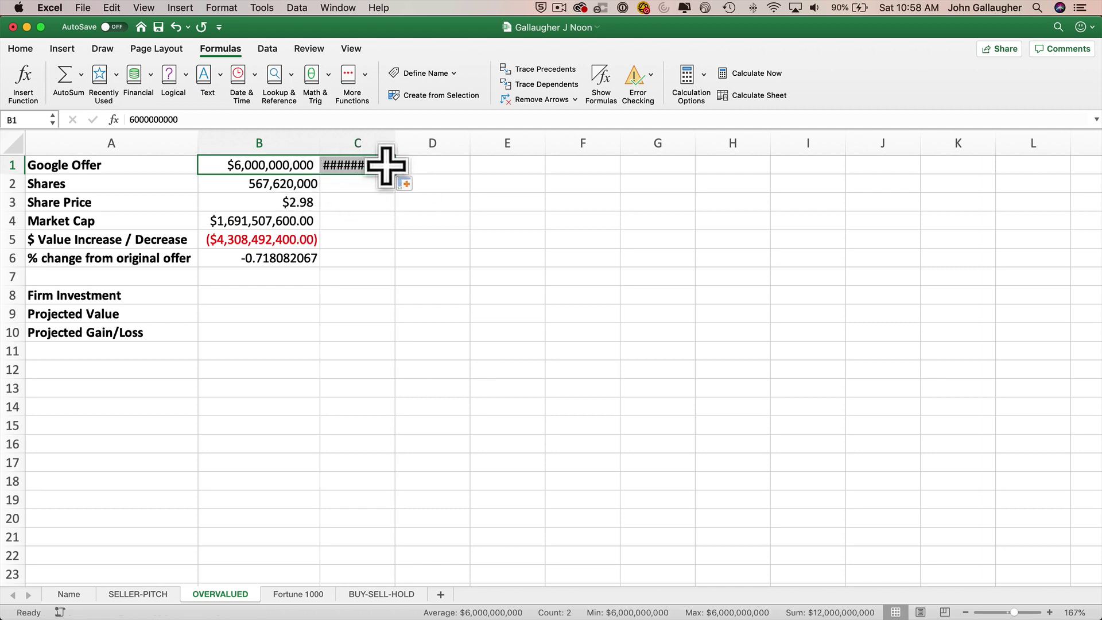
double_click(395, 143)
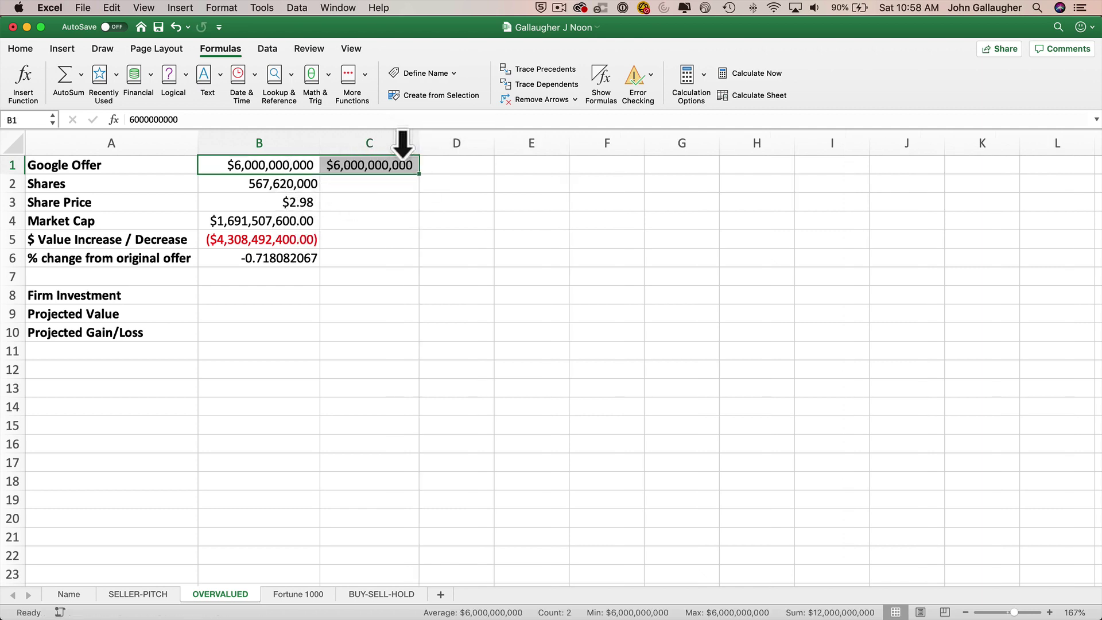
click(362, 227)
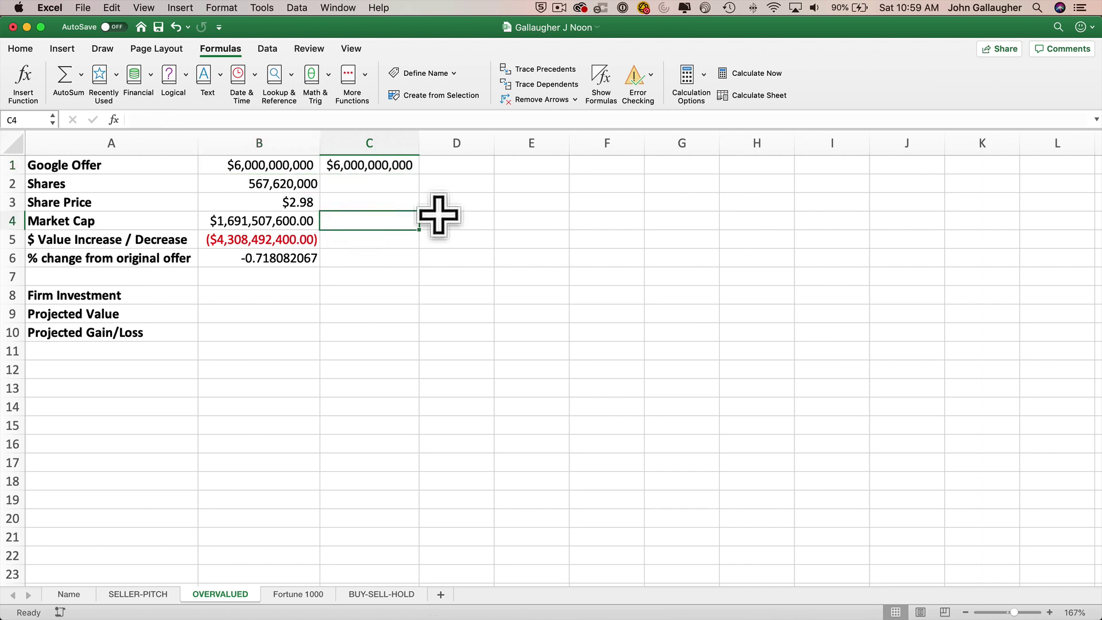
Step: Enter a $7,500,000,000 test Market Cap in C4, fill the B5:B6 formulas across into column C and widen that column
text($7,500,000,)
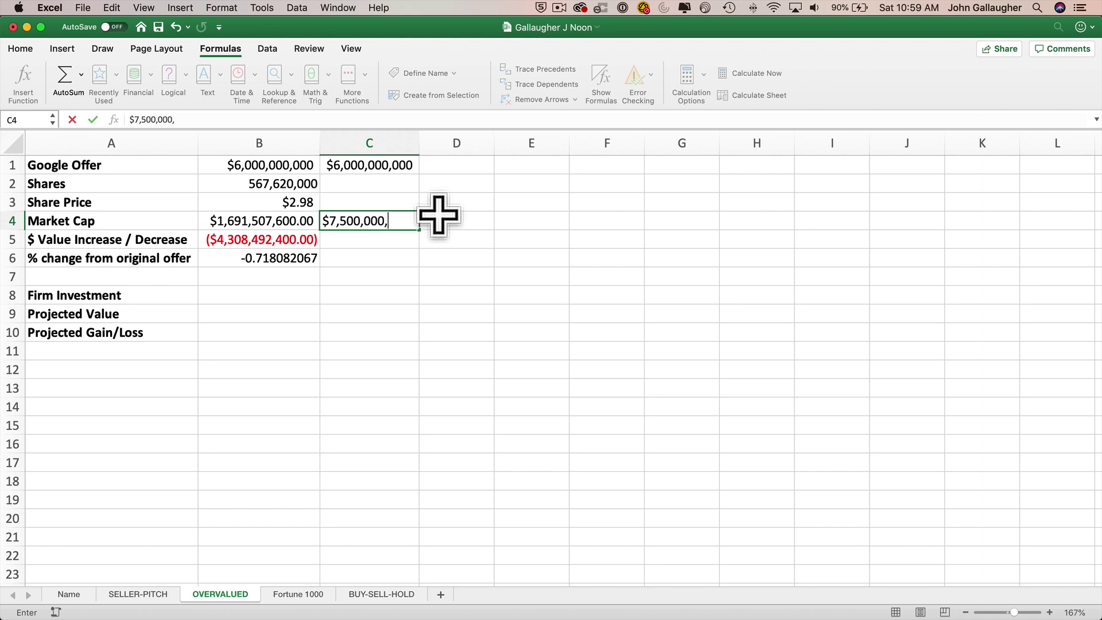
text(000)
key(Return)
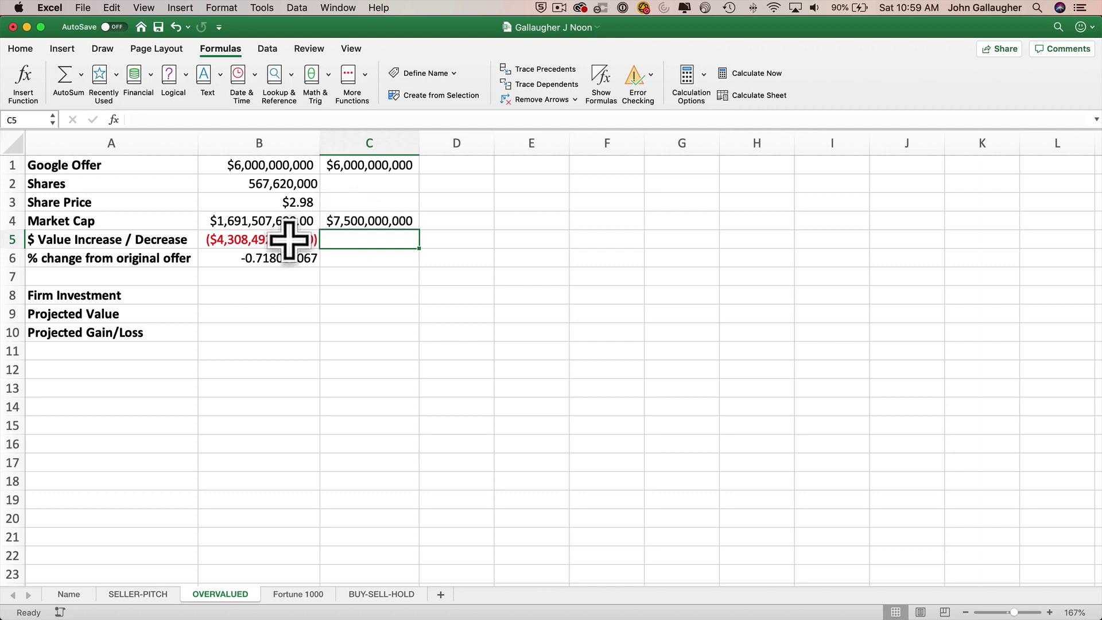
mouse_move(290, 238)
mouse_down()
mouse_move(307, 259)
mouse_move(381, 265)
mouse_move(369, 257)
mouse_up()
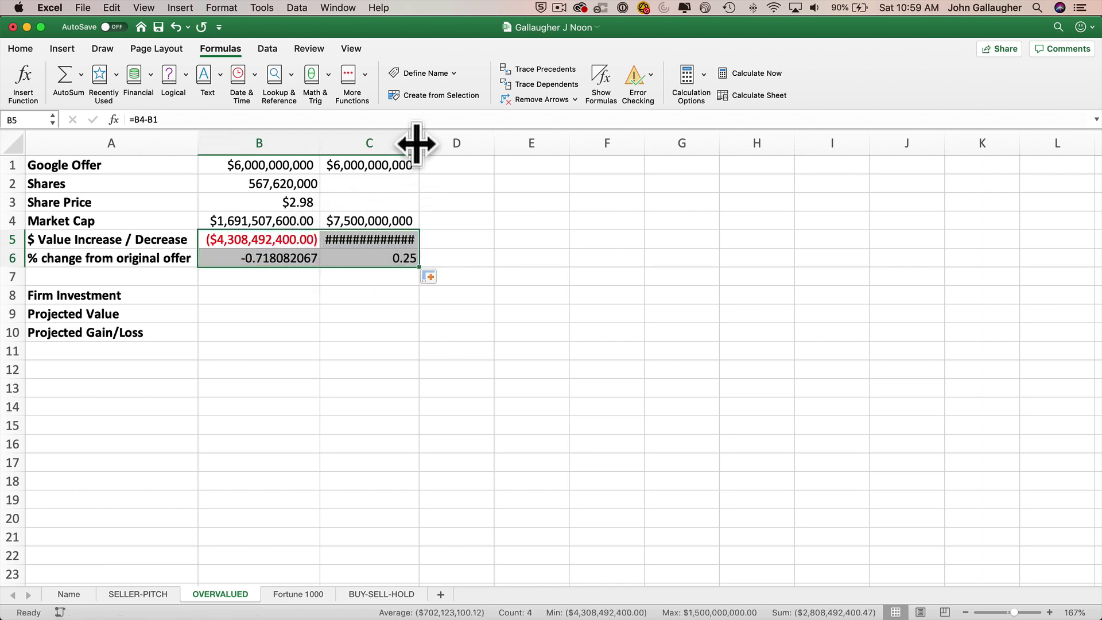
drag(419, 143, 437, 143)
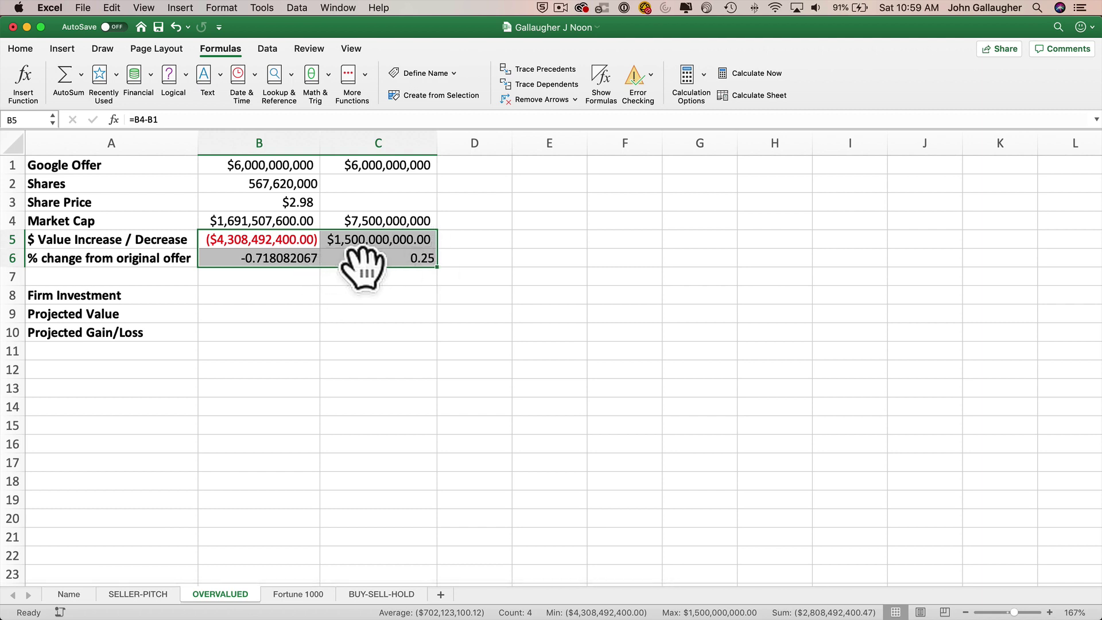
Step: Replace the test Market Cap in C4 with 4,500,000,000
click(432, 238)
click(395, 221)
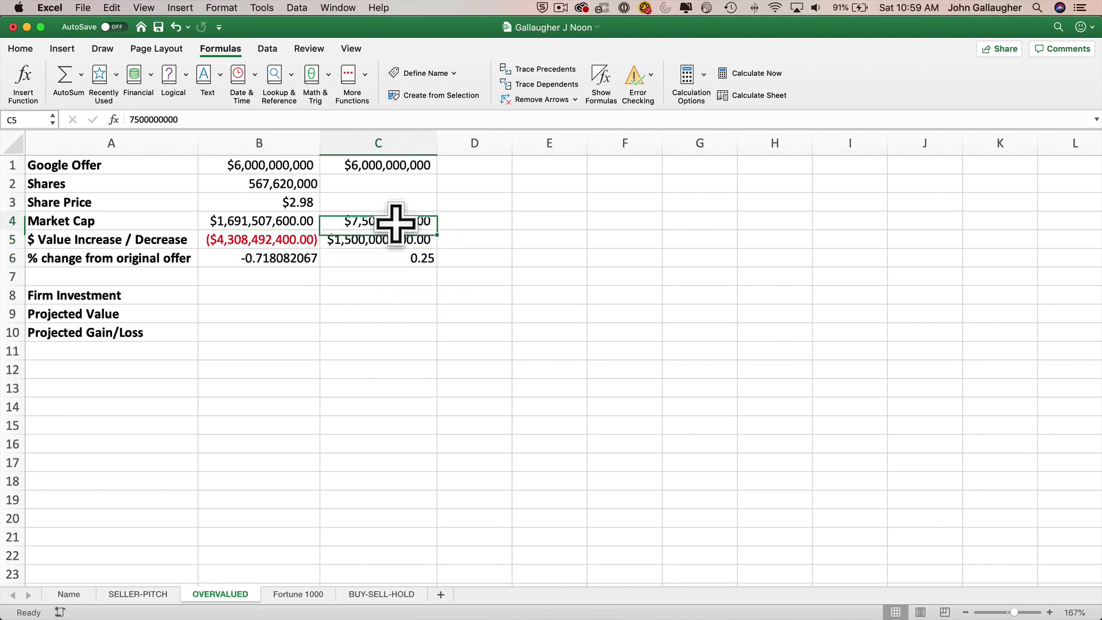
text(4,50)
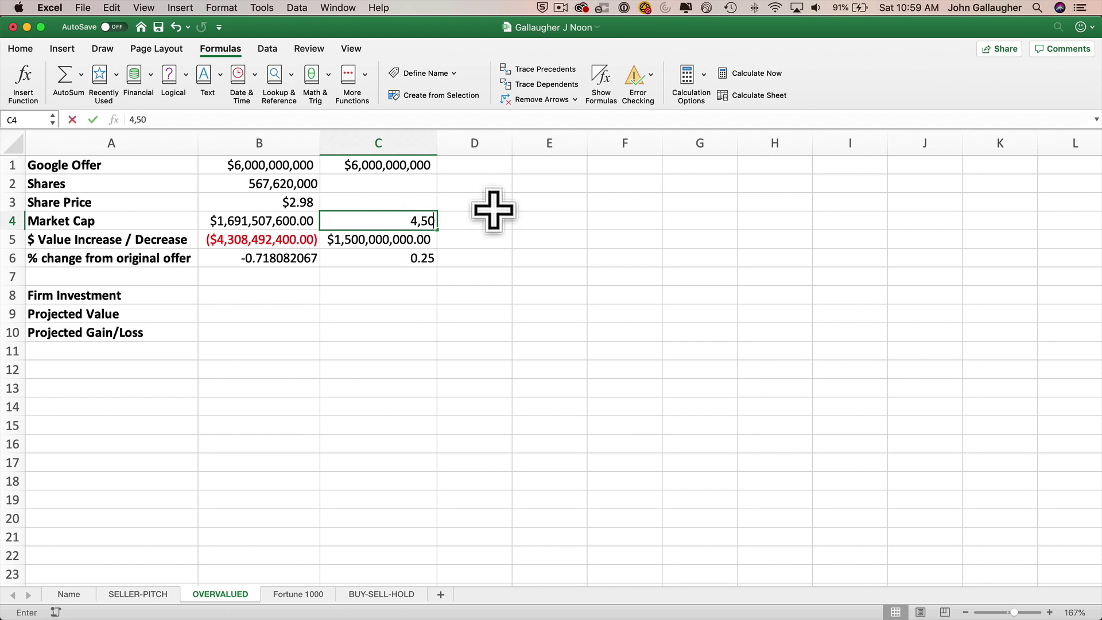
text(0)
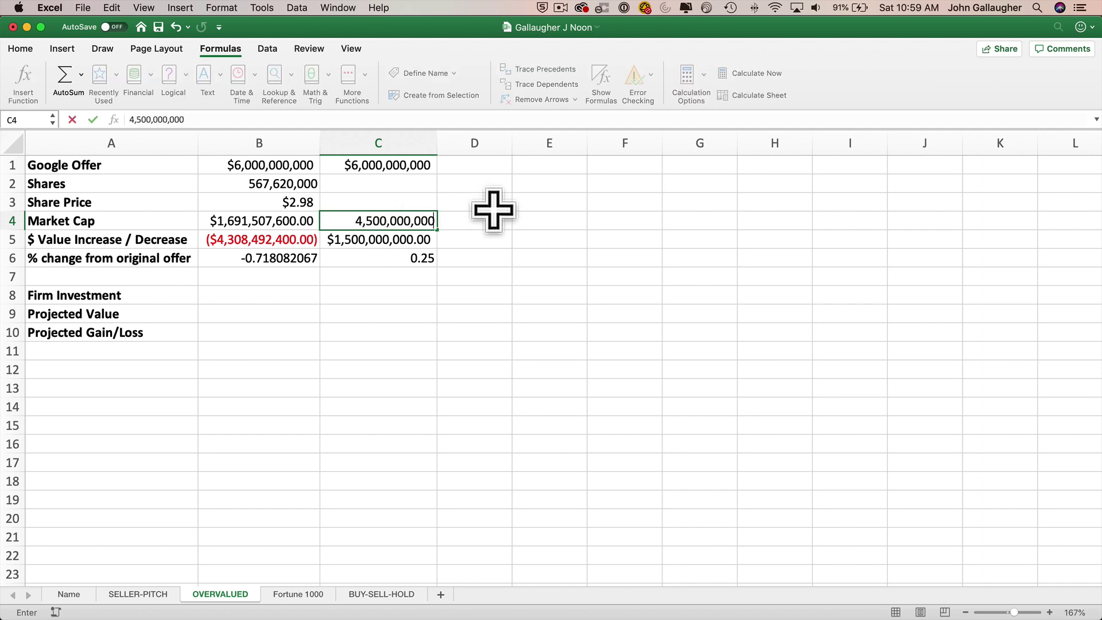
text(,000,000)
key(Return)
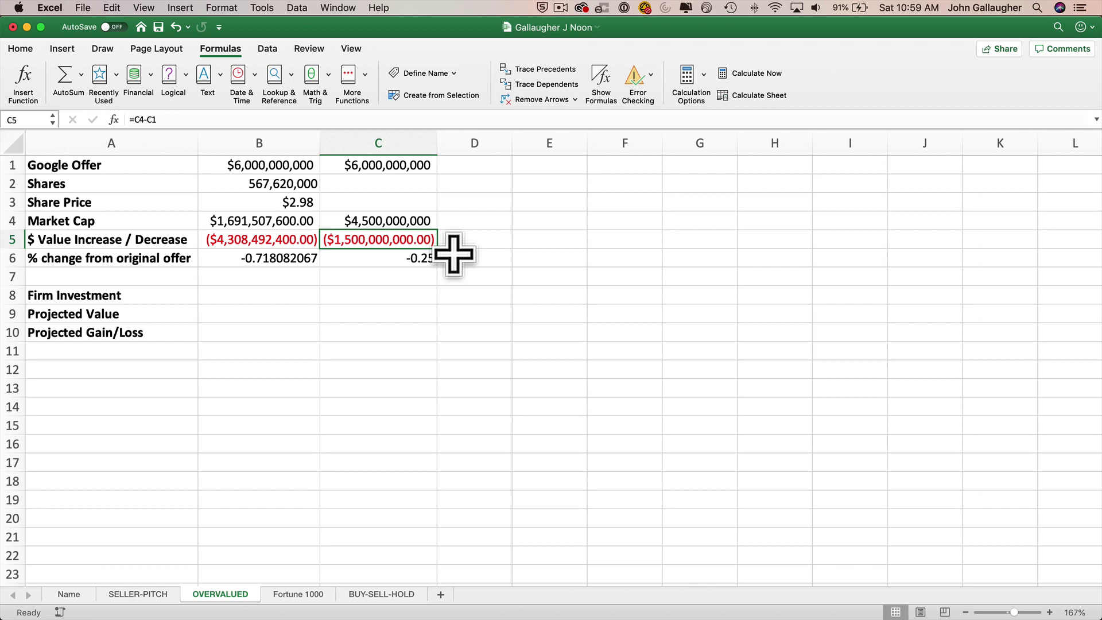
Step: Delete the whole test column C and select the % change formula in B6
click(390, 140)
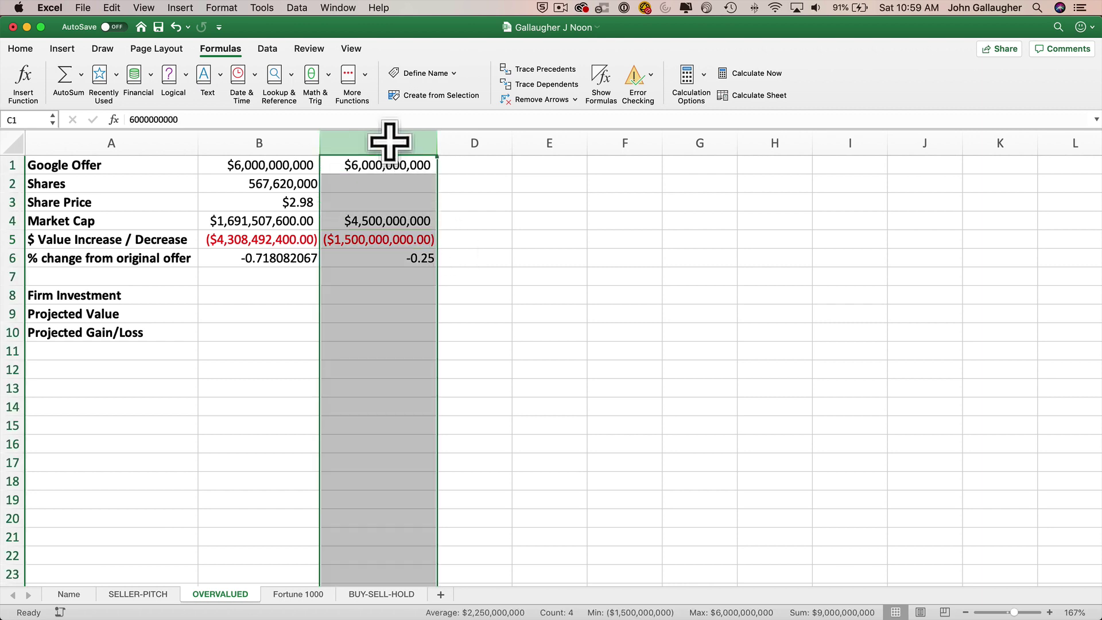
right_click(390, 141)
click(422, 223)
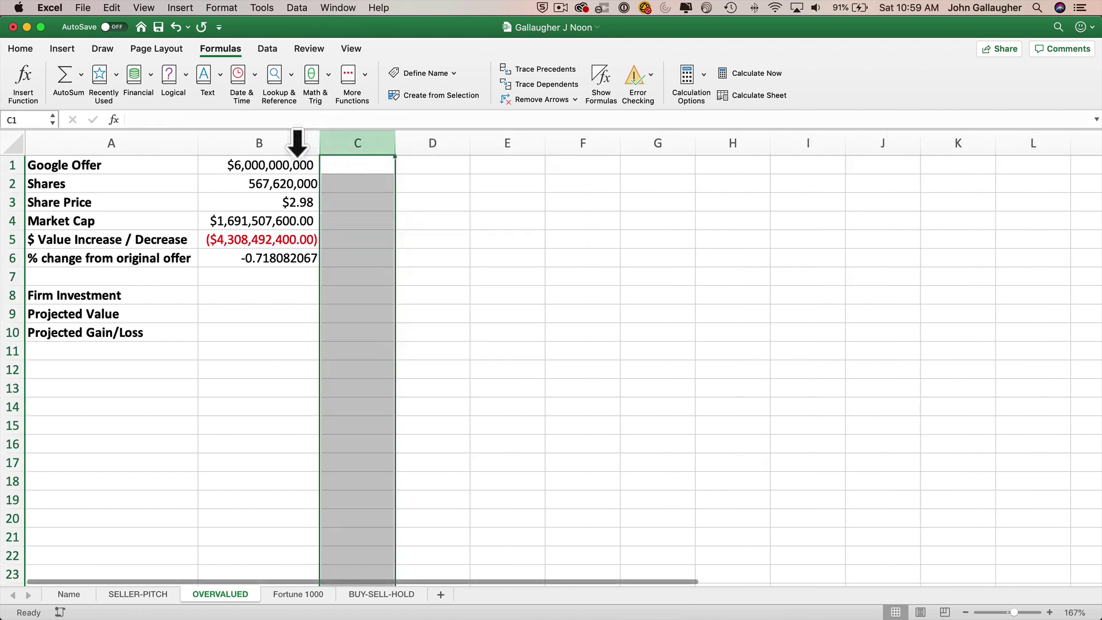
click(287, 261)
Step: Read part e in the Word exam document, and in Excel check the SELLER-PITCH worksheet for the asking price, returning to B8 on OVERVALUED
key(super+Tab)
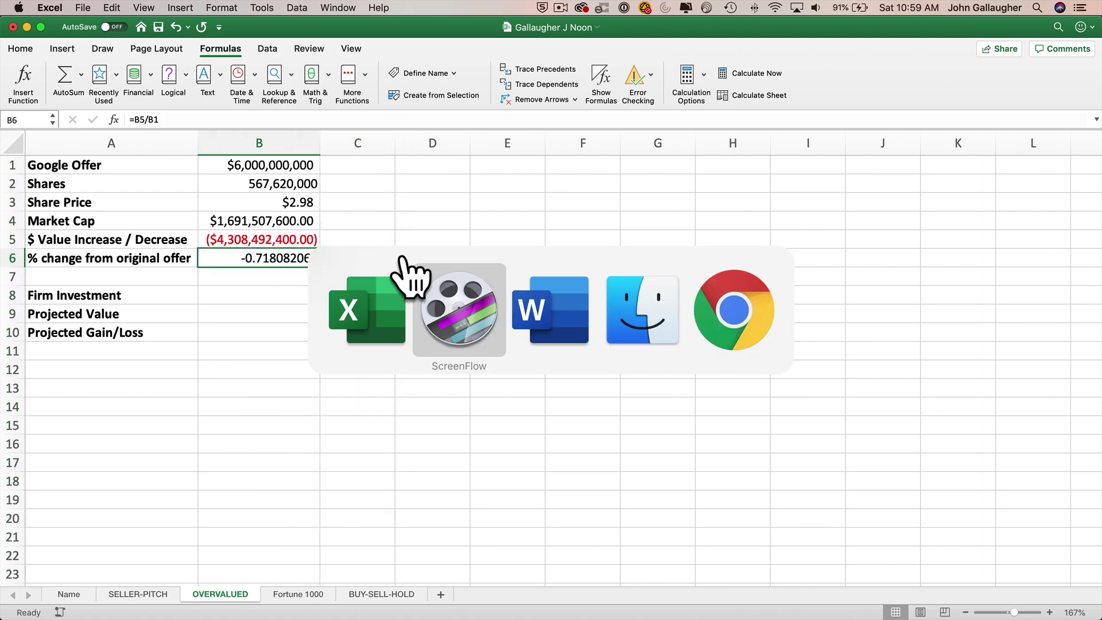
key(super+Tab)
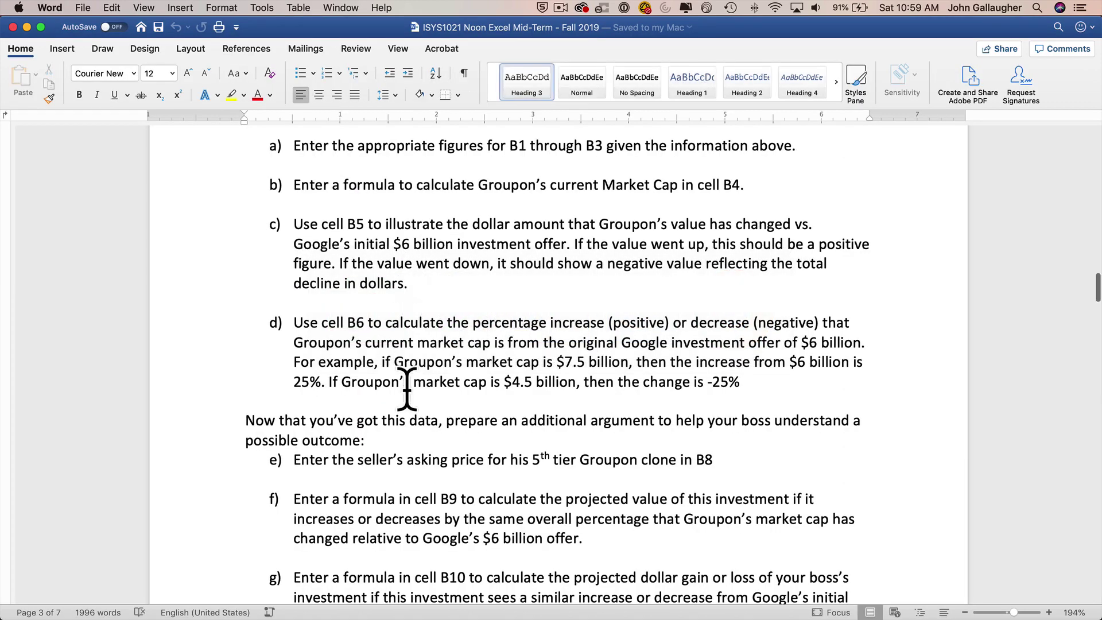
scroll(563, 376, down, 4)
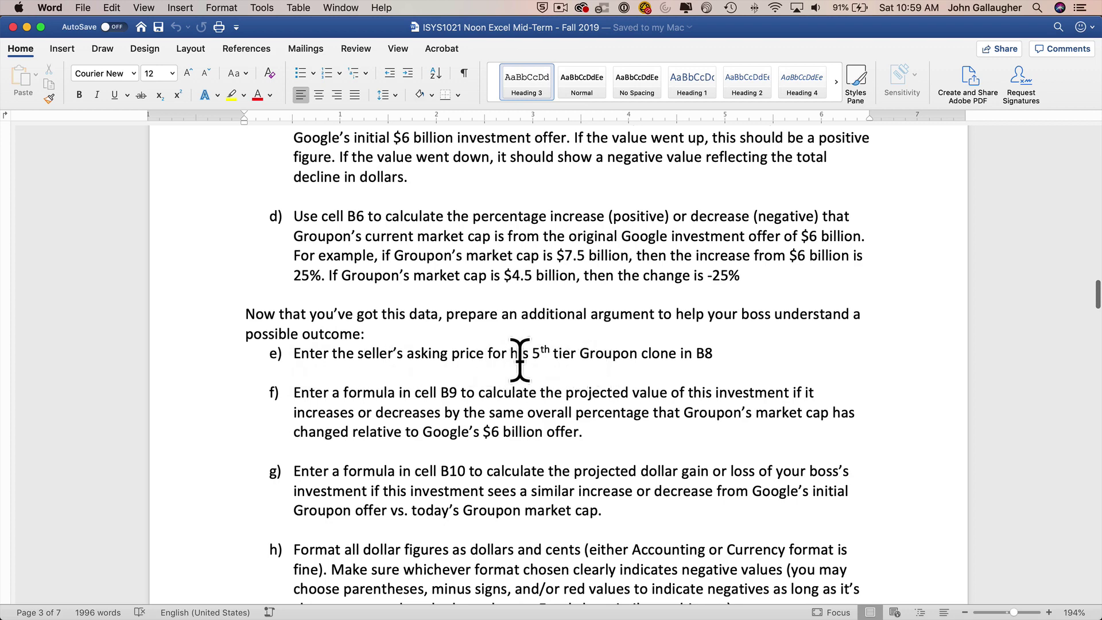
key(super+Tab)
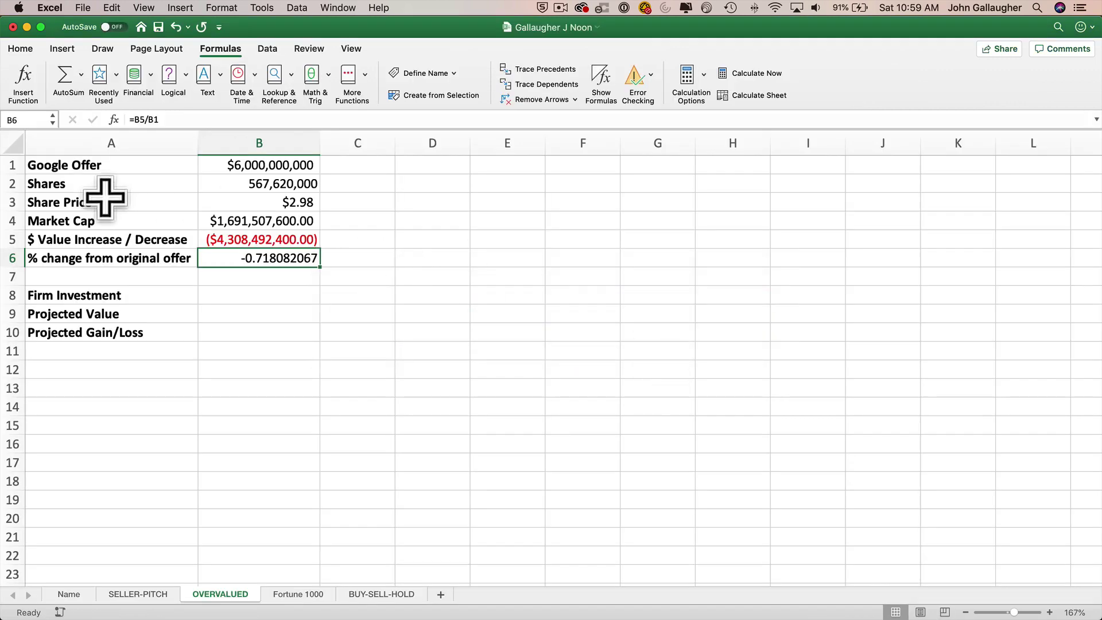
click(234, 297)
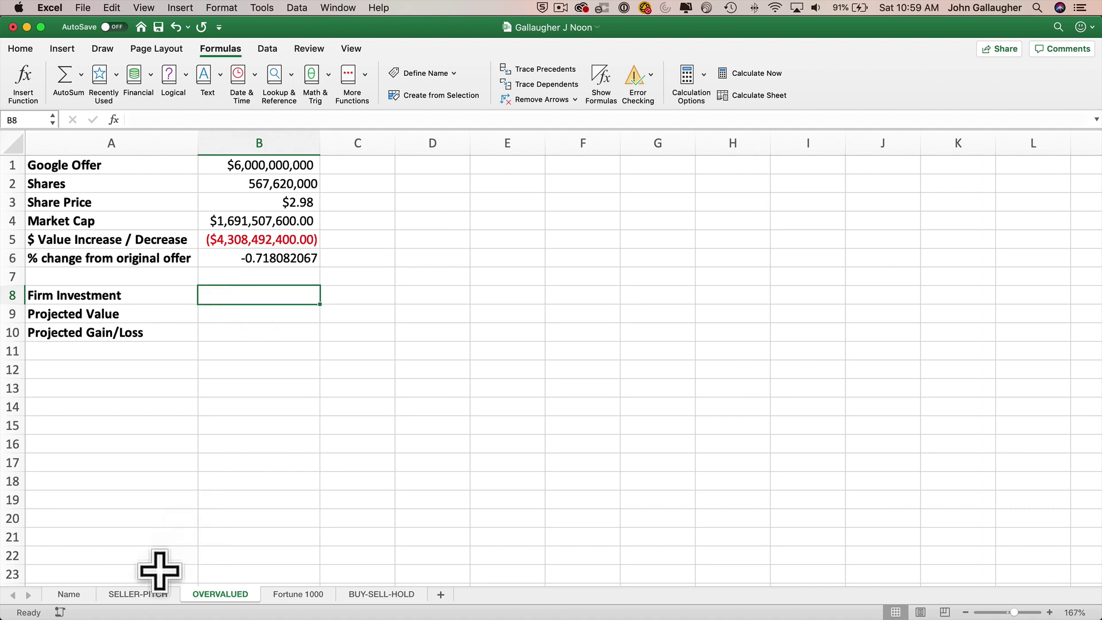
click(150, 595)
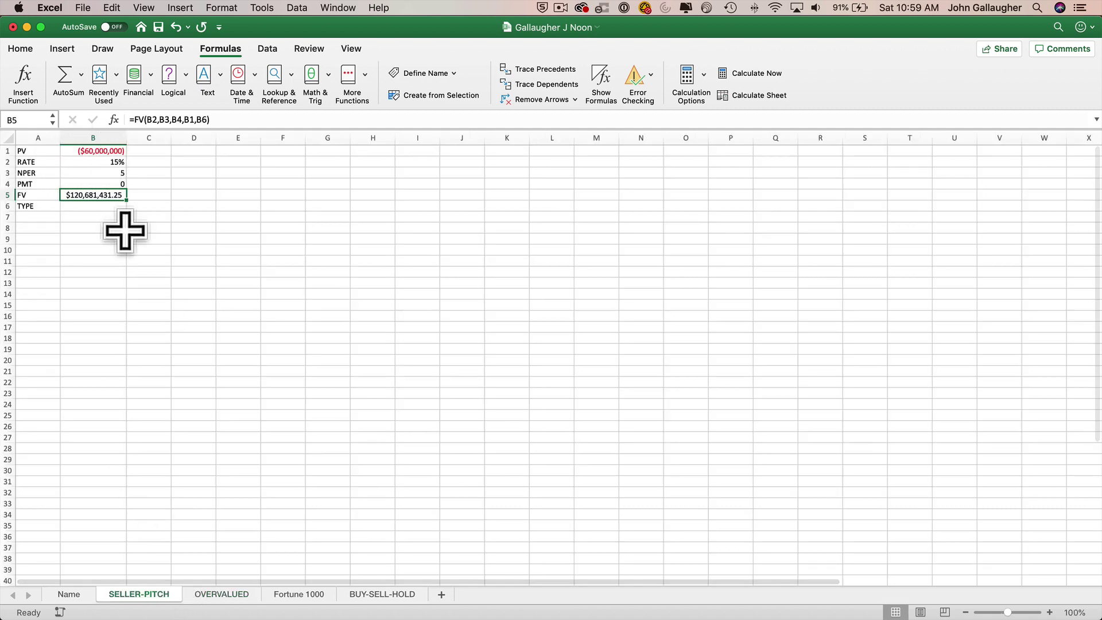
click(221, 595)
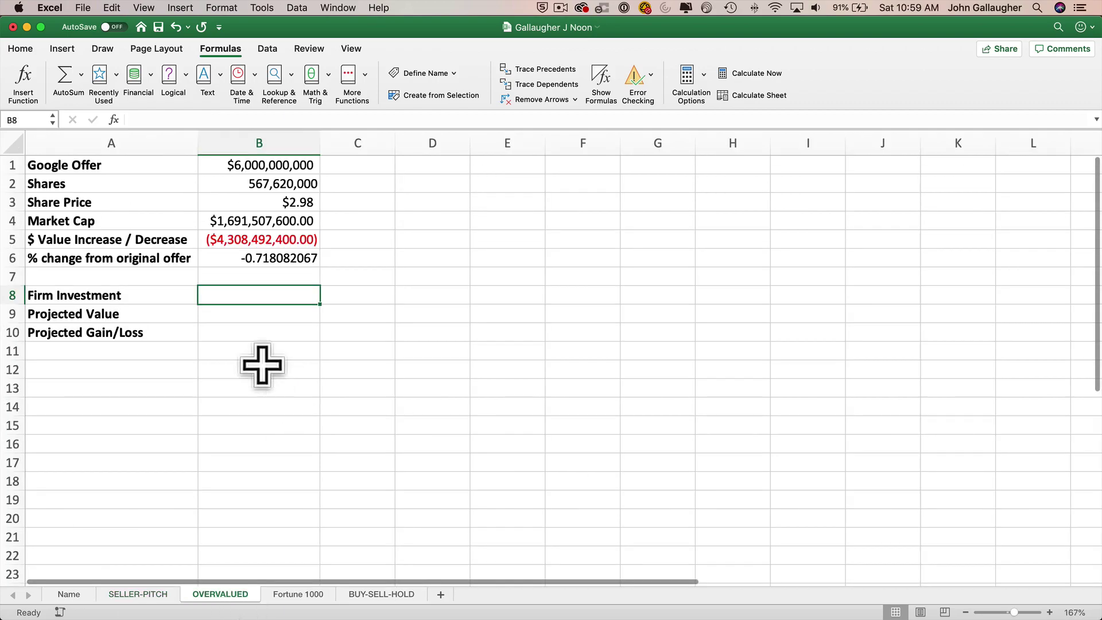
Step: Look up the seller's asking price in the Word exam document and enter $60,000,000 as the Firm Investment in B8 in Excel
key(super+Tab)
scroll(489, 328, up, 10)
scroll(489, 329, up, 15)
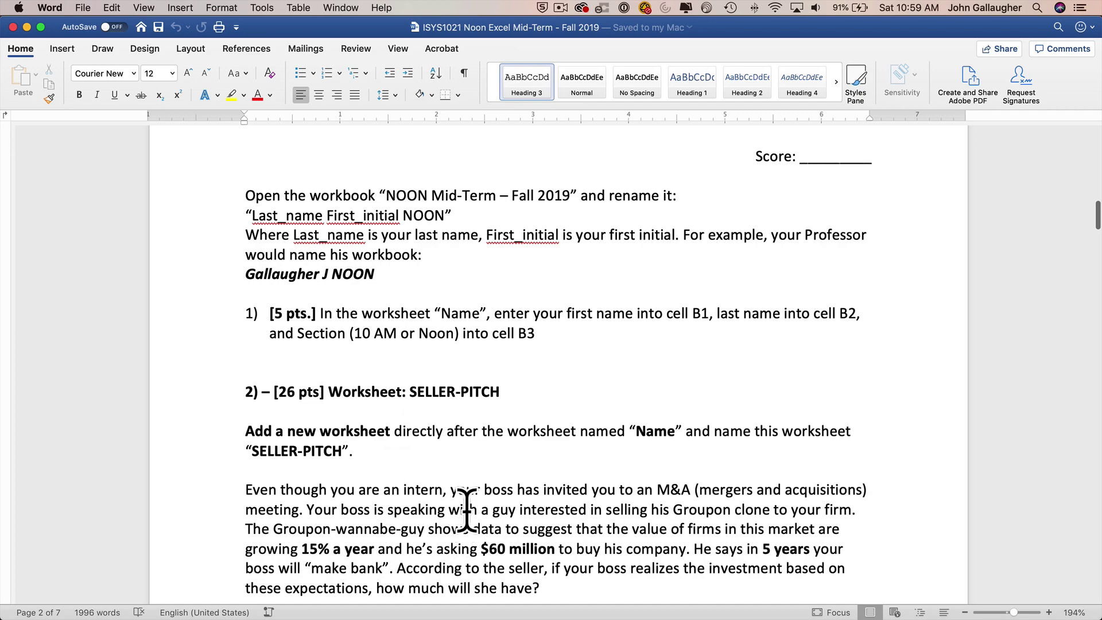
scroll(519, 548, down, 20)
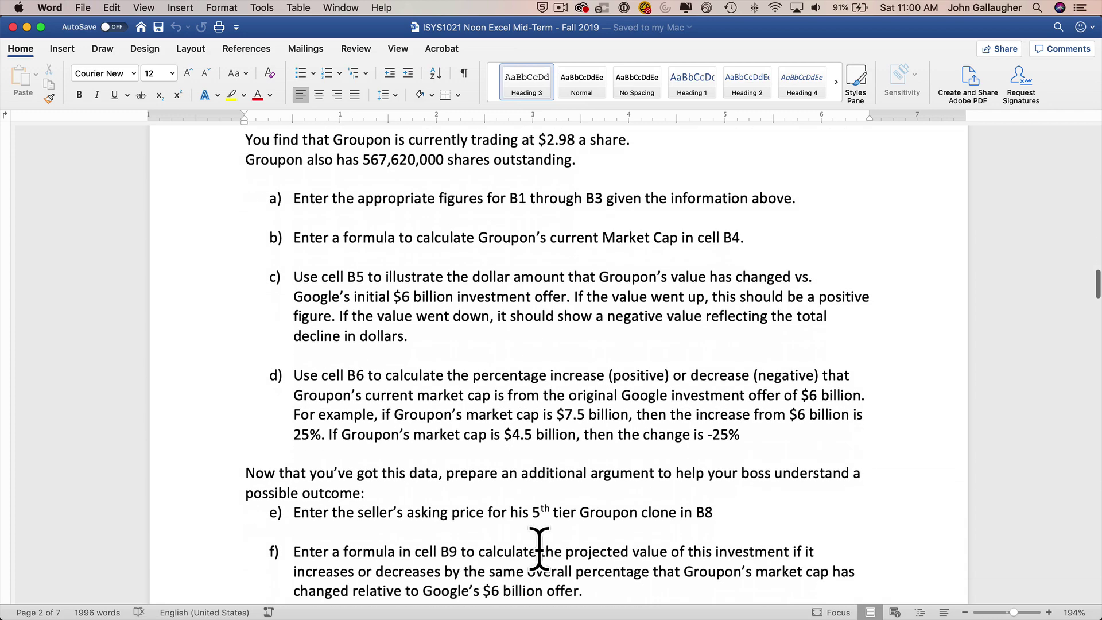
key(super+Tab)
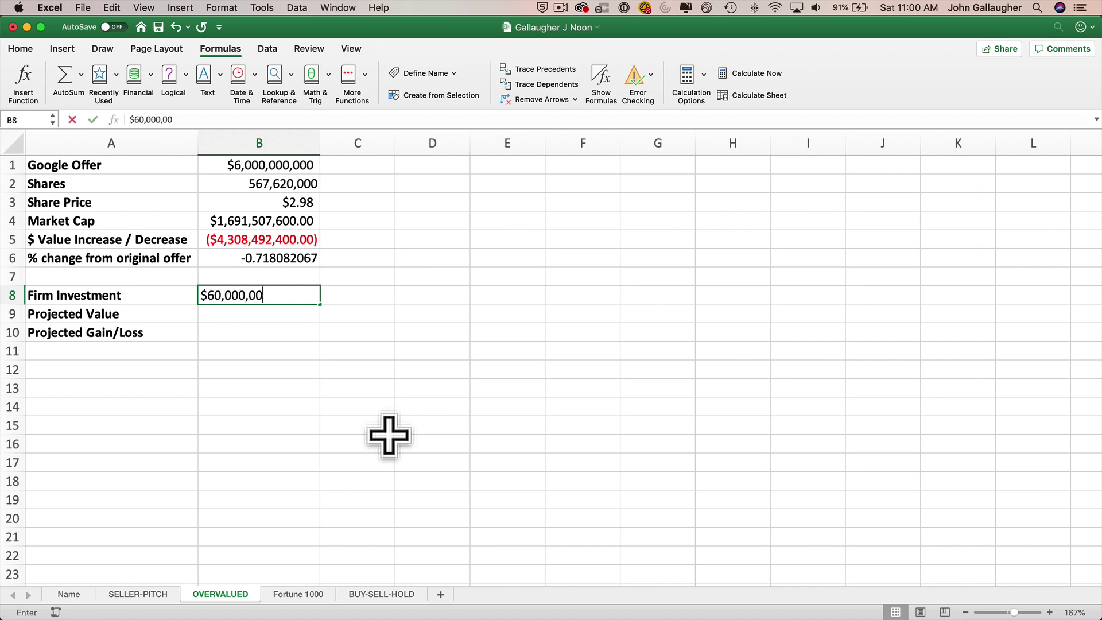
key(Return)
Step: Read part f in the Word exam document and return to the OVERVALUED worksheet in Excel
key(super+Tab)
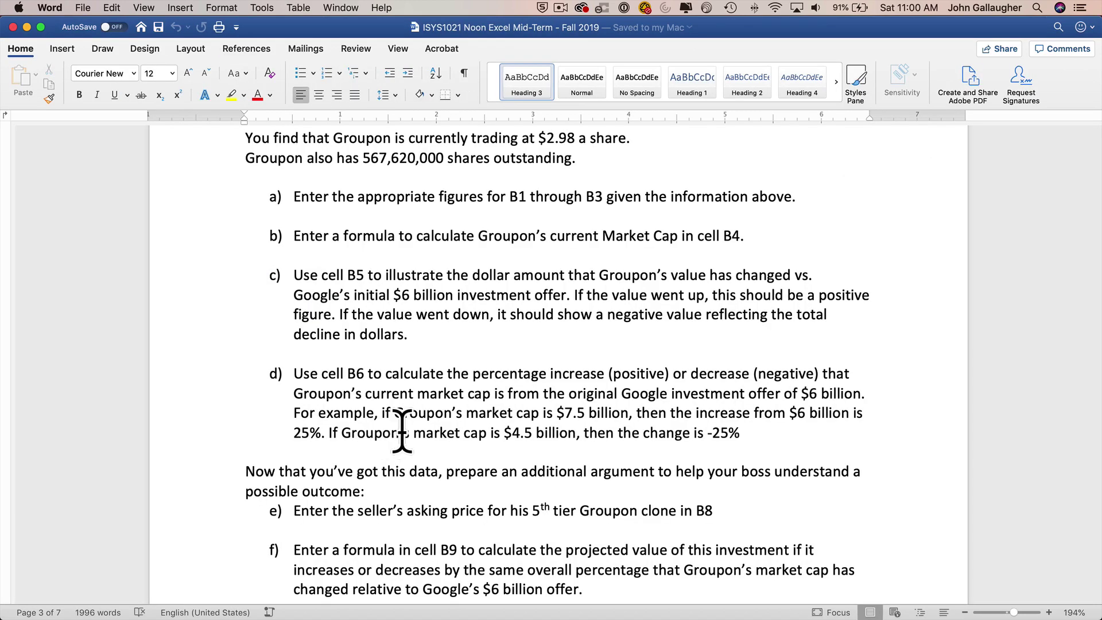
scroll(425, 417, down, 4)
scroll(598, 412, down, 2)
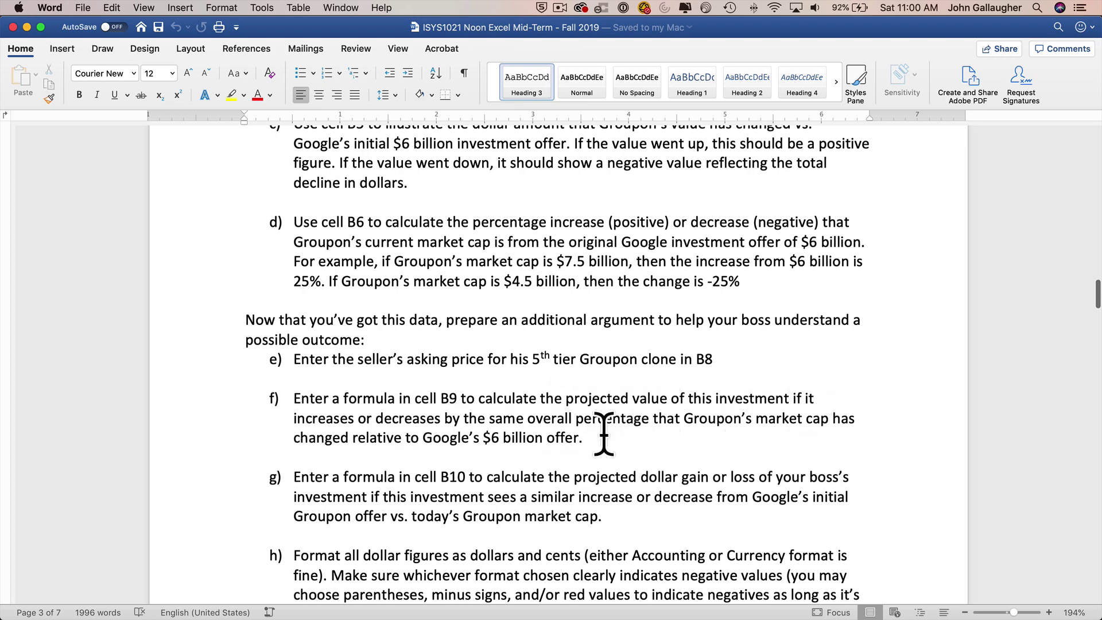
scroll(649, 437, down, 1)
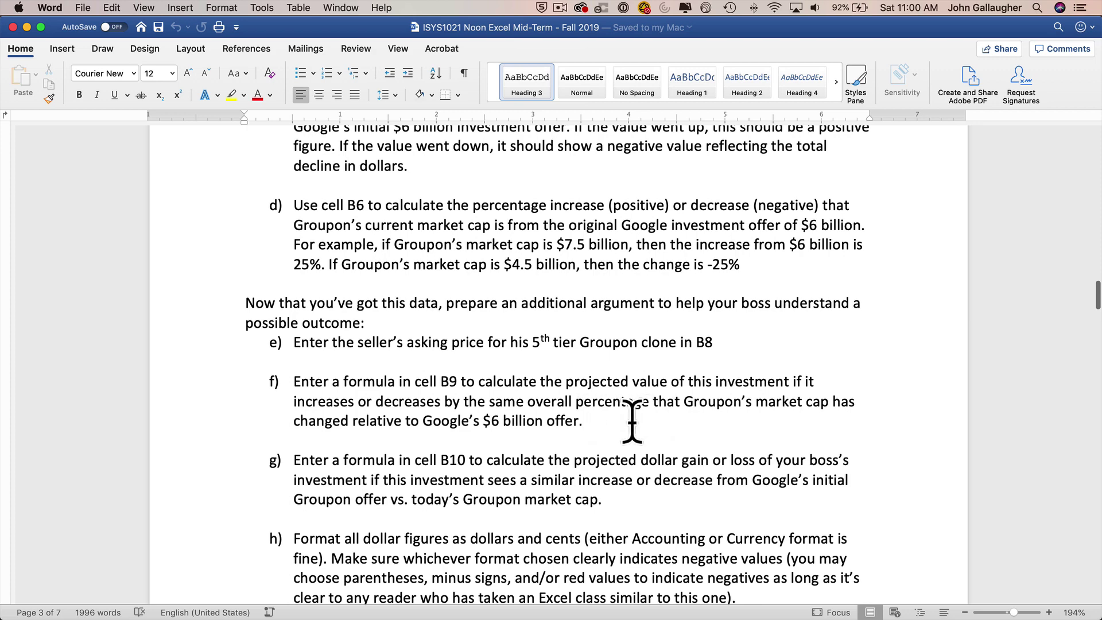
key(super+Tab)
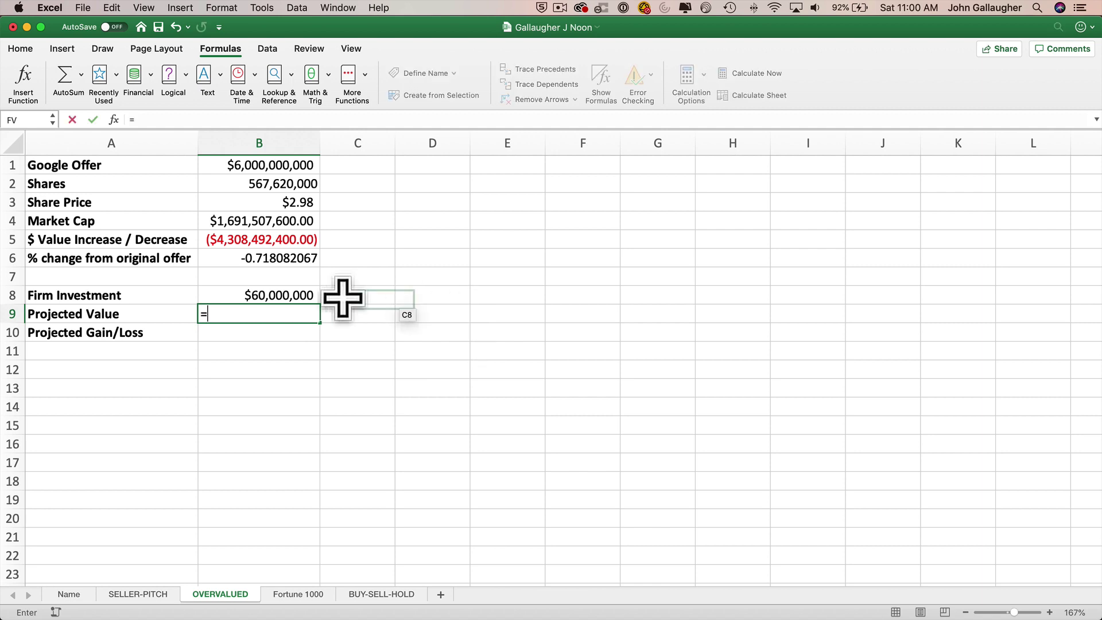
Step: Try =B8*B6 as the Projected Value formula in B9 and undo the entry
click(289, 295)
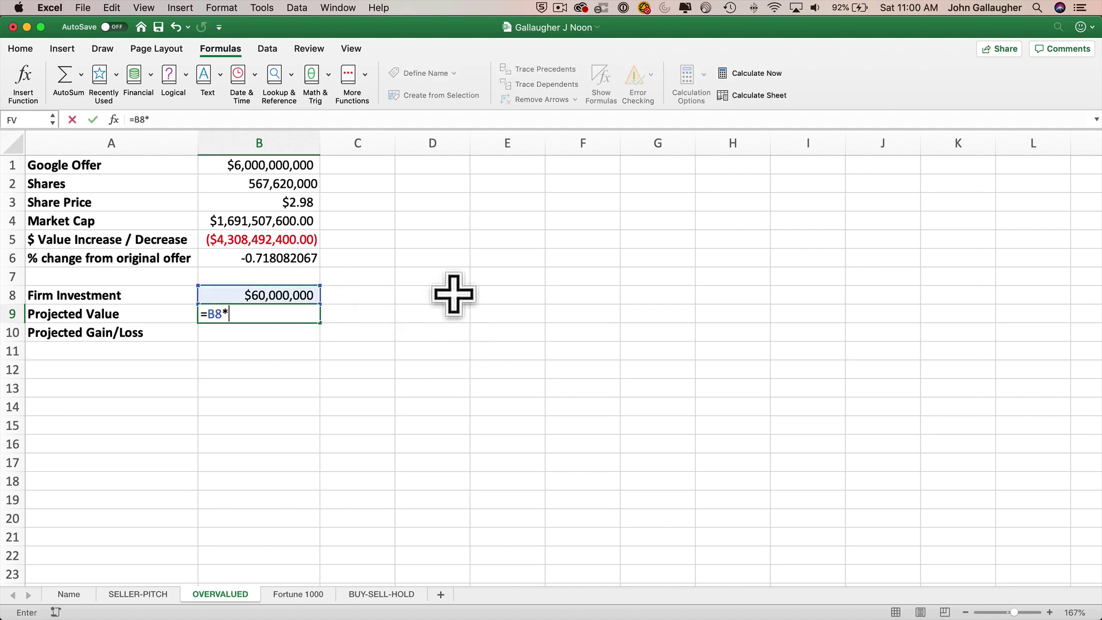
text(*)
click(290, 257)
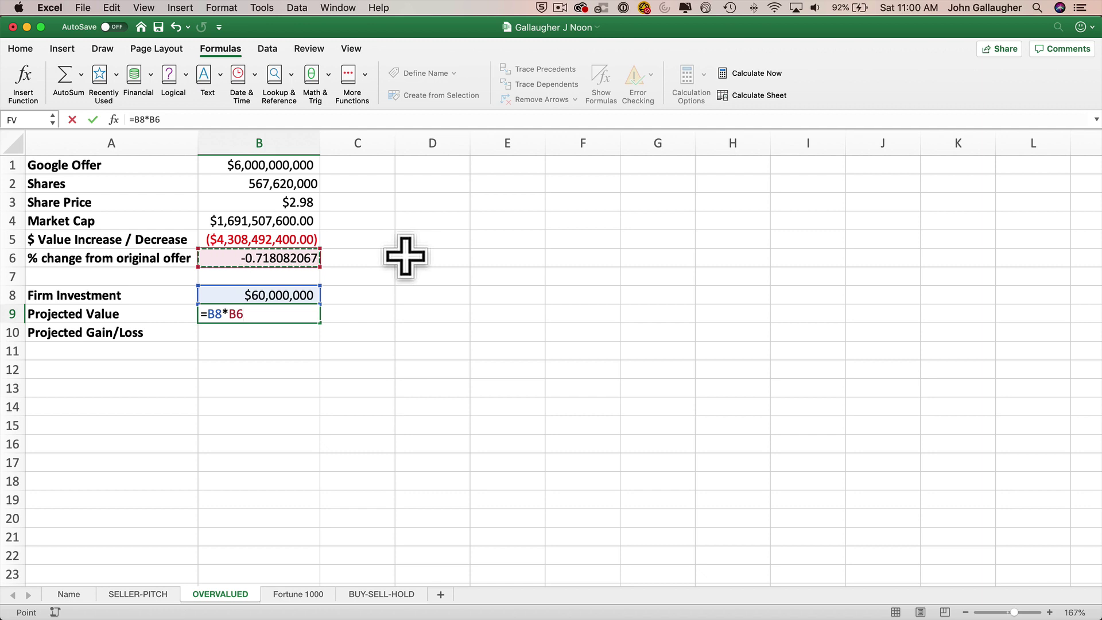
key(Return)
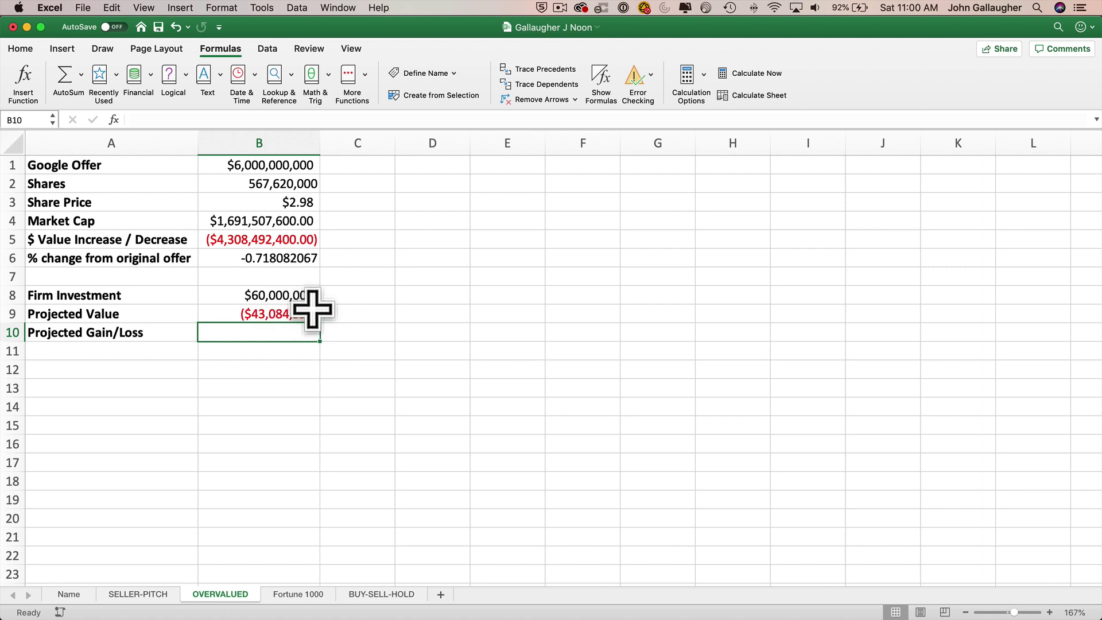
key(super+z)
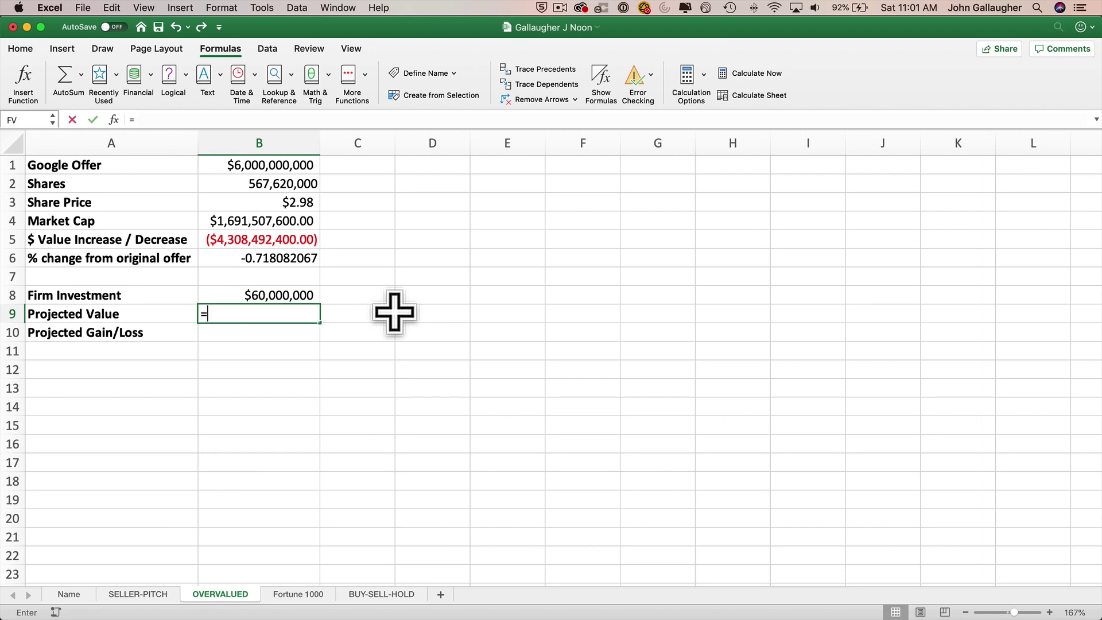
Step: Enter =B8+(B8*B6) as the Projected Value formula in B9
click(274, 294)
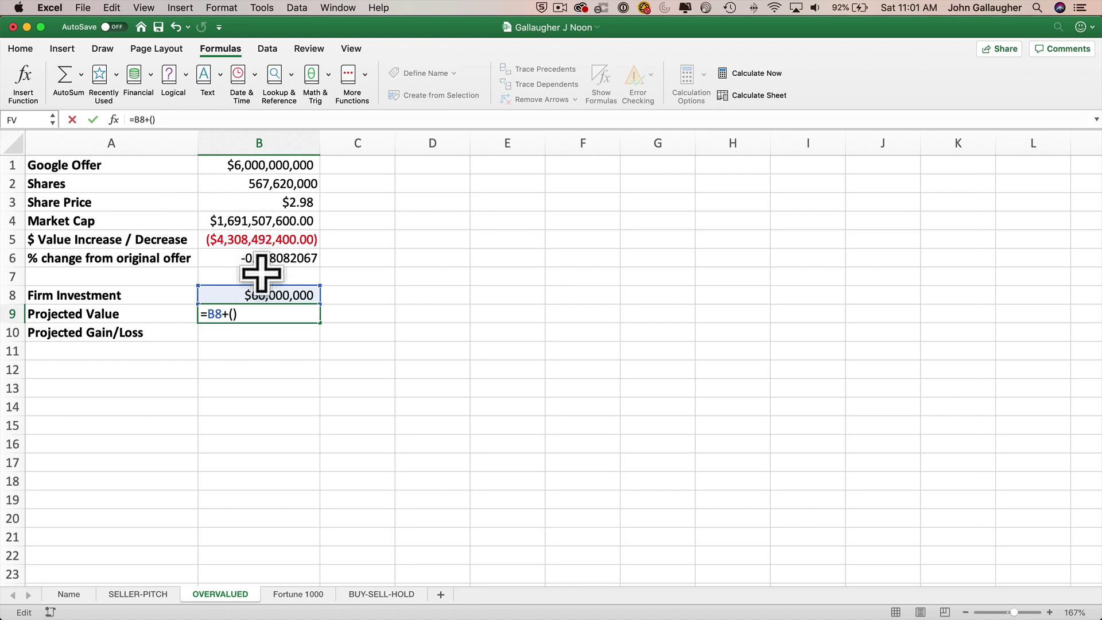
click(269, 294)
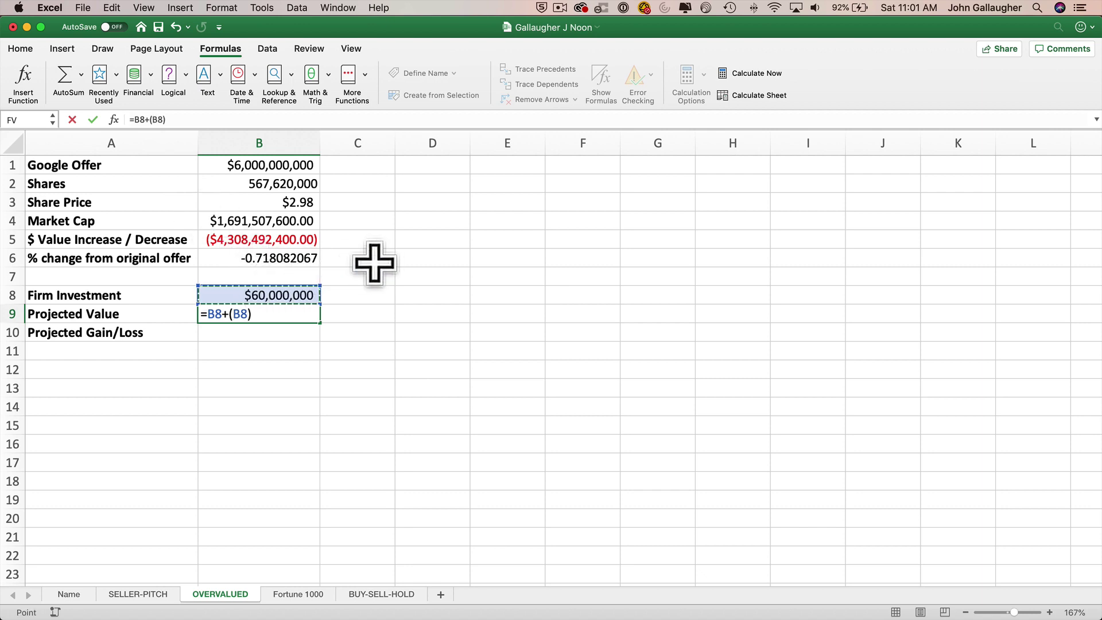
click(286, 255)
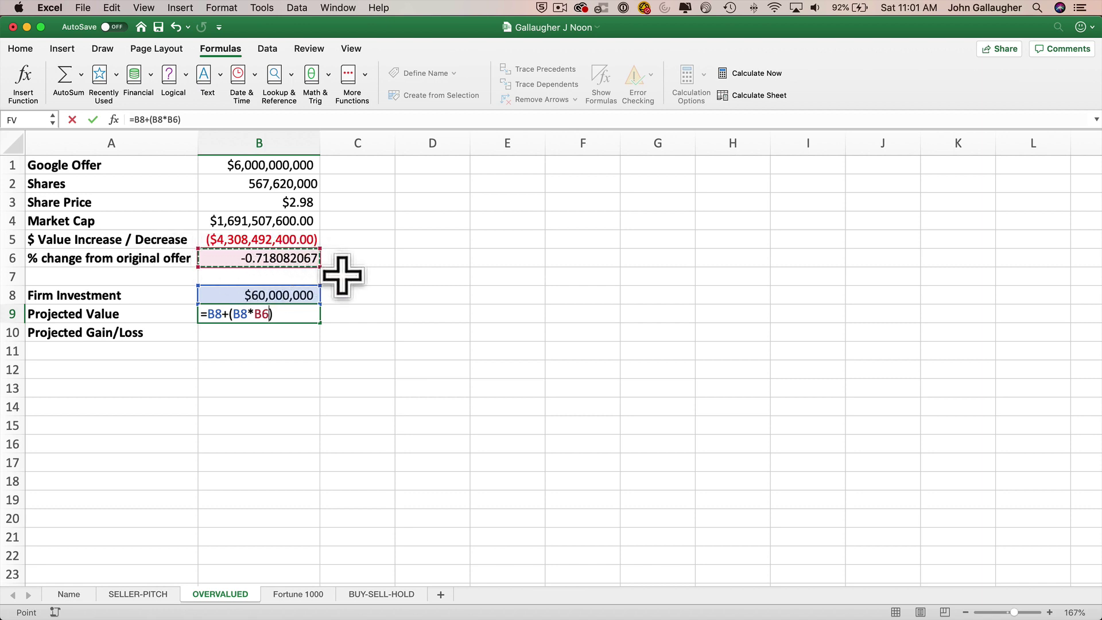
key(Return)
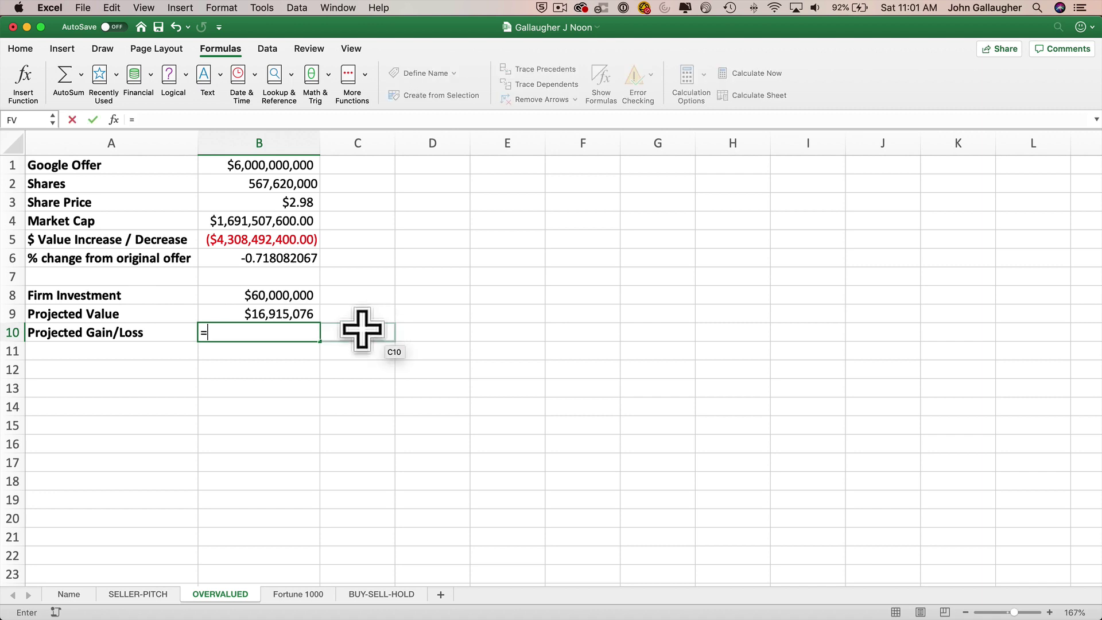
Step: Enter =B9-B8 as the Projected Gain/Loss formula in B10
click(295, 310)
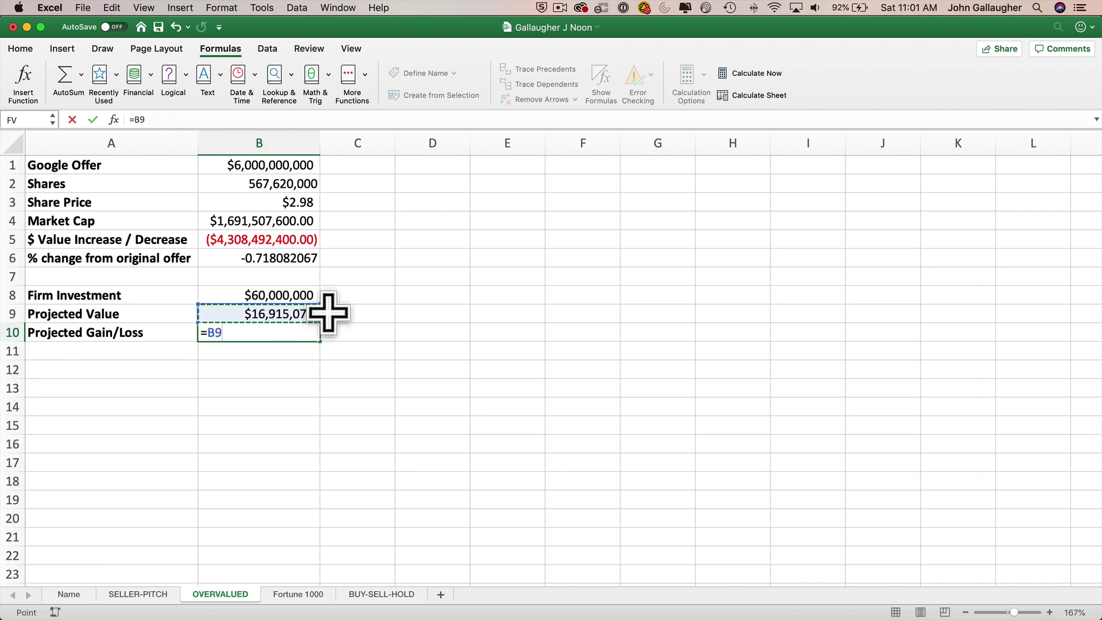
text(-)
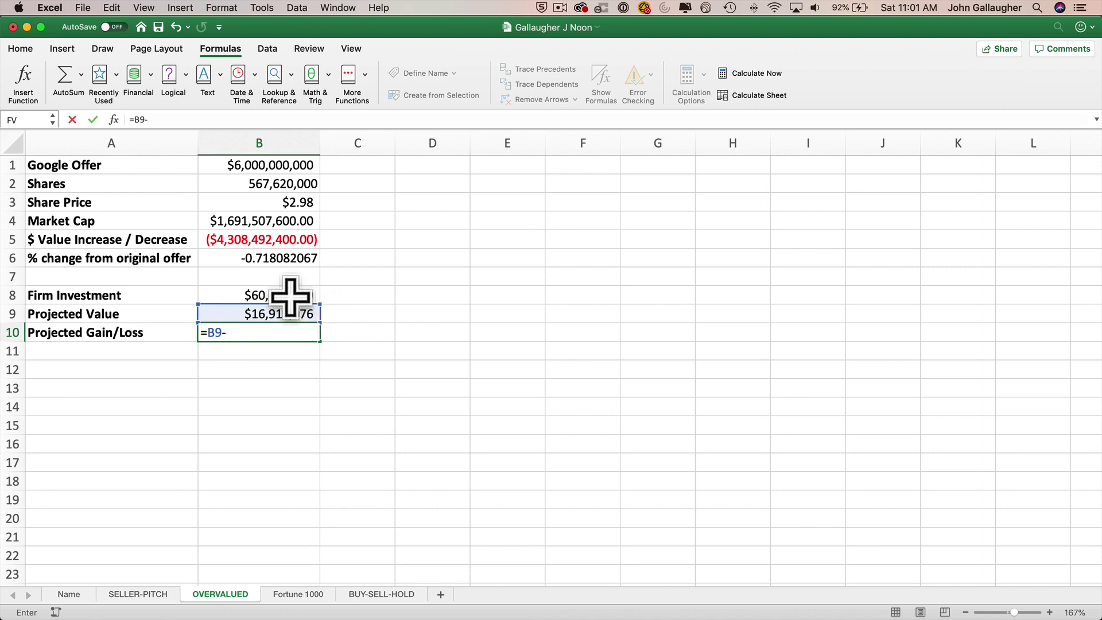
click(290, 295)
key(Return)
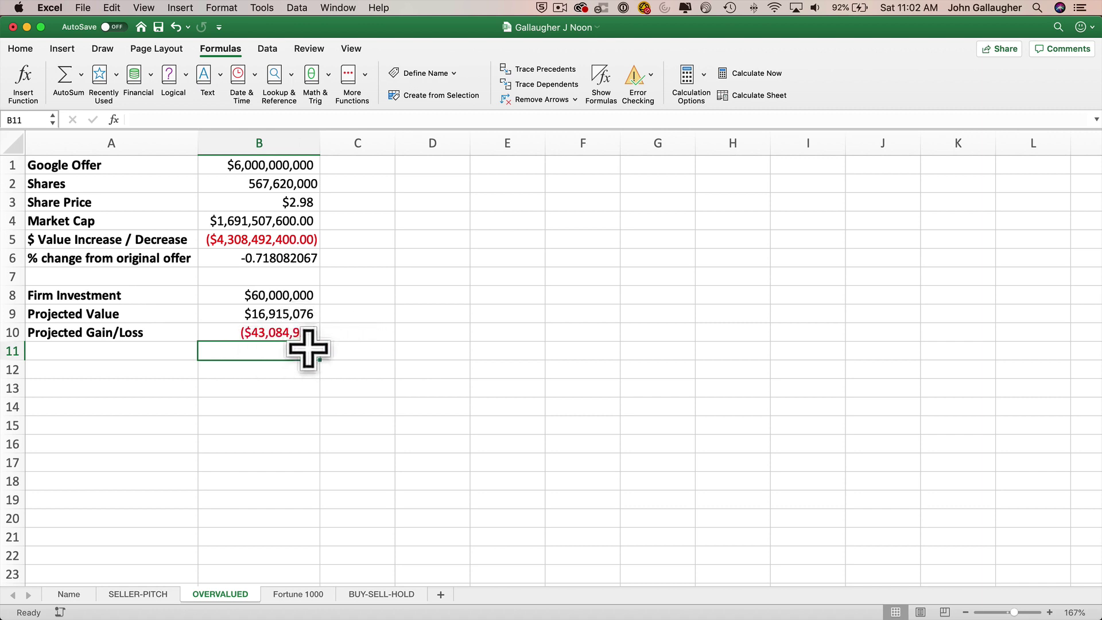
Step: Read parts g and h in the Word exam document and check them against the dollar figures on Excel's OVERVALUED worksheet
key(super+Tab)
key(super+Tab)
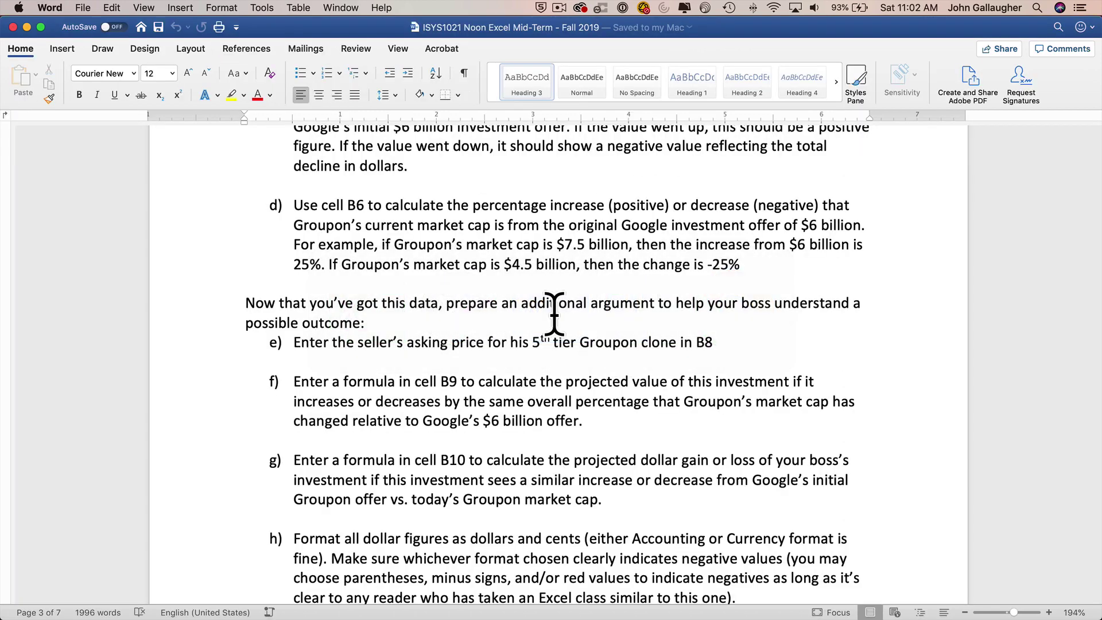
scroll(482, 382, down, 2)
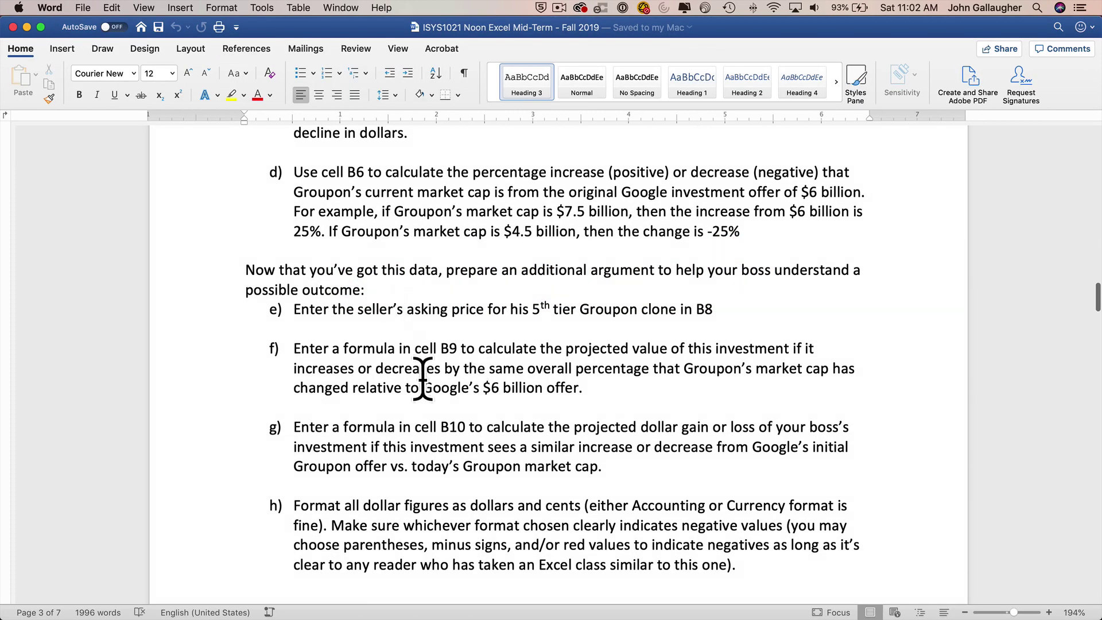
scroll(423, 378, down, 3)
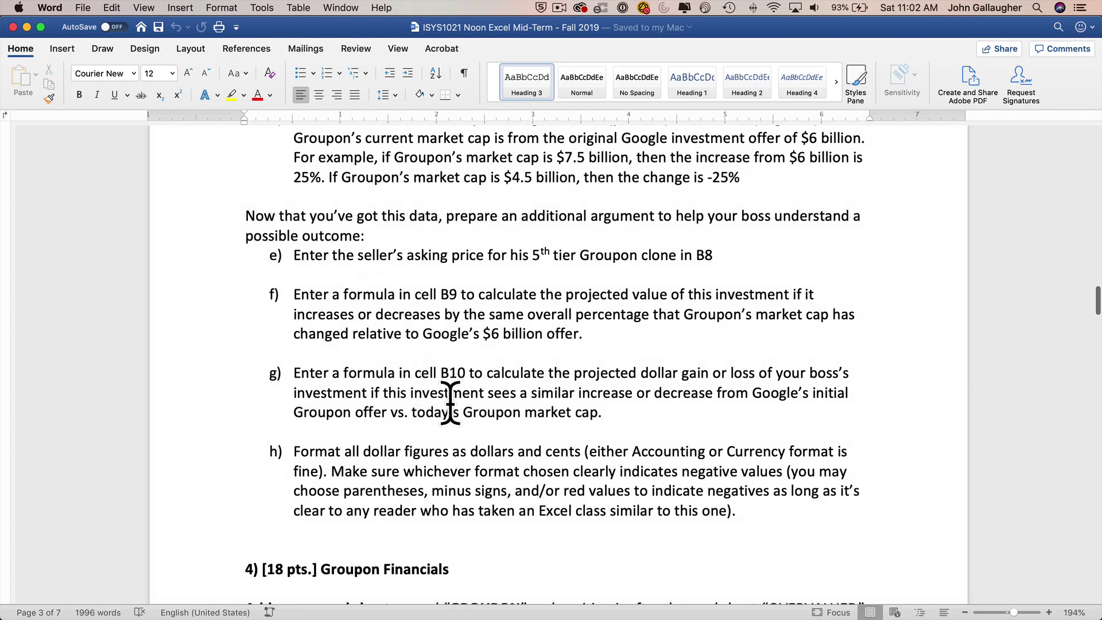
scroll(450, 402, down, 4)
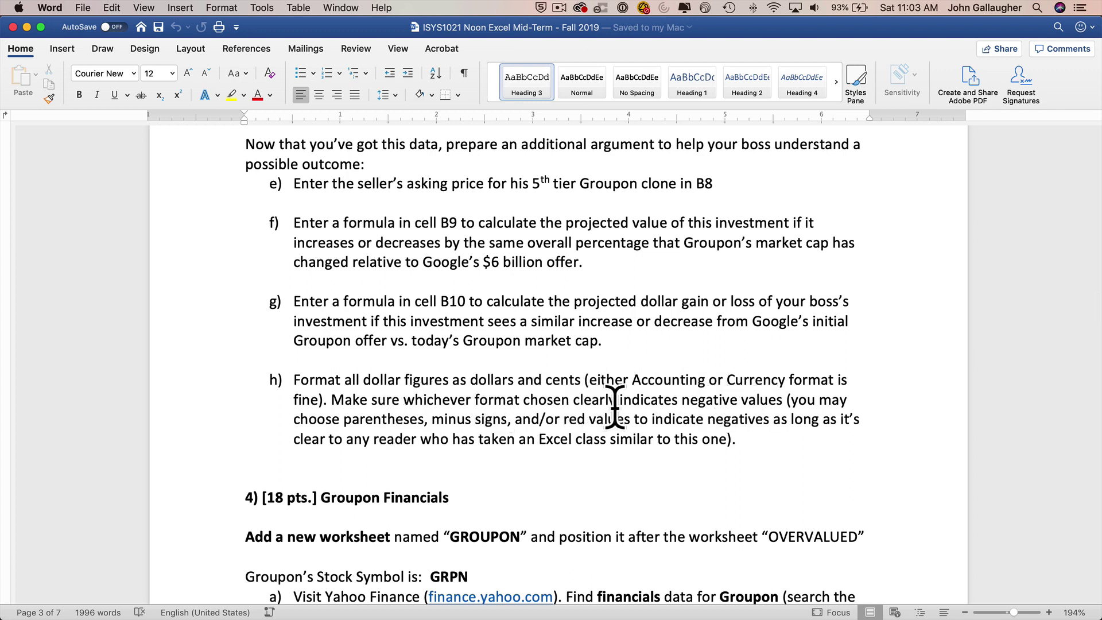
key(super+Tab)
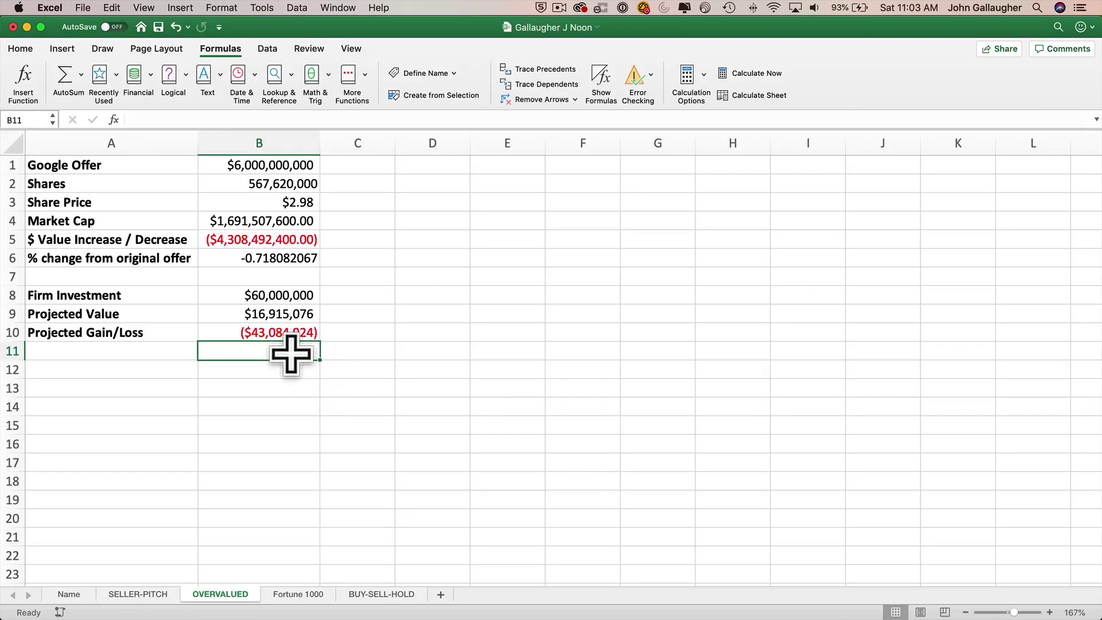
key(super+Tab)
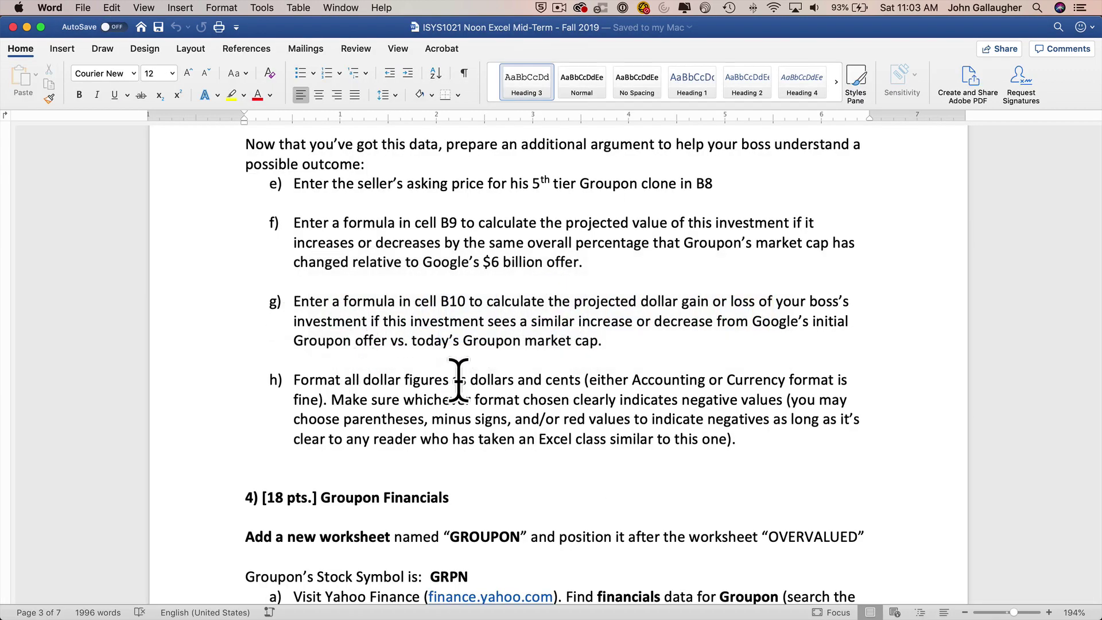
key(super+Tab)
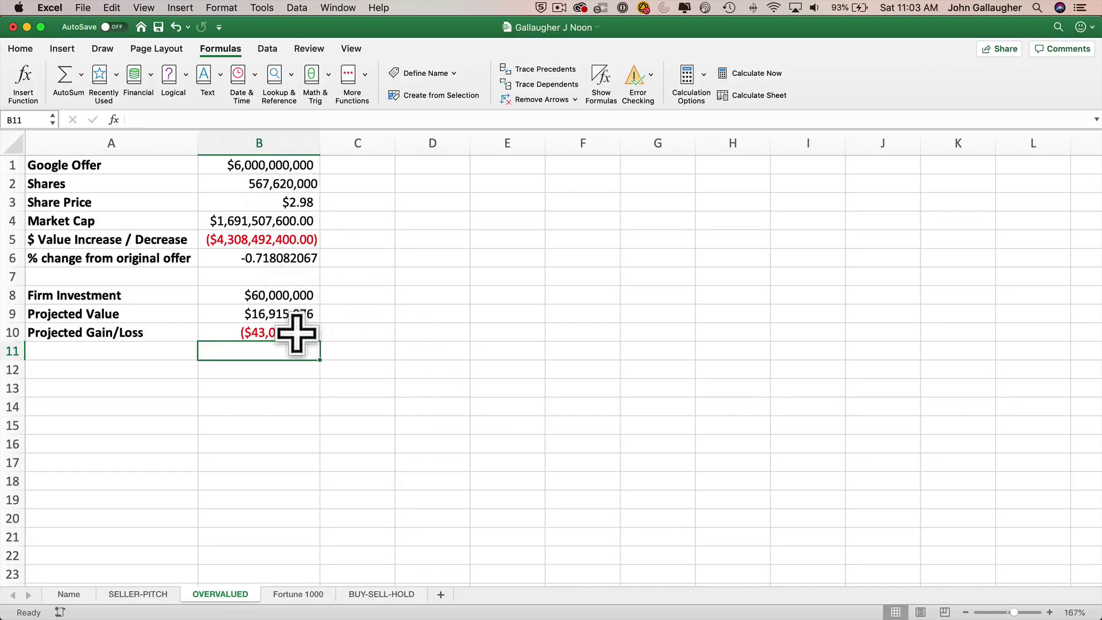
Step: Recheck the Word instructions for B6, format the % change from original offer in B6 as Percentage, and save the workbook
click(287, 256)
key(super+Tab)
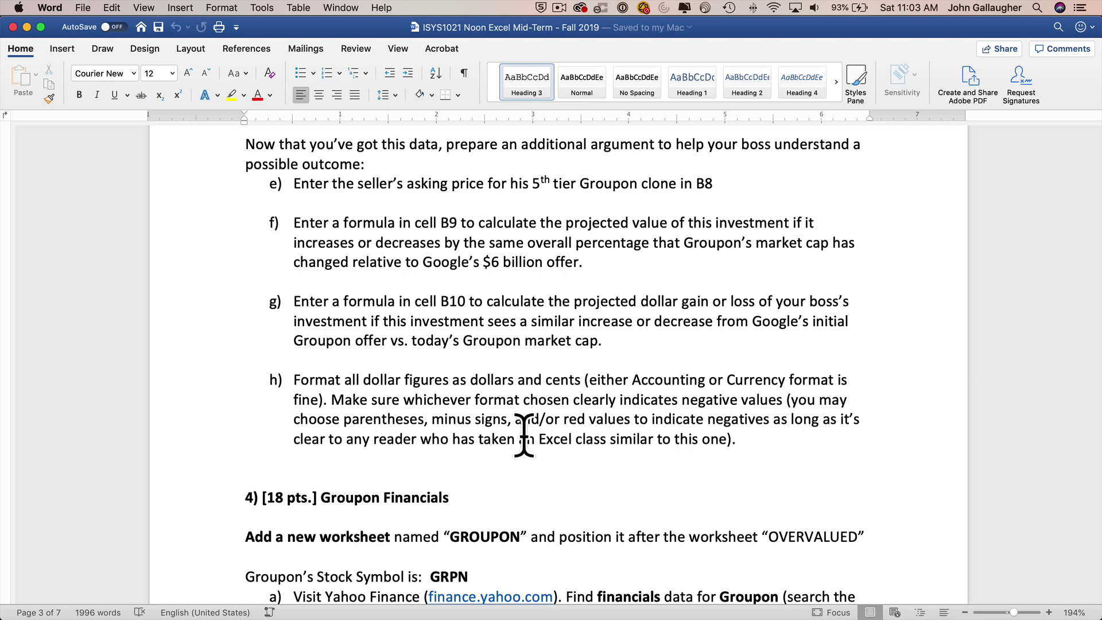
scroll(523, 435, up, 5)
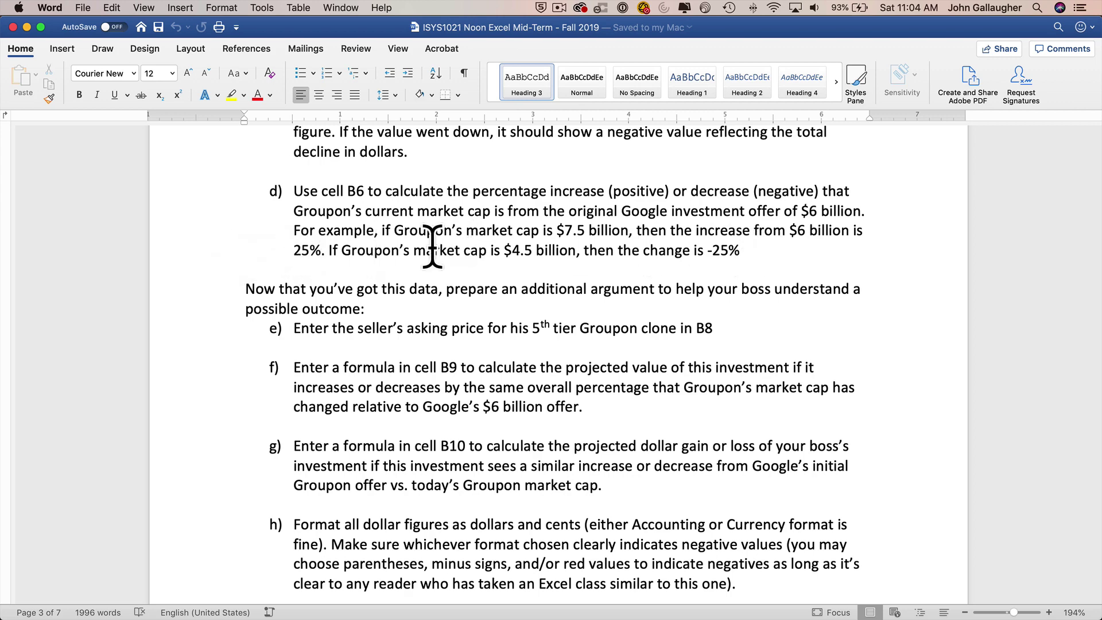
key(super+Tab)
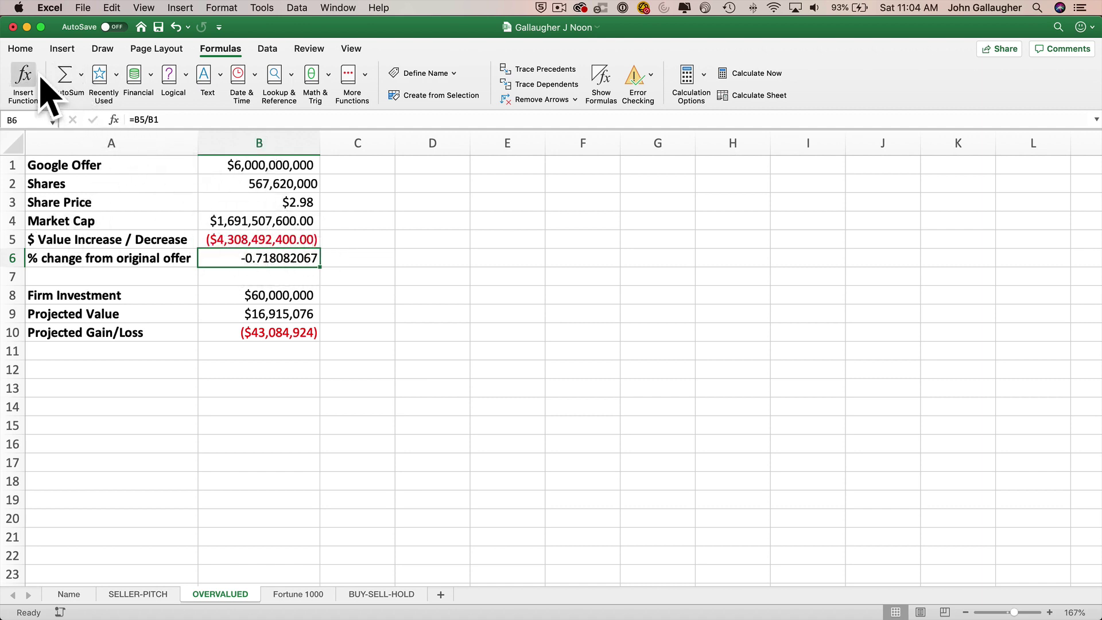
click(20, 49)
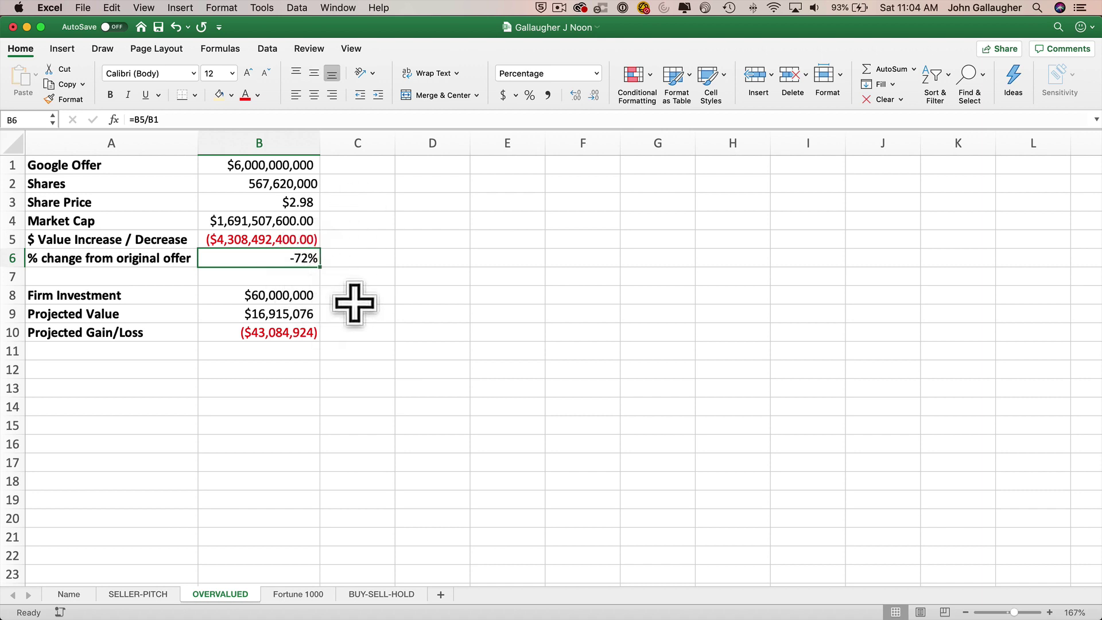
key(super+s)
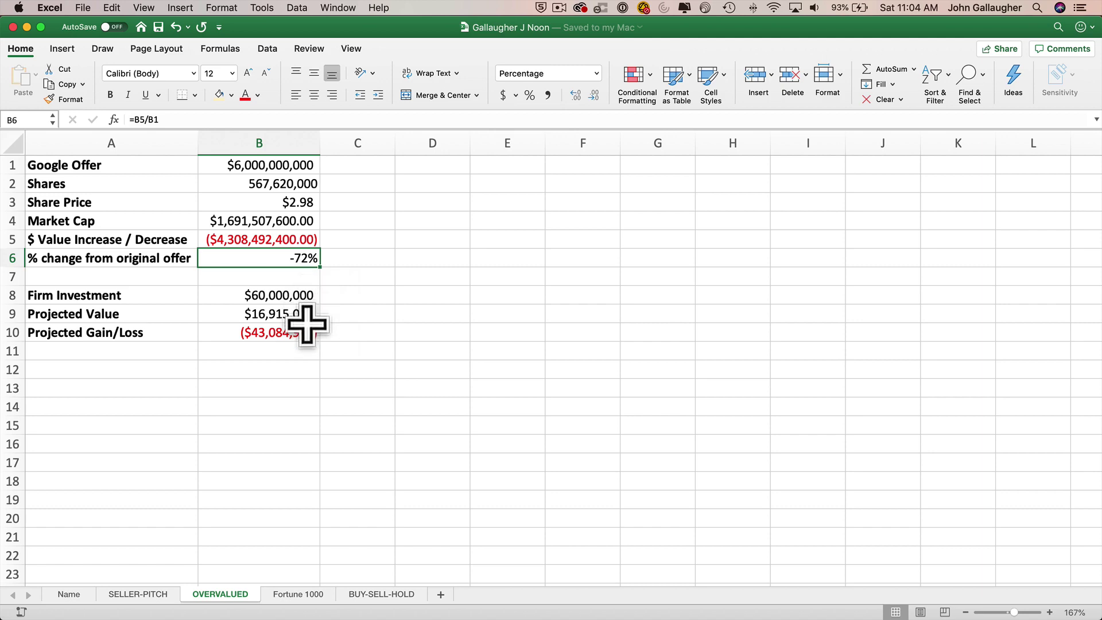
Step: Read the start of question 4, Groupon Financials, in the Word exam document and return to the Excel workbook
key(super+Tab)
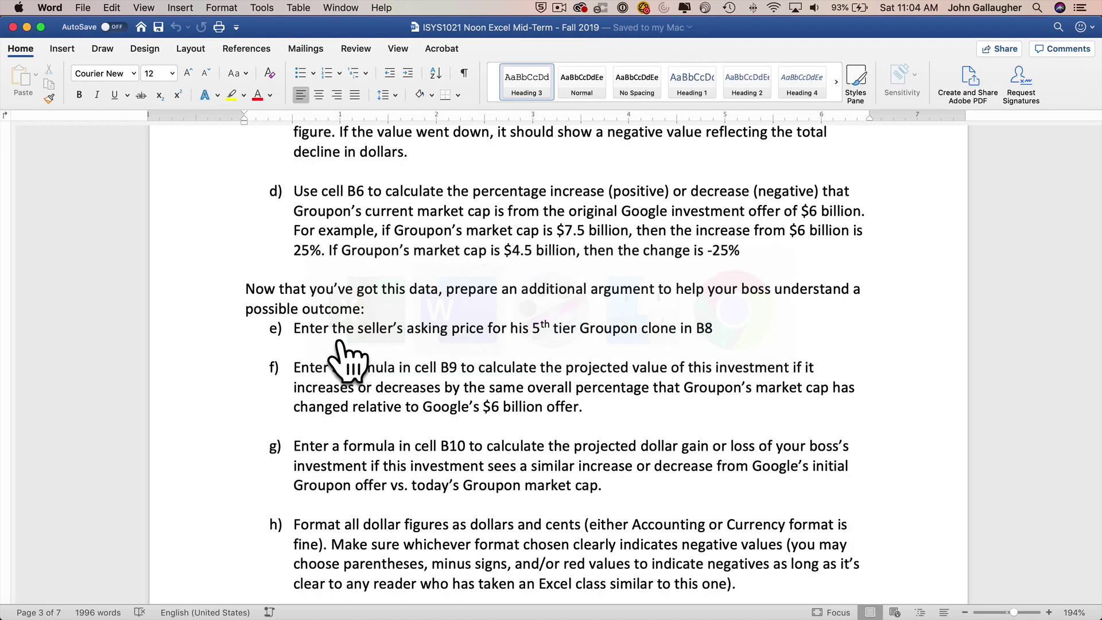
scroll(484, 344, down, 3)
scroll(423, 353, down, 8)
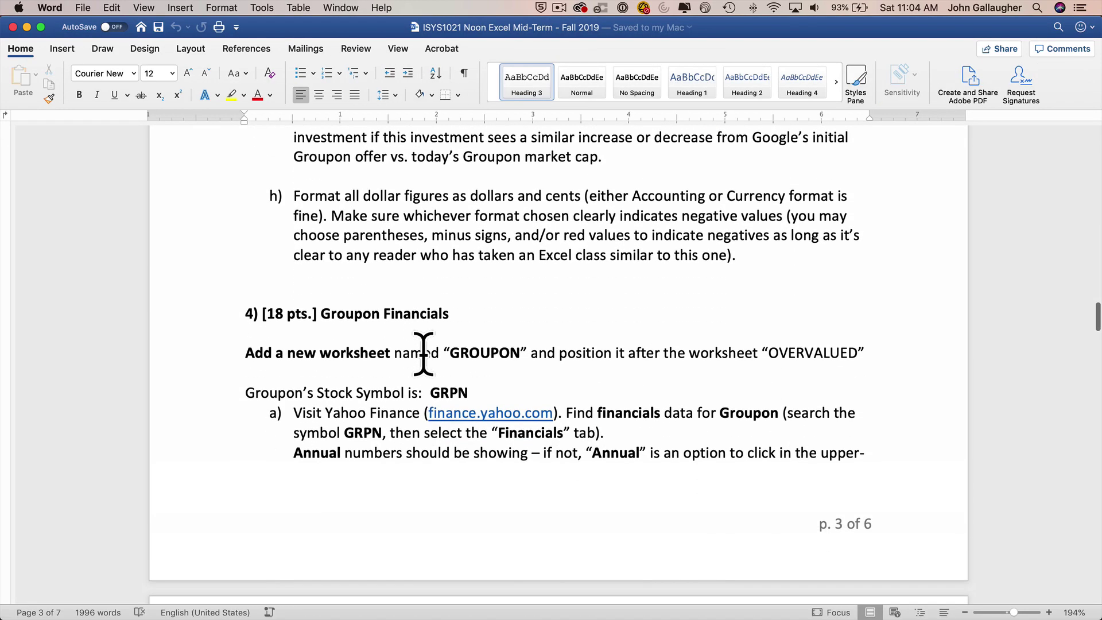
scroll(389, 228, down, 2)
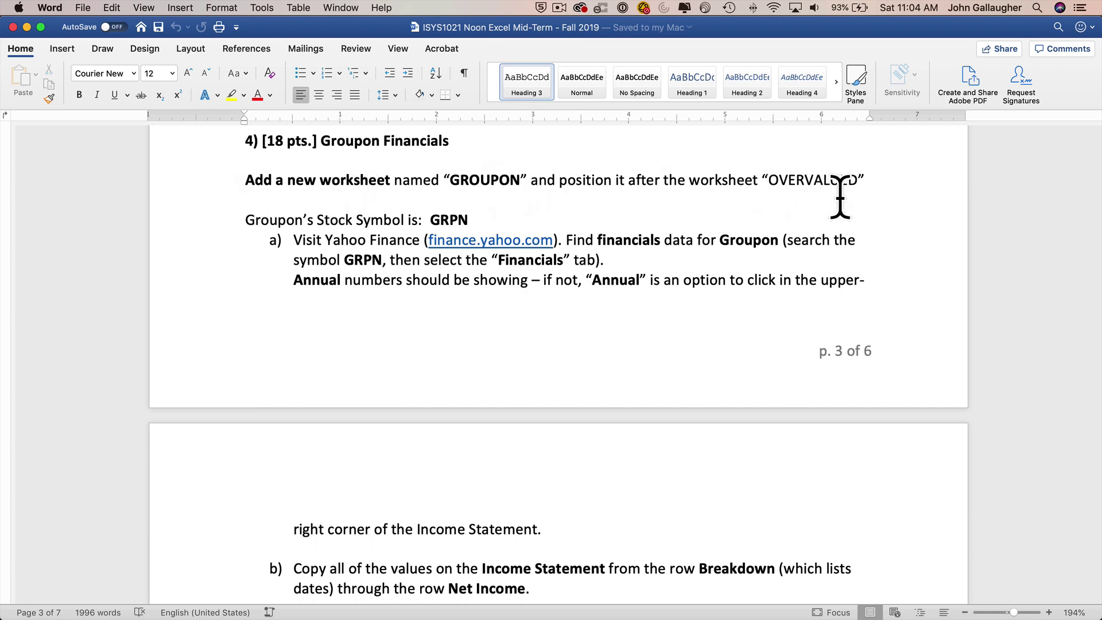
key(super+Tab)
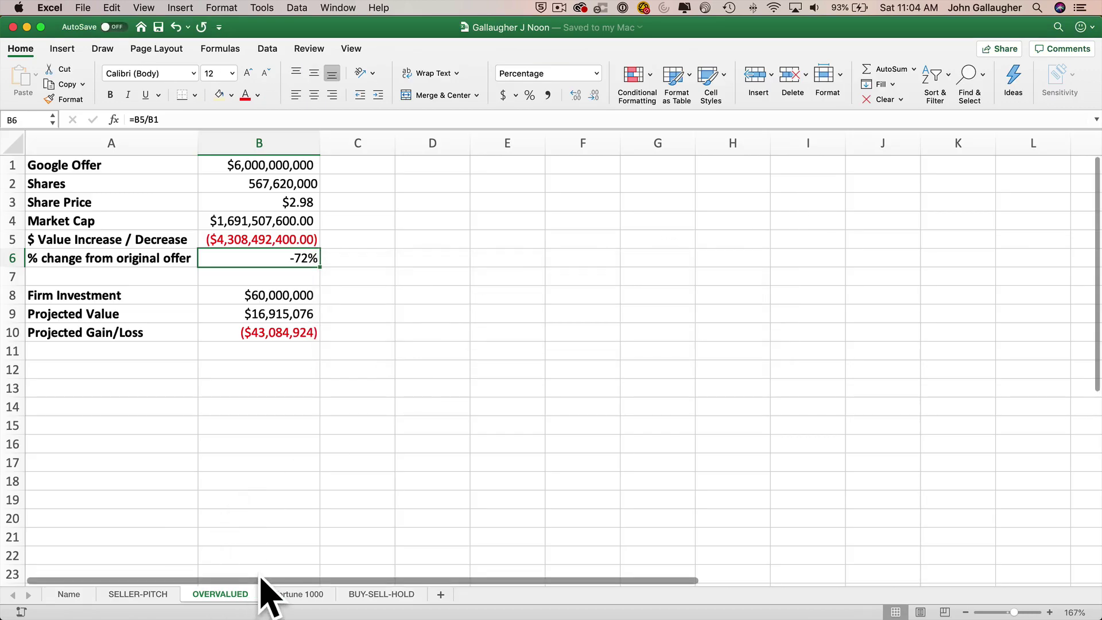
Step: Add a new worksheet named GROUPON directly after the OVERVALUED worksheet
click(440, 595)
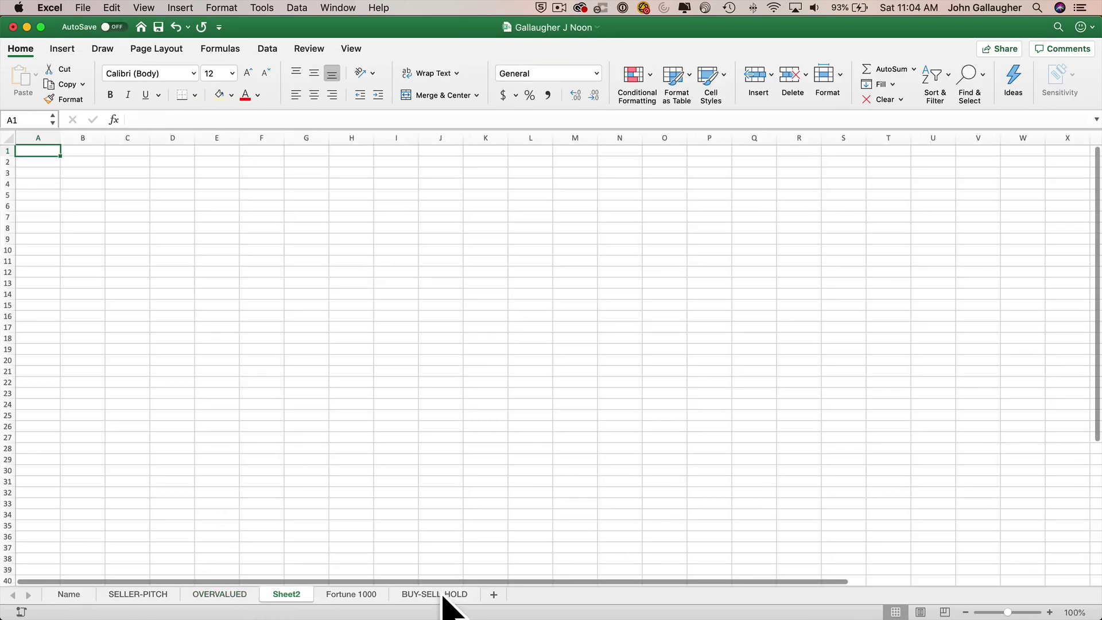
double_click(295, 597)
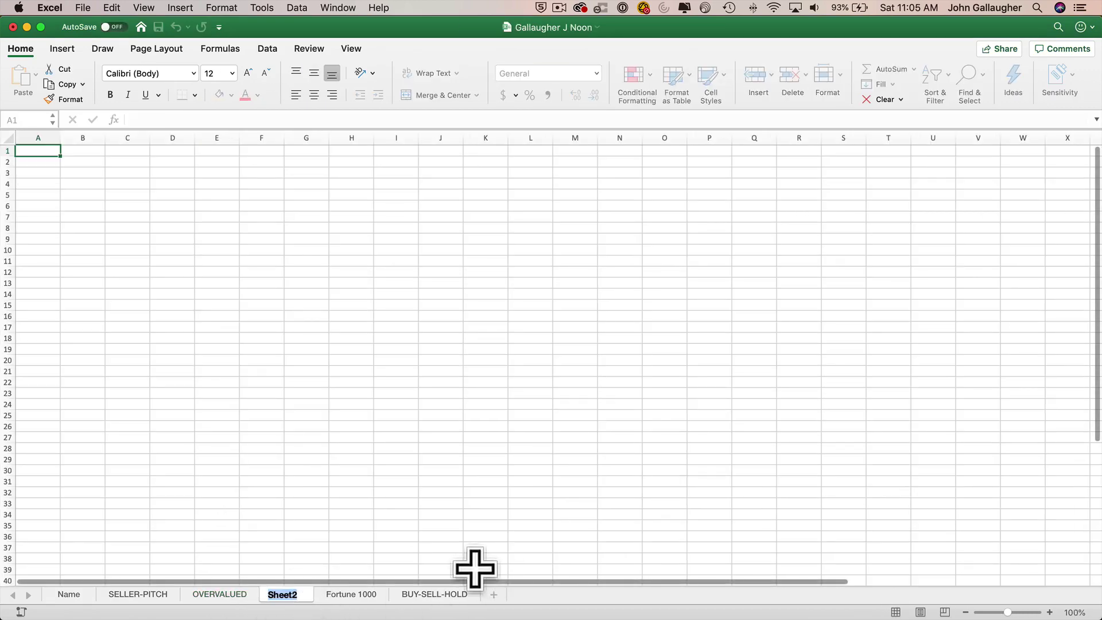
text(GROUPON)
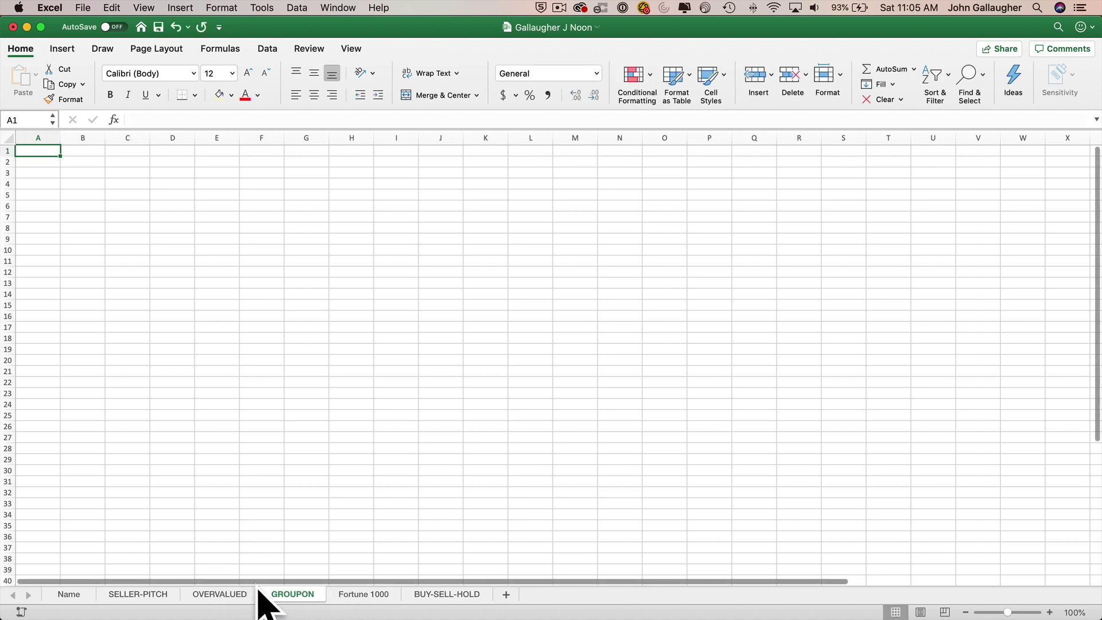
mouse_move(263, 598)
mouse_down()
mouse_move(350, 589)
mouse_move(284, 590)
mouse_move(291, 599)
mouse_up()
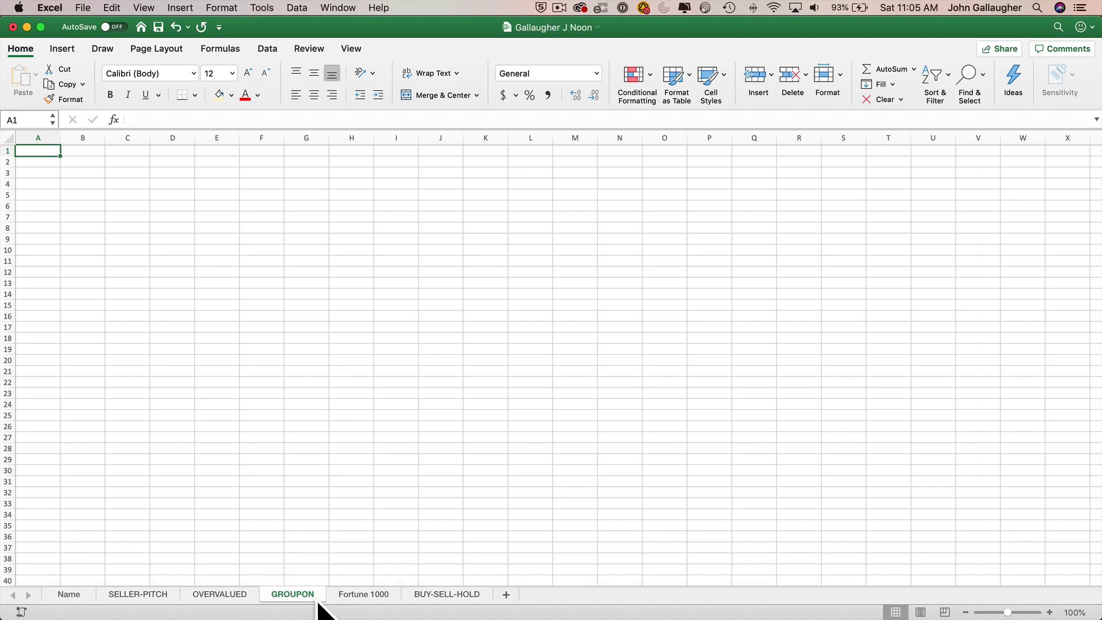
scroll(197, 357, up, 3)
scroll(197, 357, up, 2)
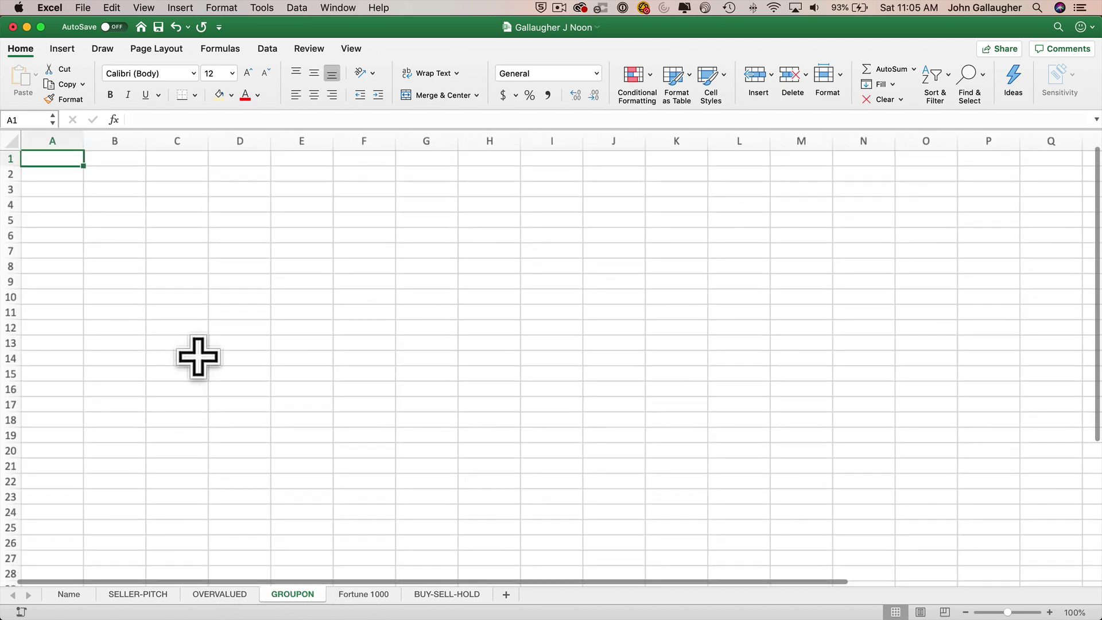
Step: Check part a of question 4 in the Word exam document and open finance.yahoo.com in Chrome
key(super+Tab)
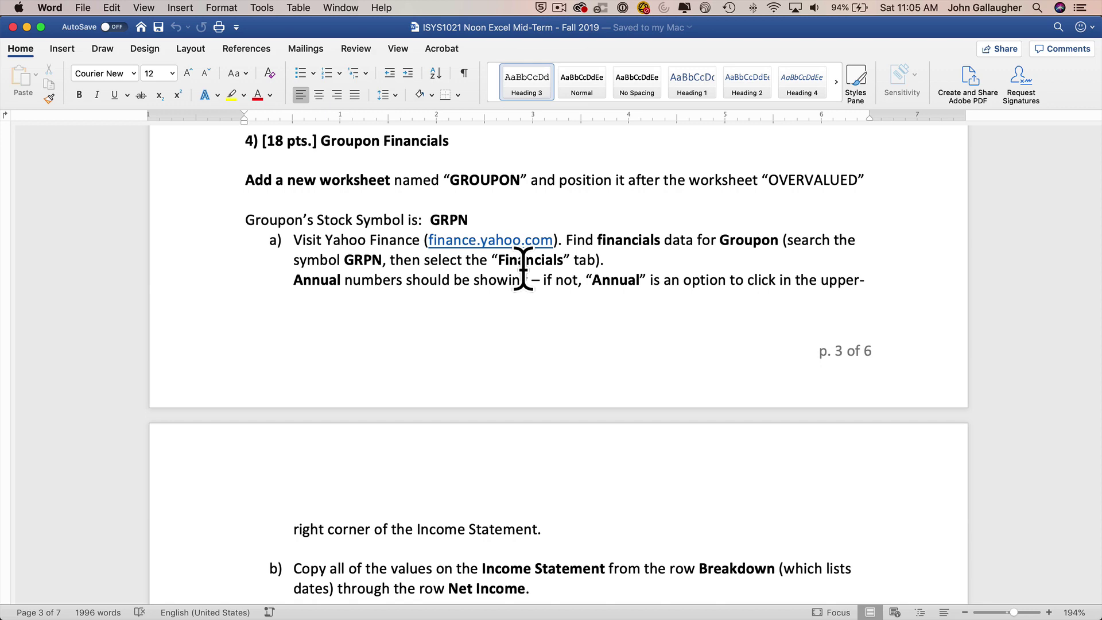
key(super+Tab)
key(super+Tab)
key(super+Tab)
key(super+Tab)
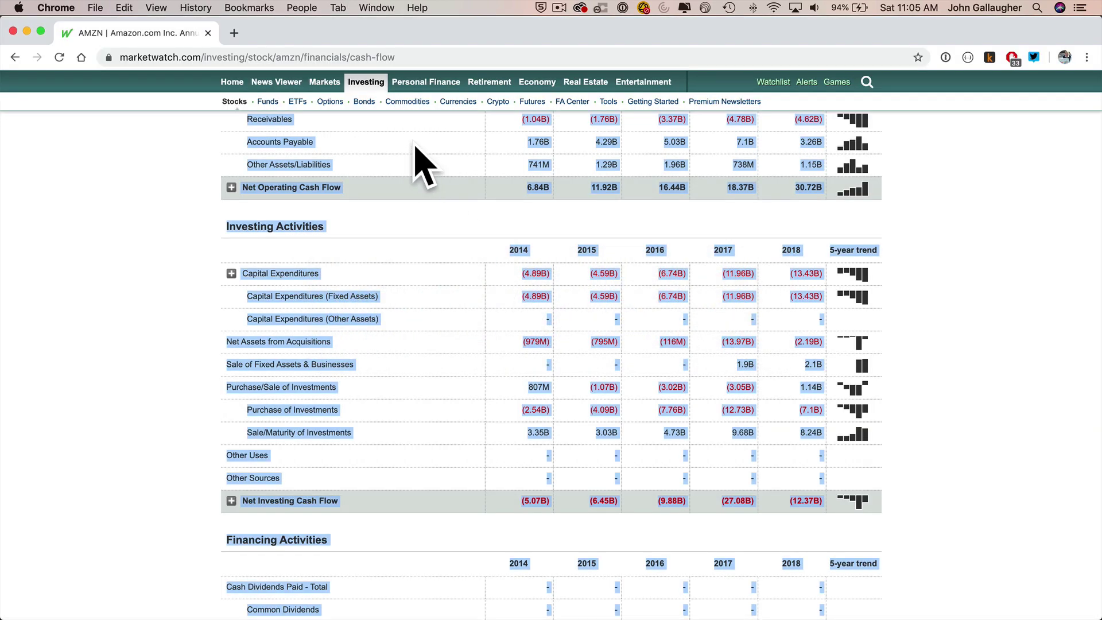
click(362, 56)
text(finance.yahoo.com)
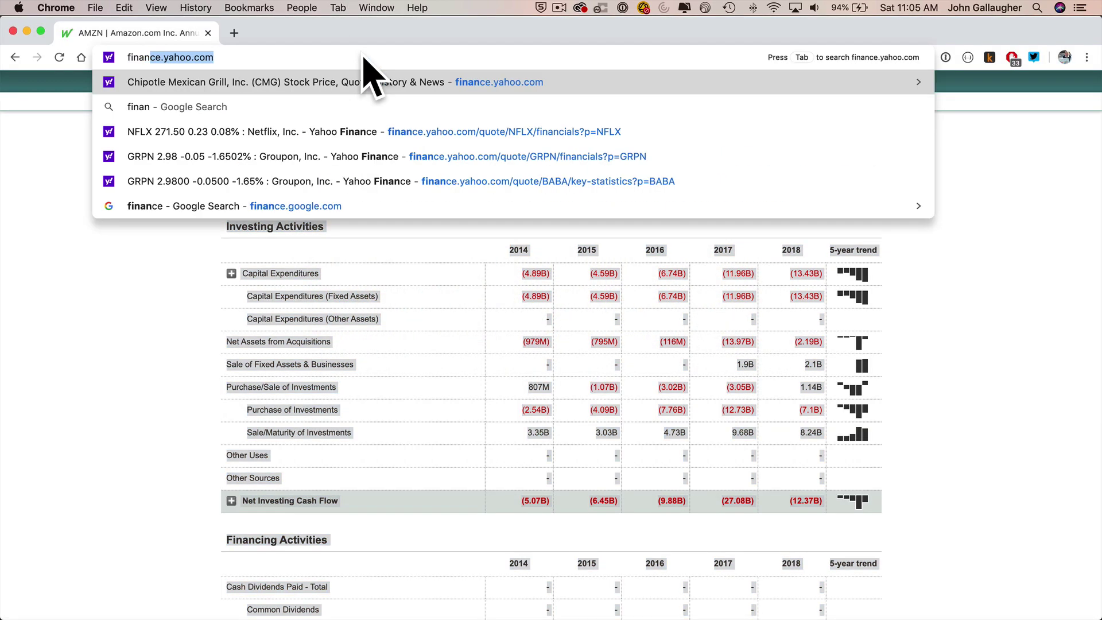
key(Return)
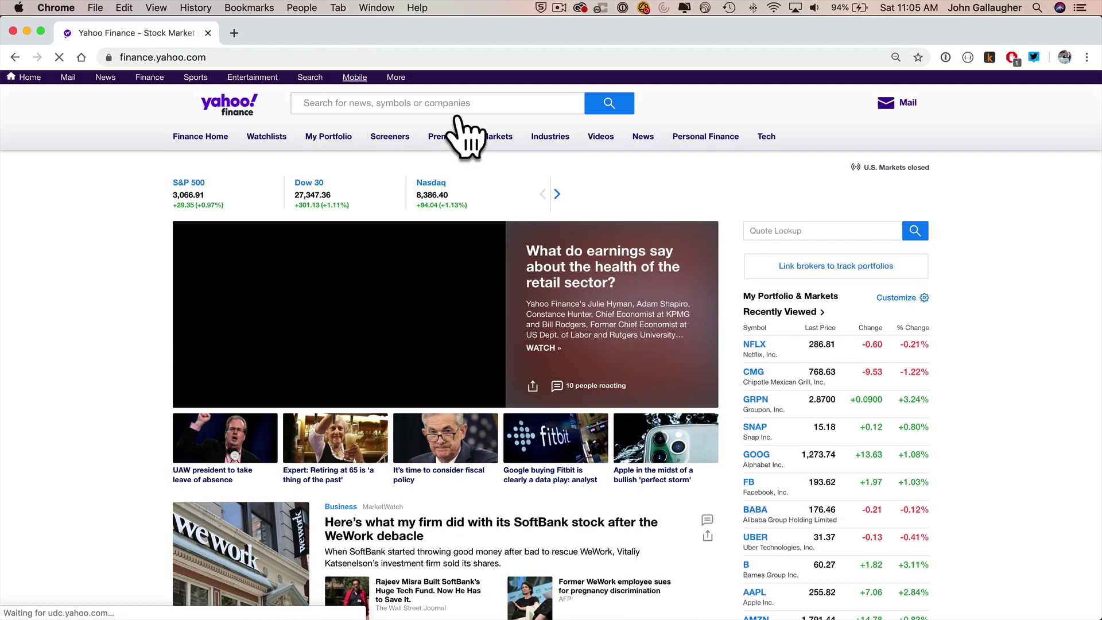
Step: Search Yahoo Finance for the symbol GRPN and open the Financials of the quote page that loads
click(448, 98)
text(GRPN)
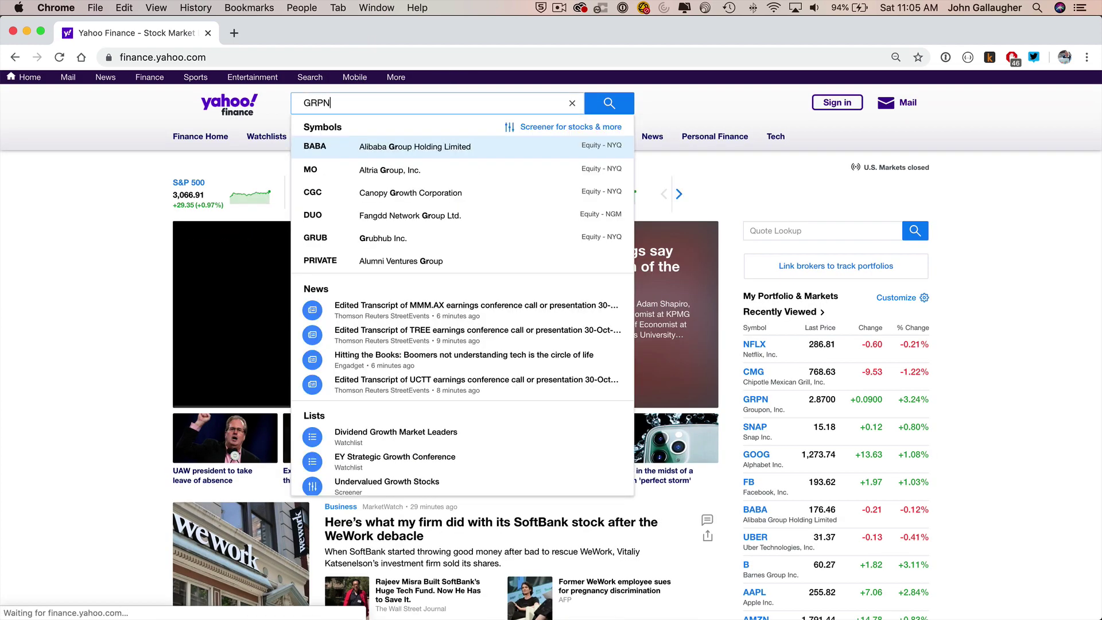
key(Return)
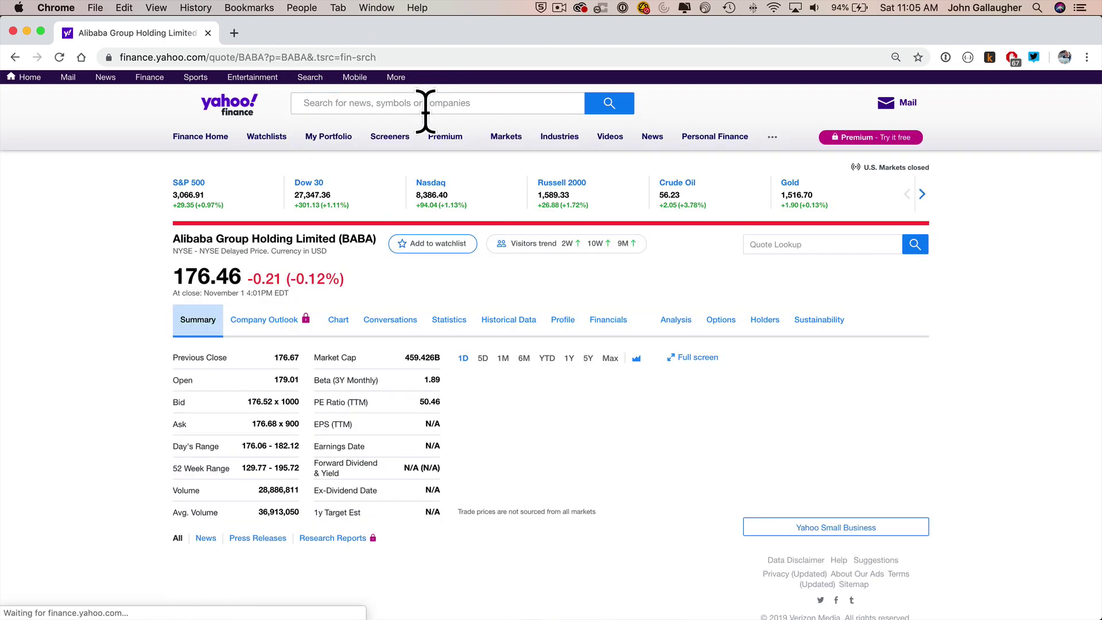
click(607, 323)
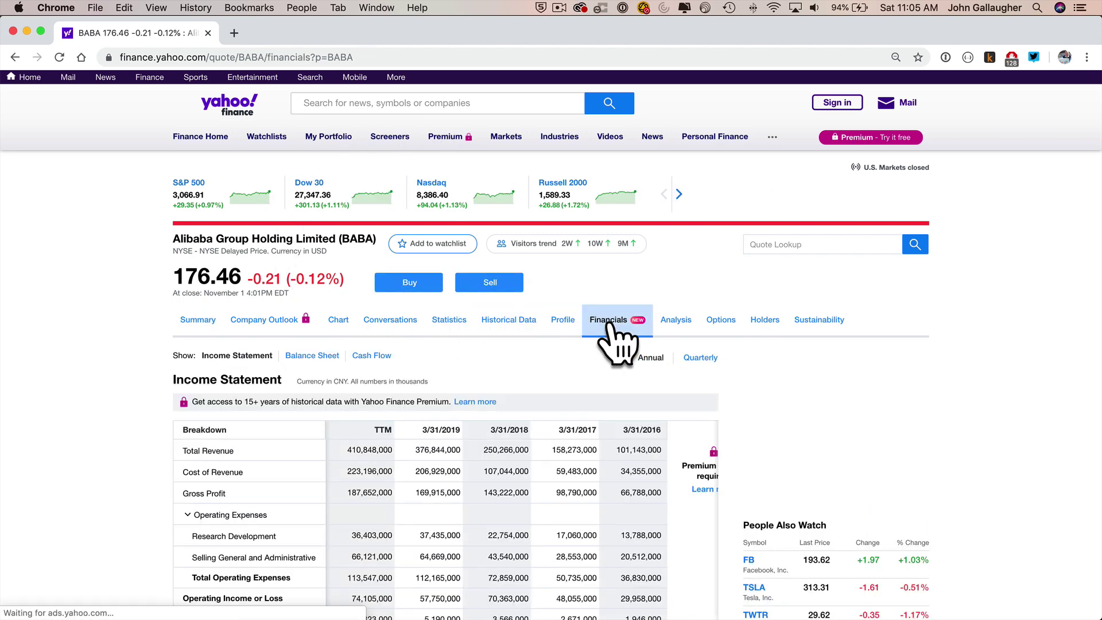
Step: Read parts a to c of question 4 in Word and examine the annual Income Statement on Yahoo Finance from the Breakdown row down
key(super+Tab)
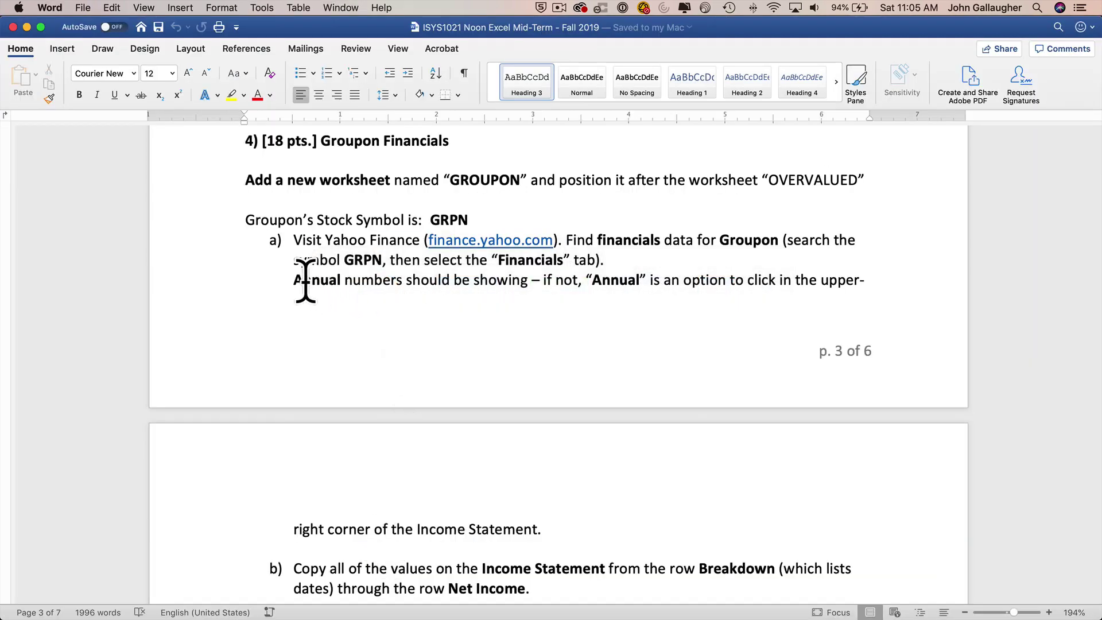
scroll(318, 283, down, 2)
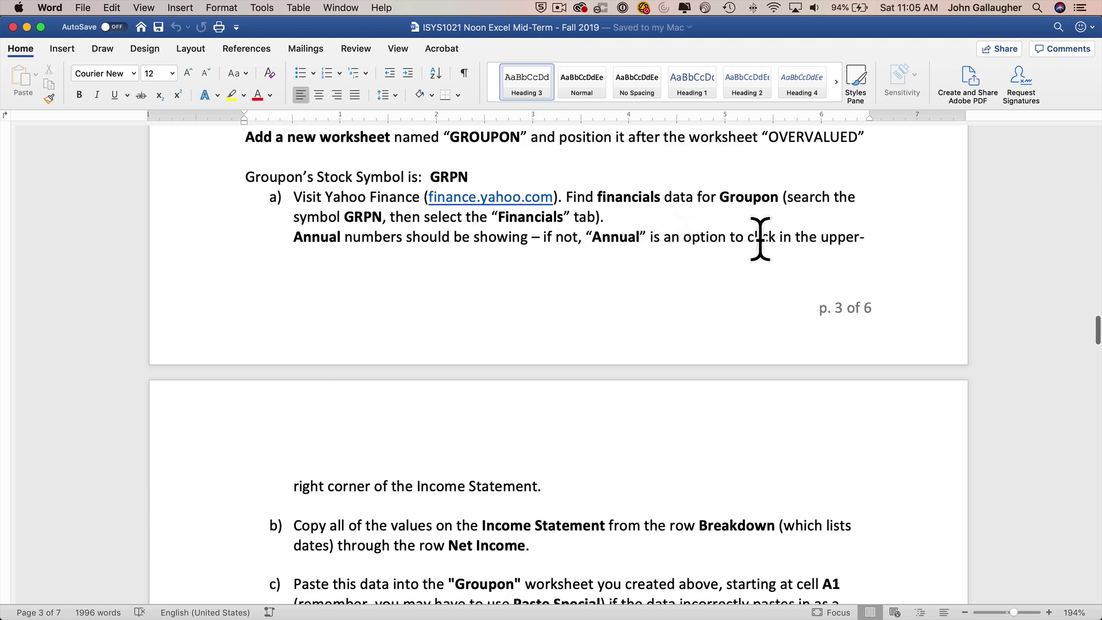
key(super+Tab)
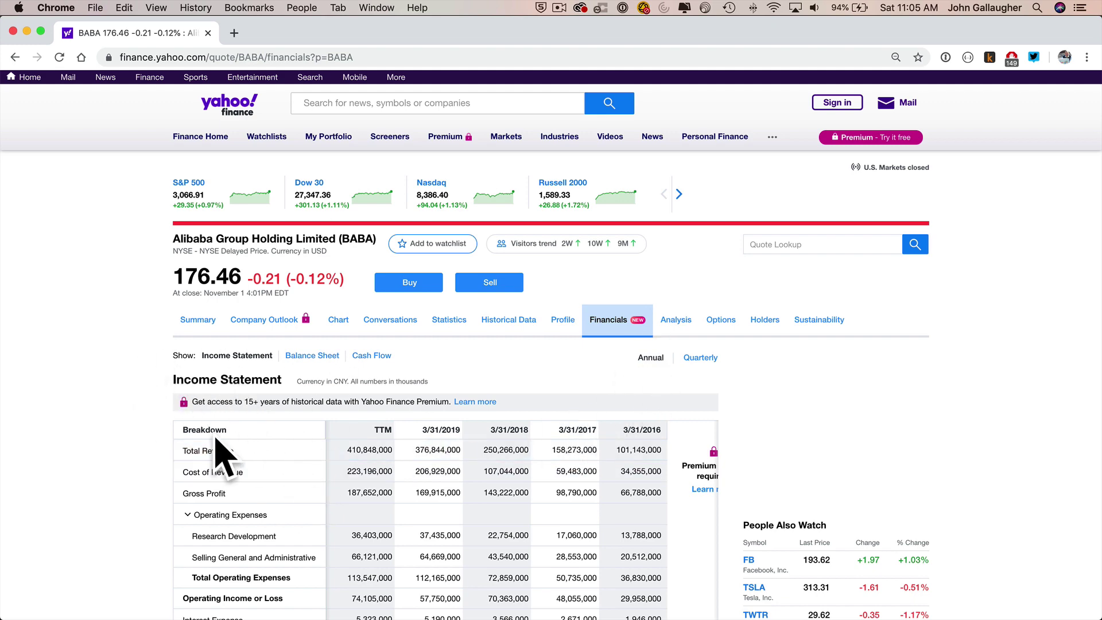
key(super+Tab)
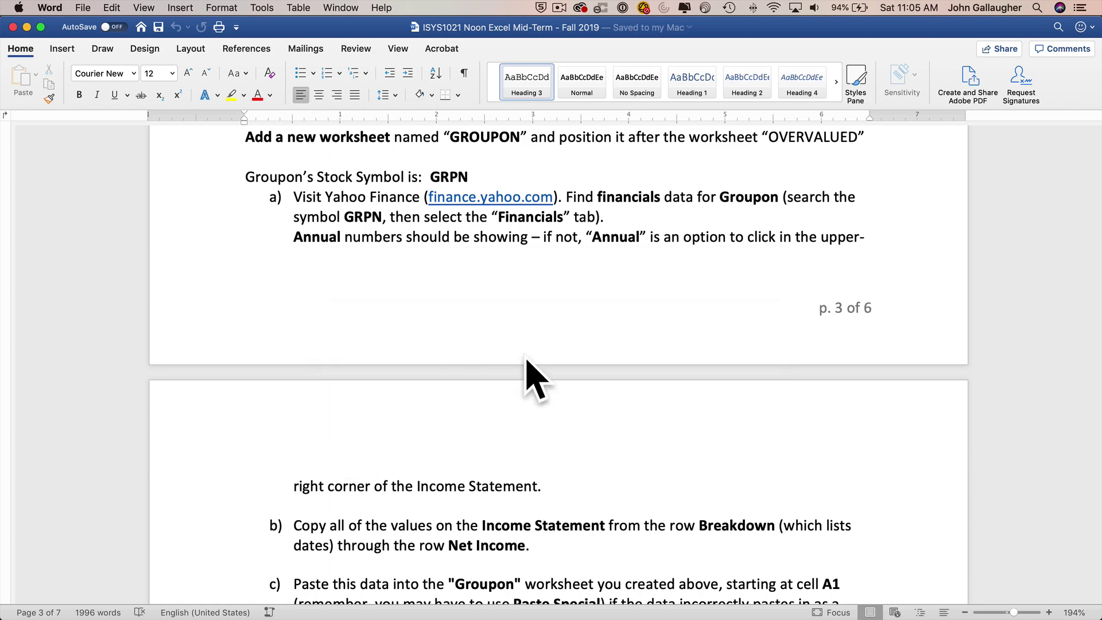
scroll(523, 357, down, 6)
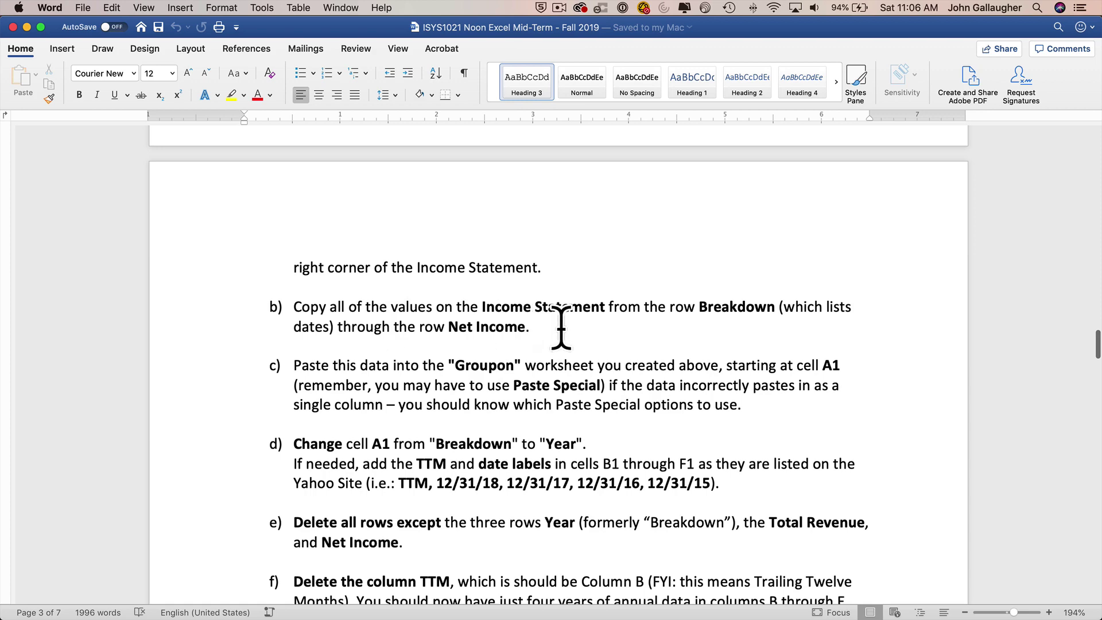
key(super+Tab)
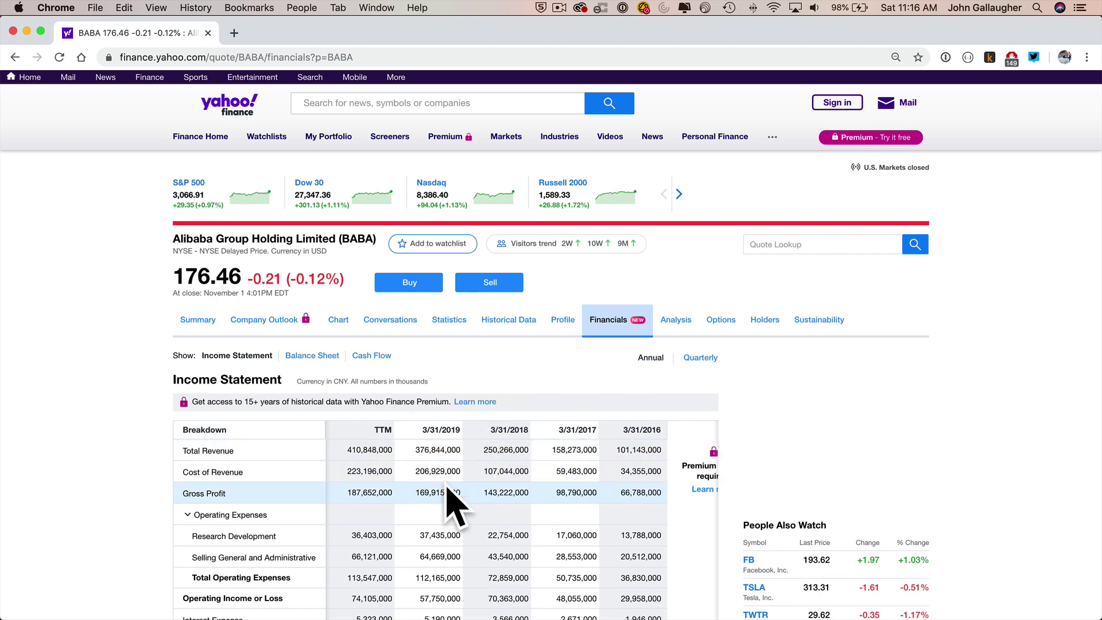
scroll(449, 459, down, 2)
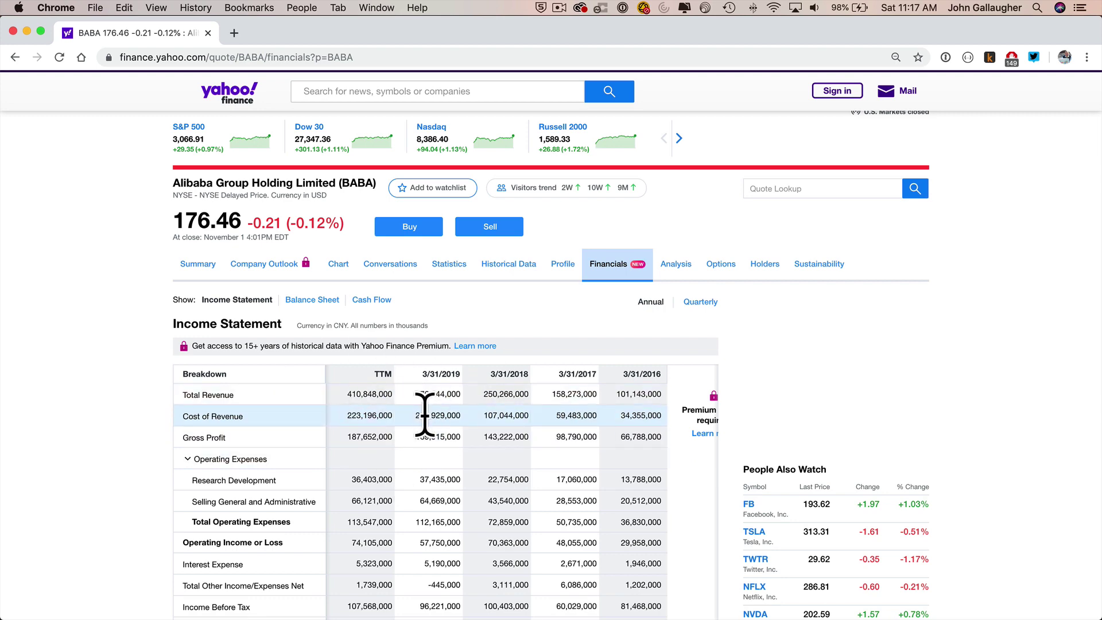
Step: Switch to the exam document in Word and reread parts b and c of question 4
scroll(431, 471, up, 2)
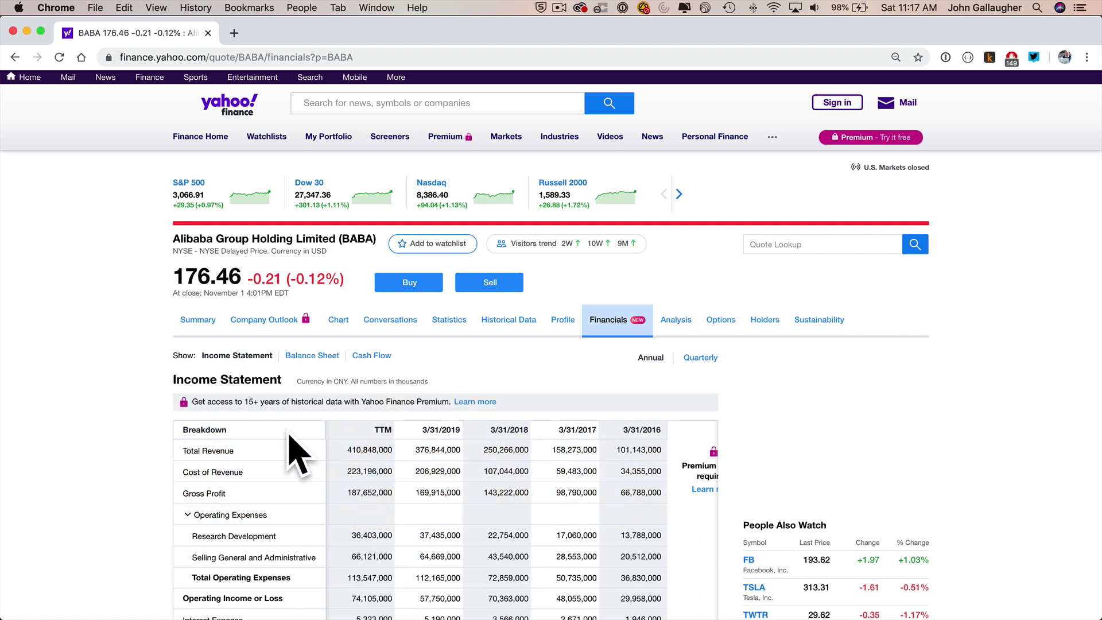
key(super+Tab)
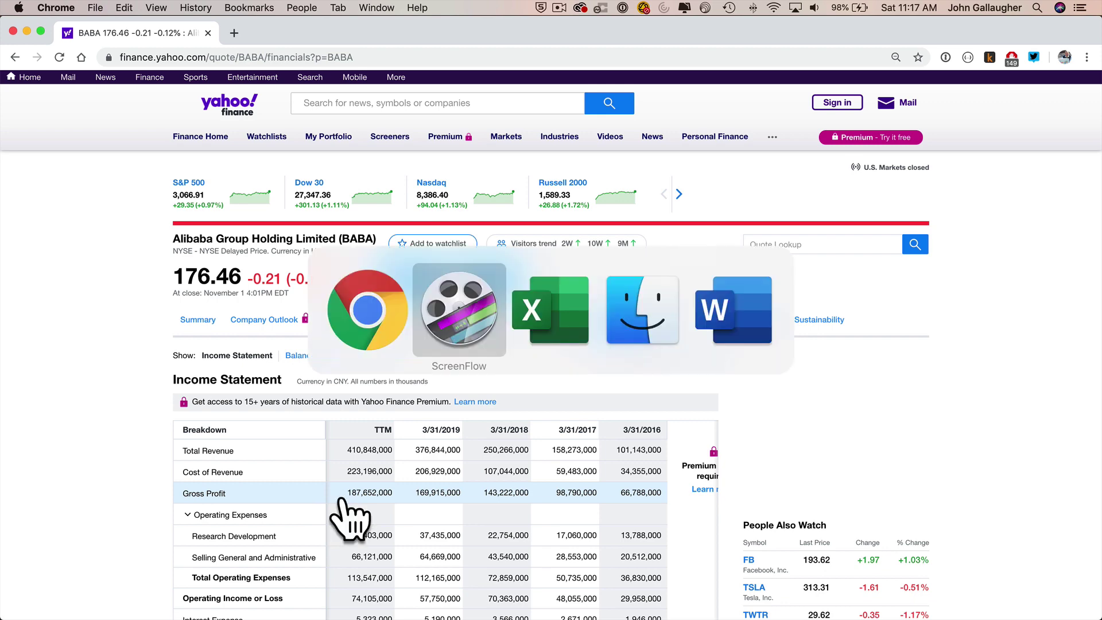
key(super+Tab)
key(super+Tab)
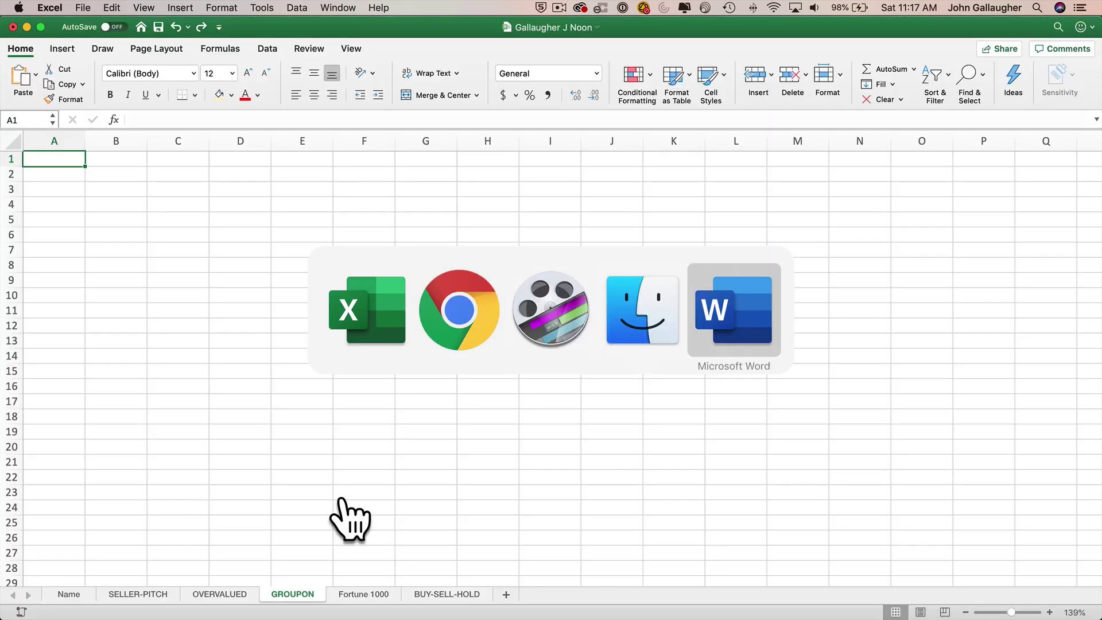
scroll(366, 244, up, 3)
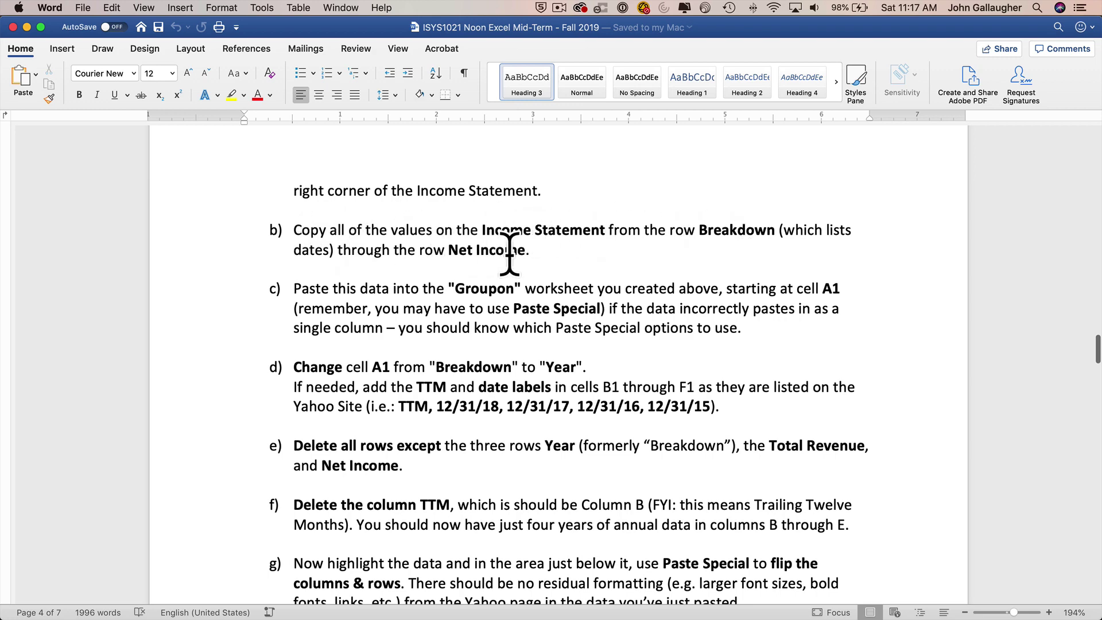
Step: Switch to Chrome and copy the Alibaba Income Statement from the Breakdown row through the Net Income row, including all date columns
key(super+Tab)
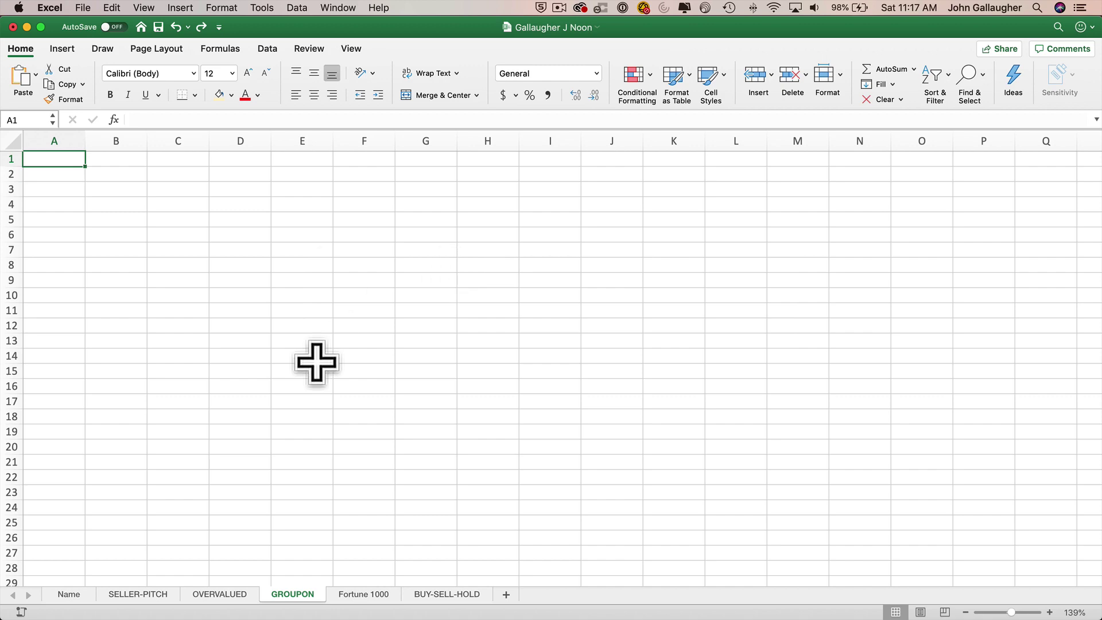
key(super+Tab)
key(super+Tab)
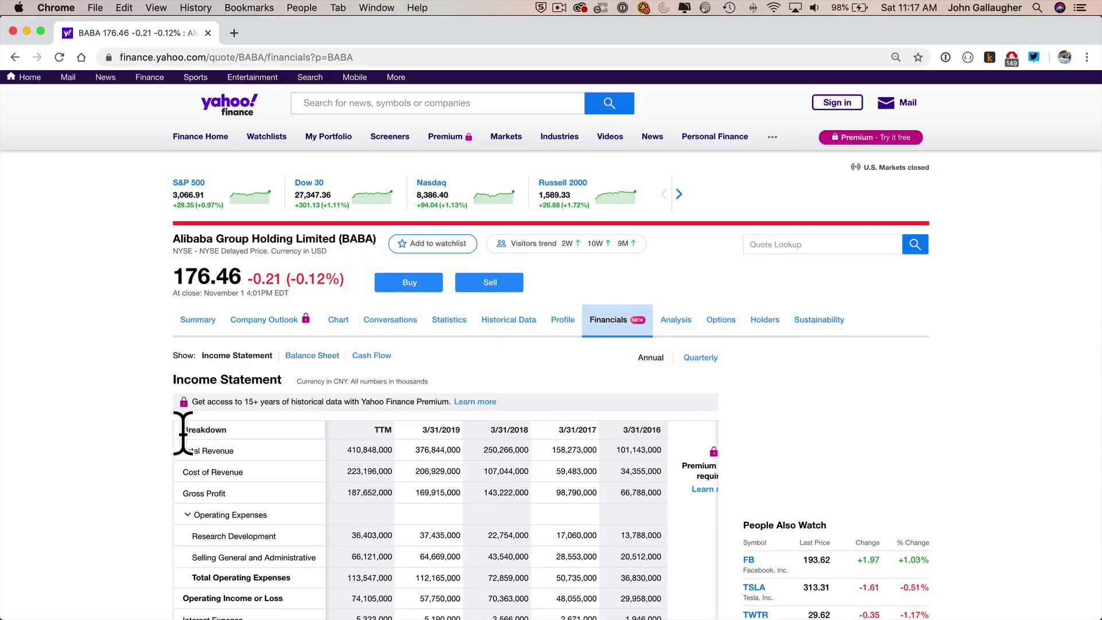
drag(183, 432, 289, 512)
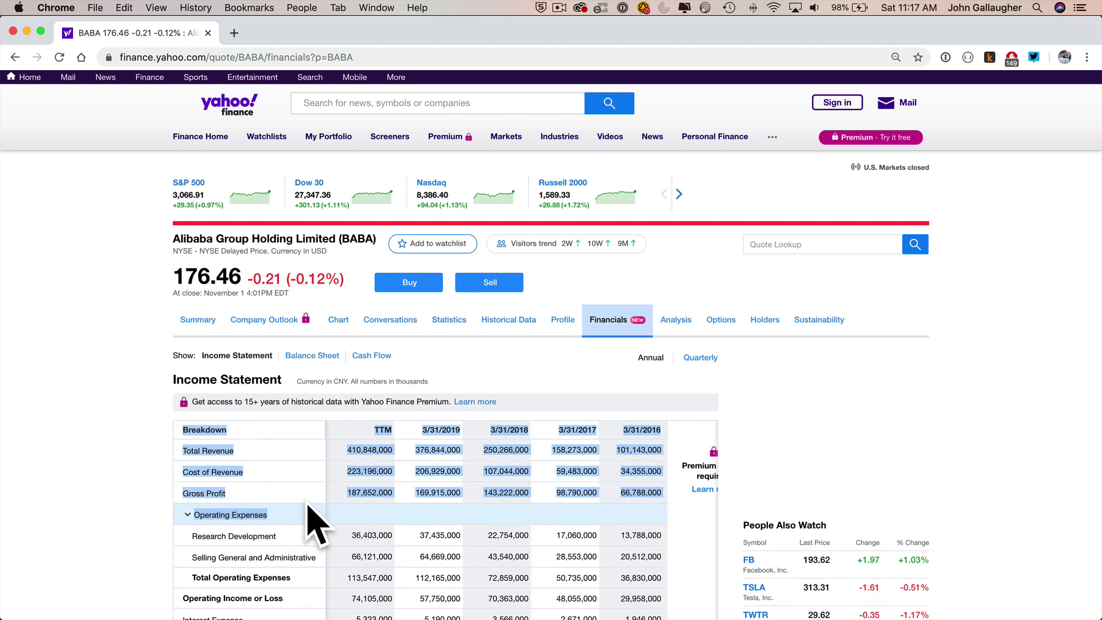
scroll(315, 456, down, 5)
scroll(315, 522, down, 1)
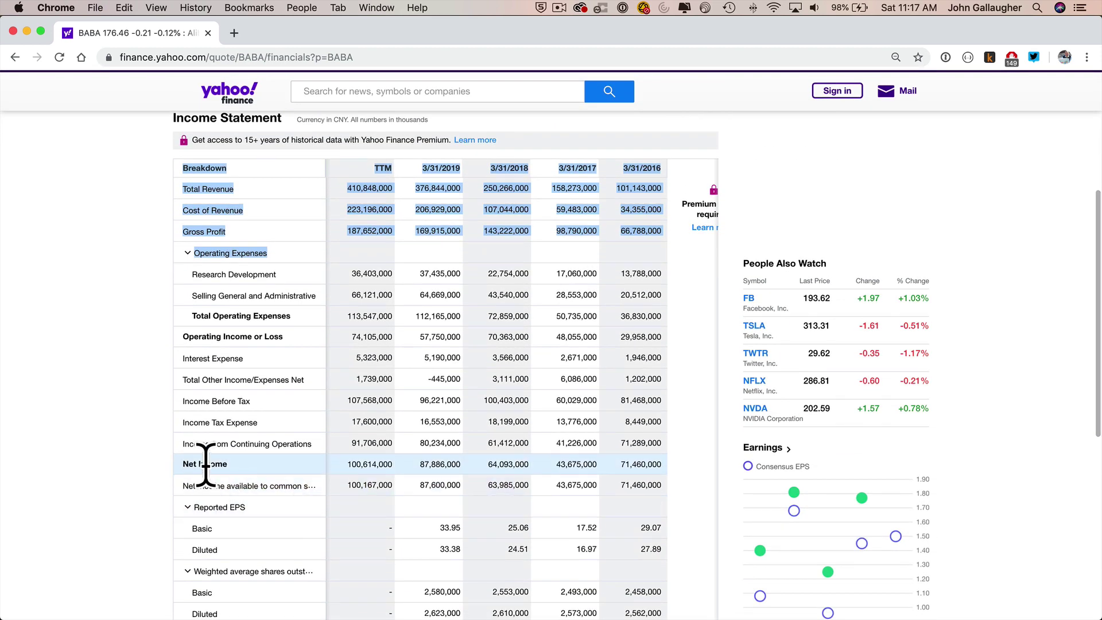
shift+click(661, 464)
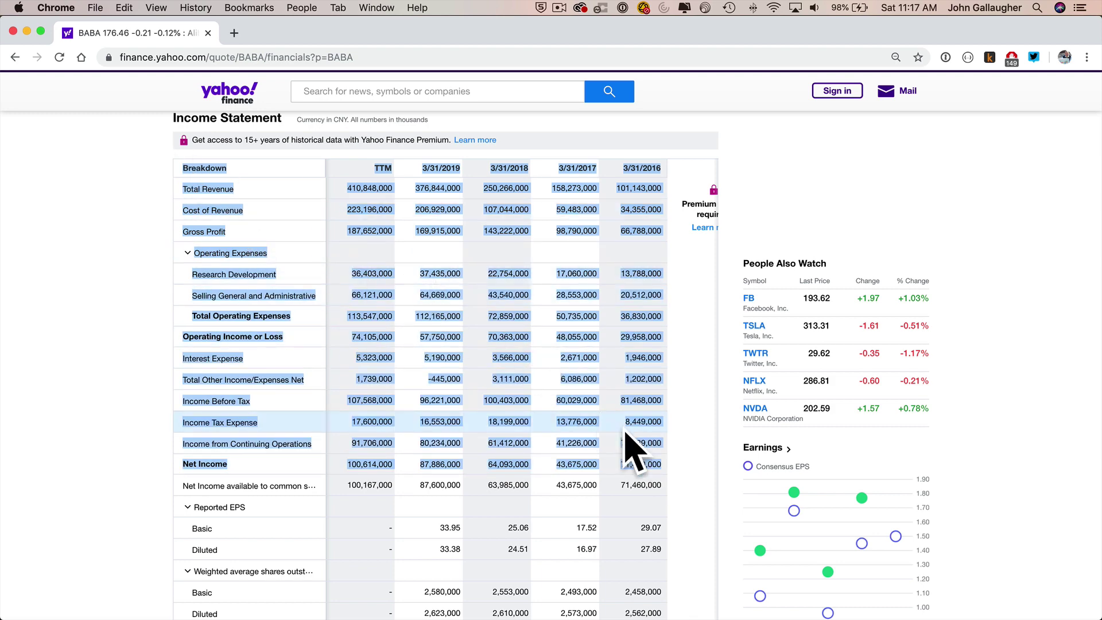
scroll(396, 287, up, 2)
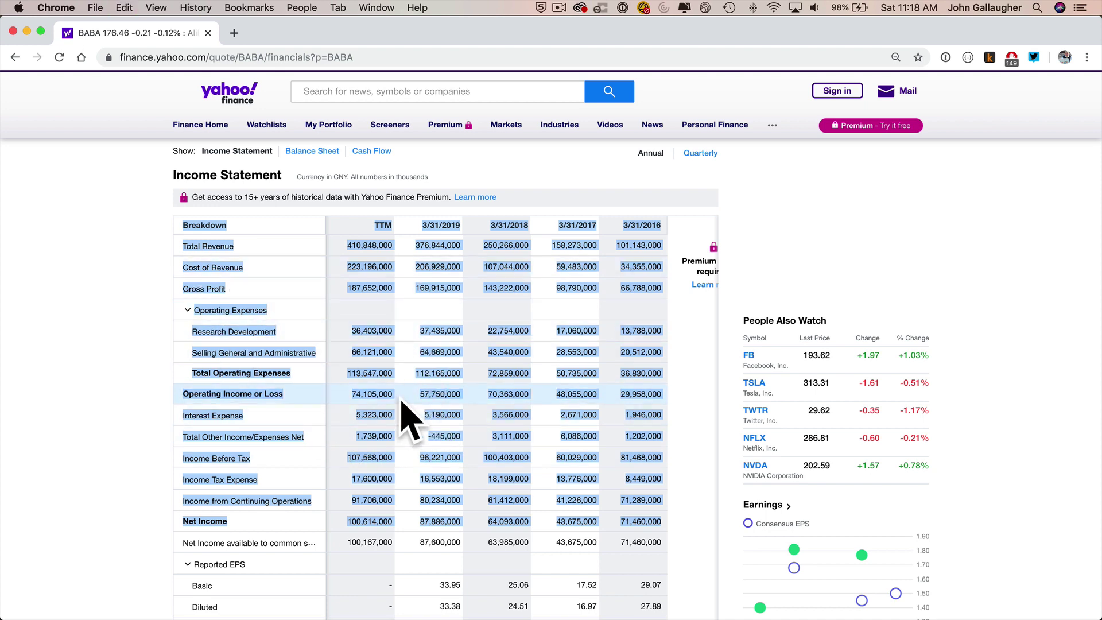
Step: Switch to Excel and paste the copied income statement into the GROUPON worksheet at A1 as Text using Paste Special
key(super+Tab)
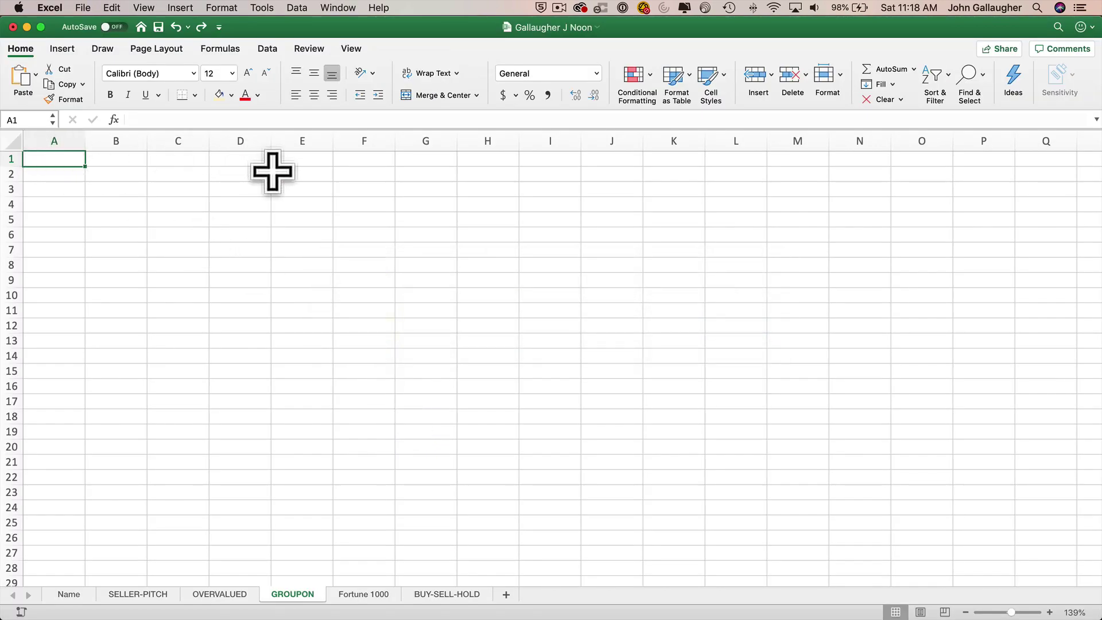
key(super+v)
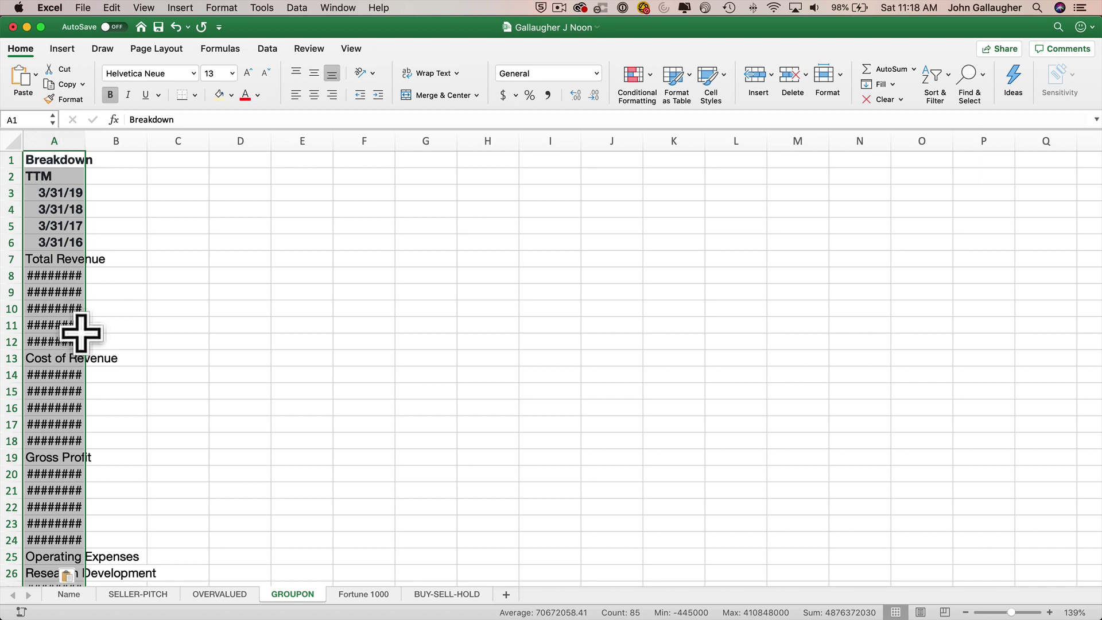
key(super+z)
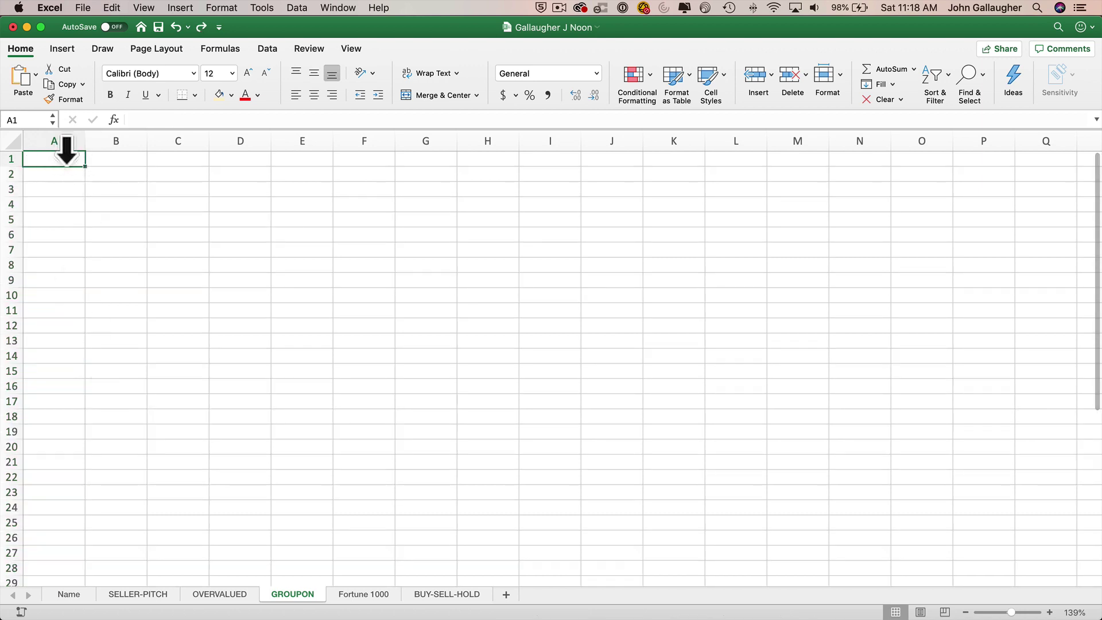
click(36, 74)
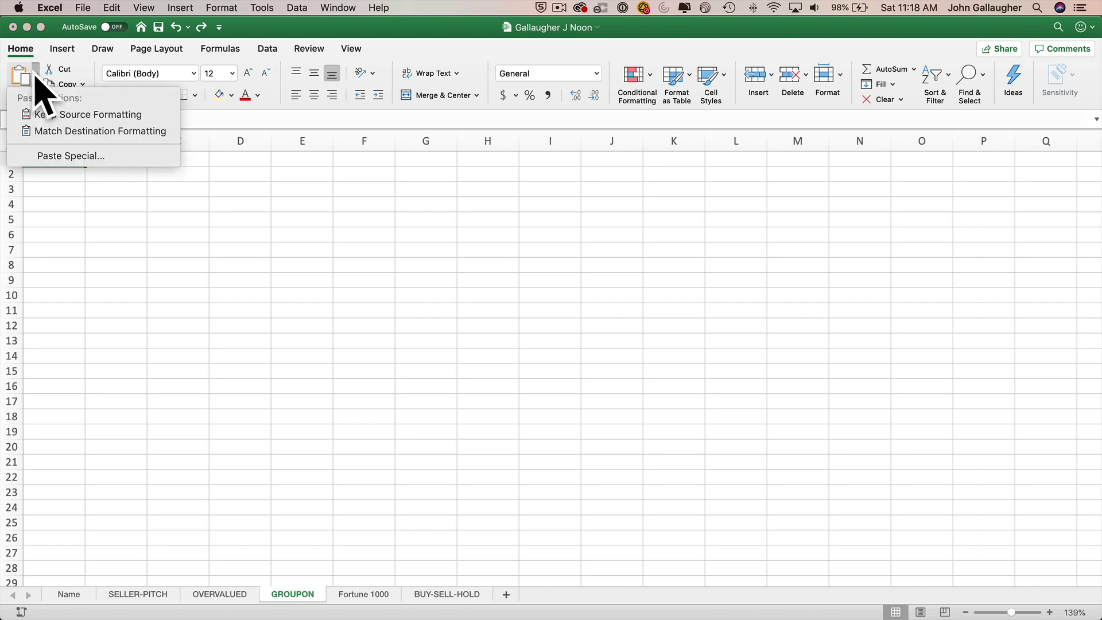
click(69, 156)
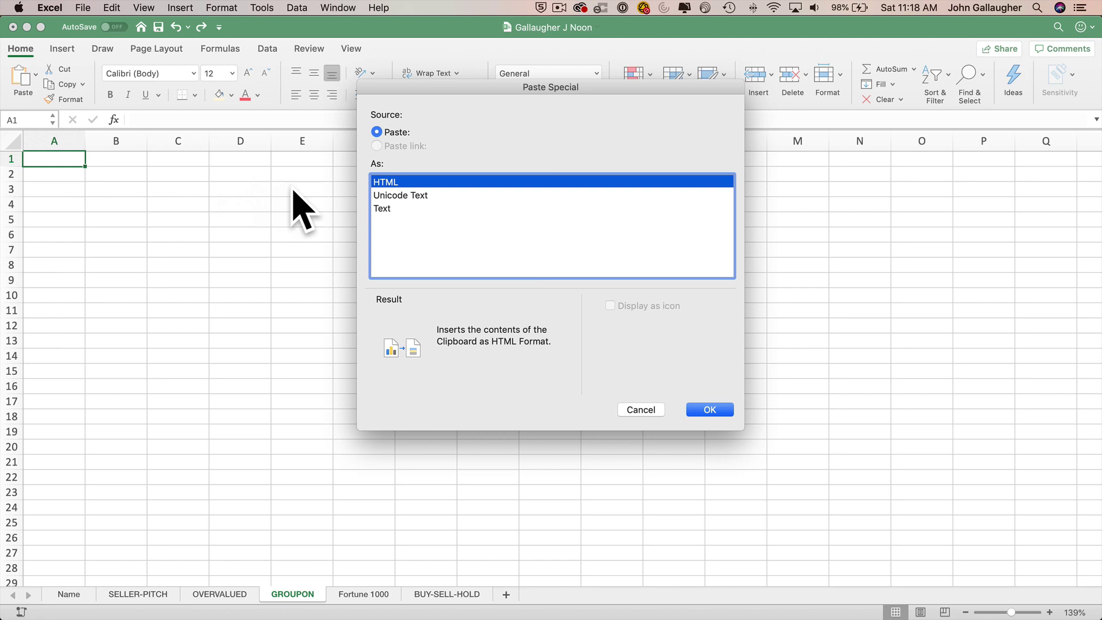
click(396, 209)
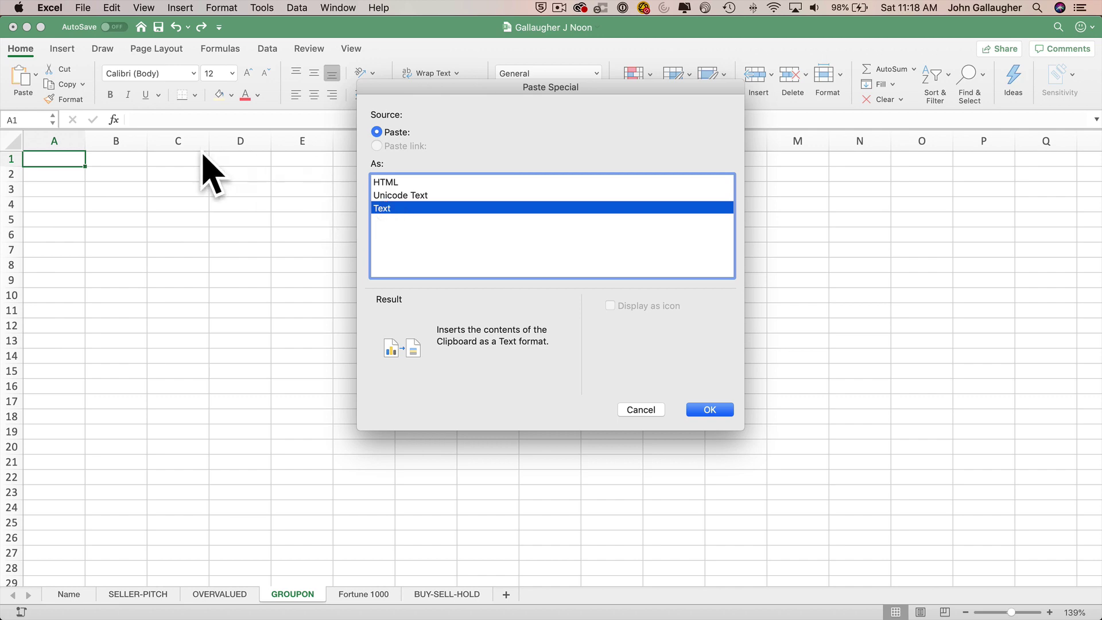
click(716, 408)
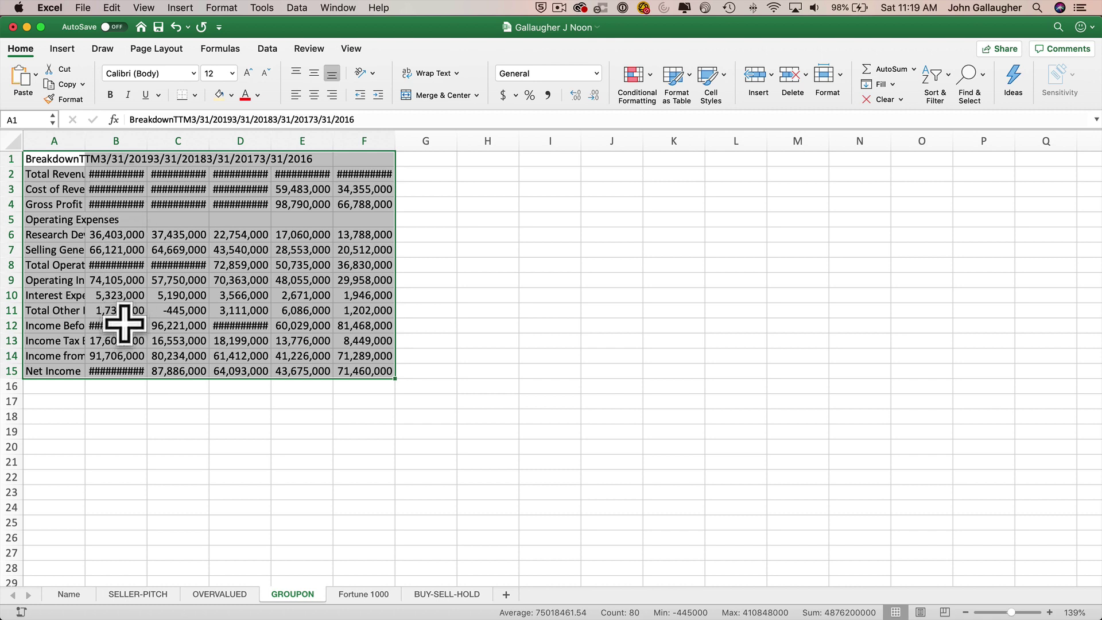
Step: Autofit the widths of columns B through F to their values and save the workbook
double_click(148, 140)
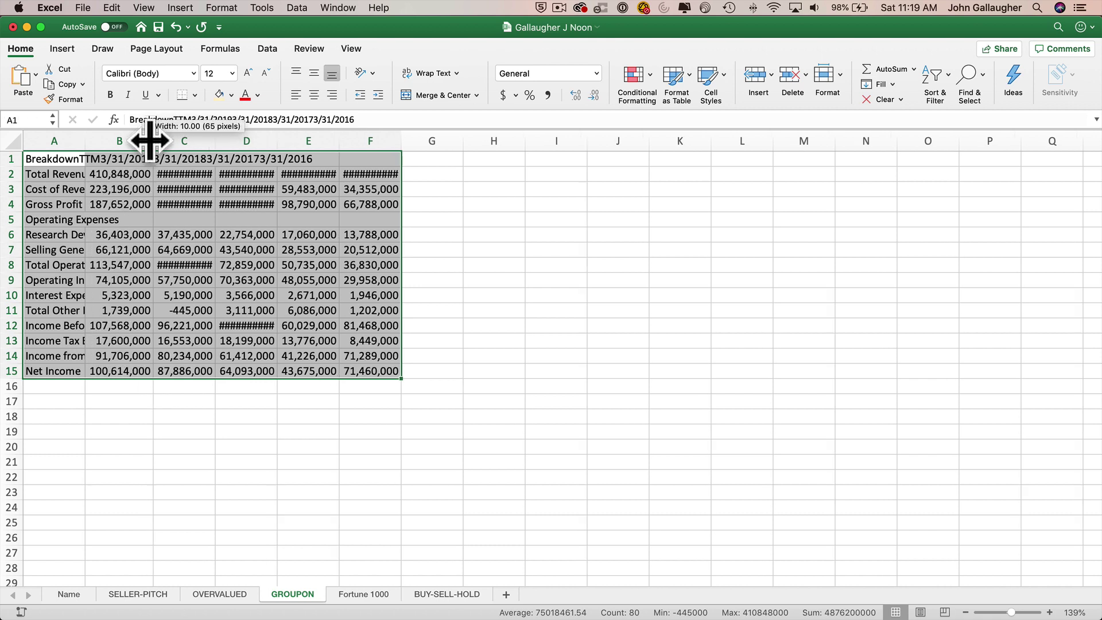
double_click(216, 140)
double_click(289, 140)
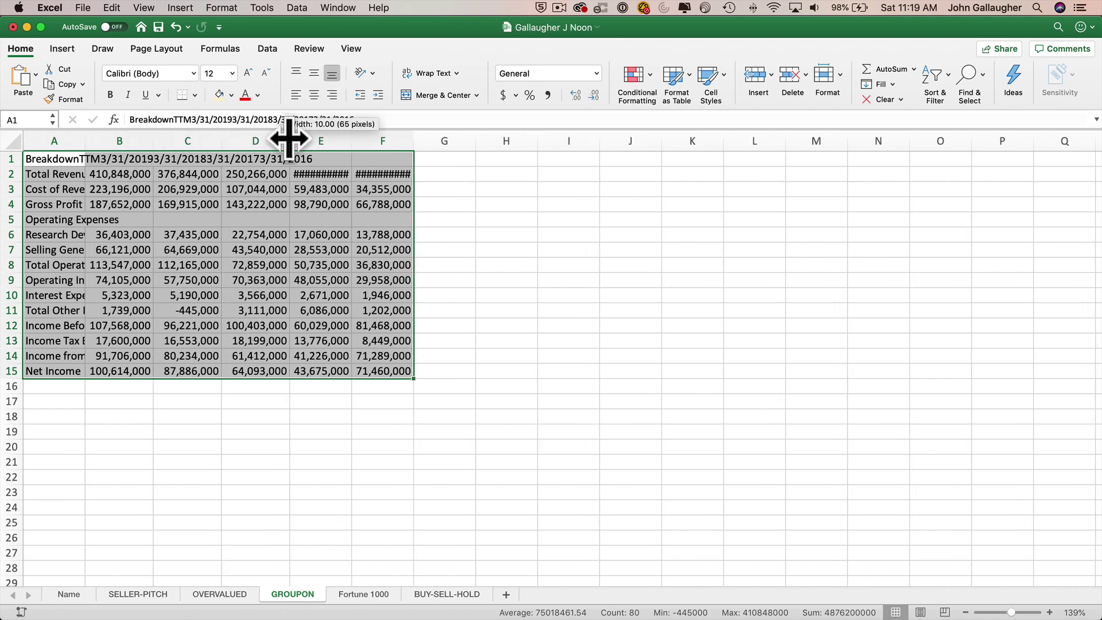
double_click(351, 141)
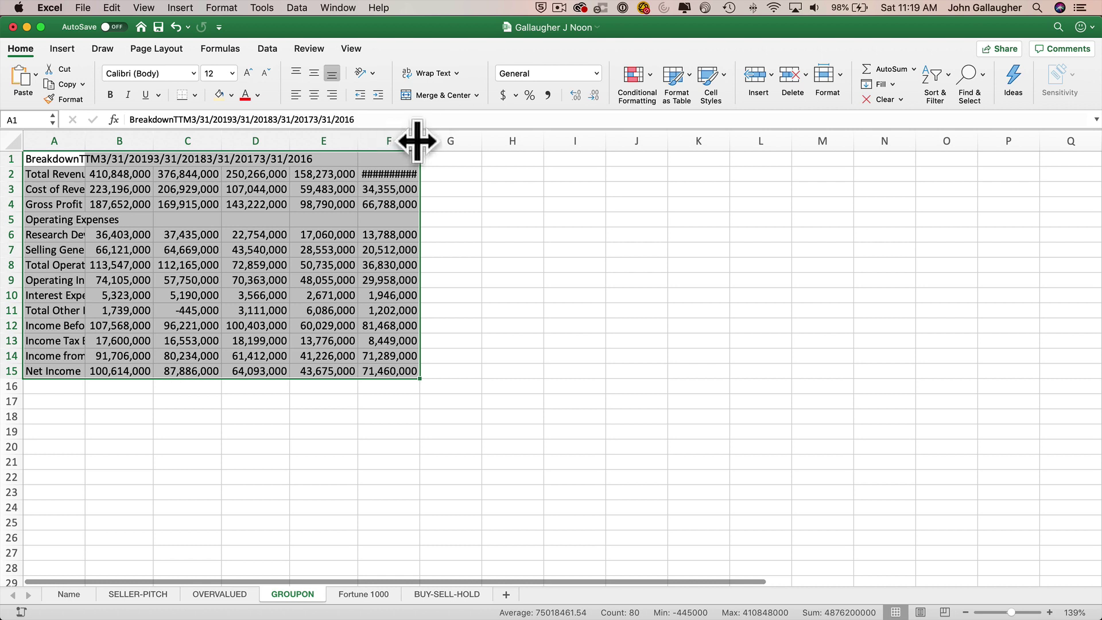
double_click(417, 140)
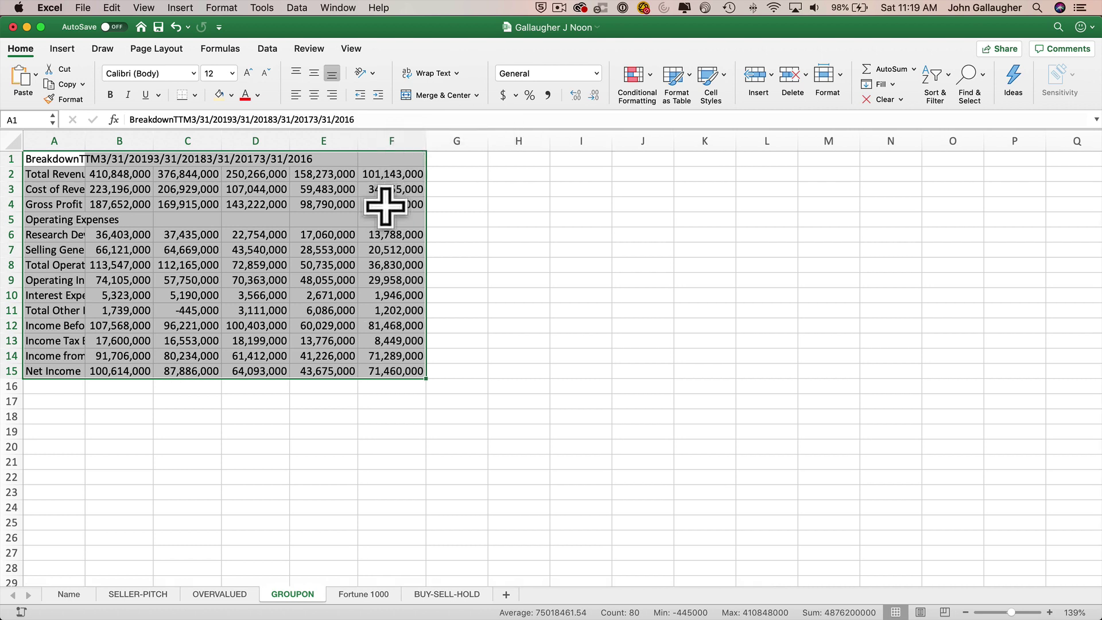
key(super+s)
Step: Read part d of question 4 in Word and check the header labels of the Income Statement on Yahoo Finance in Chrome
key(super+Tab)
key(super+Tab)
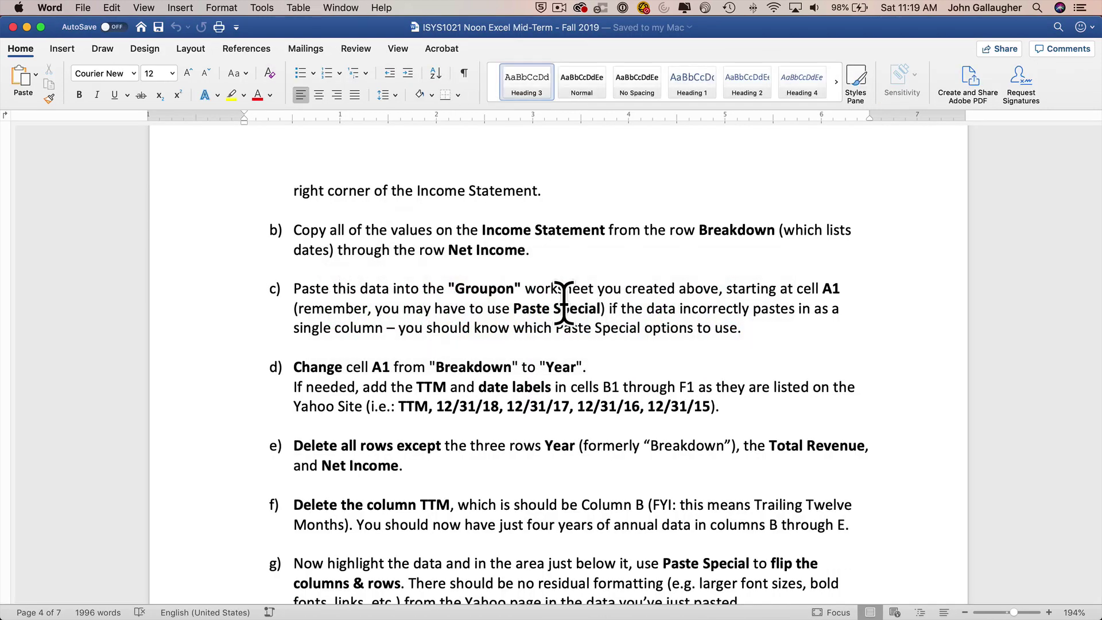
scroll(564, 303, down, 2)
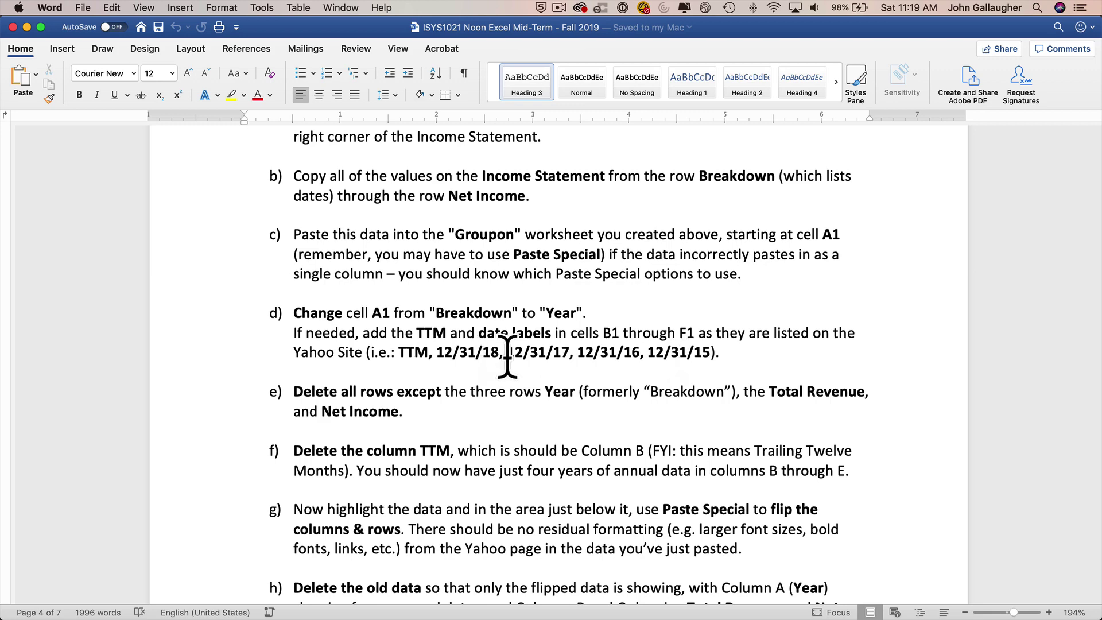
key(super+Tab)
key(super+Tab)
key(super+Tab)
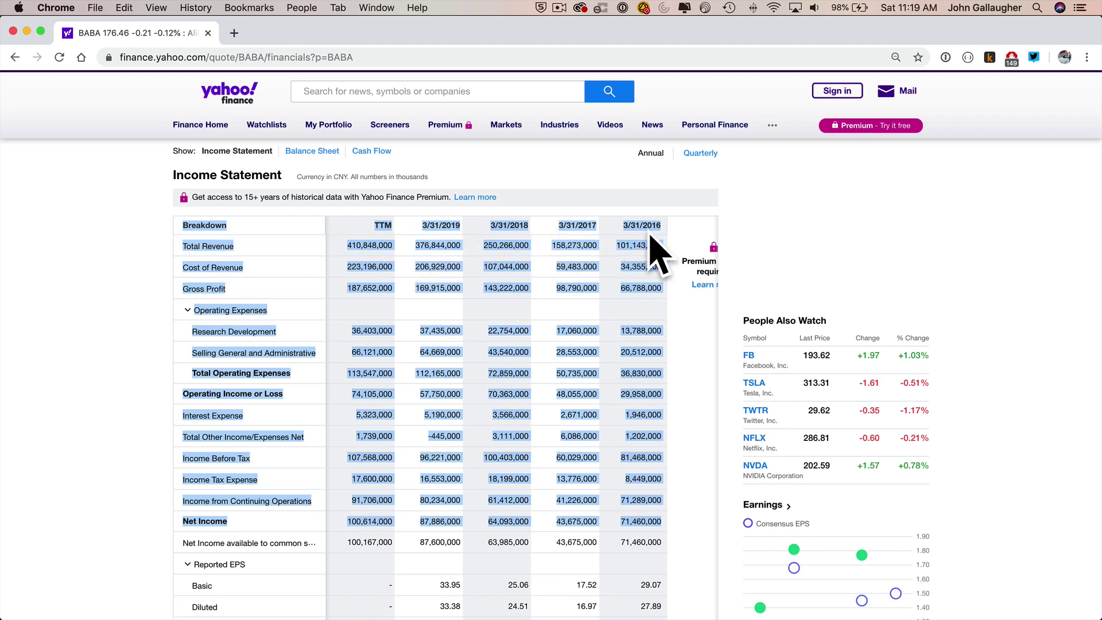
Step: Back in Excel, fill A1 through F1 with the labels Year, TTM, 3/31/19, 3/31/18, 3/31/17 and 3/31/16
key(super+Tab)
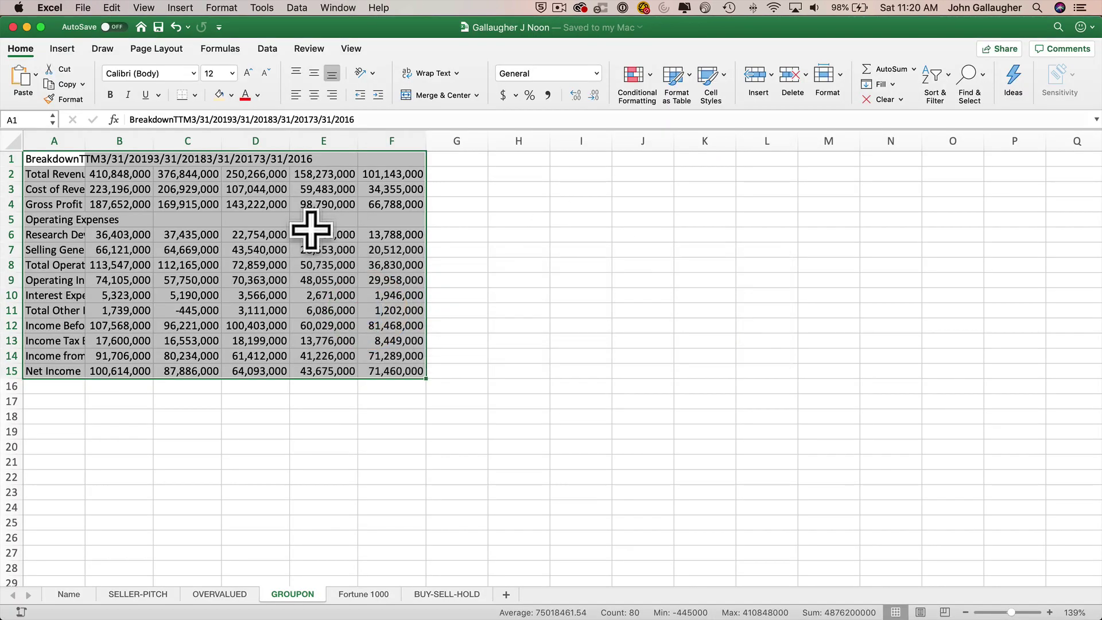
click(58, 161)
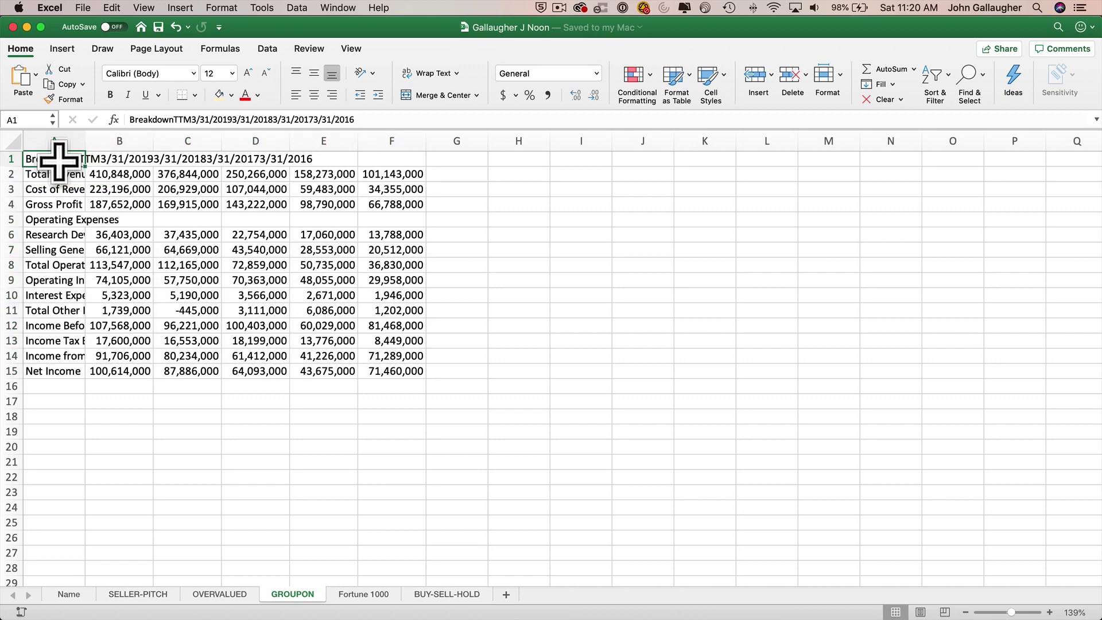
text(Year)
key(Tab)
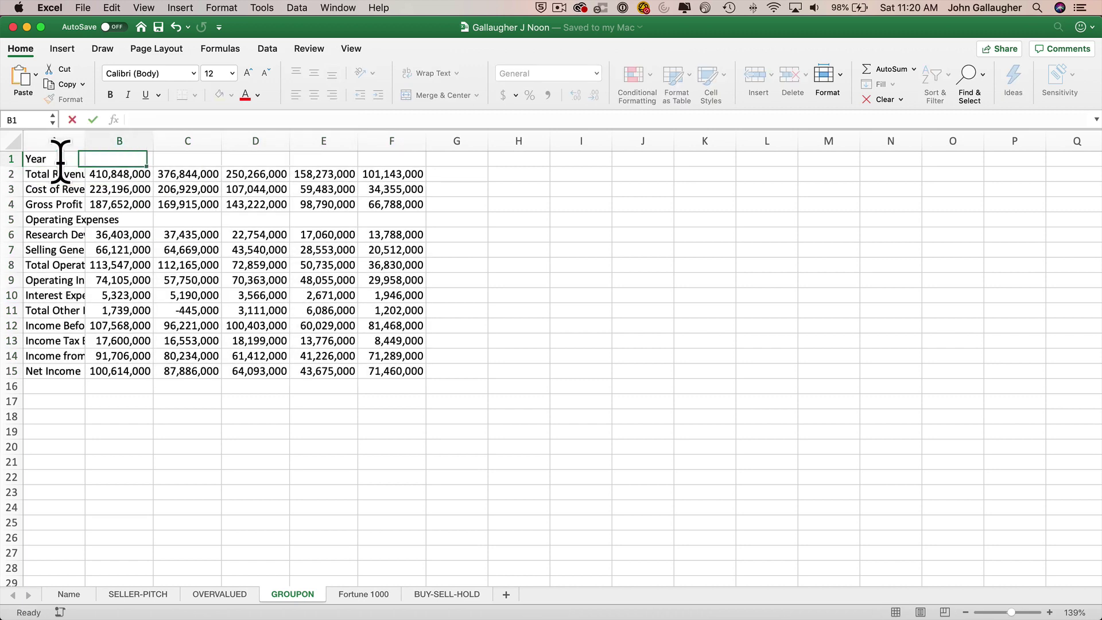
key(Tab)
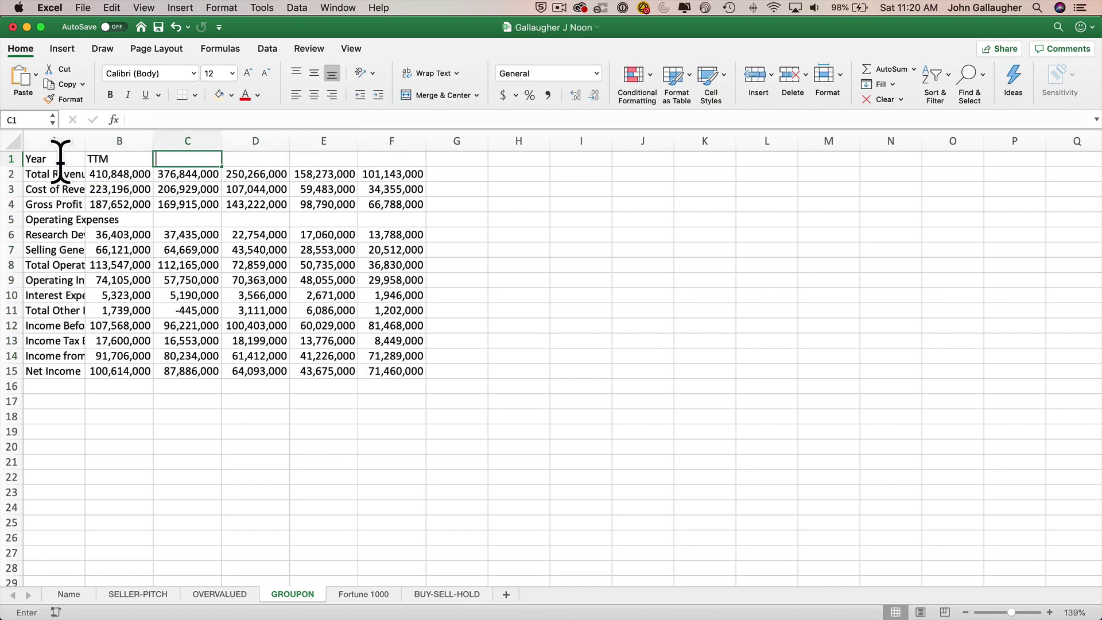
text(3/31/19)
key(Tab)
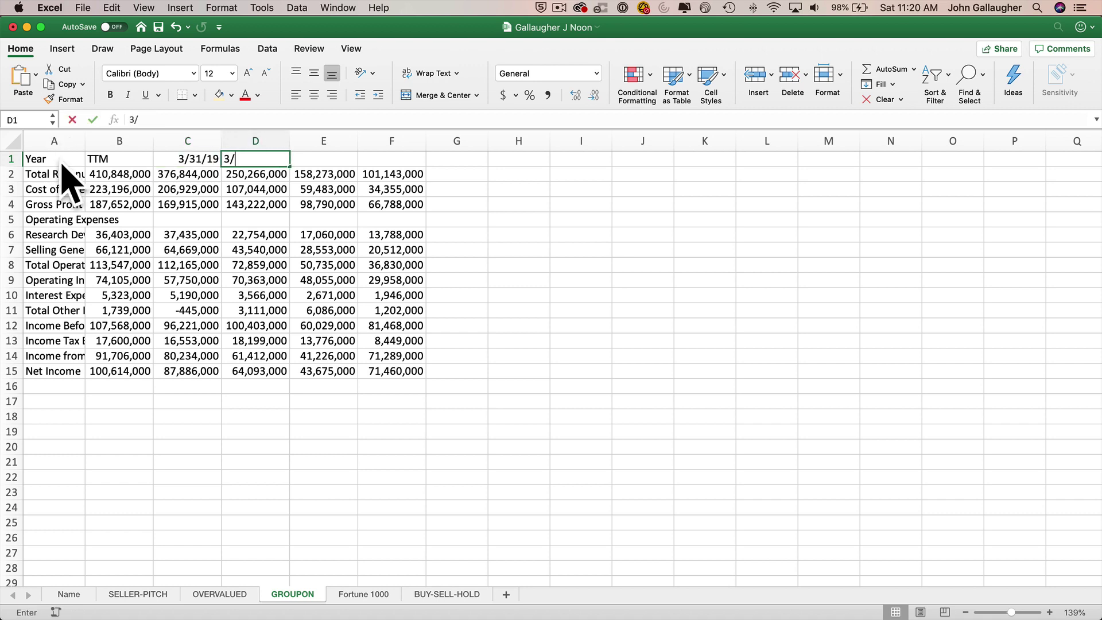
key(Tab)
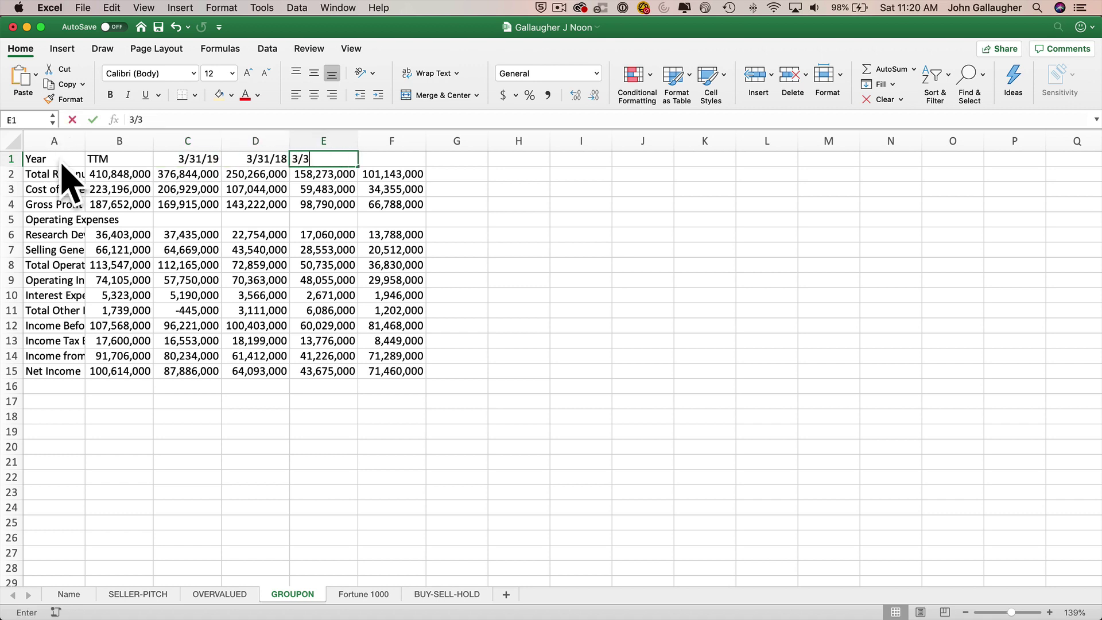
text(3/31/17)
key(Tab)
text(3)
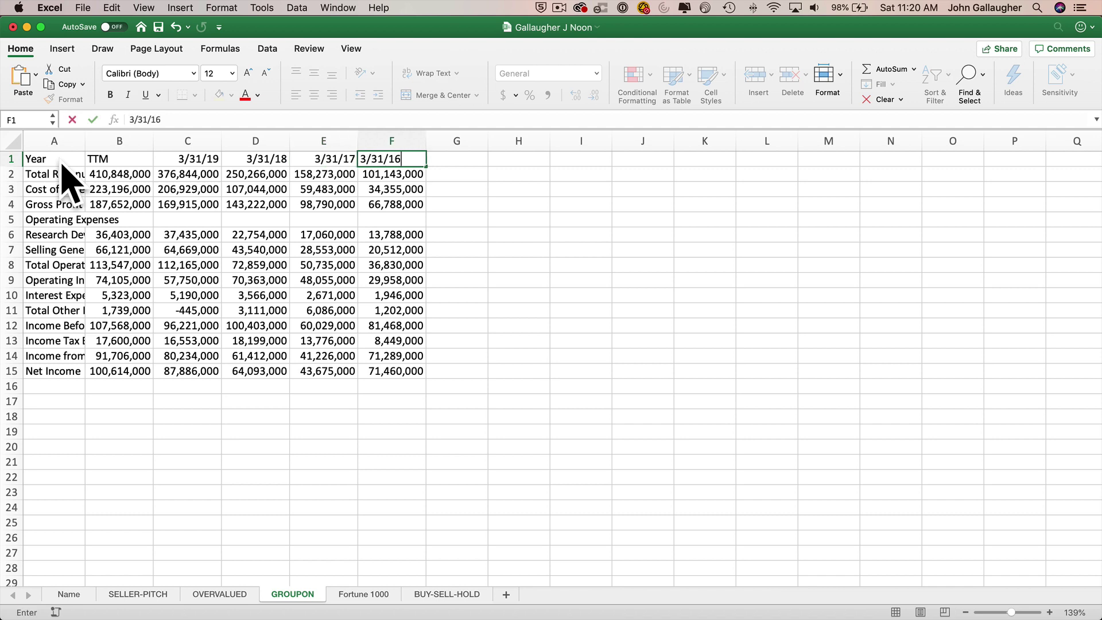
text(/31/16)
click(63, 173)
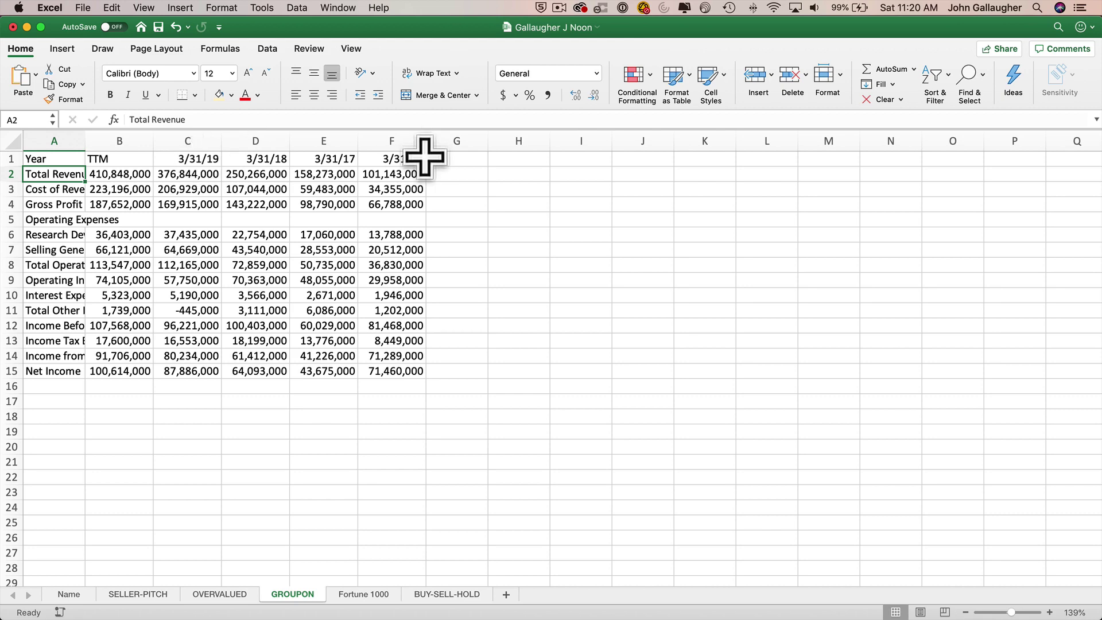
Step: Return to the Word exam document and read question 4 from part d onward
key(super+Tab)
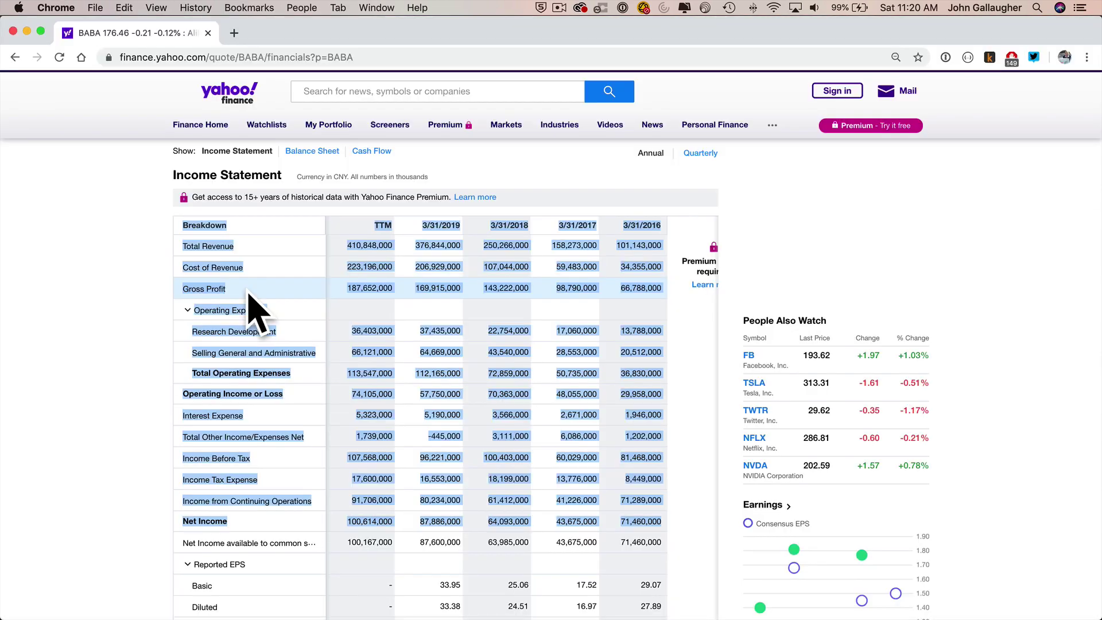
key(super+Tab)
key(super+Tab)
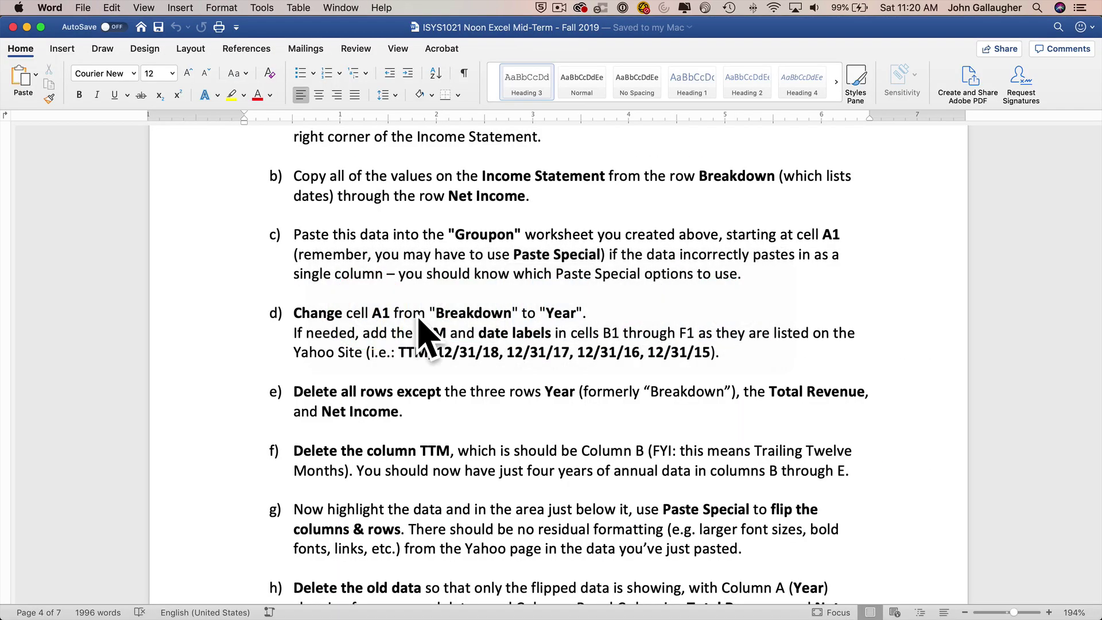
scroll(521, 289, down, 3)
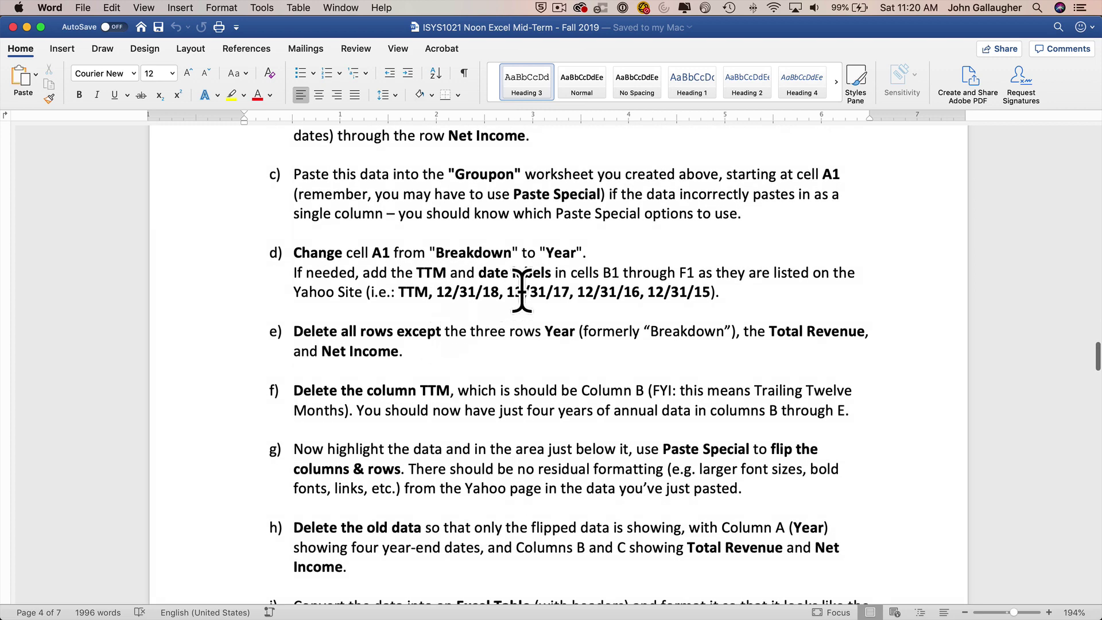
Step: Read part e of question 4, switch to Excel and autofit column A to its labels
scroll(631, 269, down, 3)
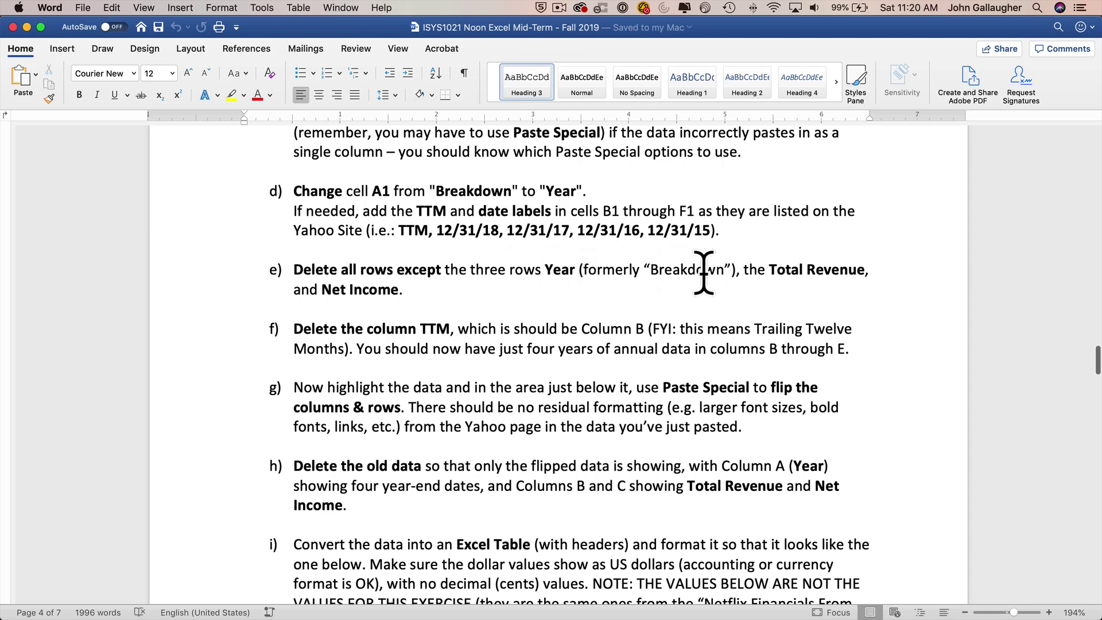
key(super+Tab)
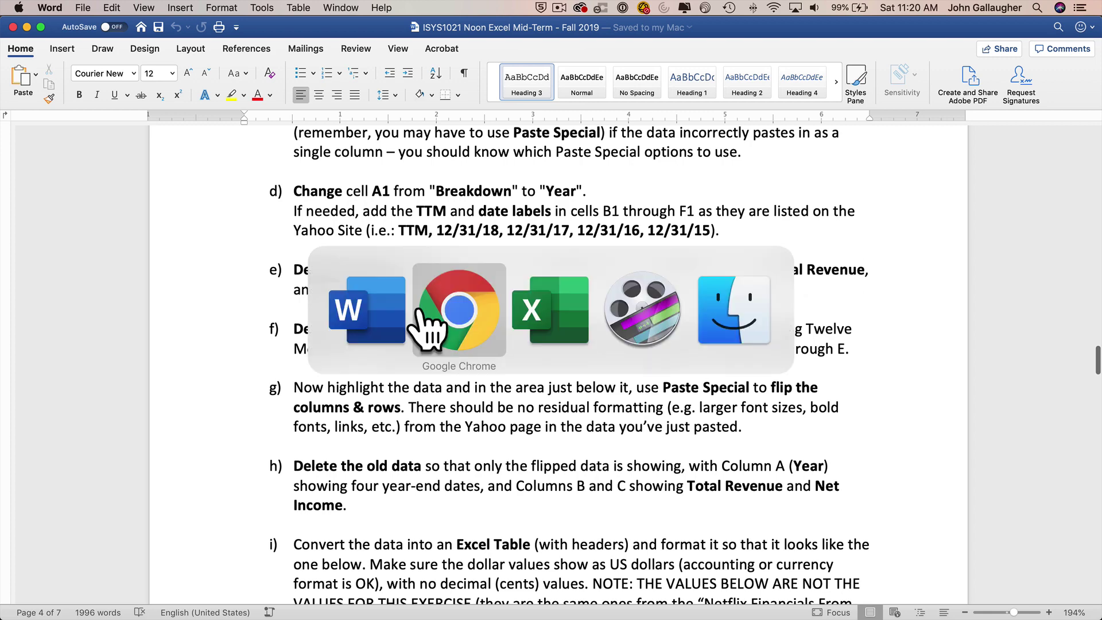
key(super+Tab)
key(super+Tab)
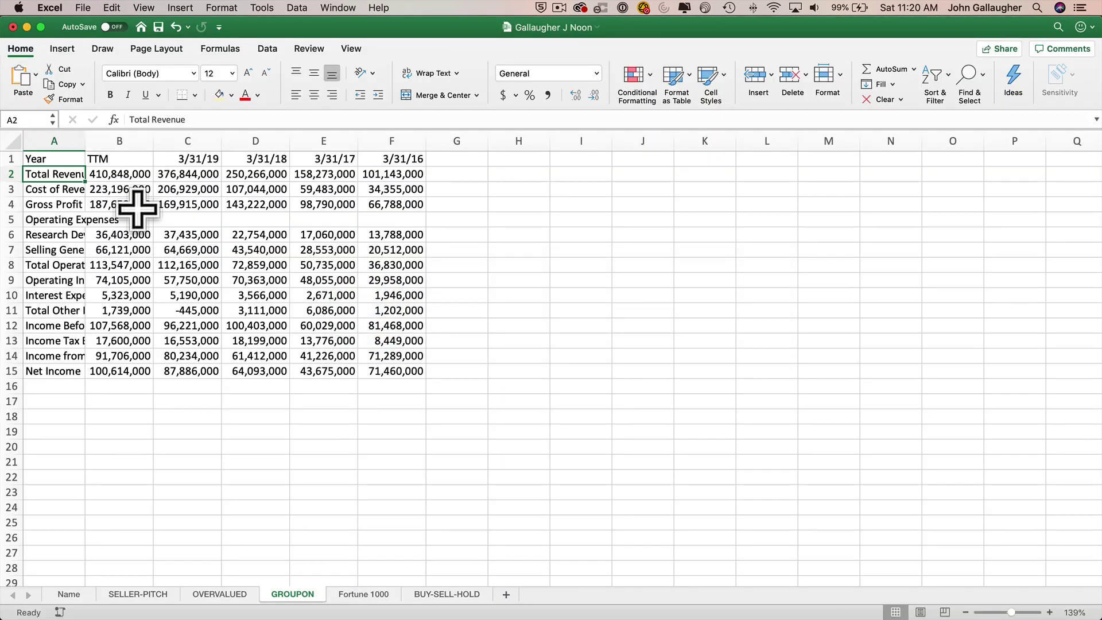
double_click(86, 138)
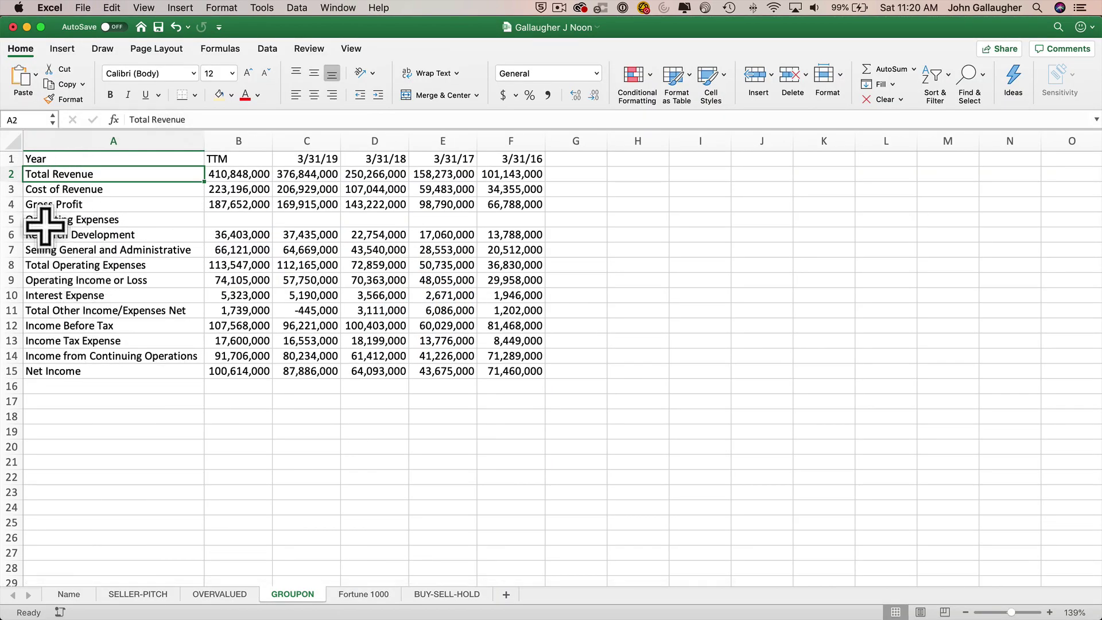
Step: Delete rows 3 through 14, from Cost of Revenue to Income from Continuing Operations, and autofit column A again
click(12, 188)
drag(11, 189, 12, 353)
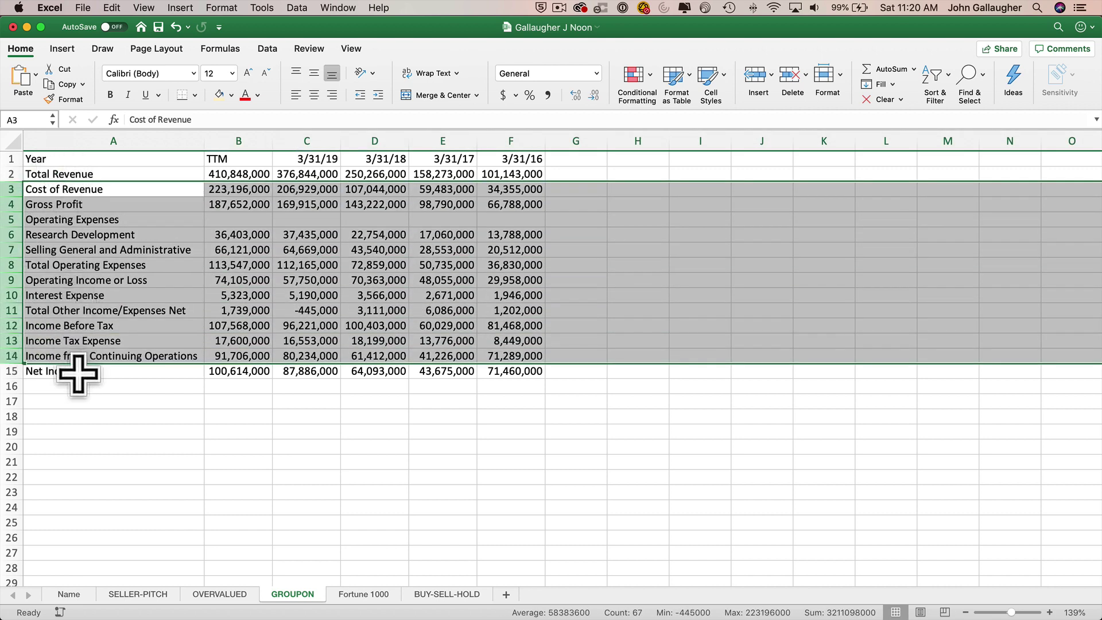
drag(14, 186, 18, 350)
click(13, 189)
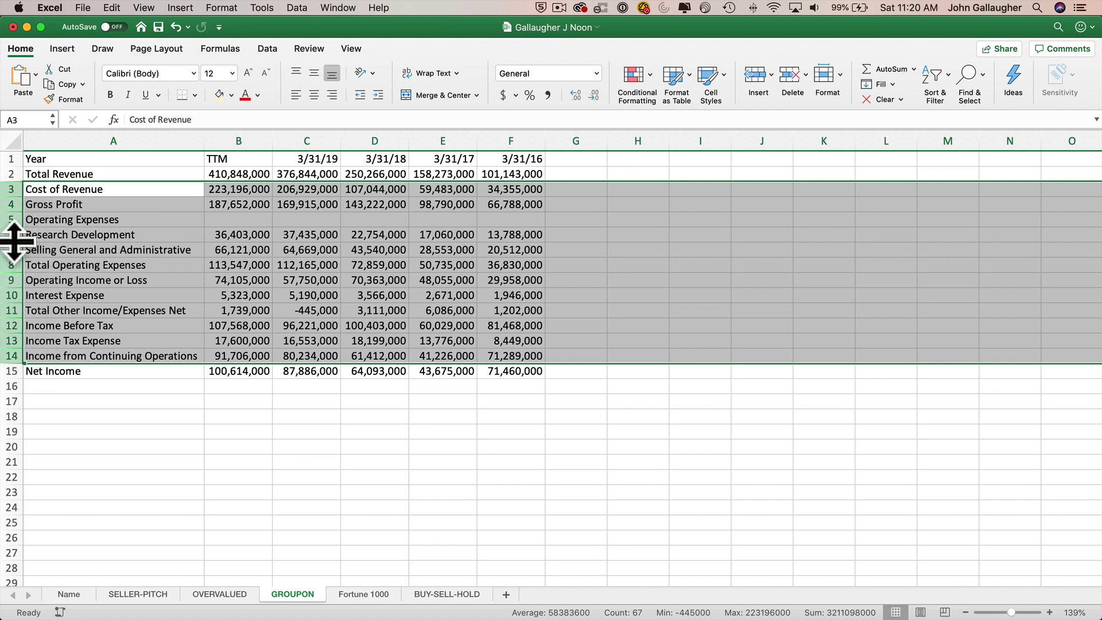
right_click(11, 213)
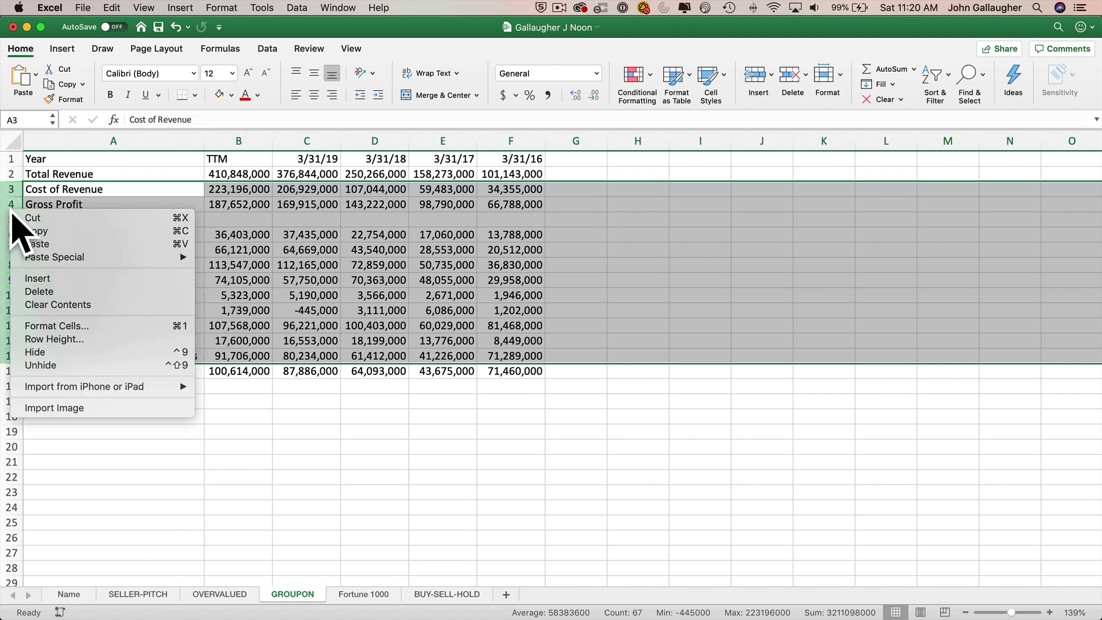
click(59, 292)
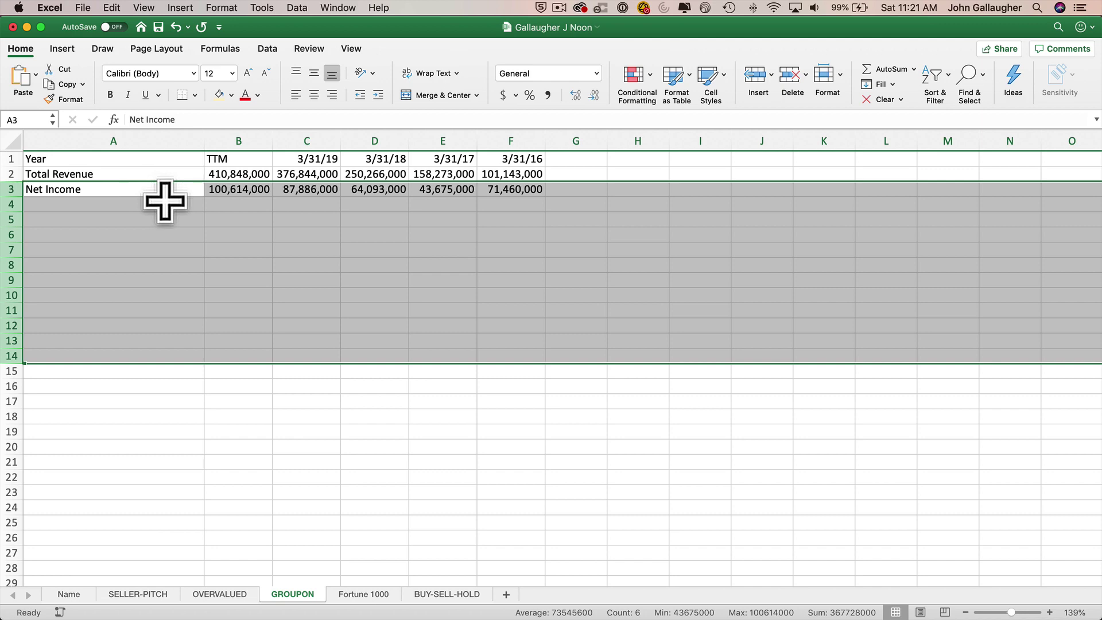
double_click(205, 138)
Step: Switch to the Word exam document and read part f of question 4
key(super+Tab)
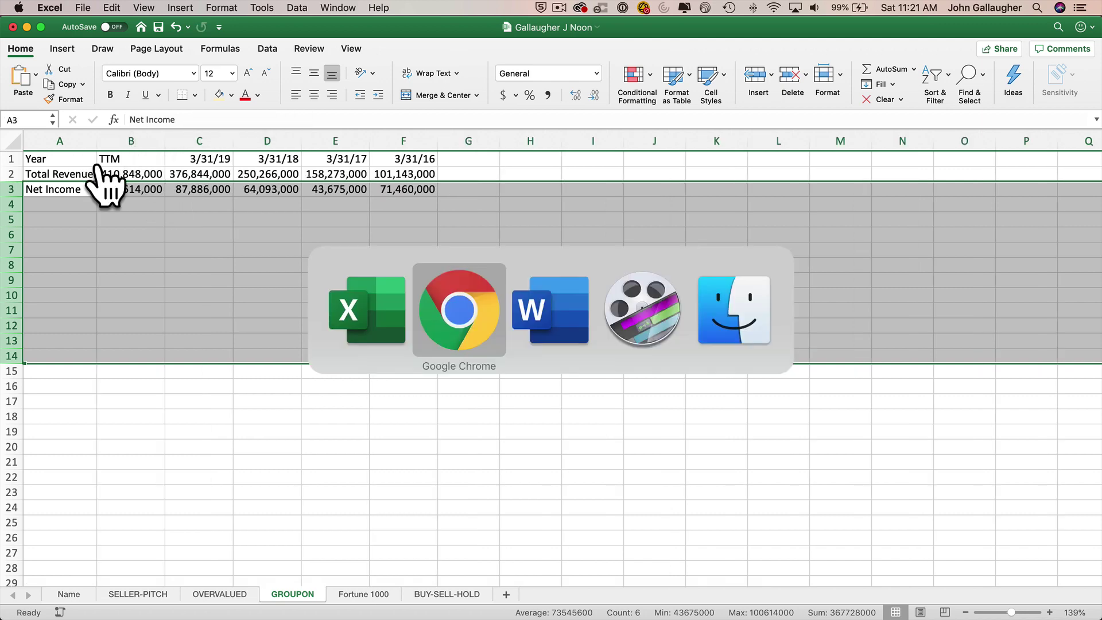
key(super+Tab)
key(super+Tab)
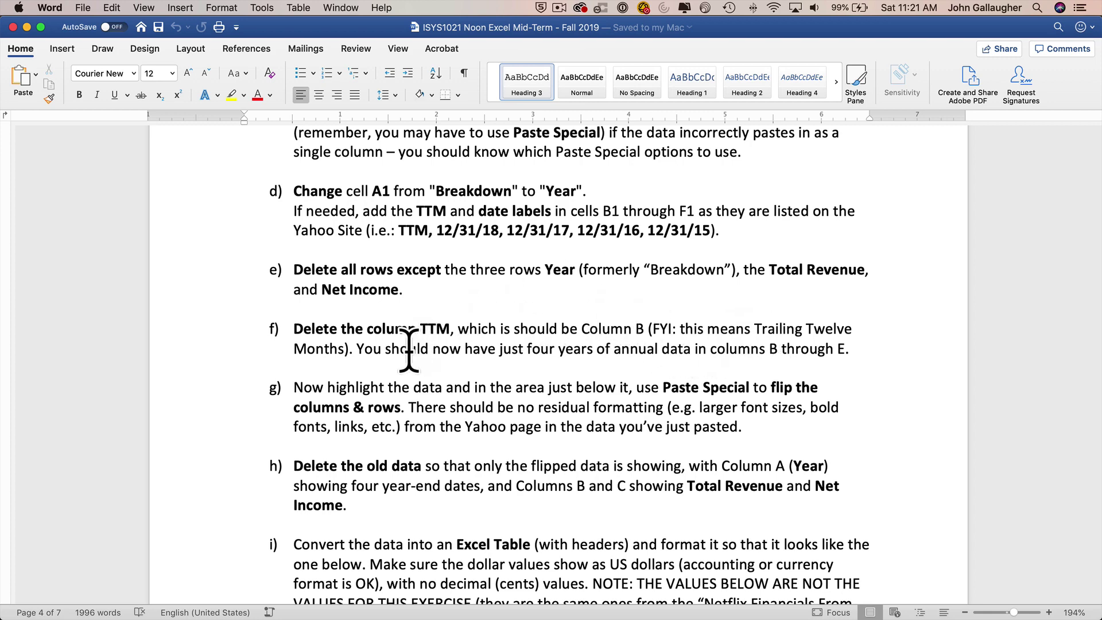
Step: Return to Excel and delete the TTM column B from the GROUPON worksheet
key(super+Tab)
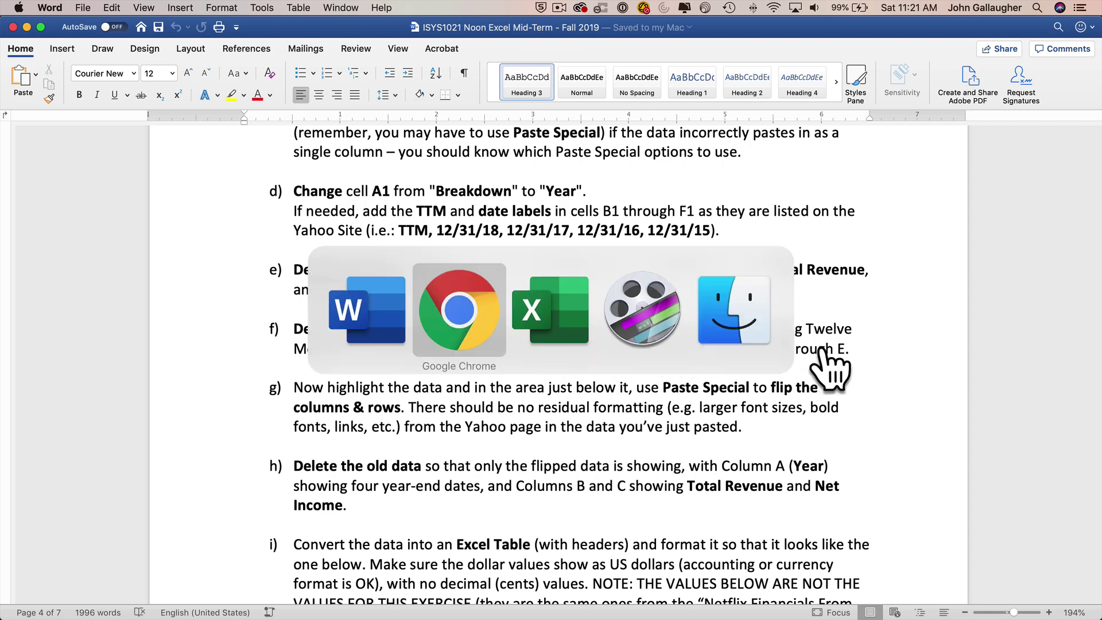
key(super+Tab)
key(super+Tab)
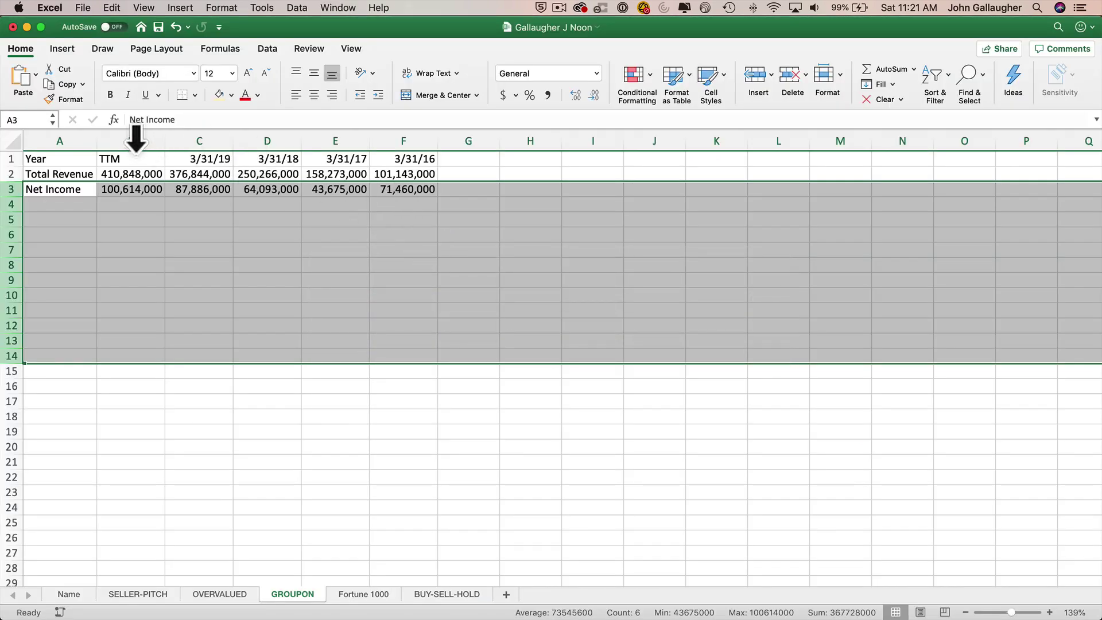
click(135, 138)
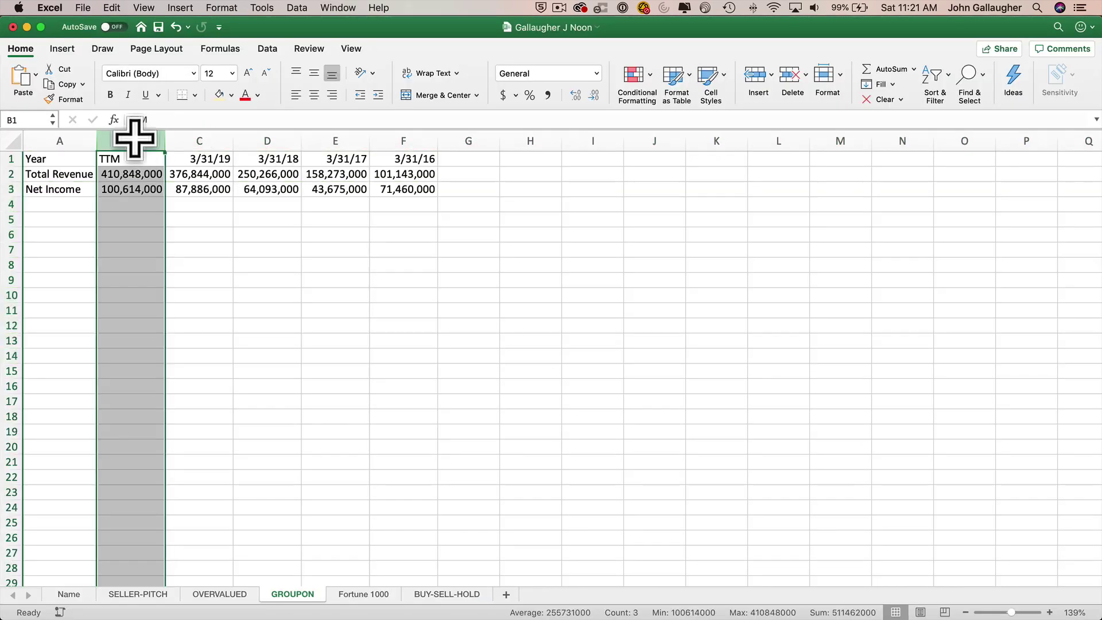
right_click(134, 133)
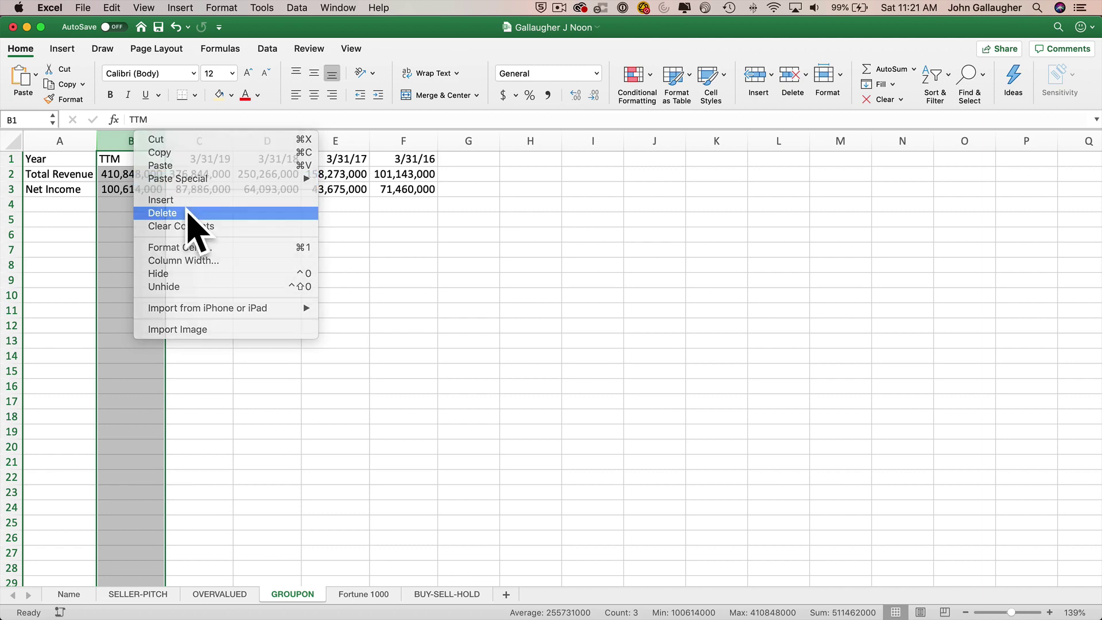
click(197, 214)
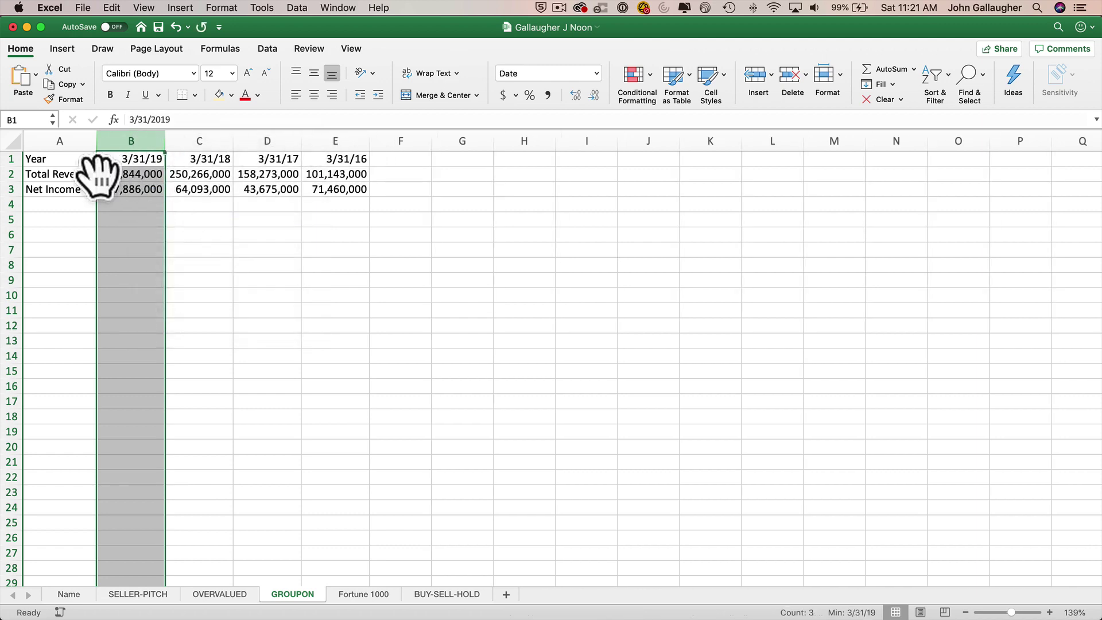
Step: Go back to Word and read part g of question 4 about flipping the columns and rows
key(super+Tab)
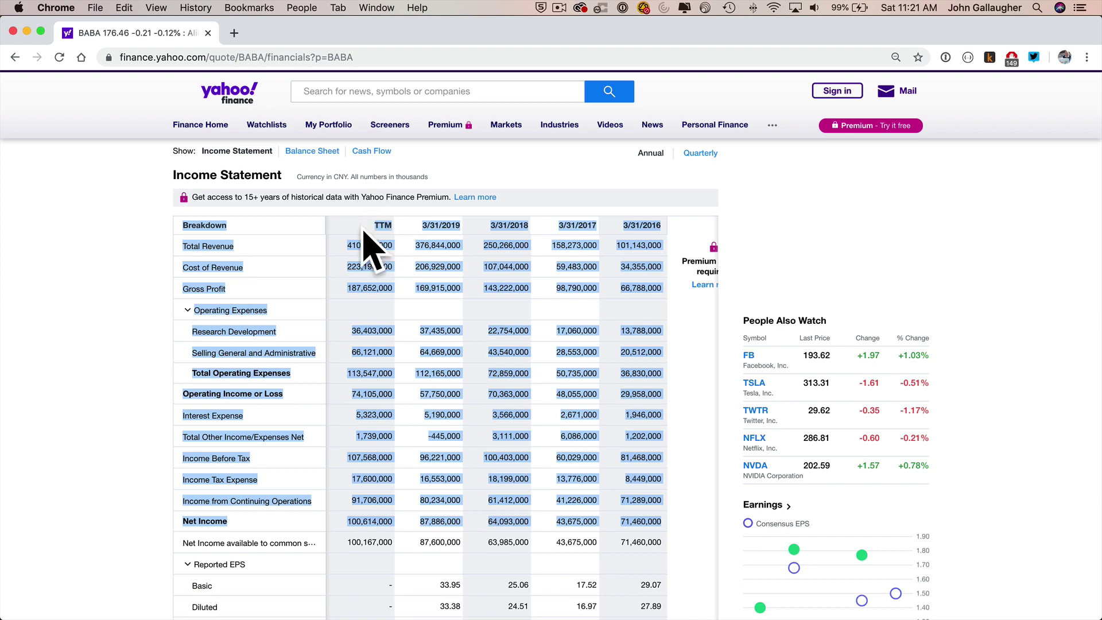
key(super+Tab)
scroll(369, 373, down, 3)
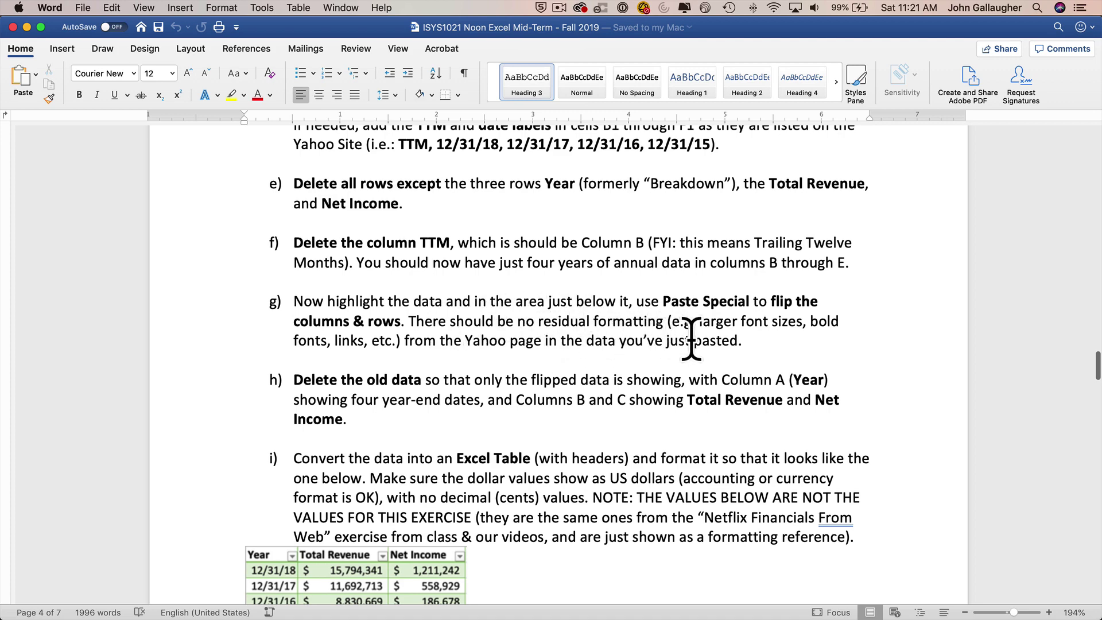
Step: In Excel, copy A1:E3 and use Paste Special with Values and Transpose to place the flipped data starting at A4
key(super+Tab)
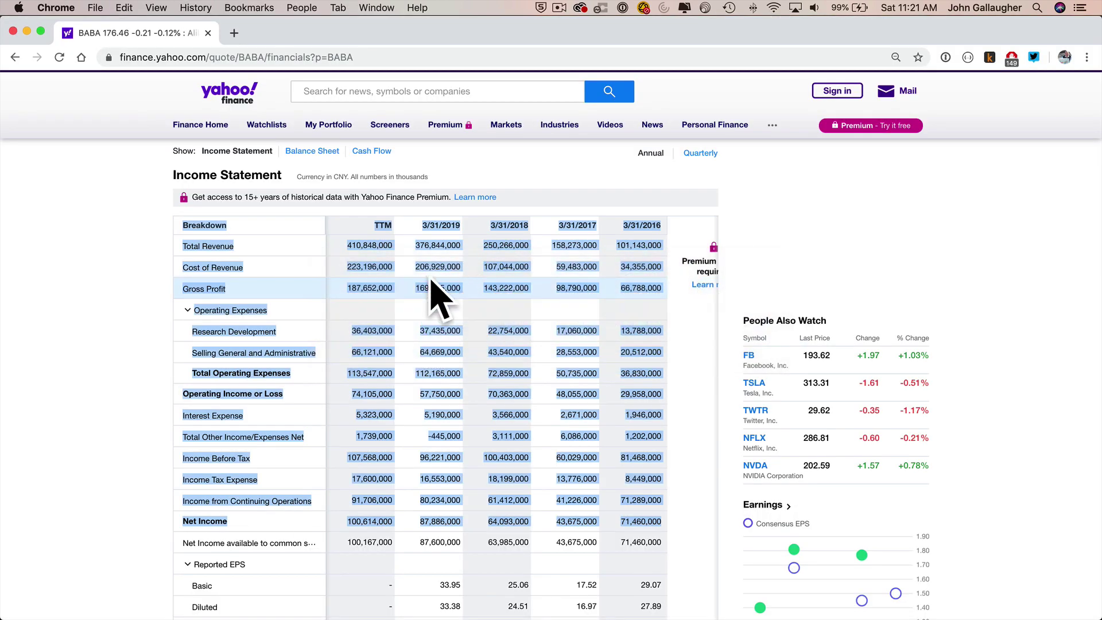
key(super+Tab)
key(super+Tab)
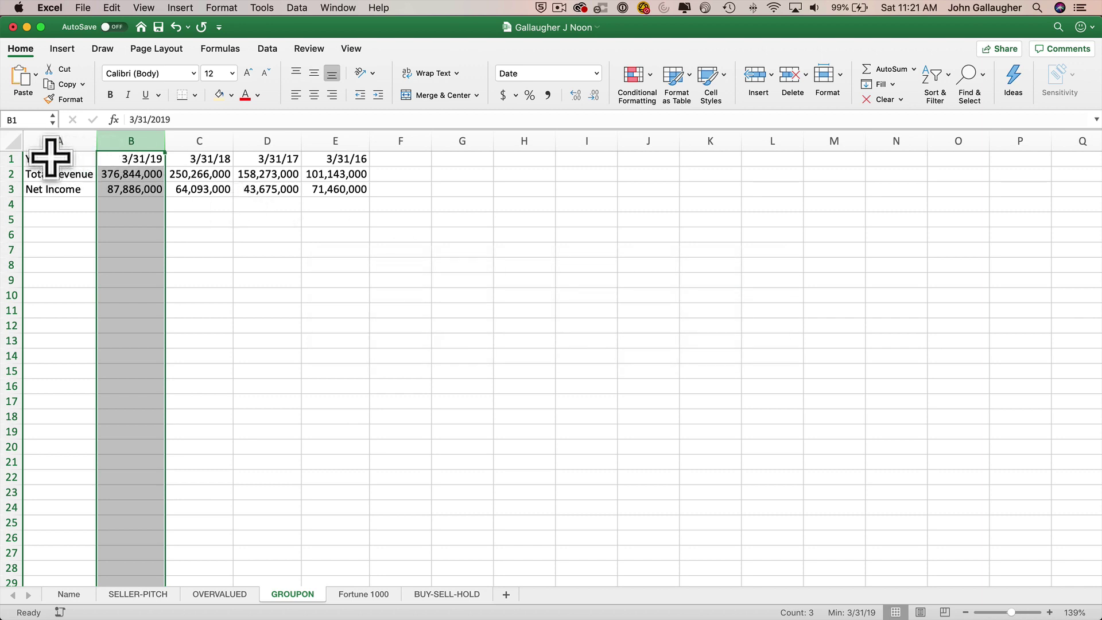
drag(50, 160, 334, 187)
key(super+c)
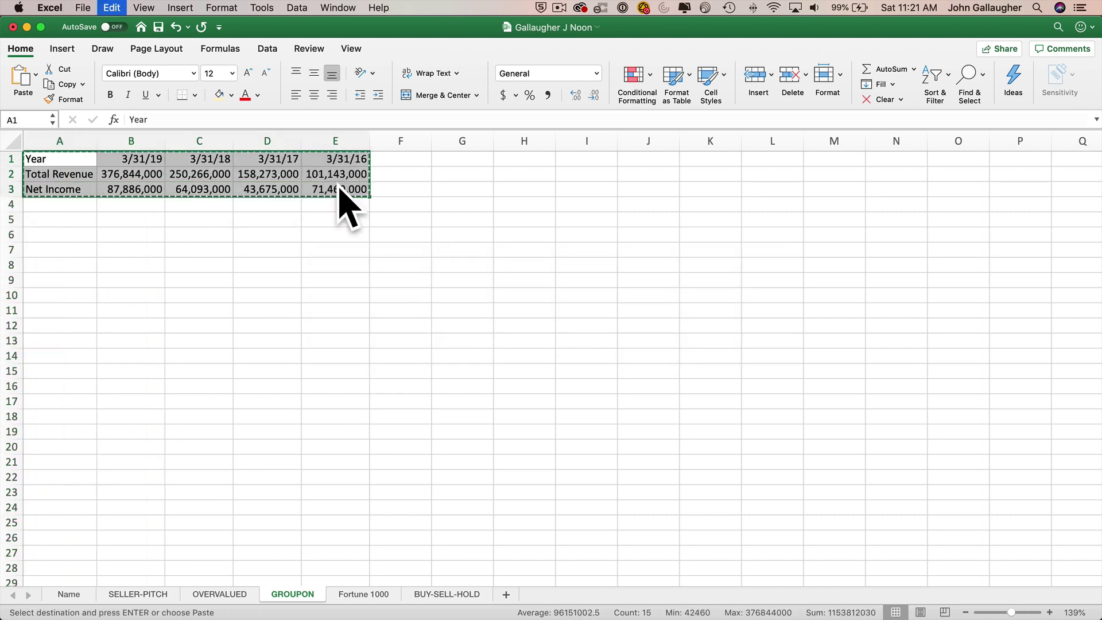
click(53, 207)
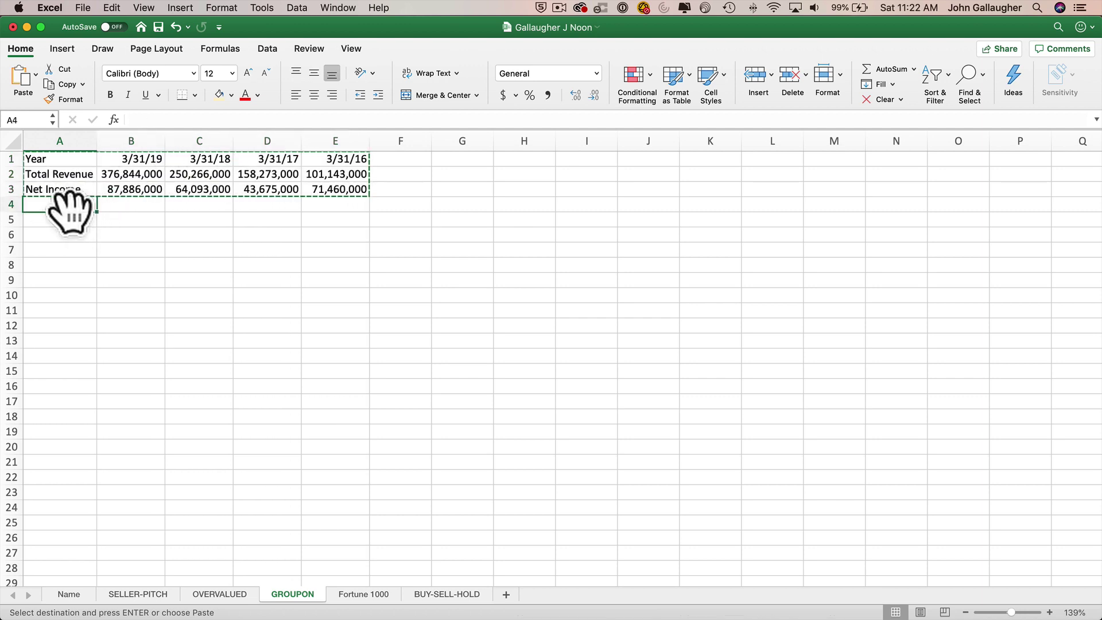
click(36, 73)
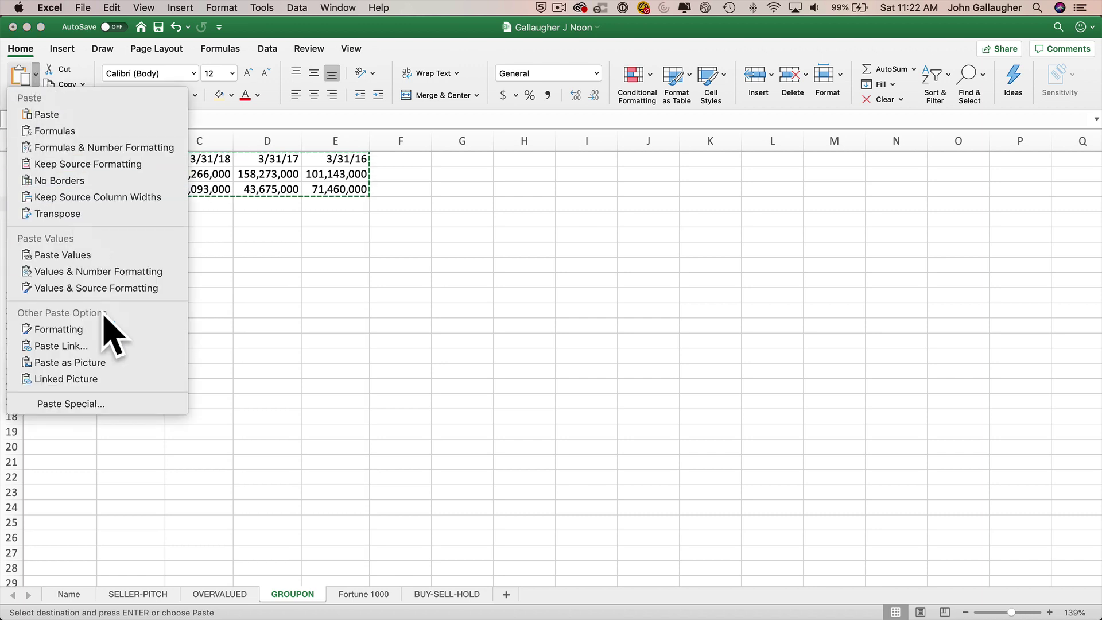
click(121, 404)
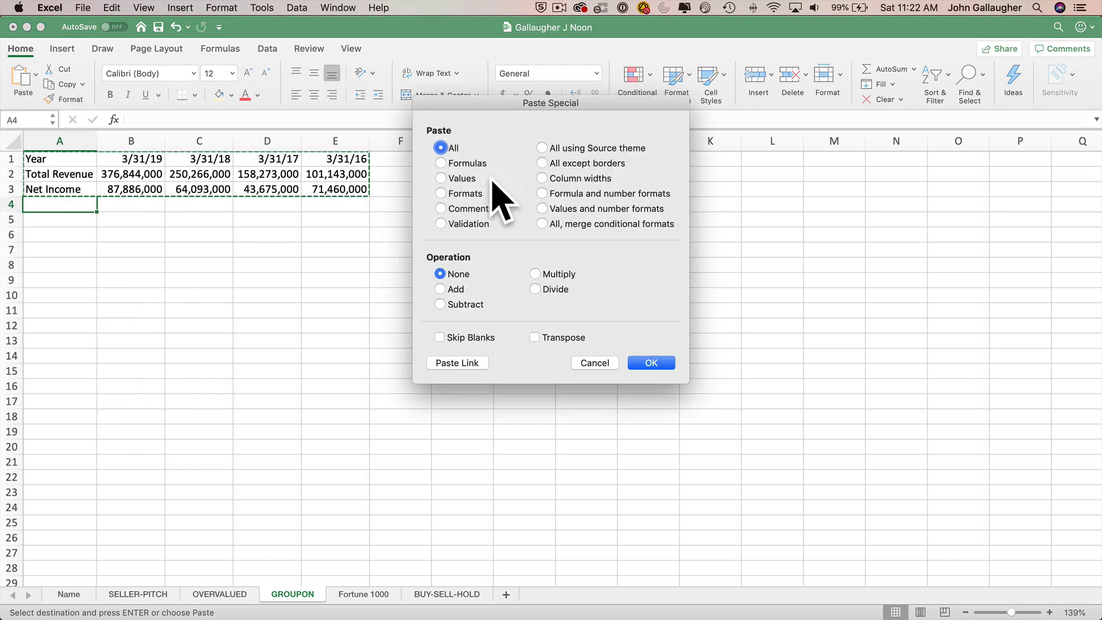
click(546, 338)
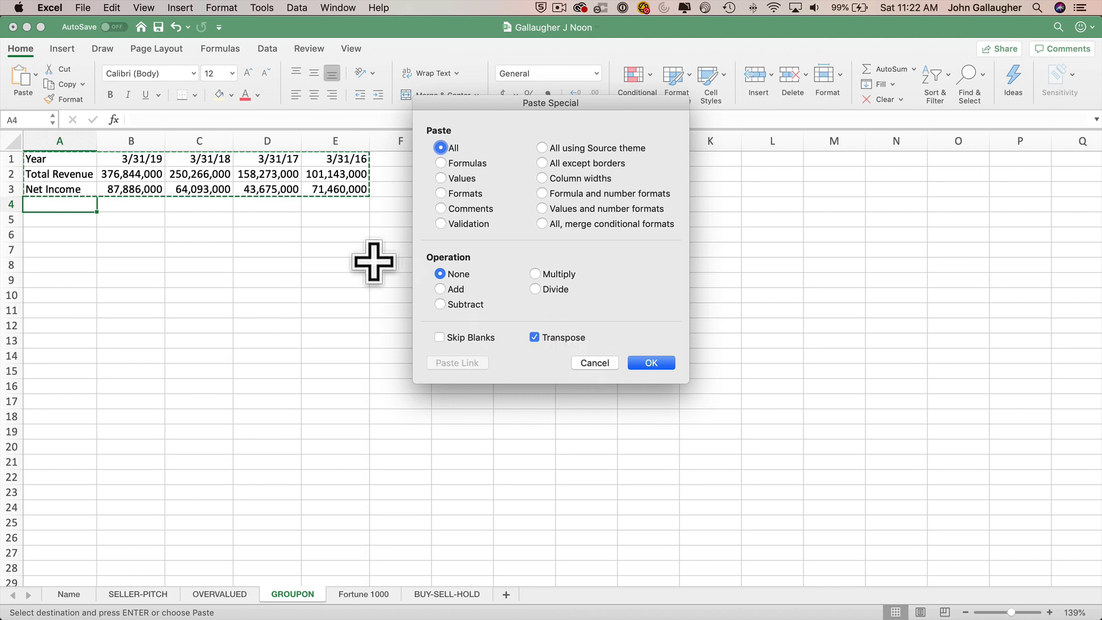
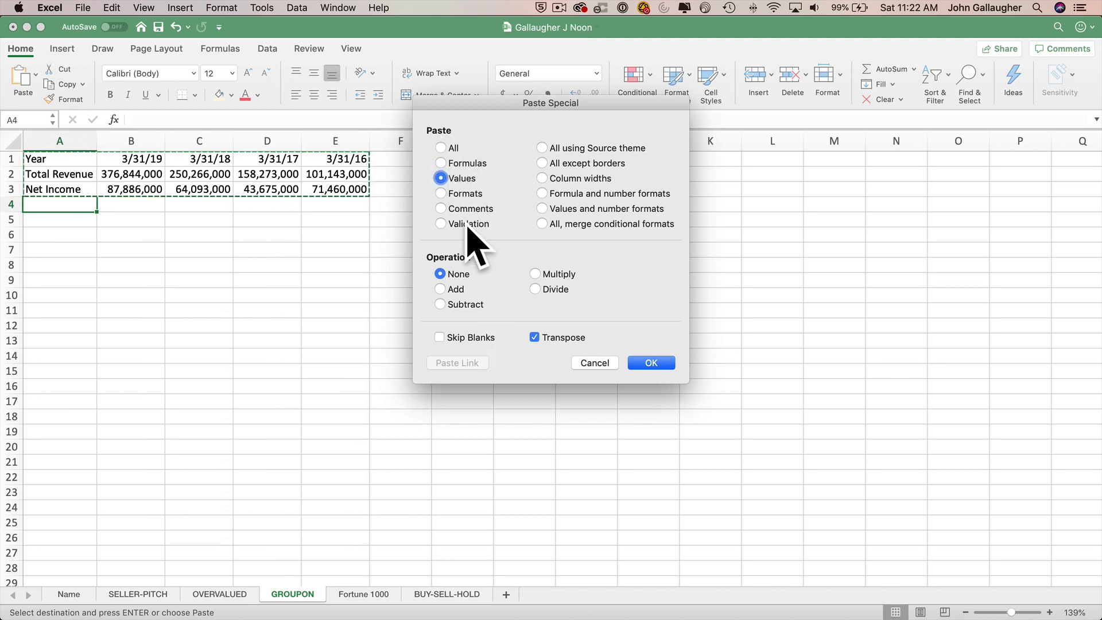
click(467, 173)
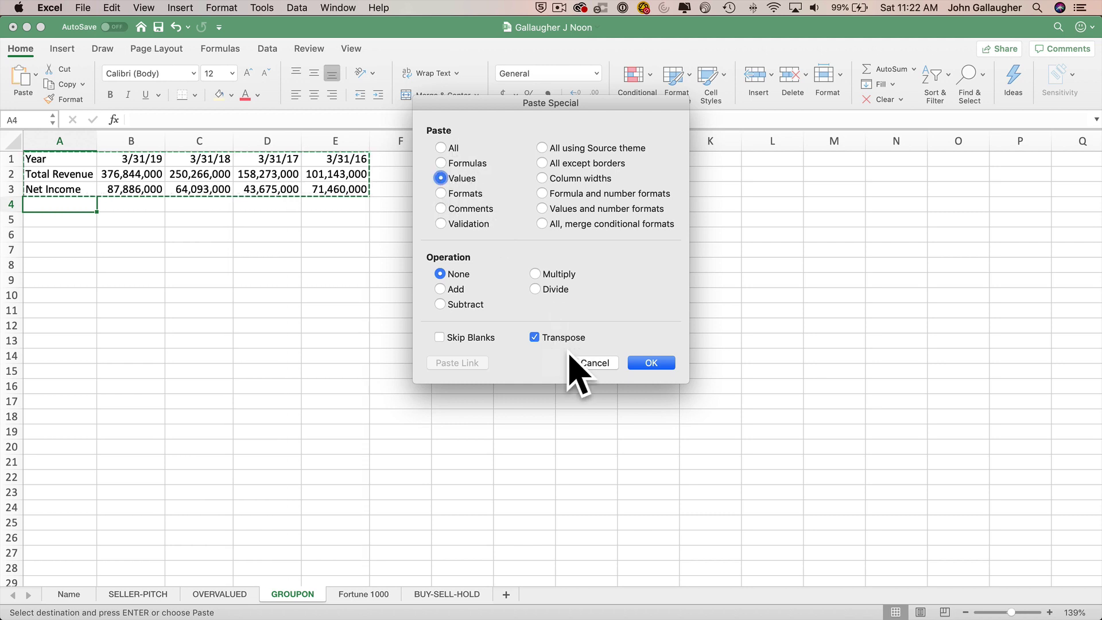
click(651, 363)
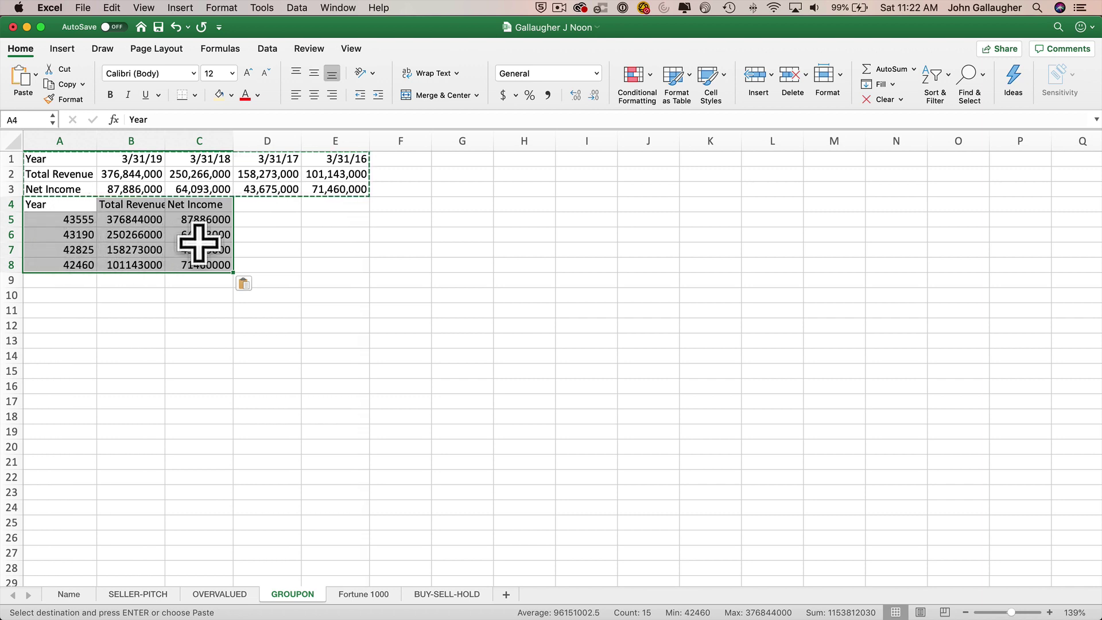
Step: Switch to Word and read part h of question 4 about removing the old data
key(super+Tab)
key(super+Tab)
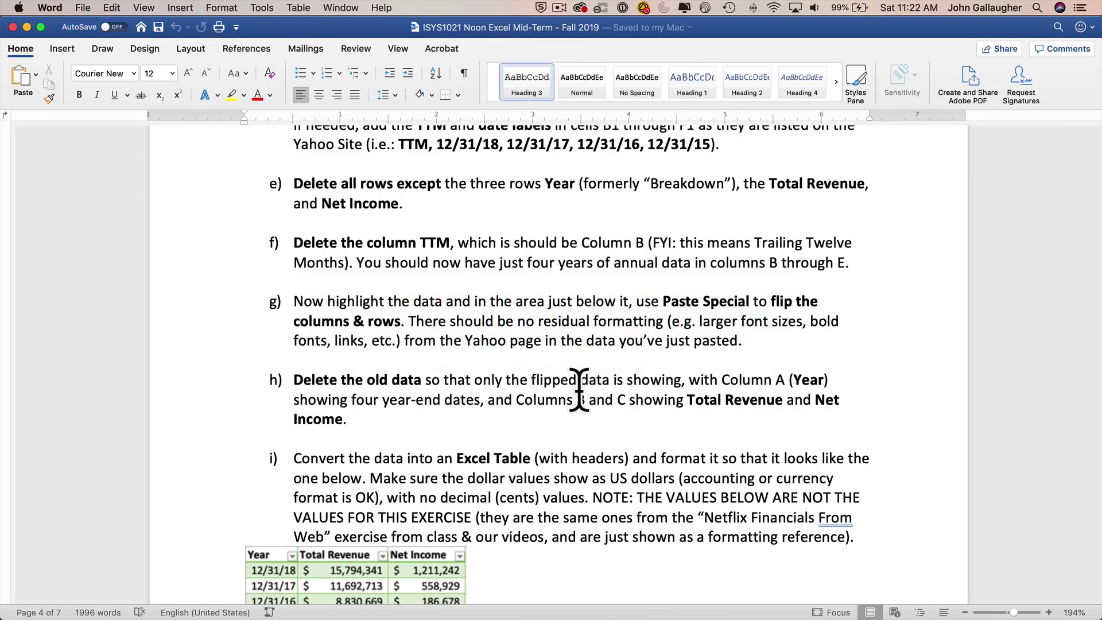
scroll(732, 385, down, 1)
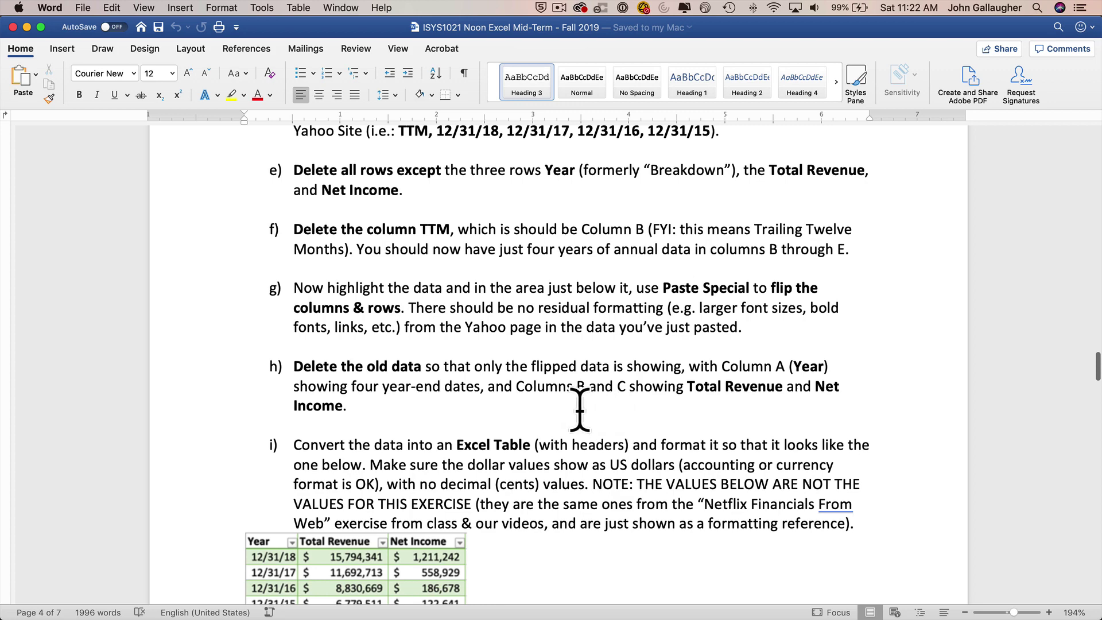
Step: Back in Excel, delete rows 1 through 3 holding the original data above the transposed block
key(super+Tab)
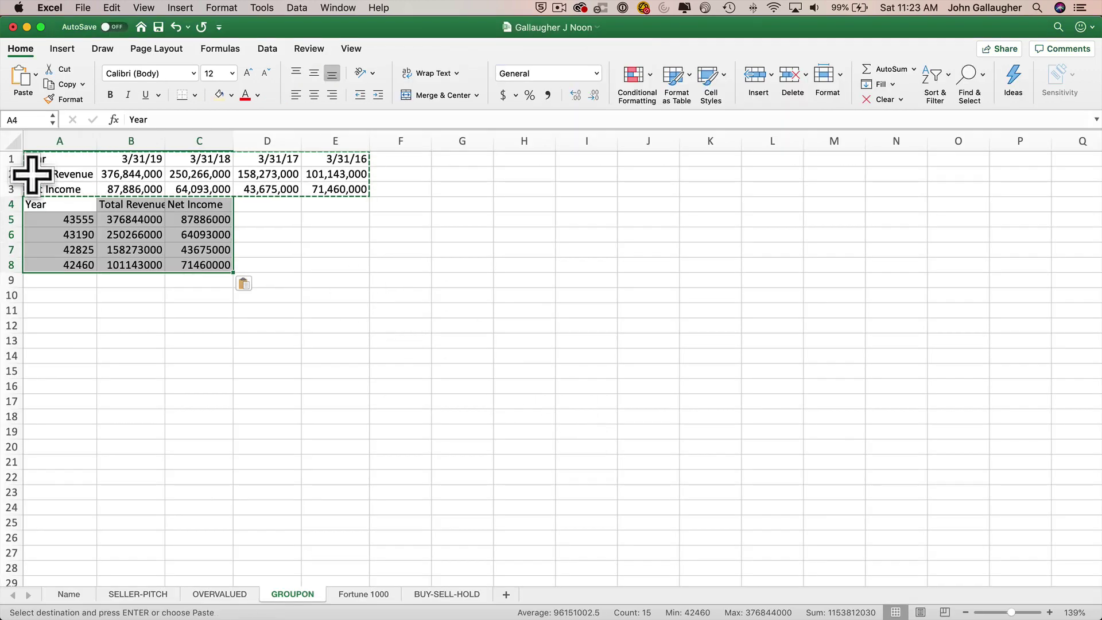
drag(15, 159, 11, 185)
click(11, 159)
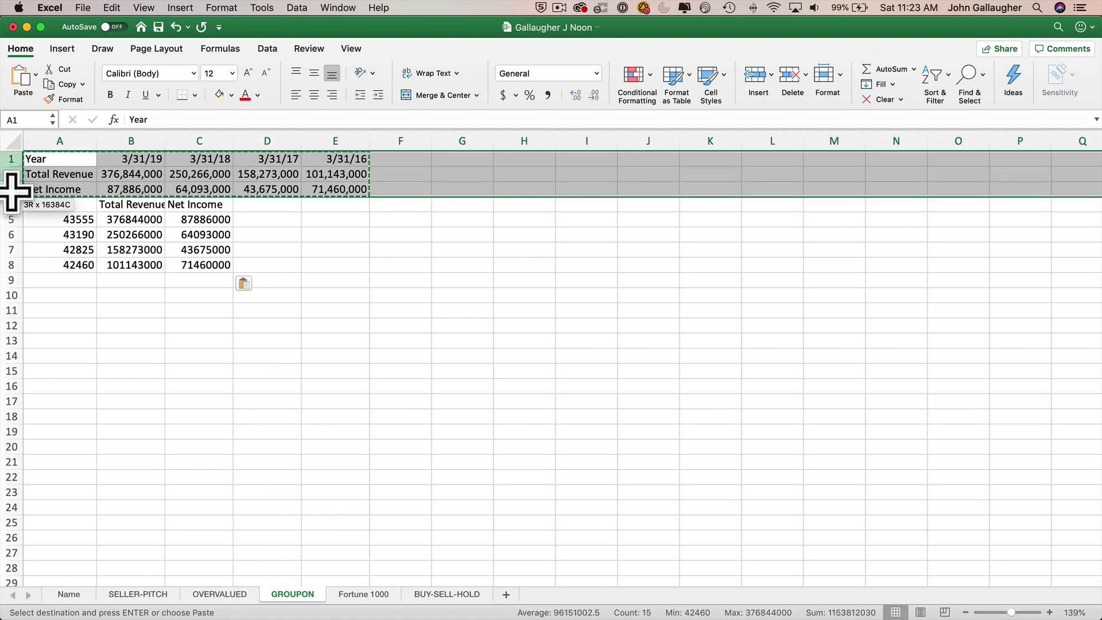
right_click(11, 172)
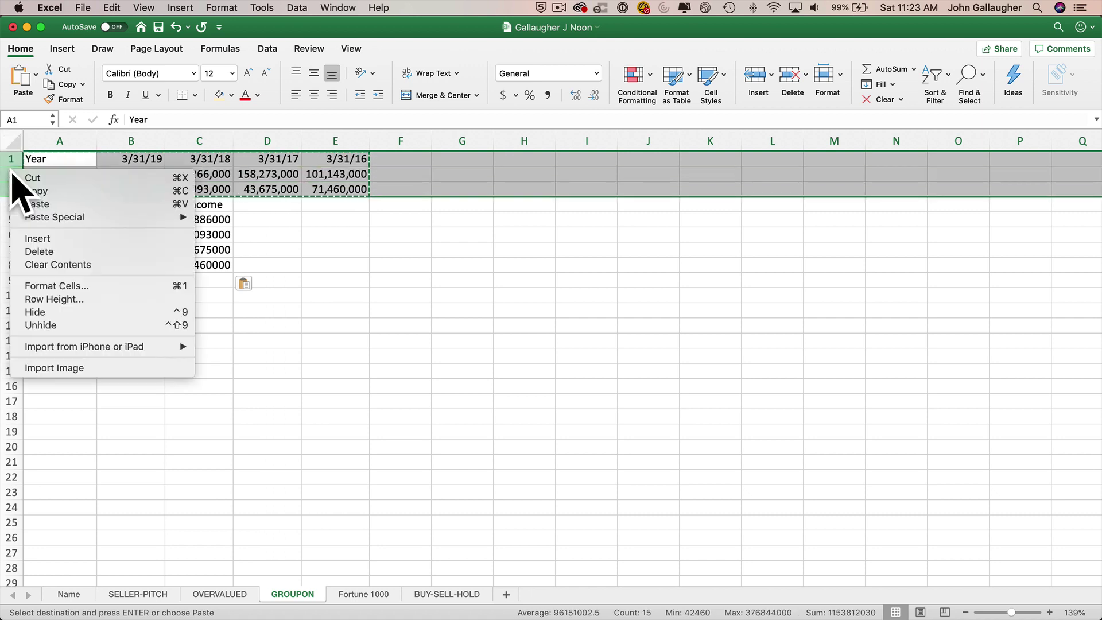
click(60, 251)
Step: Return to Word and read part i of question 4 with its sample table, rechecking the parts above it
key(super+Tab)
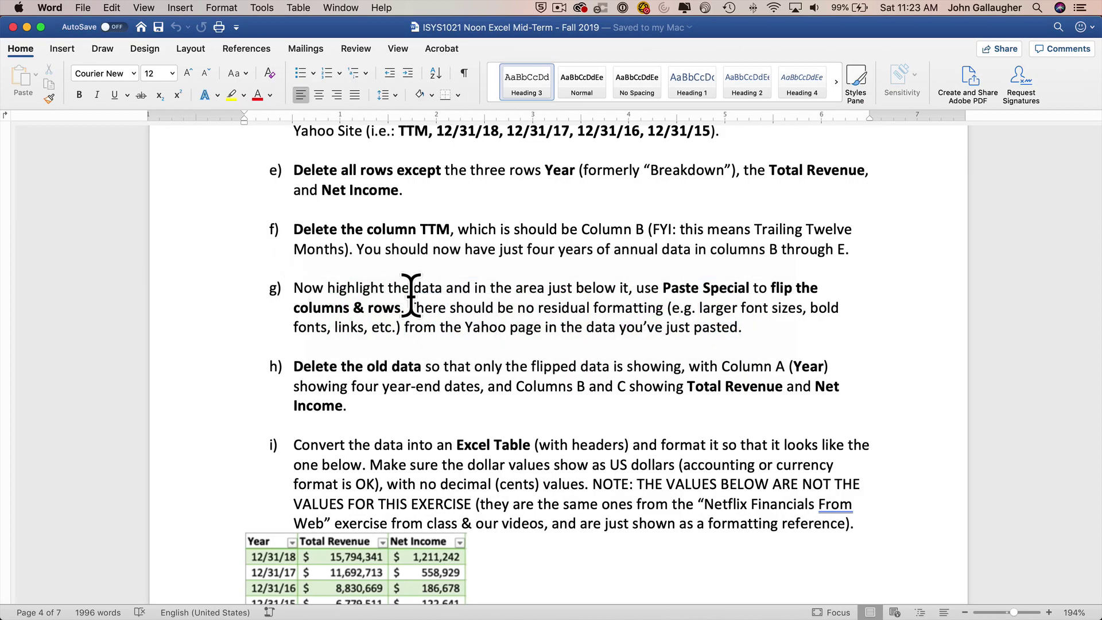
scroll(473, 373, down, 5)
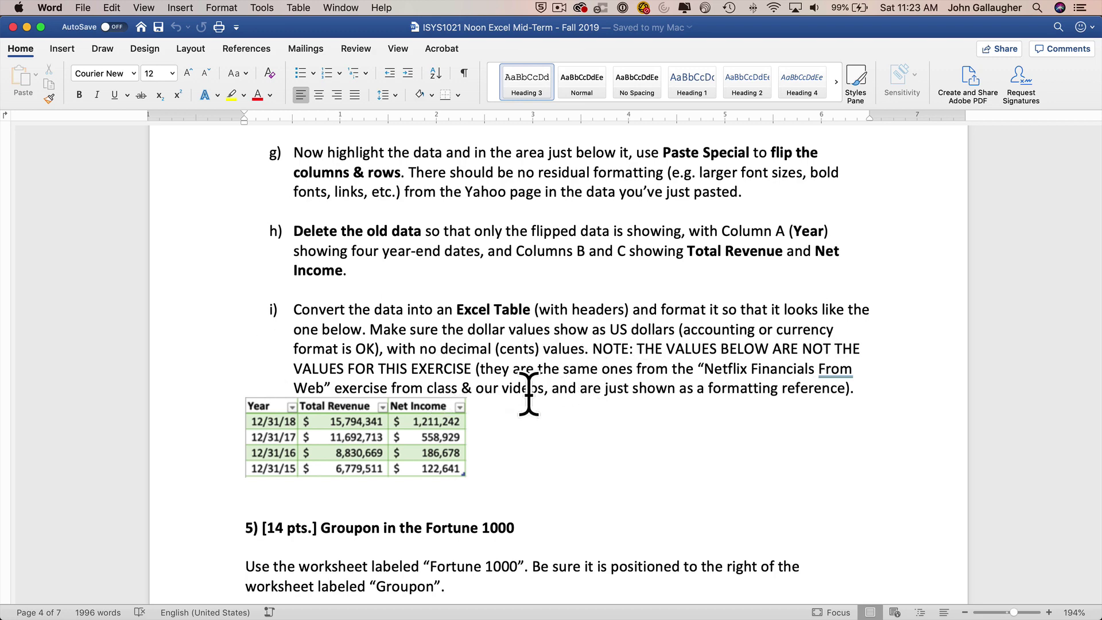
scroll(529, 395, up, 6)
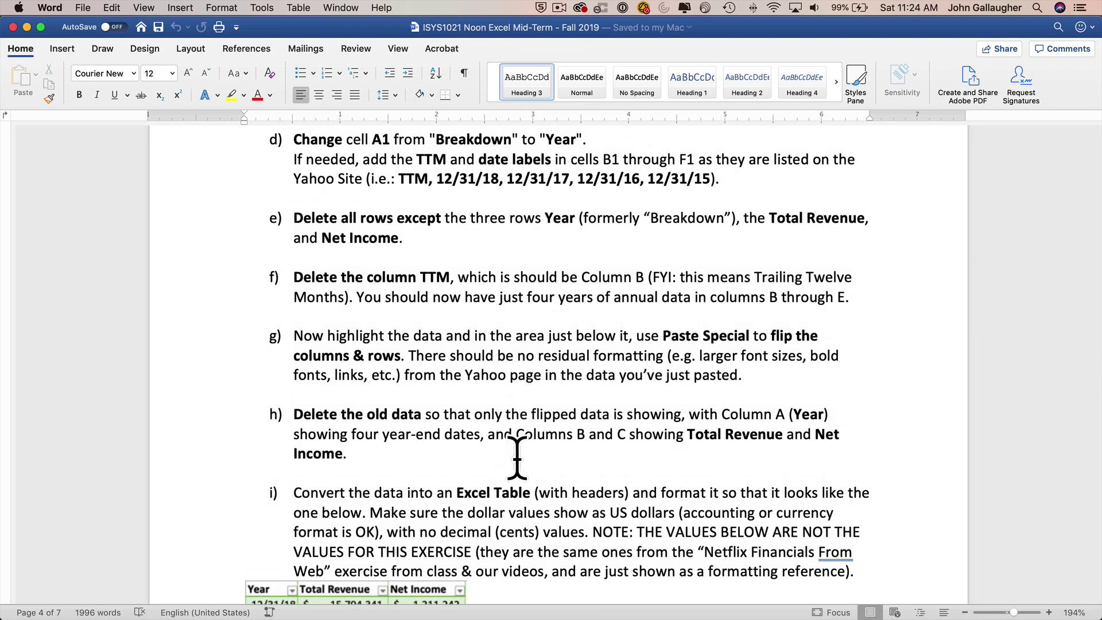
Step: Switch to Excel and convert the flipped data in A1:C5 into an Excel table with headers
key(super+Tab)
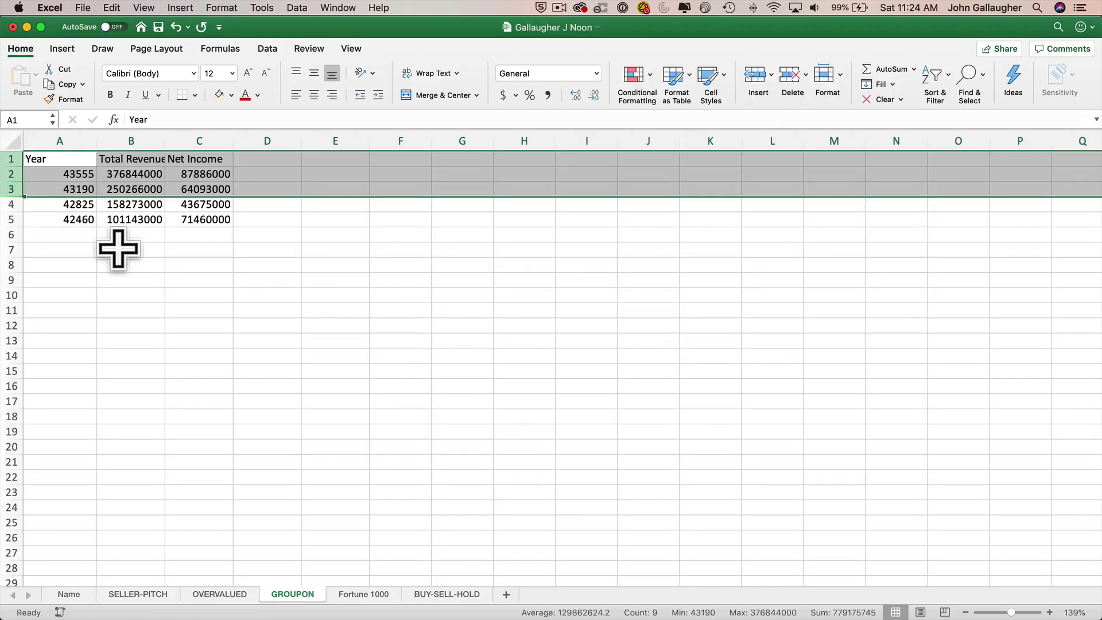
click(54, 162)
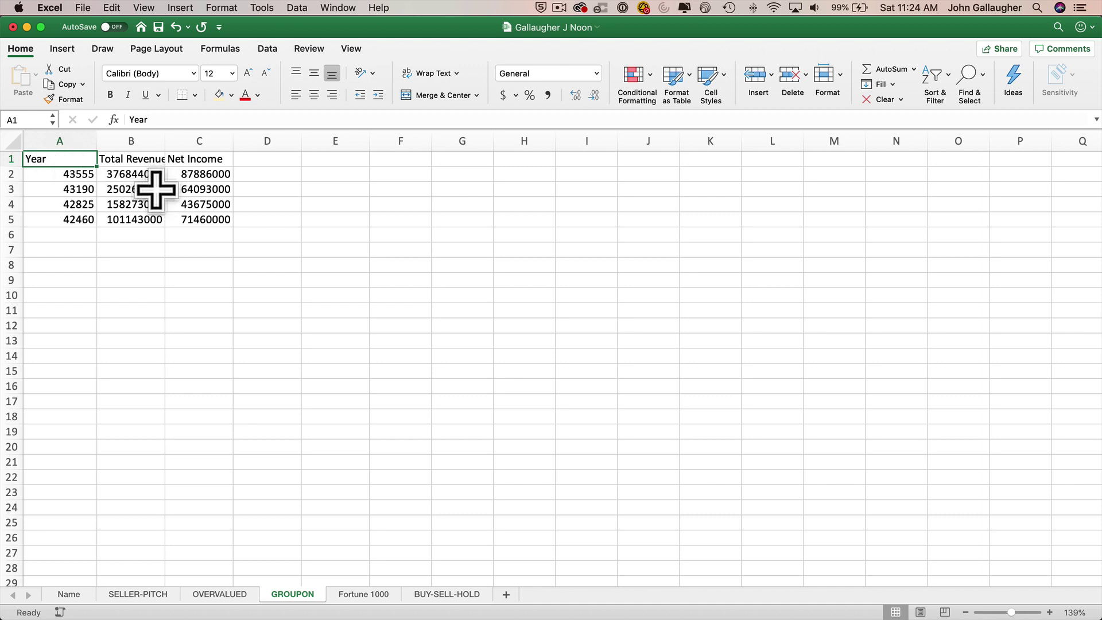
click(120, 172)
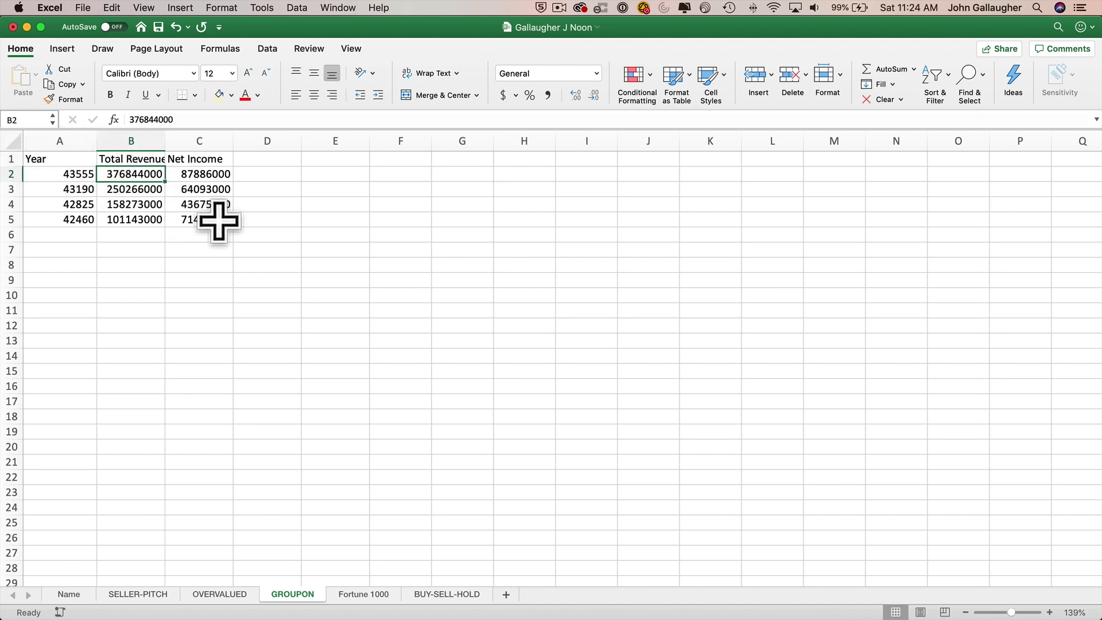
click(62, 49)
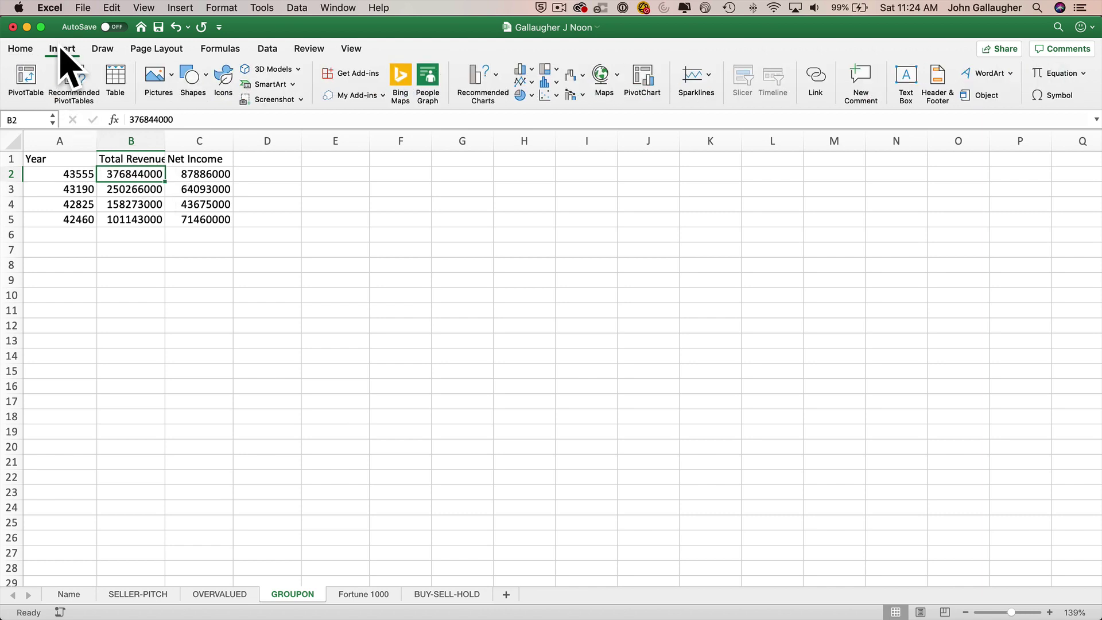
click(116, 77)
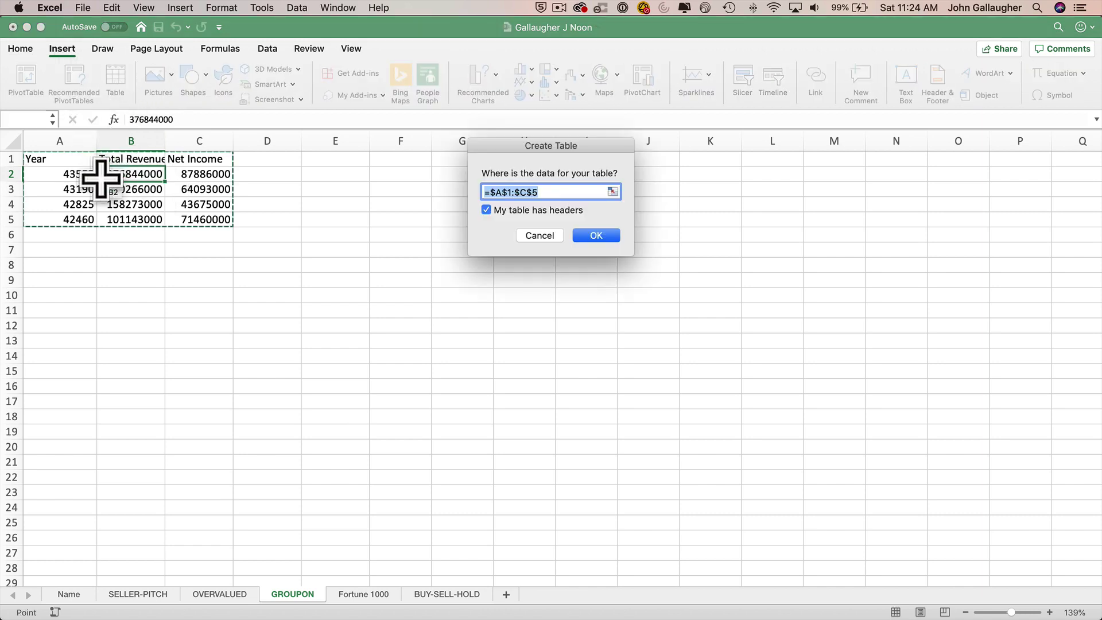
click(596, 236)
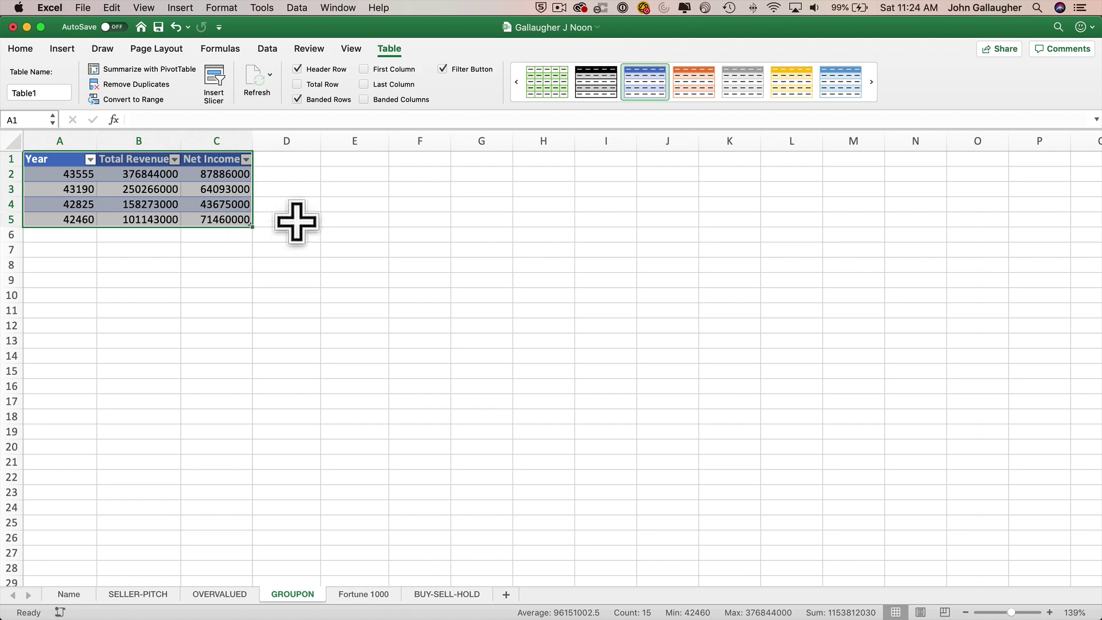
Step: Check the sample table under part i in Word, and back in Excel apply the matching green banded style with gridlines to the table
key(super+Tab)
scroll(309, 345, down, 5)
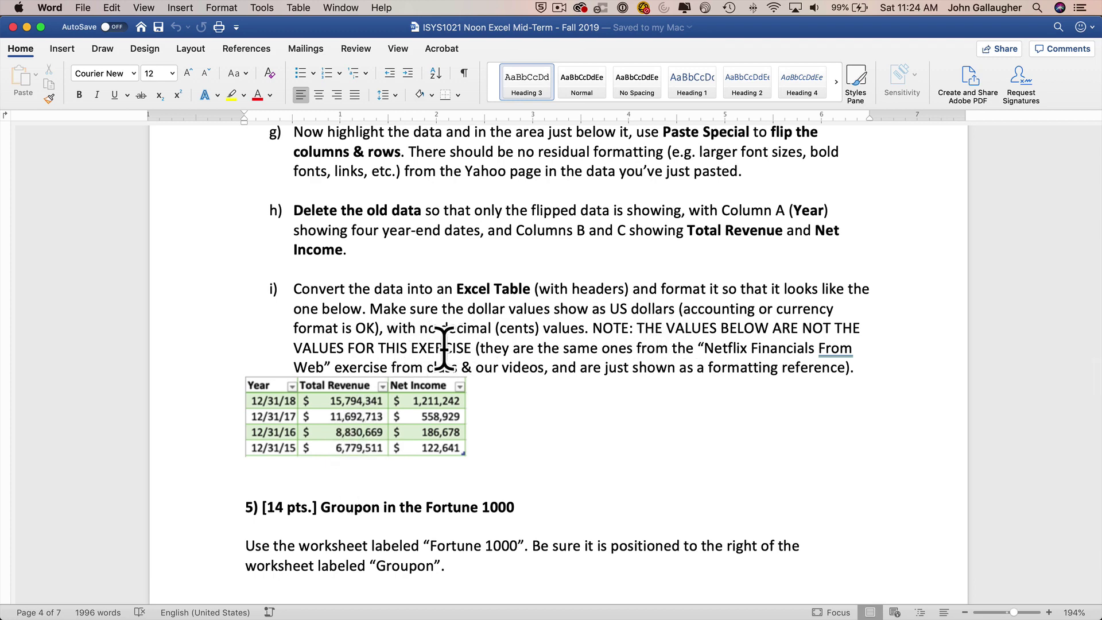
key(super+Tab)
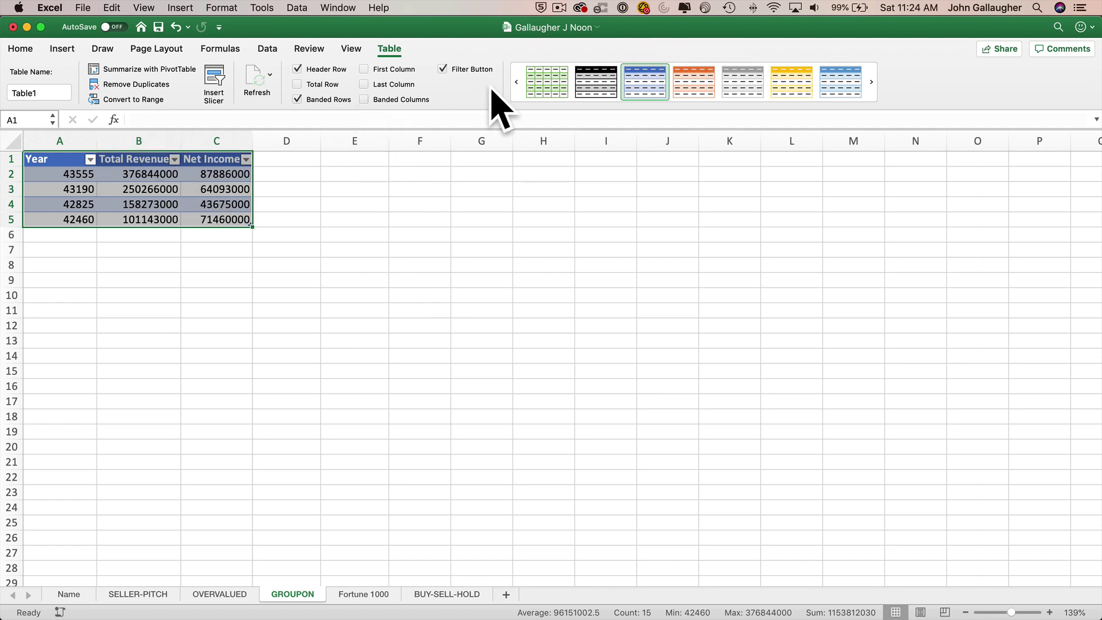
click(551, 75)
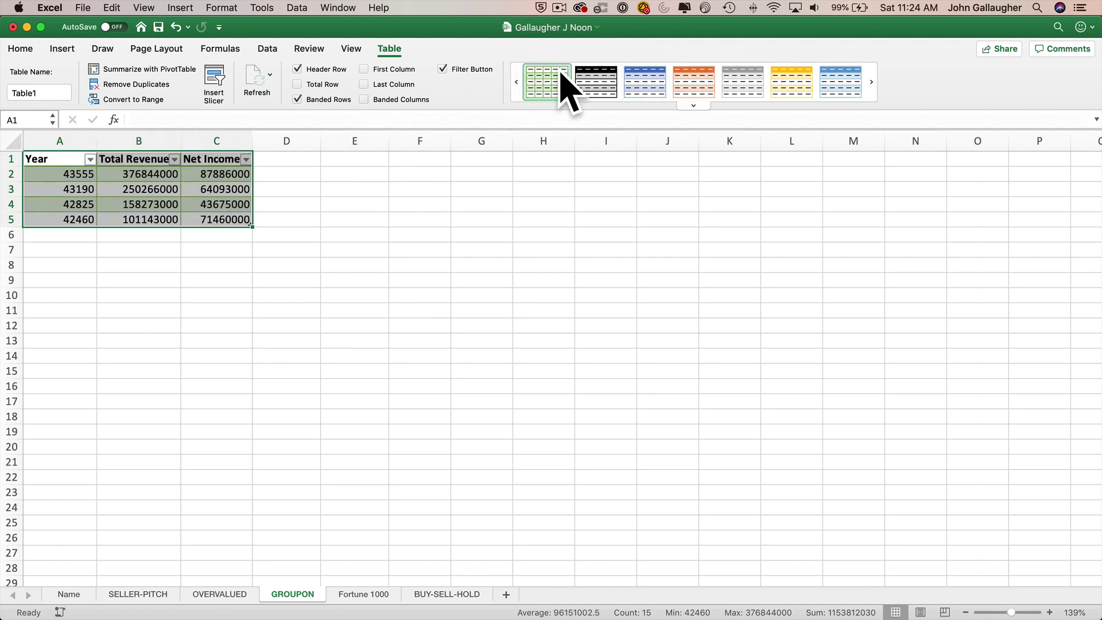
Step: Check the formatting requirements in the Word instructions, and apply Accounting dollar format to B2:C5 on Excel's GROUPON sheet
key(super+Tab)
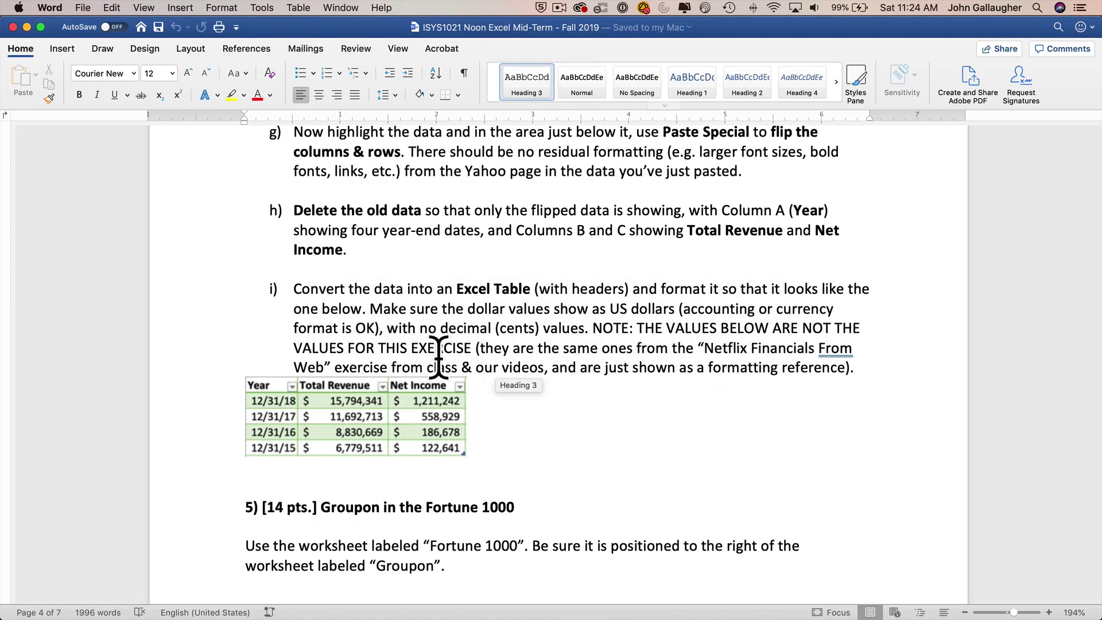
key(super+Tab)
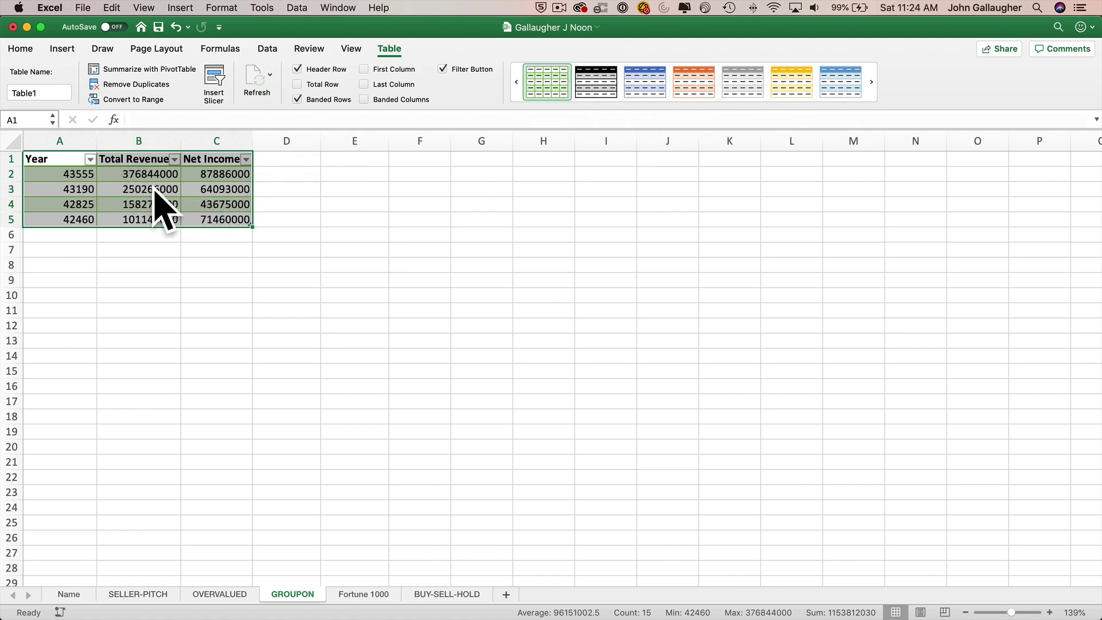
key(super+Tab)
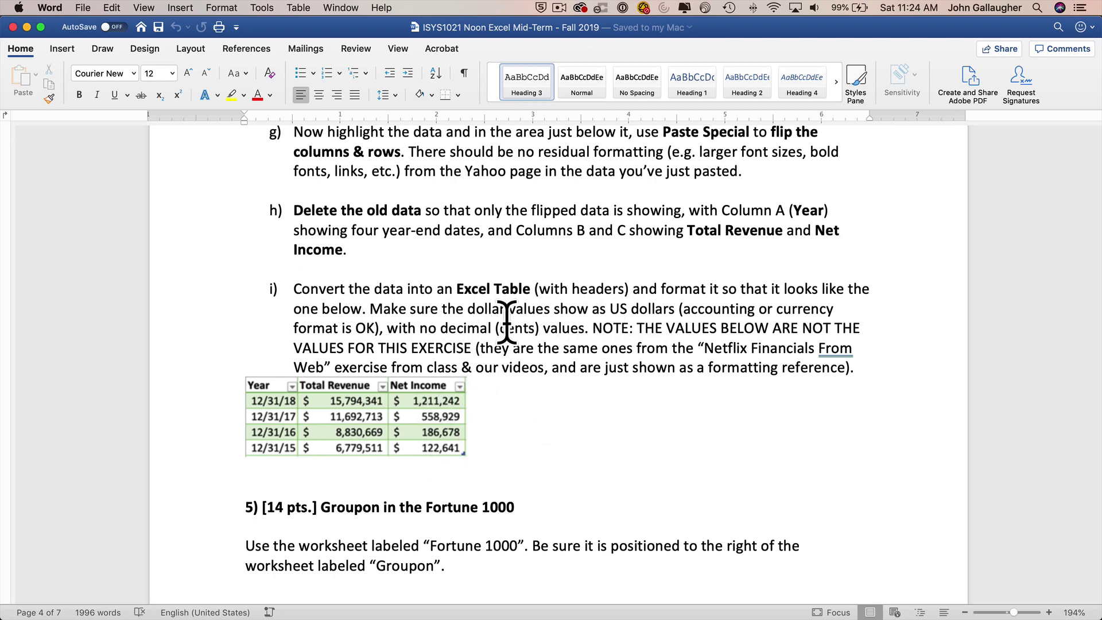
key(super+Tab)
drag(133, 169, 214, 217)
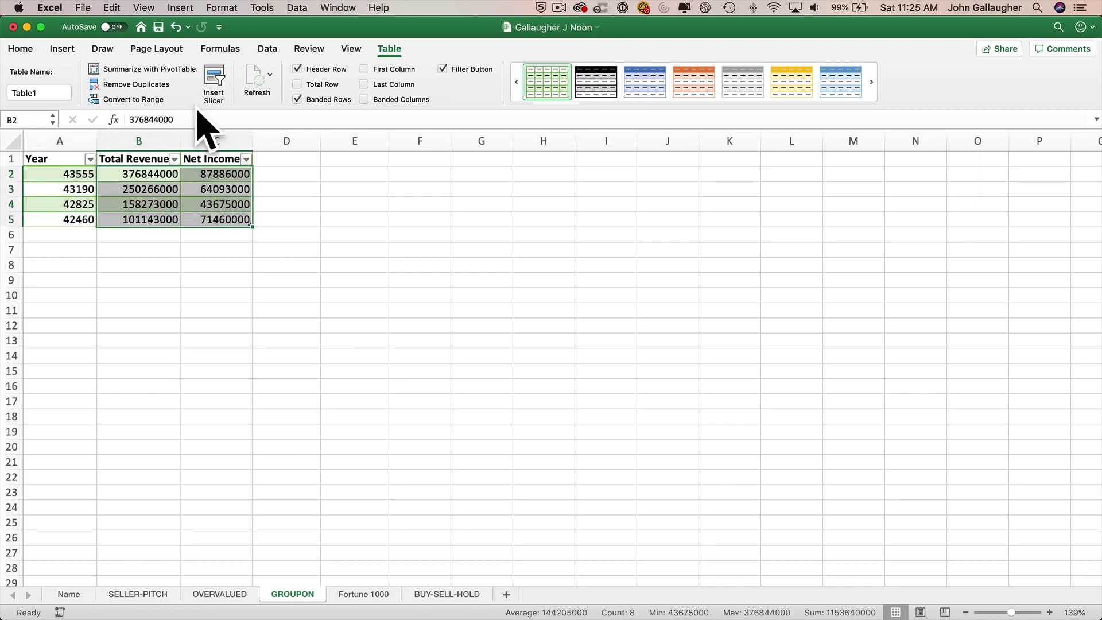
click(21, 49)
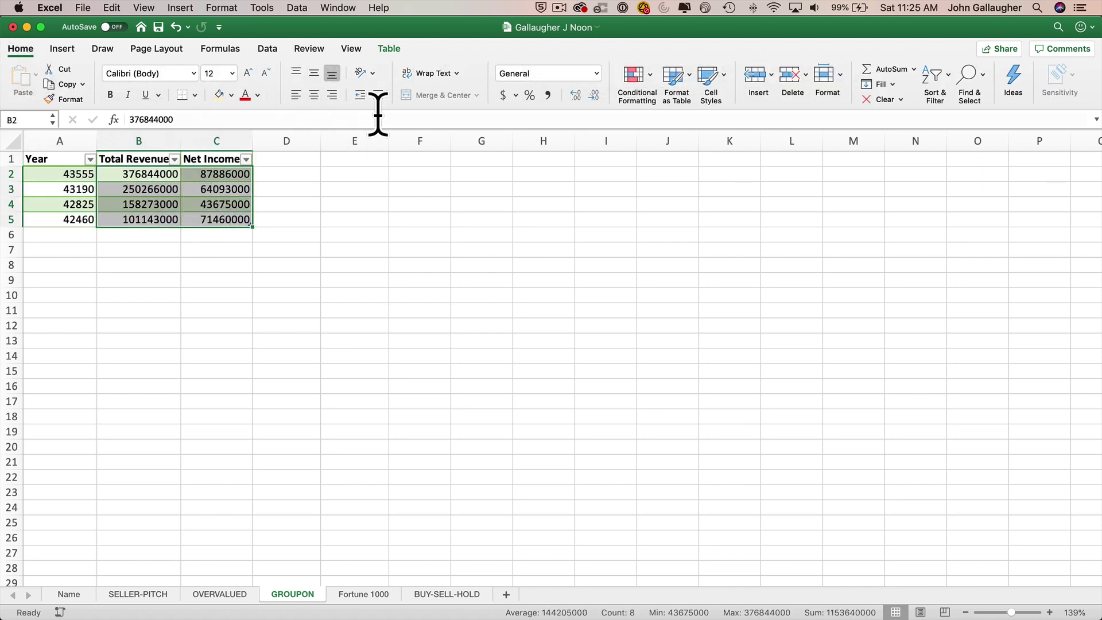
click(503, 96)
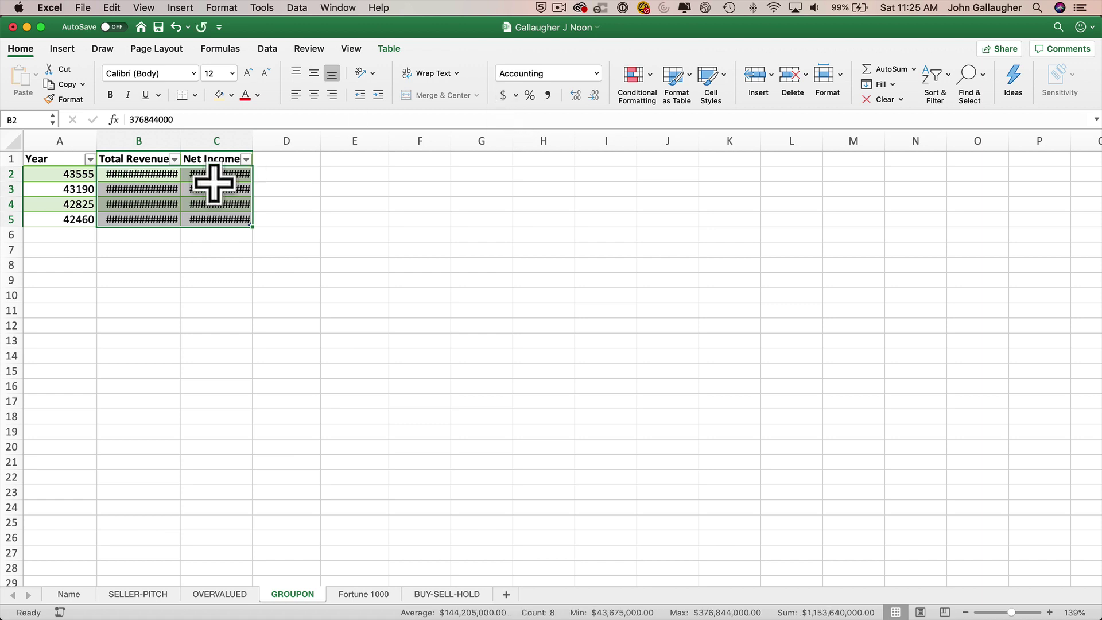
Step: Auto-fit the Total Revenue and Net Income columns and remove both decimal places from their values
double_click(181, 141)
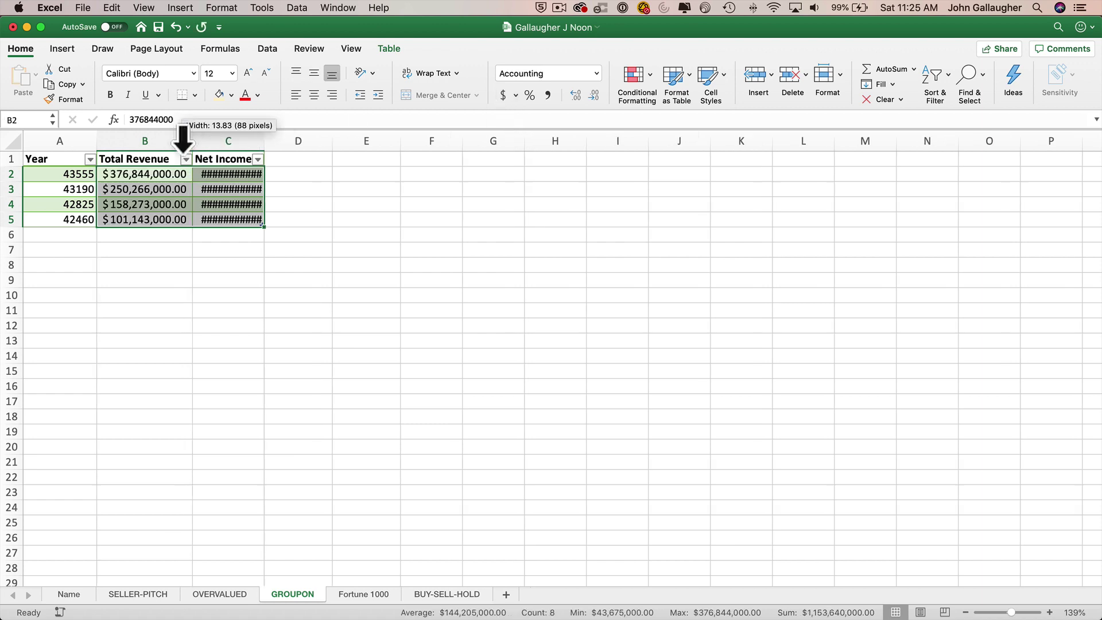
double_click(263, 136)
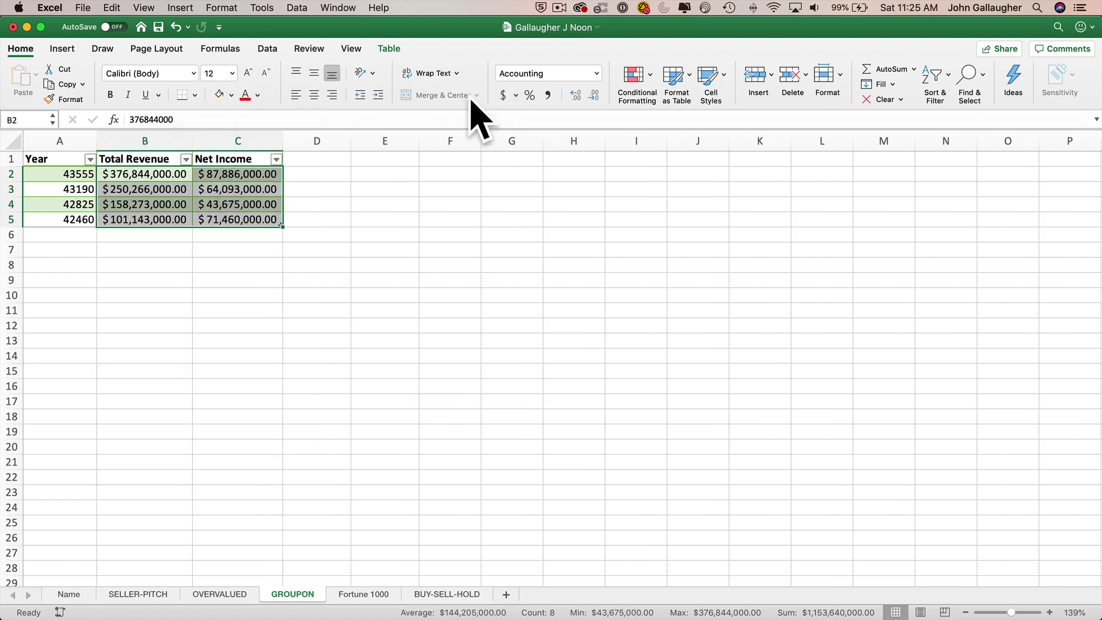
click(593, 95)
click(593, 95)
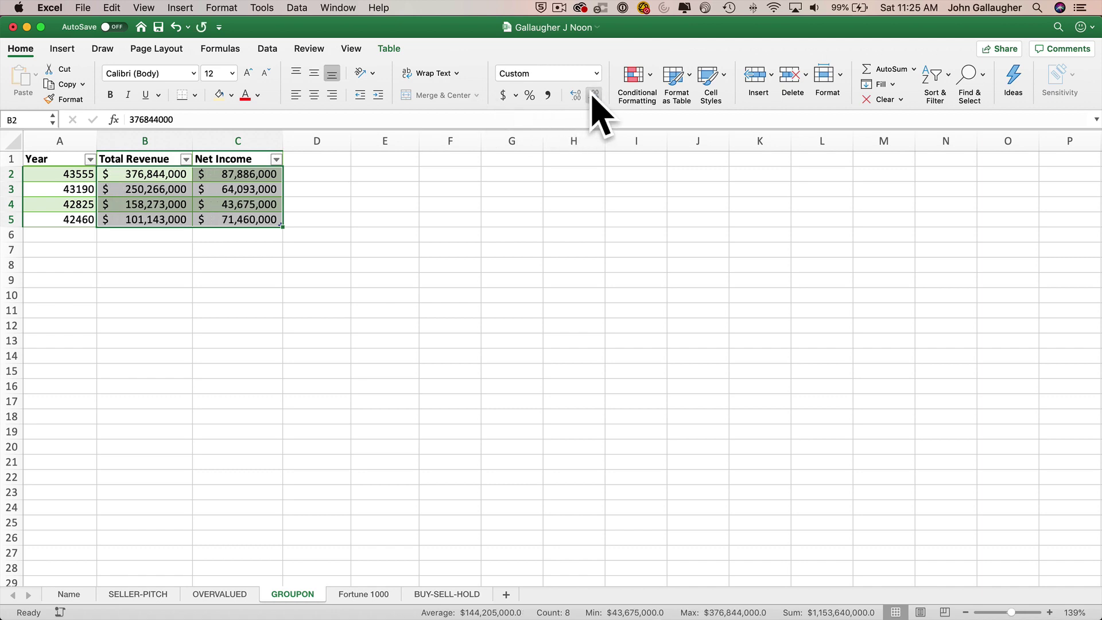
Step: Check the reference table in Word and format the Year values in A2:A5 in Excel as Short Date
key(super+Tab)
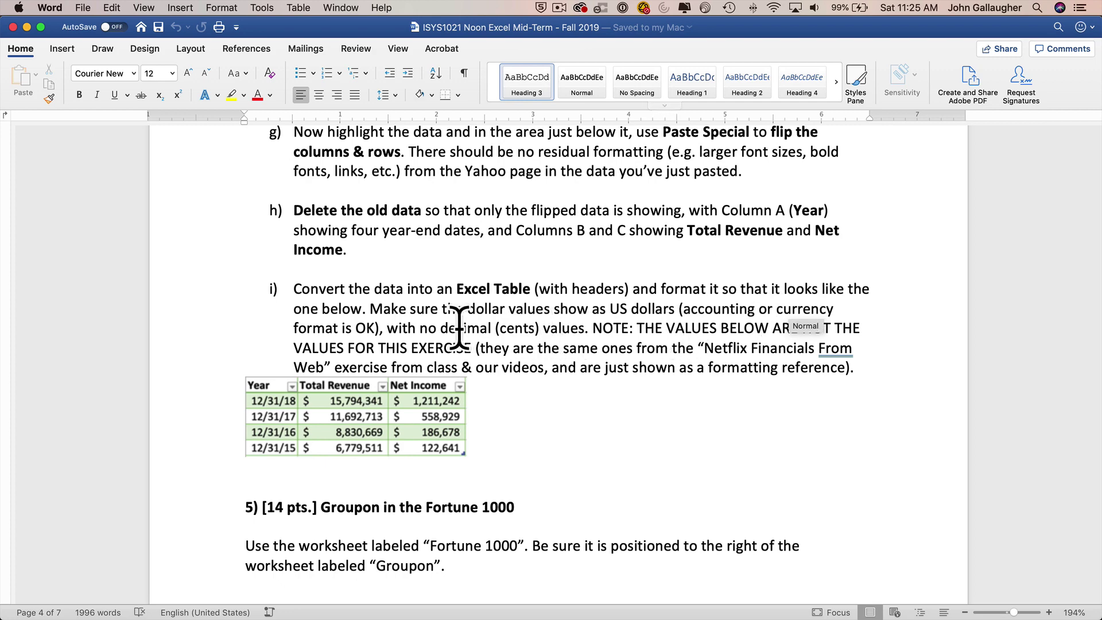
key(super+Tab)
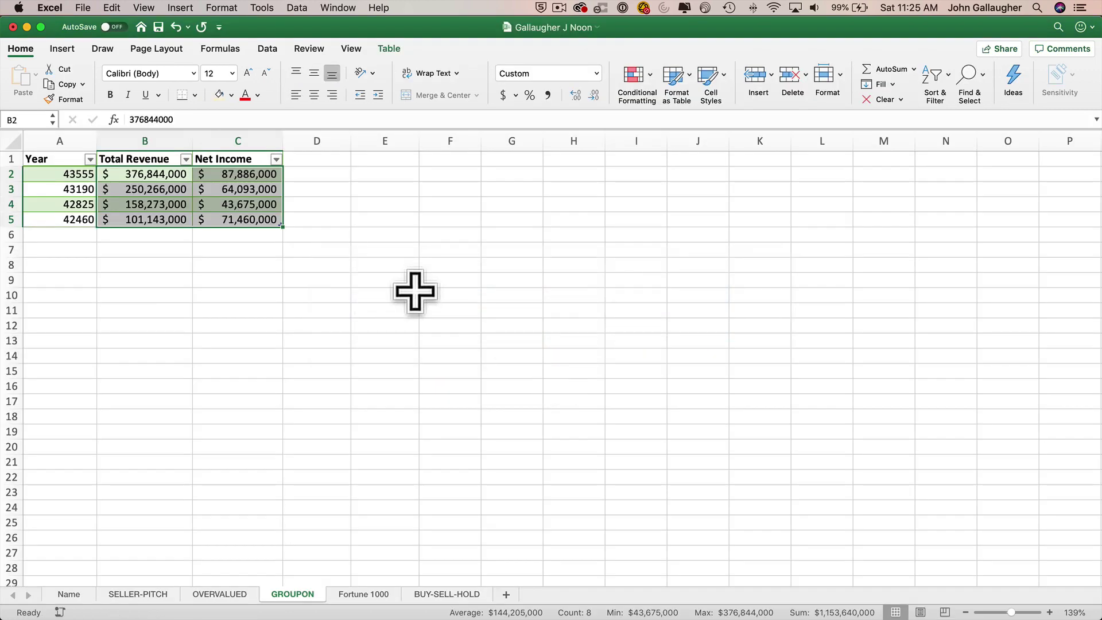
click(61, 172)
drag(61, 172, 68, 213)
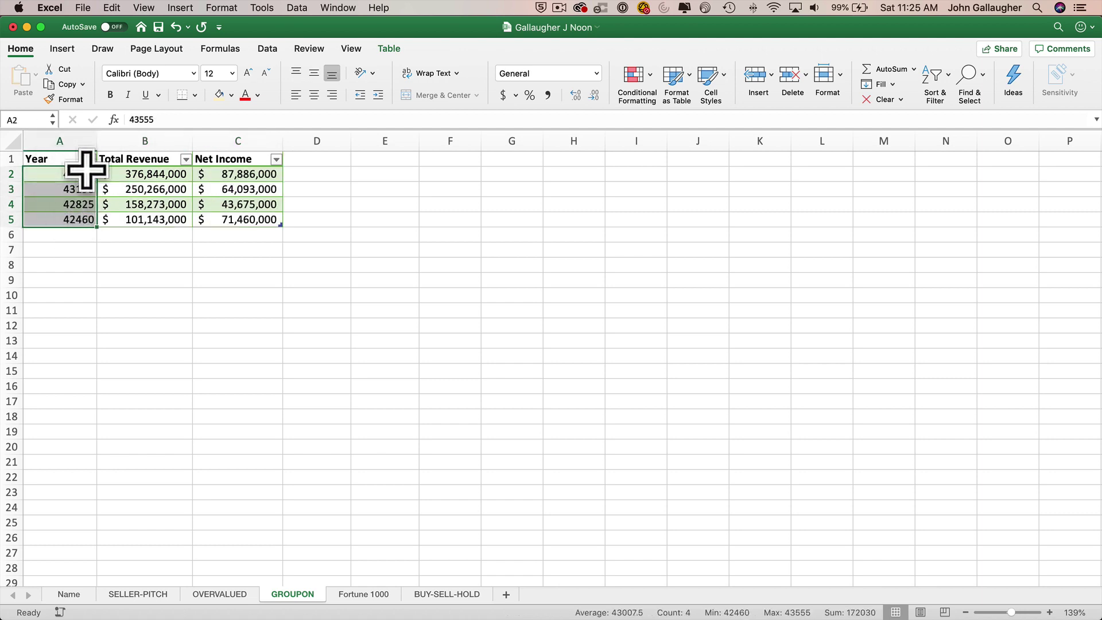
click(597, 74)
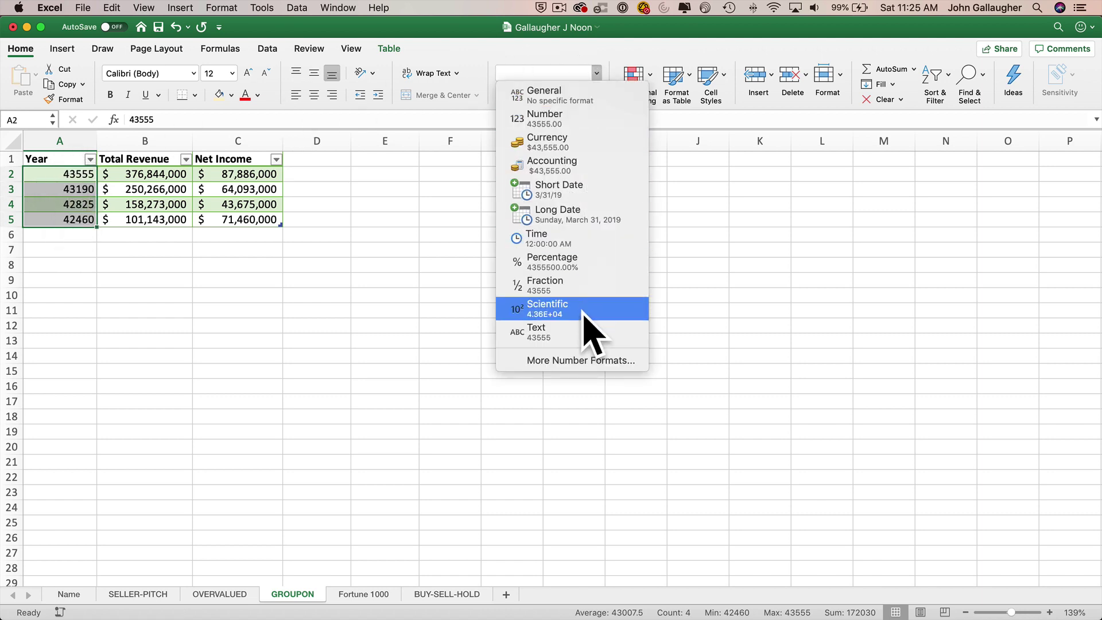
click(581, 198)
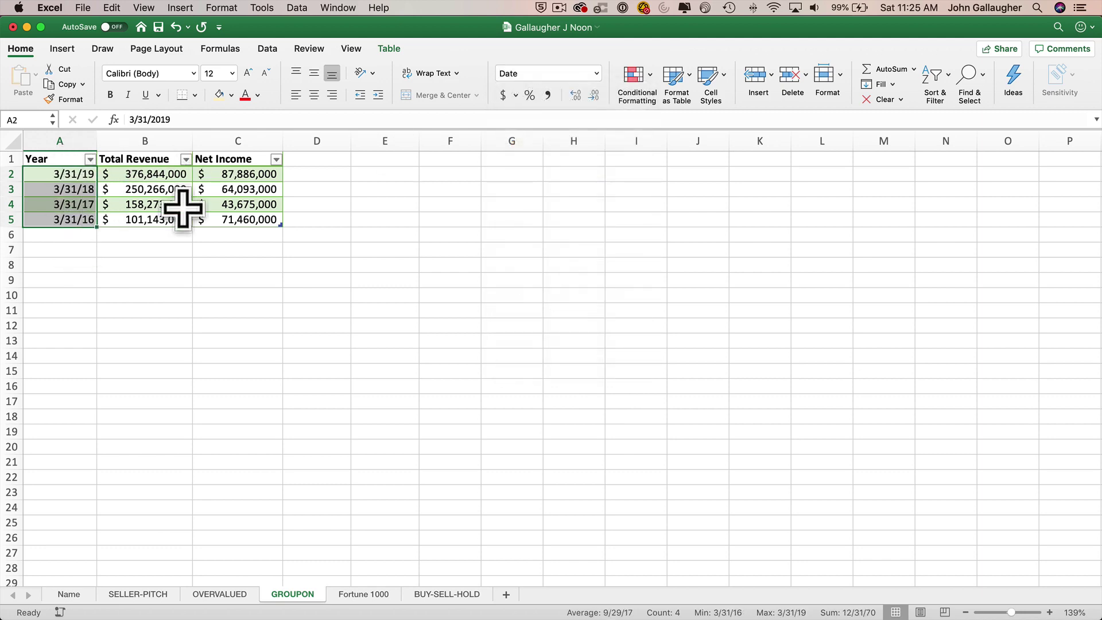
click(329, 214)
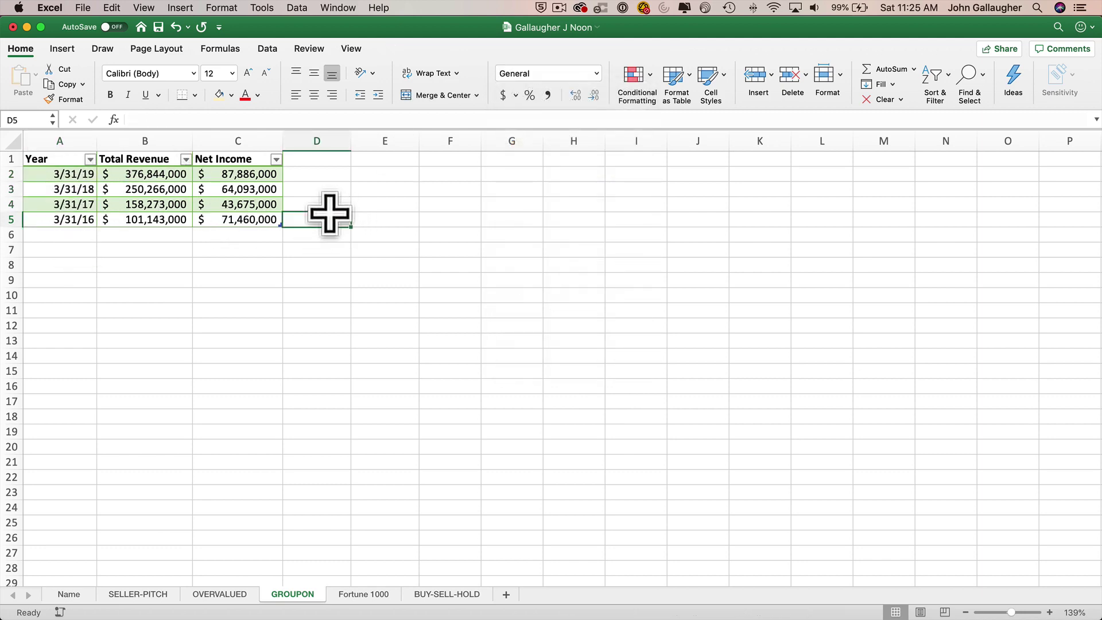
Step: Compare the Groupon table with the formatting reference in Word and read the section 5 "Groupon in the Fortune 1000" instructions
key(super+Tab)
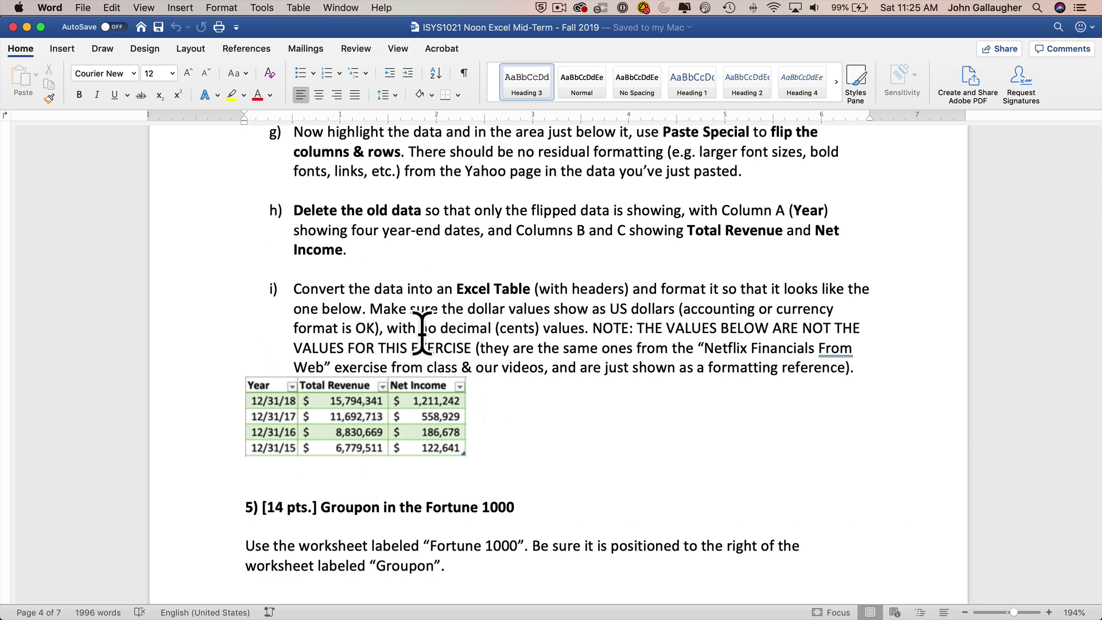
scroll(362, 362, down, 1)
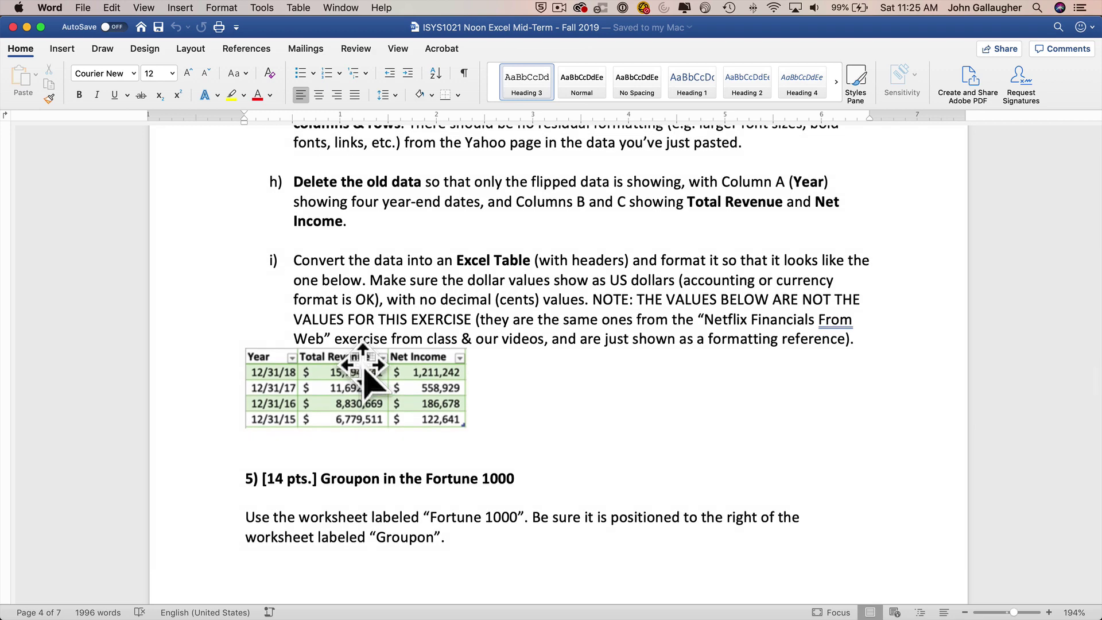
key(super+Tab)
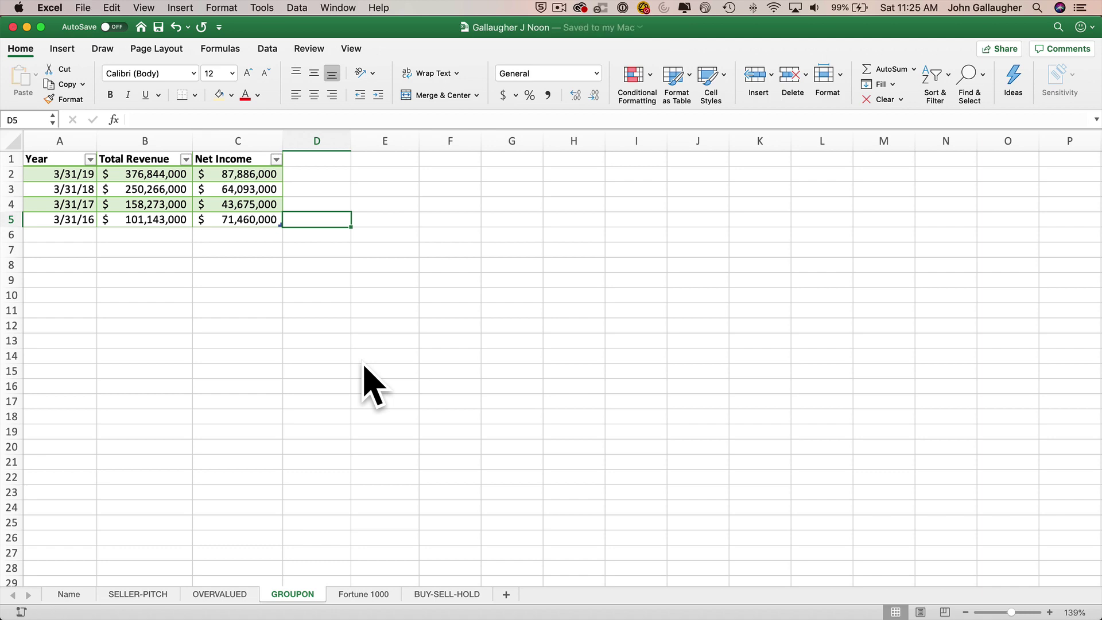
key(super+Tab)
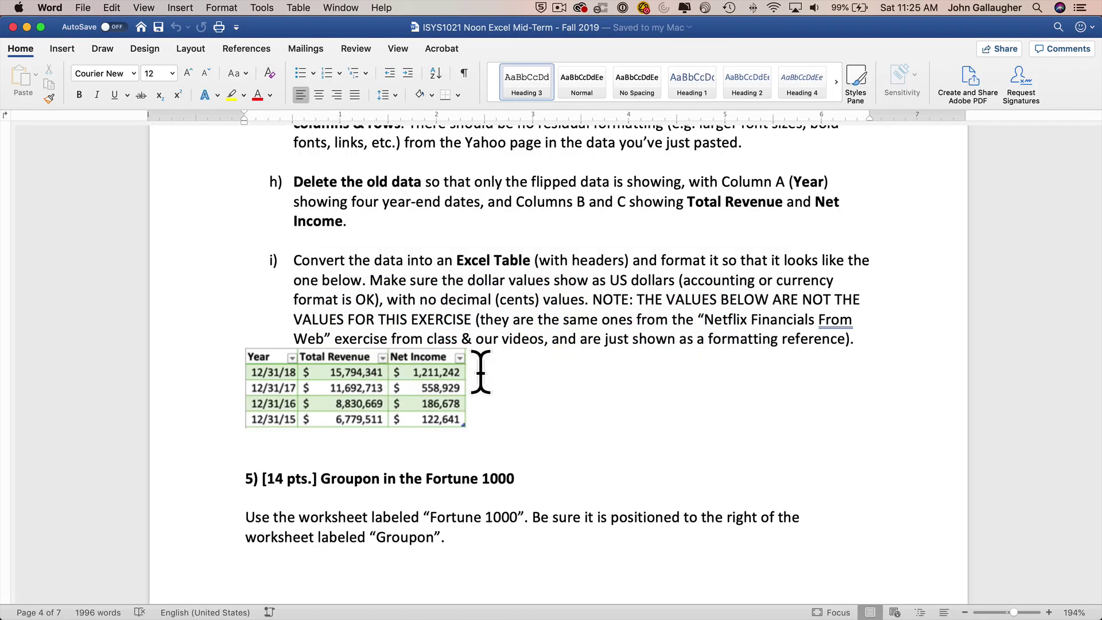
scroll(481, 373, down, 10)
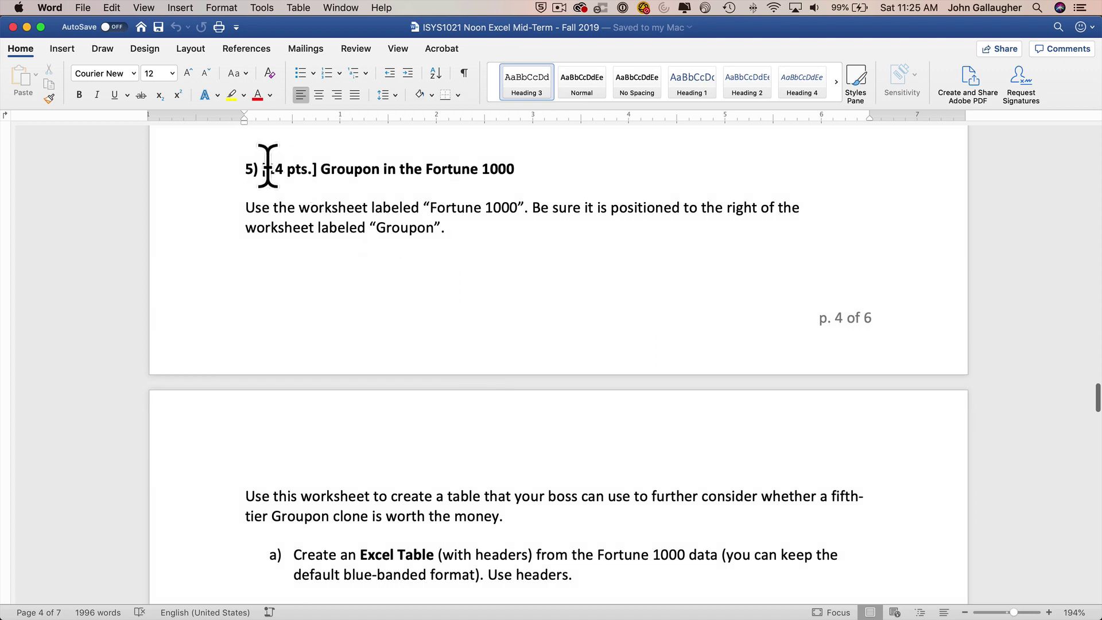
scroll(393, 174, down, 1)
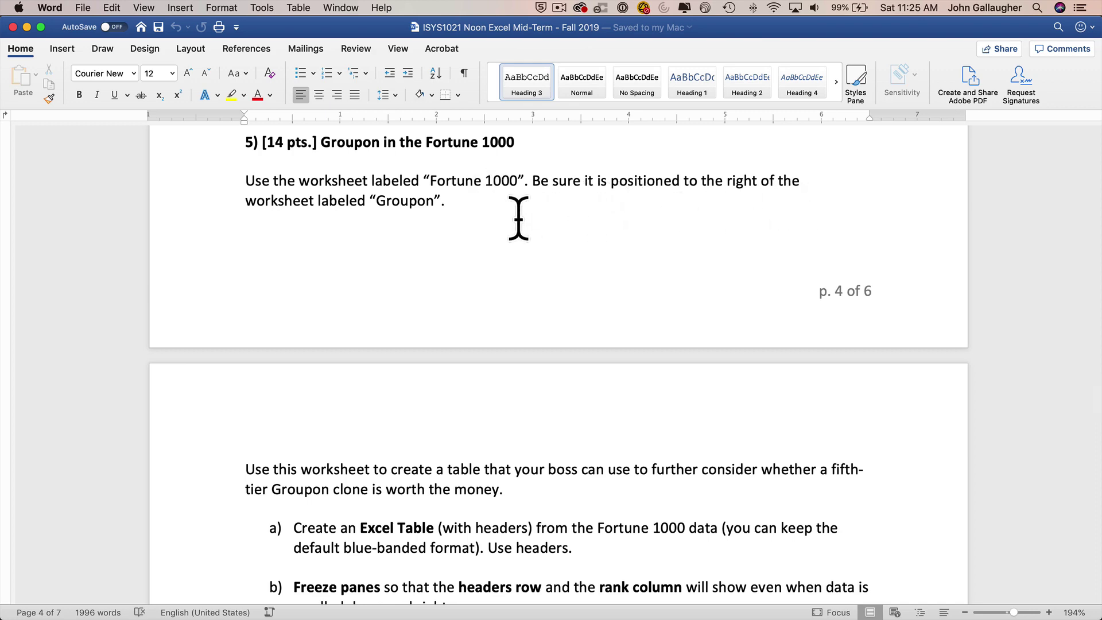
Step: Switch to Excel and show the beginning of the data on the Fortune 1000 worksheet
key(super+Tab)
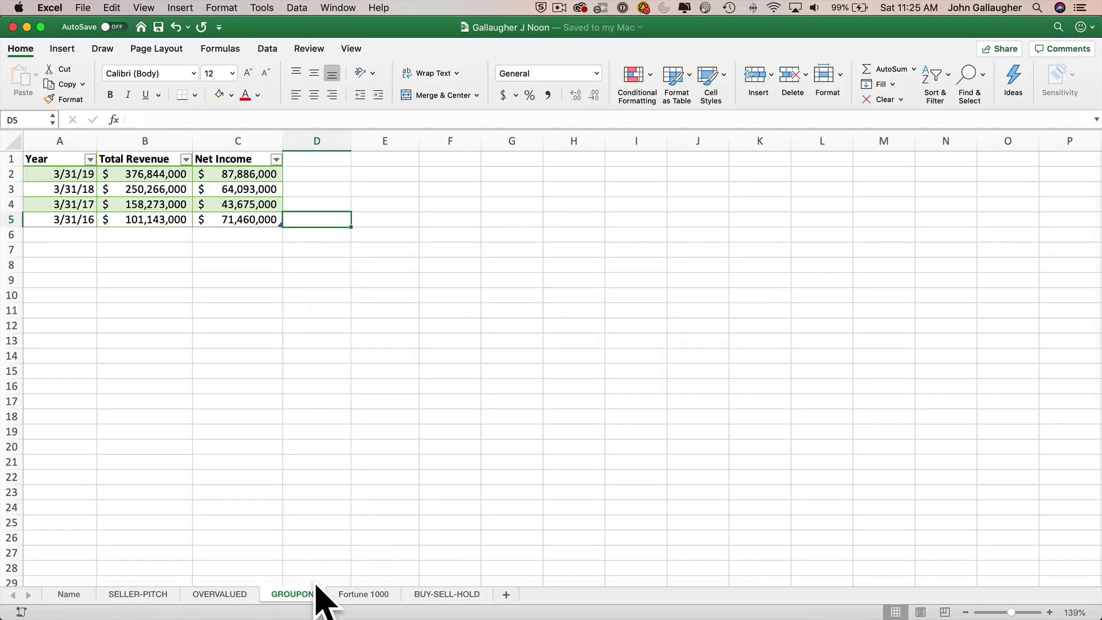
click(364, 597)
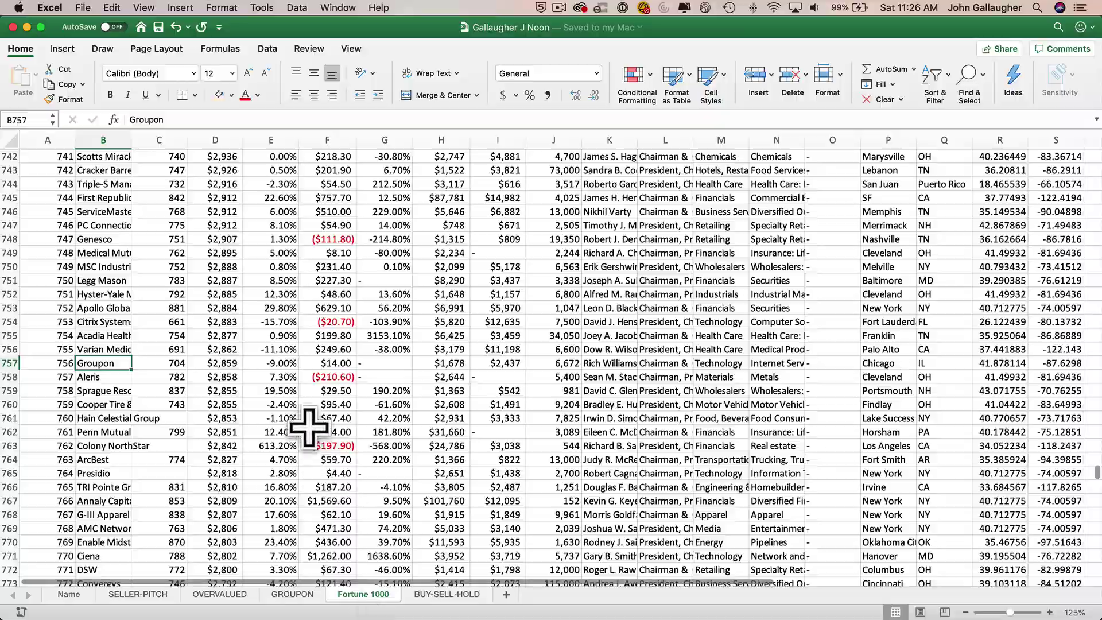
scroll(309, 428, up, 20)
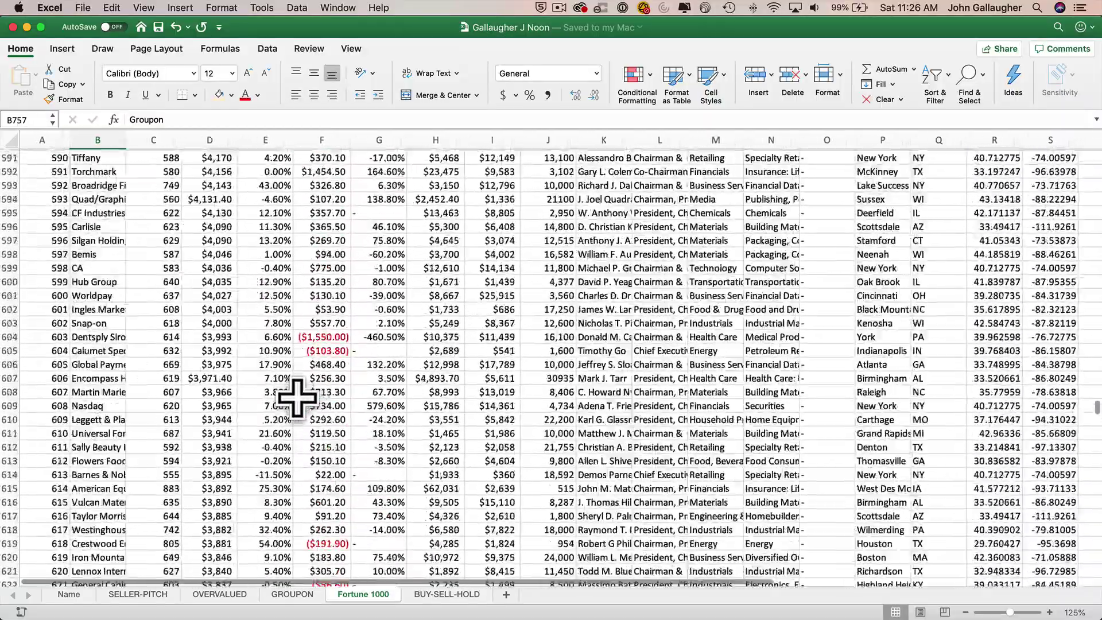
scroll(297, 397, up, 20)
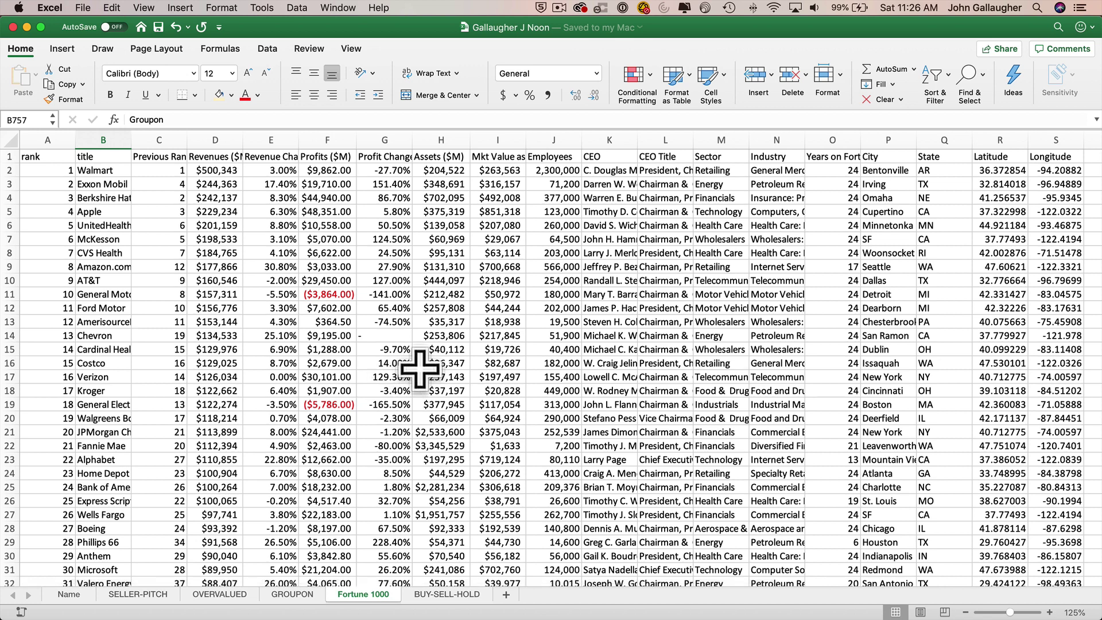
Step: Read instruction a) in Word and convert the Fortune 1000 data A1:S1001 in Excel into a table with headers
key(super+Tab)
scroll(423, 389, down, 4)
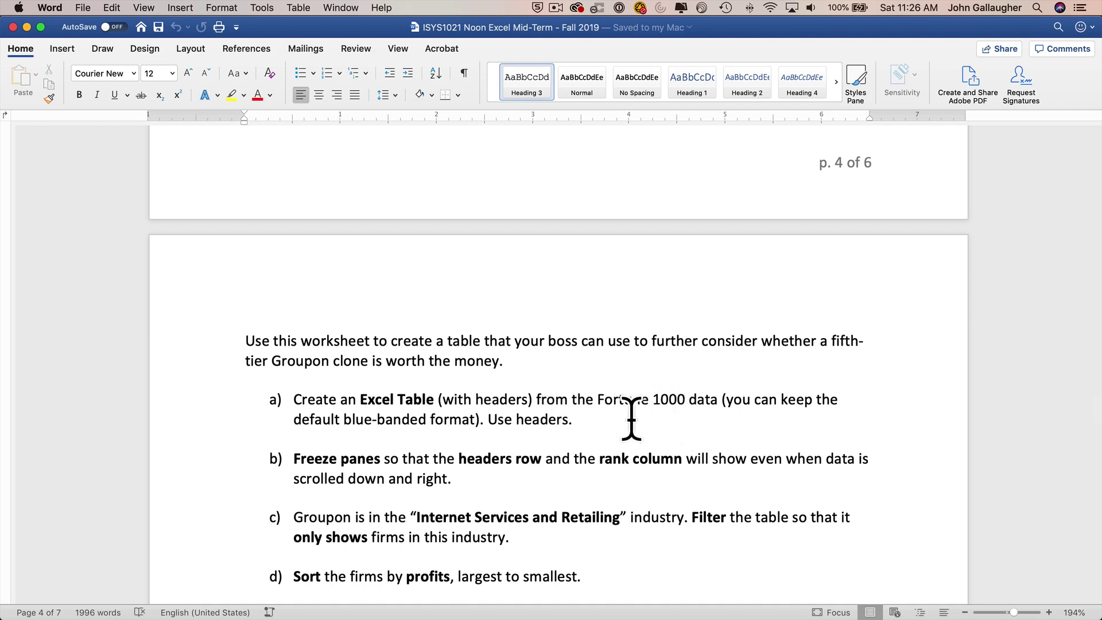
key(super+Tab)
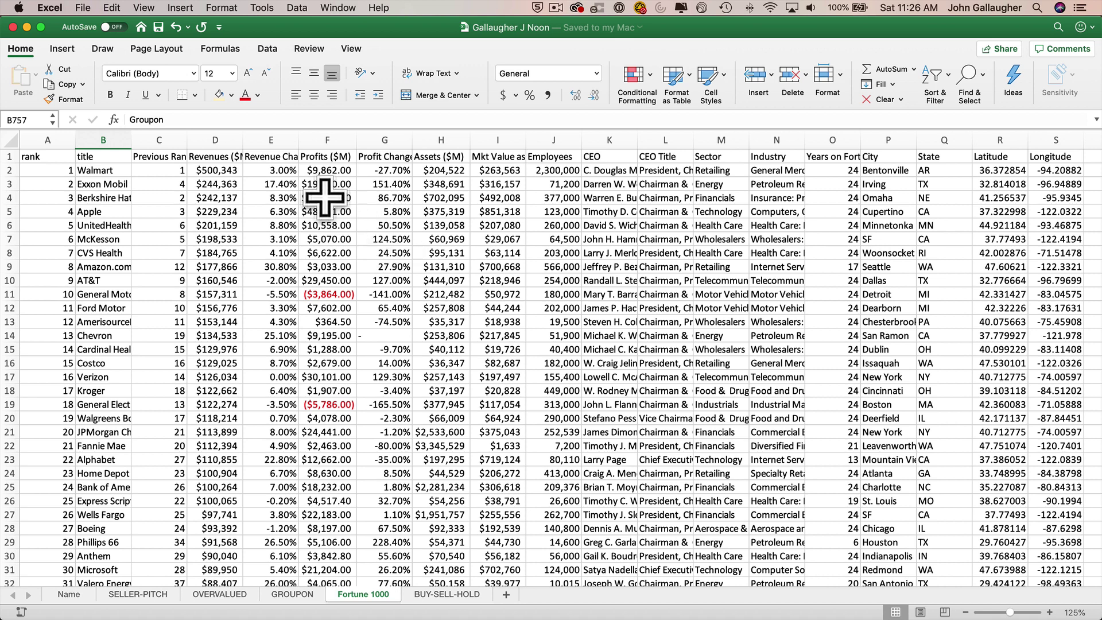
click(268, 184)
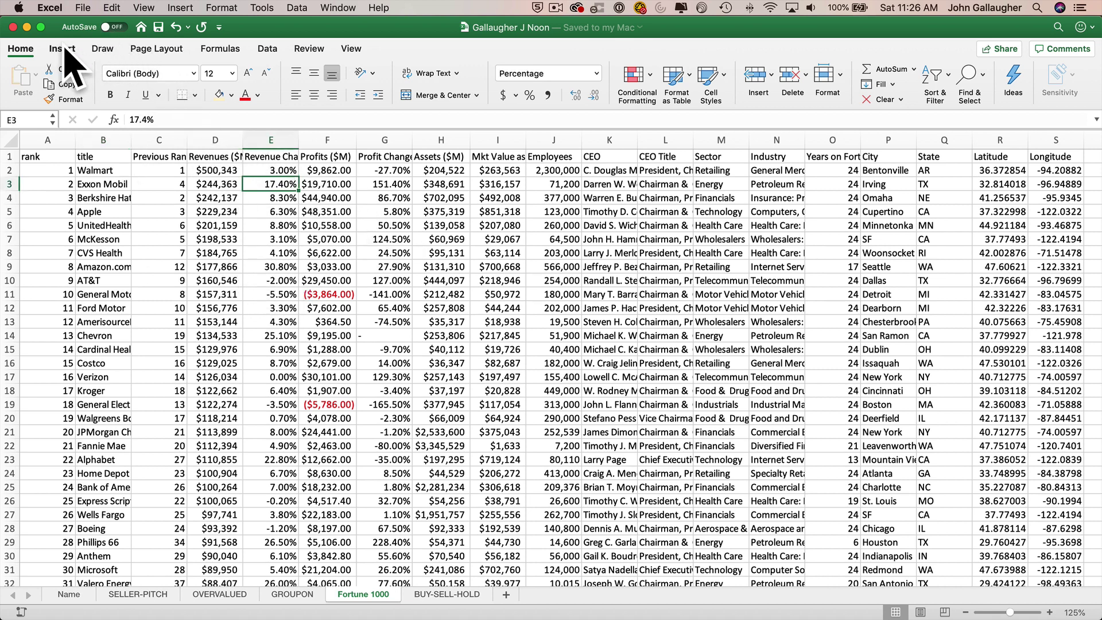
click(62, 49)
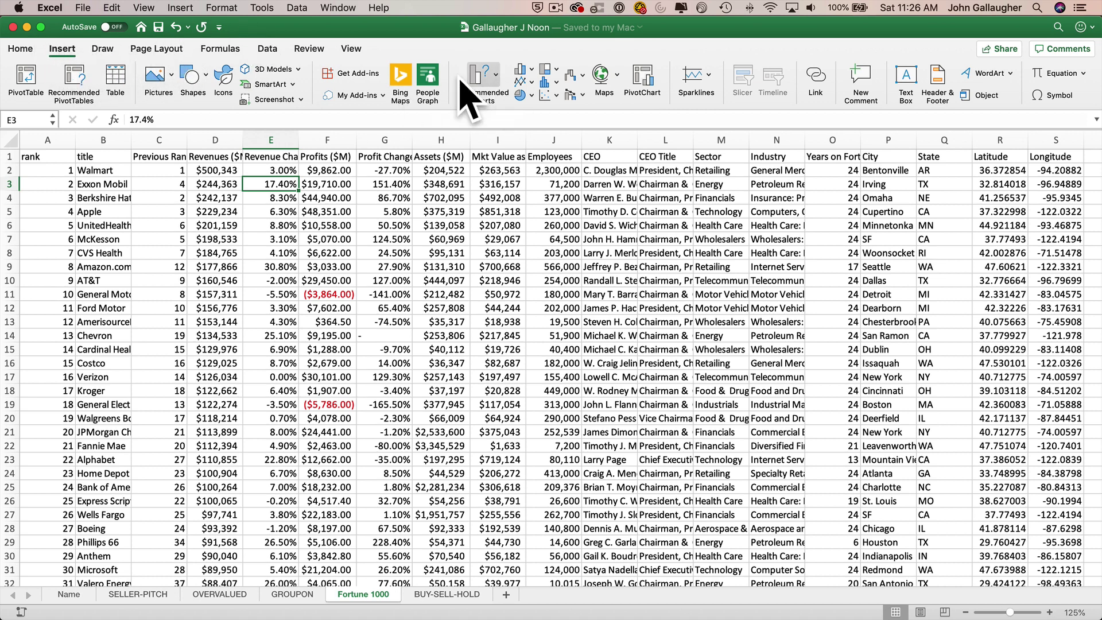
click(115, 80)
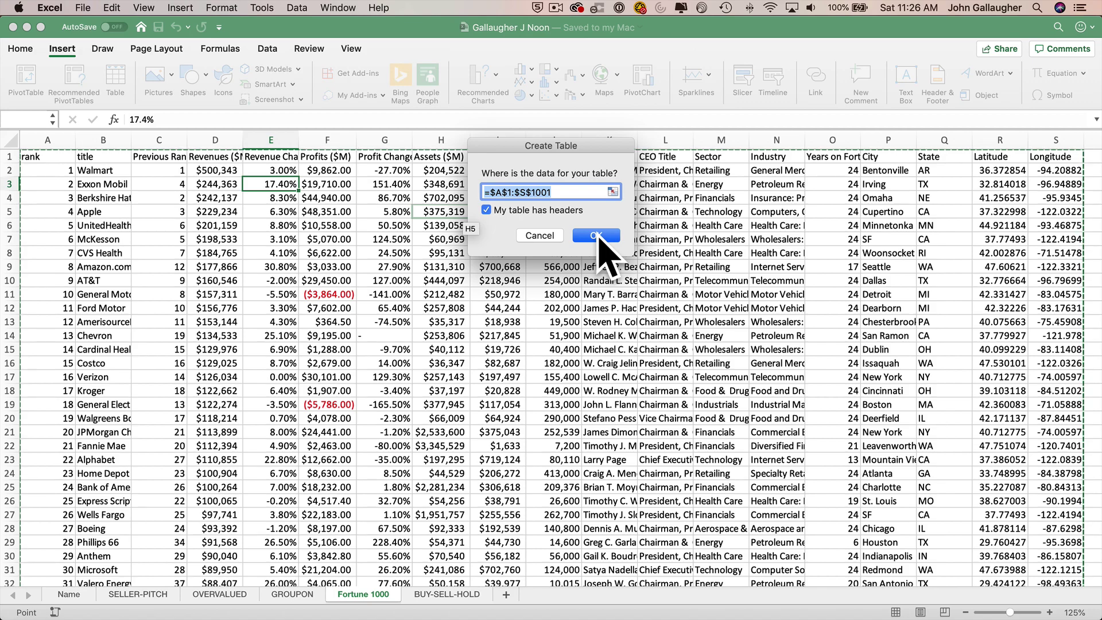
click(598, 237)
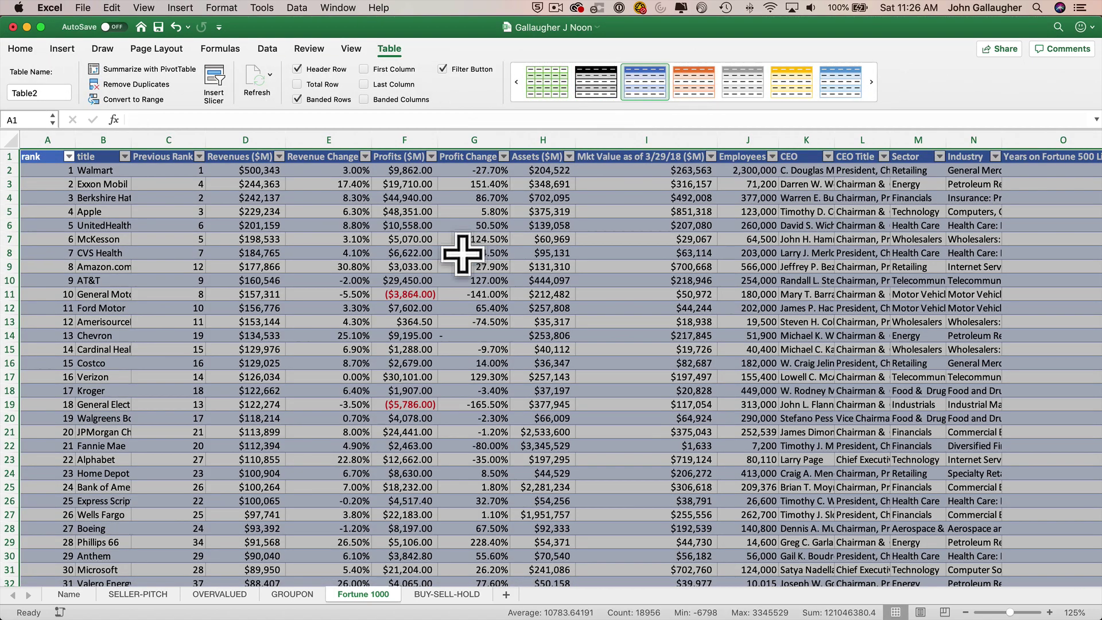
scroll(108, 238, right, 10)
scroll(106, 240, left, 10)
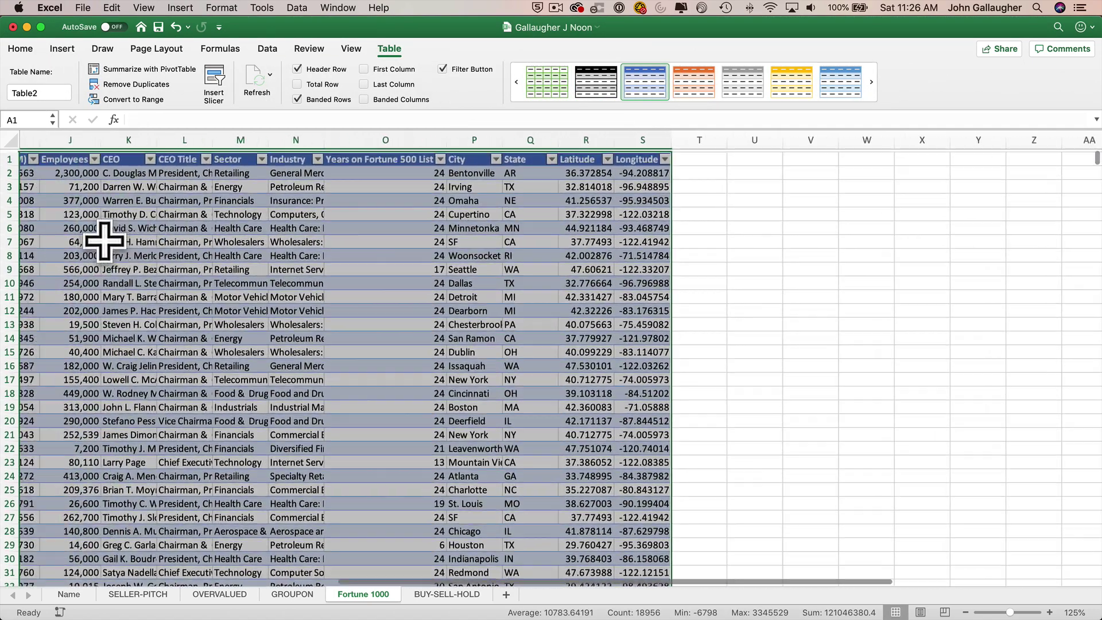
Step: Read instruction b) in Word and freeze the header row and rank column of the Fortune 1000 worksheet in Excel at cell B2
key(super+Tab)
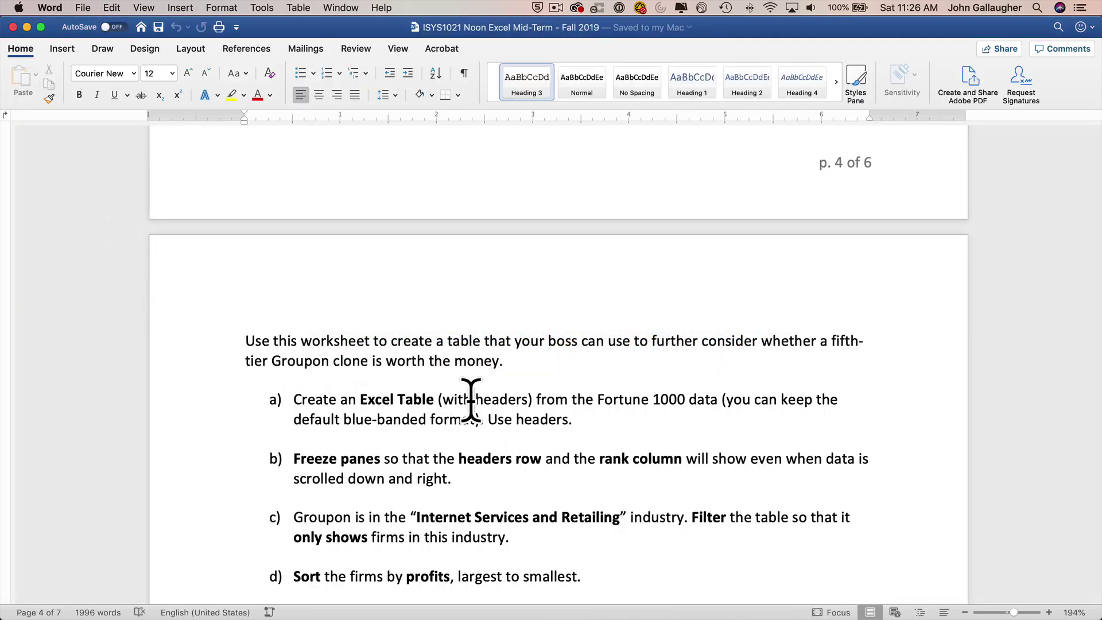
scroll(500, 459, down, 2)
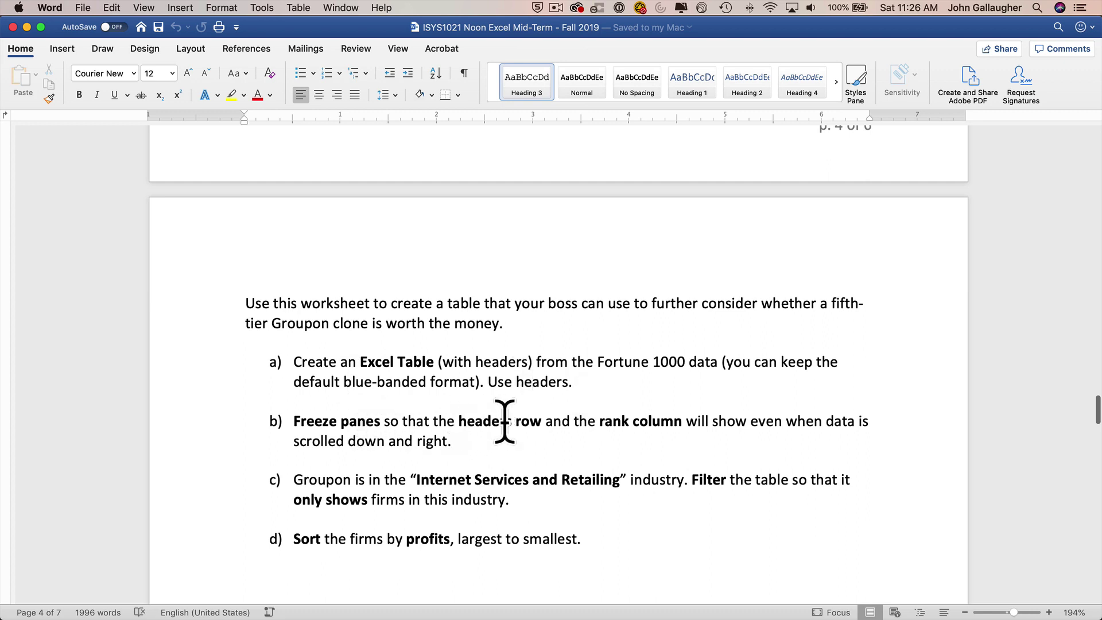
scroll(620, 436, up, 1)
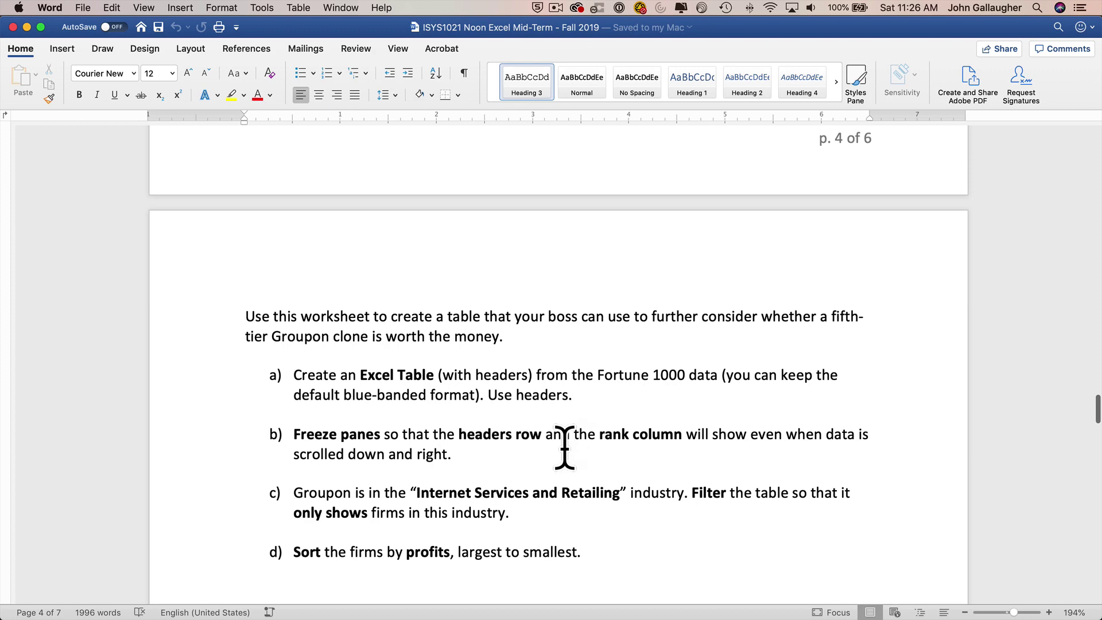
key(super+Tab)
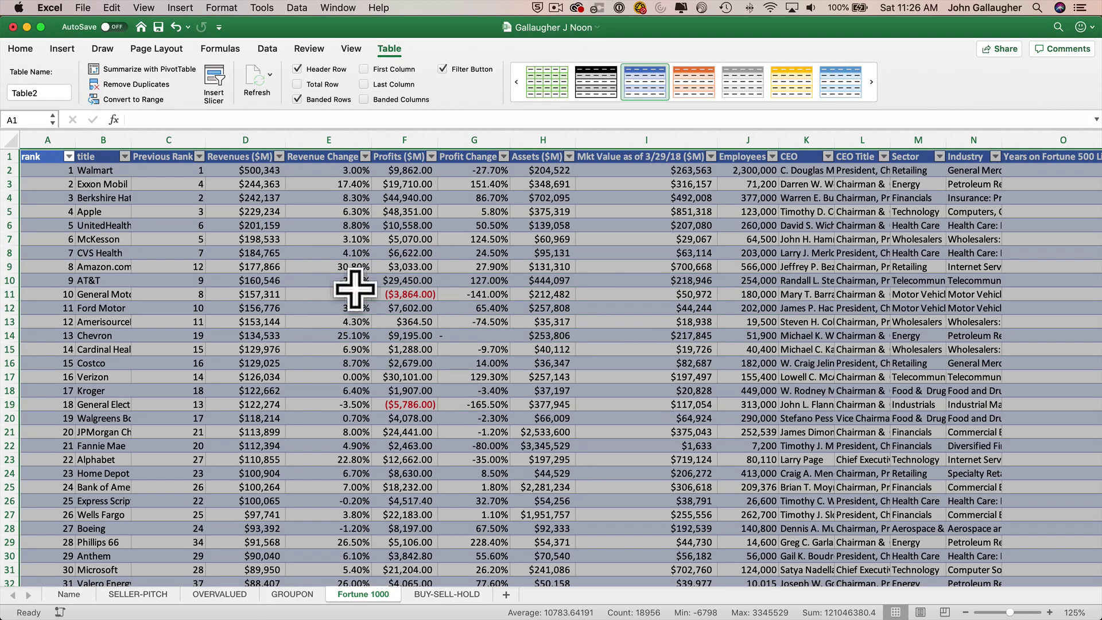
click(98, 170)
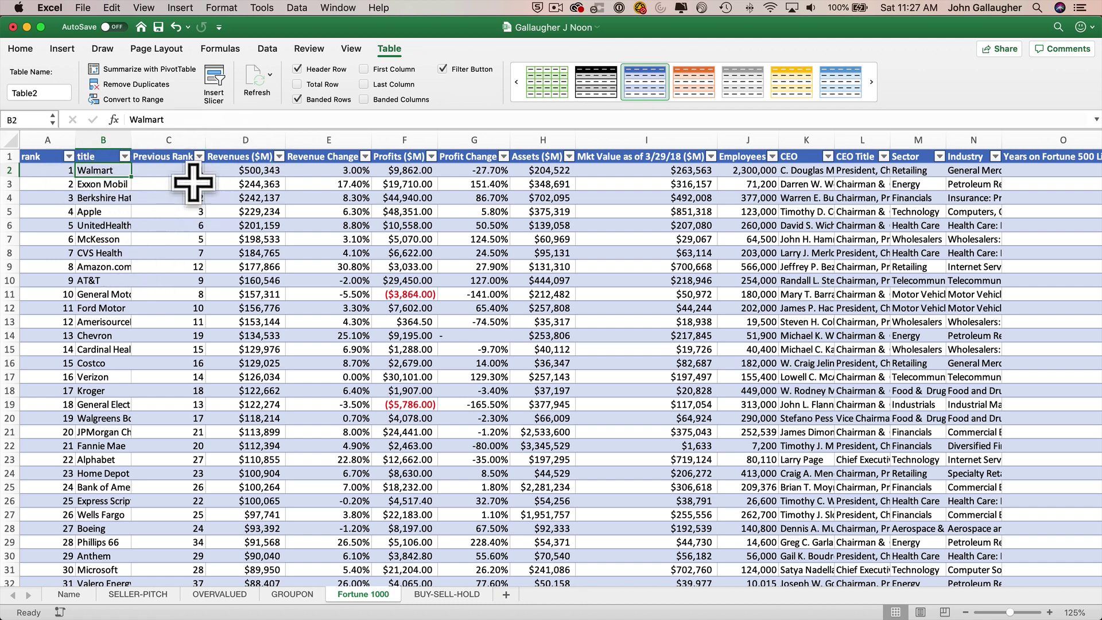
click(352, 48)
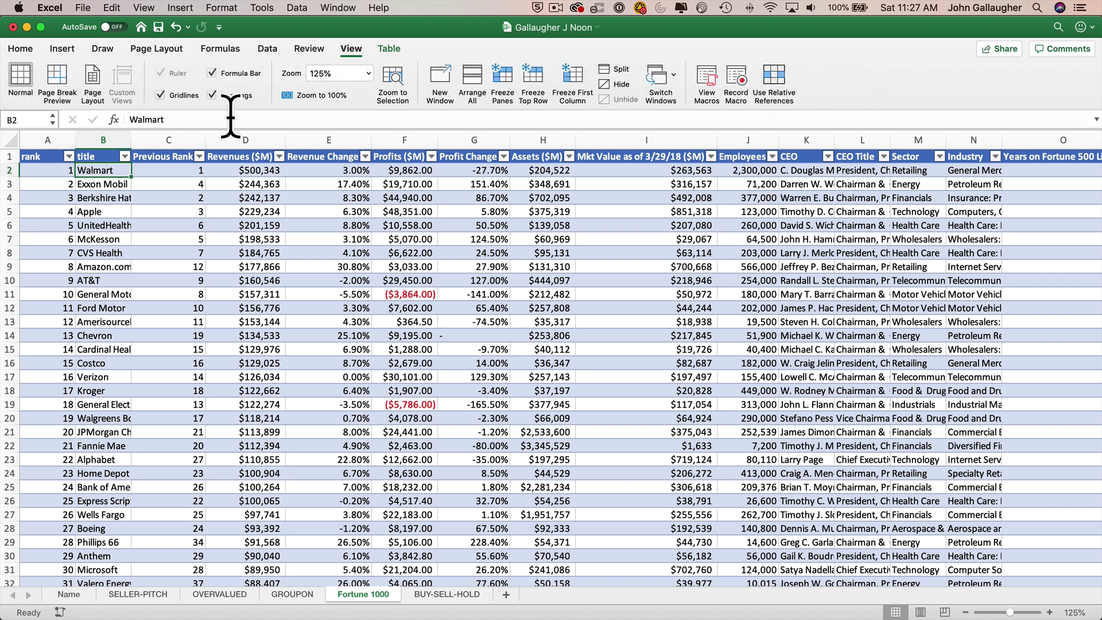
click(502, 80)
Step: Check that the header row and rank column stay in view across the rows and columns of the Fortune 1000 table
scroll(177, 276, down, 2)
scroll(177, 277, up, 2)
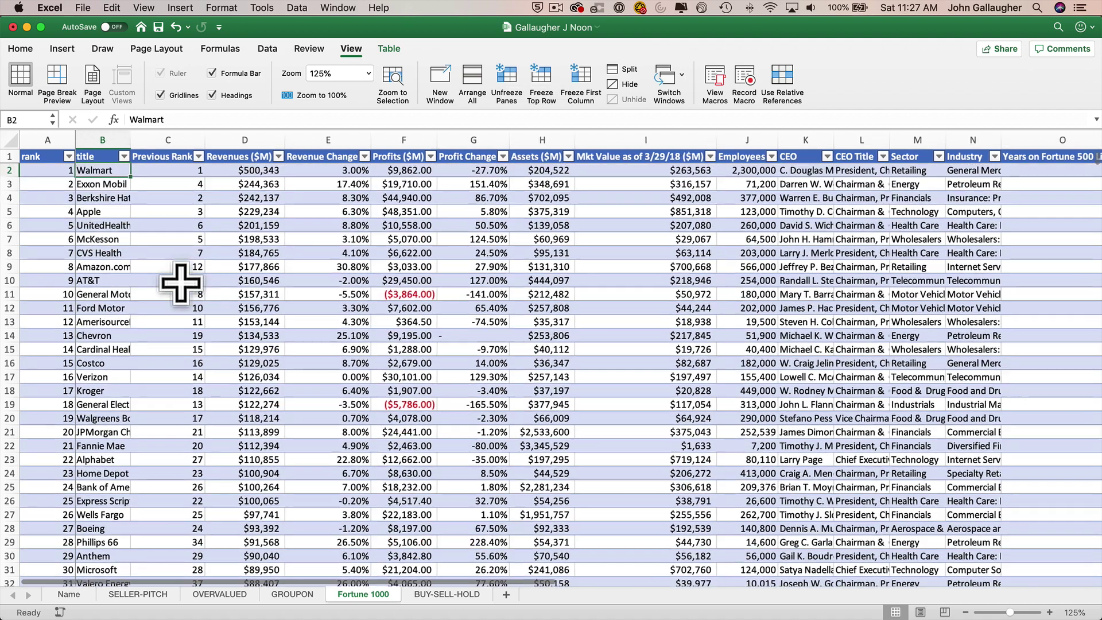
scroll(180, 283, right, 1)
scroll(180, 282, right, 3)
scroll(180, 282, left, 3)
scroll(180, 282, down, 3)
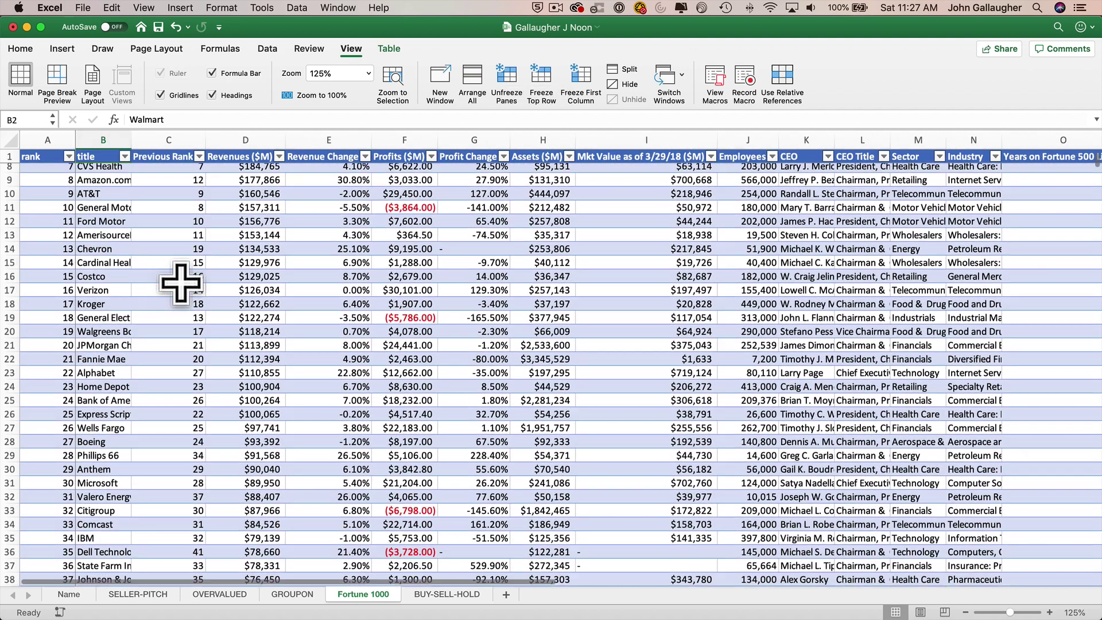
scroll(180, 282, up, 3)
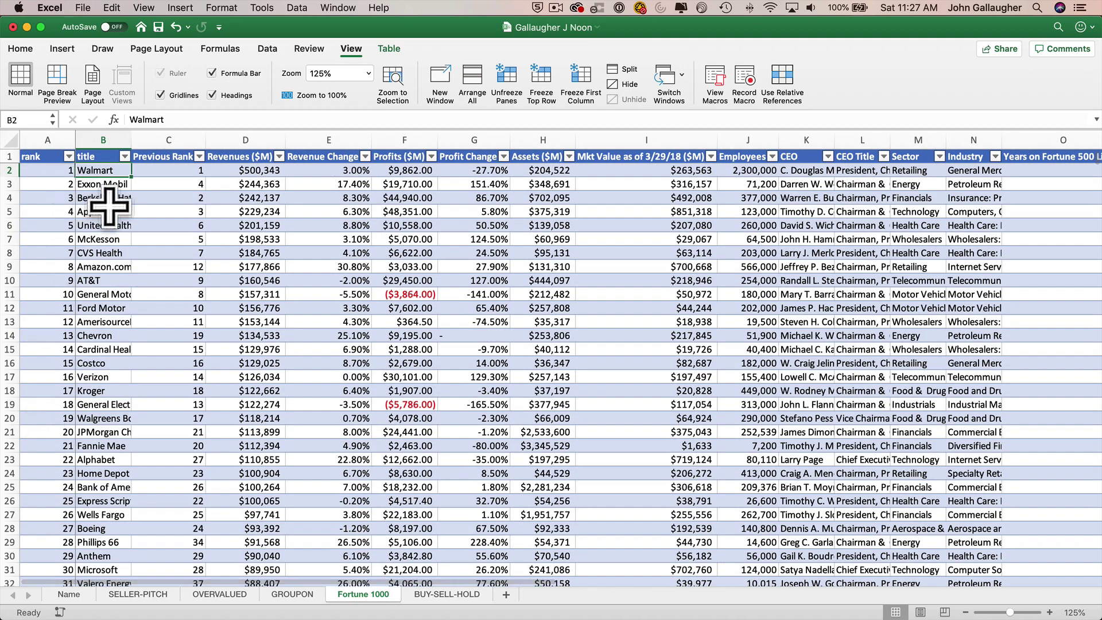
scroll(184, 253, left, 1)
scroll(184, 253, down, 3)
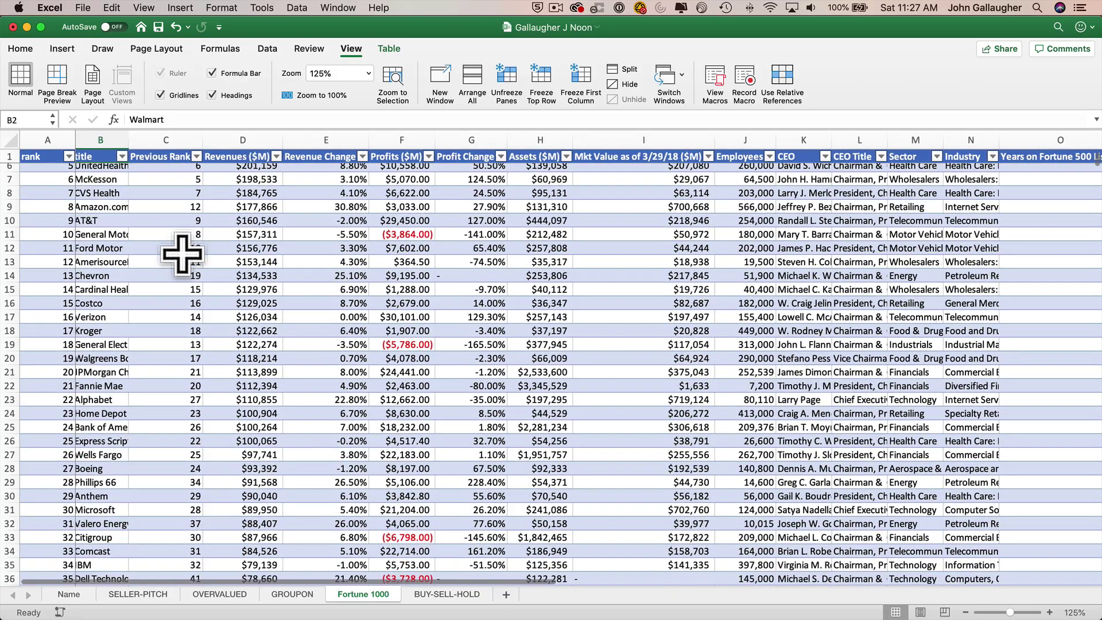
scroll(182, 253, up, 3)
scroll(182, 253, down, 3)
scroll(182, 253, right, 3)
scroll(183, 253, up, 3)
scroll(183, 253, left, 3)
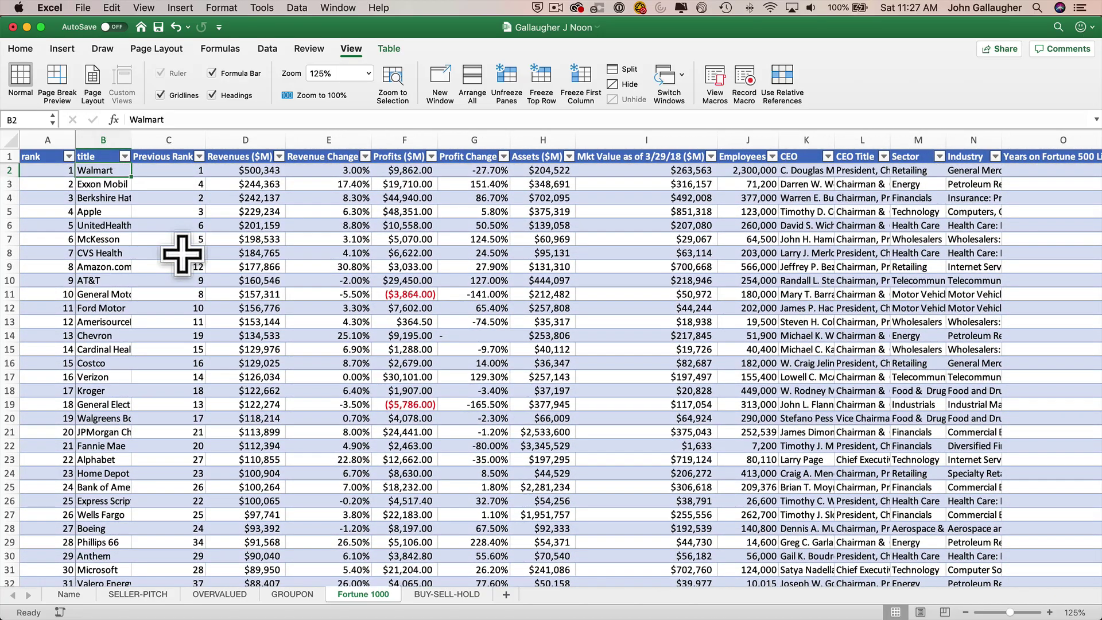
scroll(237, 255, right, 3)
scroll(239, 256, left, 1)
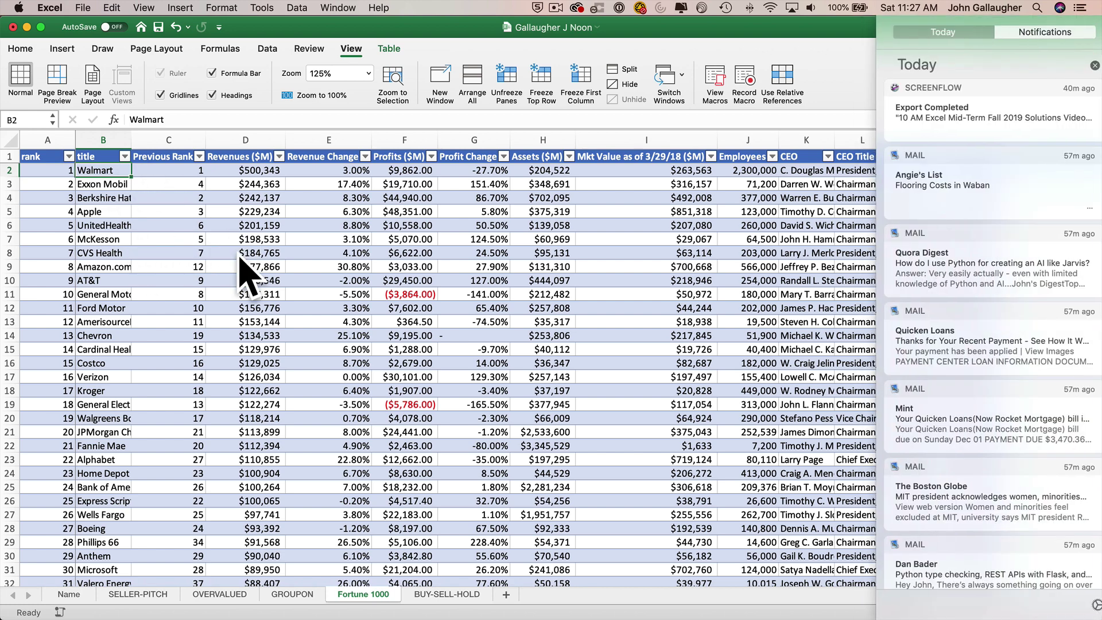
Step: Read instructions c) and d) in Word and look through the Fortune 1000 columns in Excel for the Industry column
key(super+Tab)
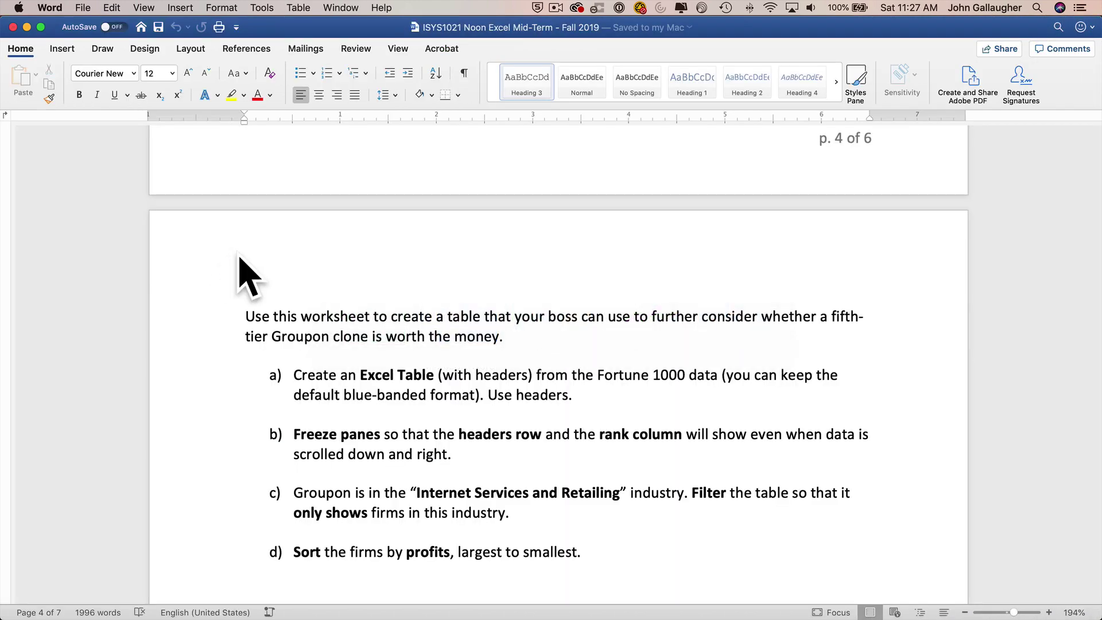
scroll(342, 307, down, 2)
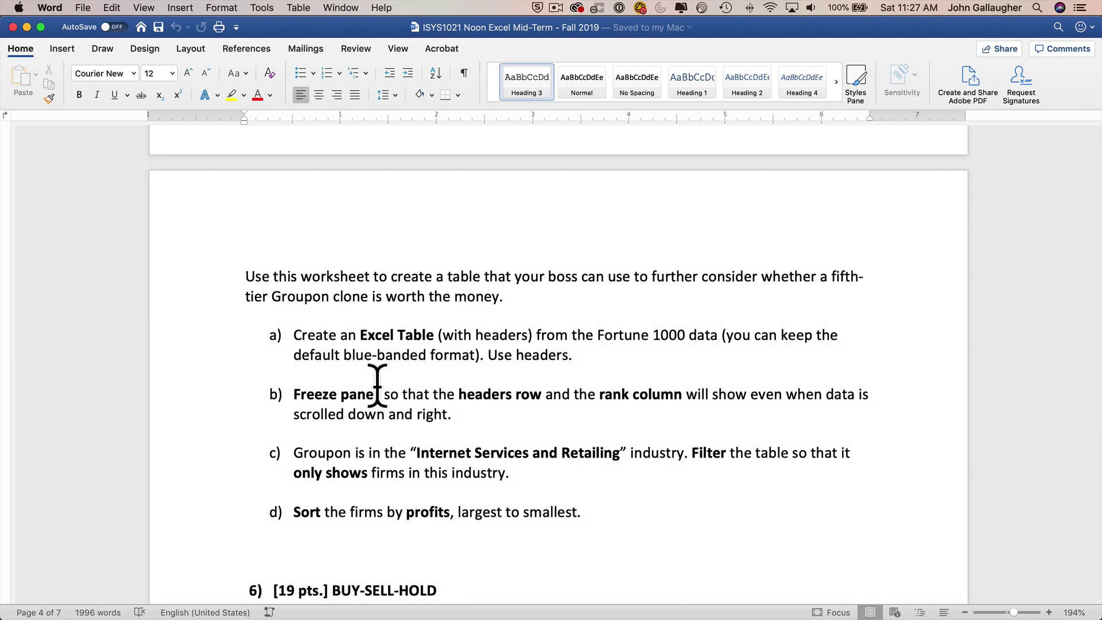
scroll(377, 384, down, 2)
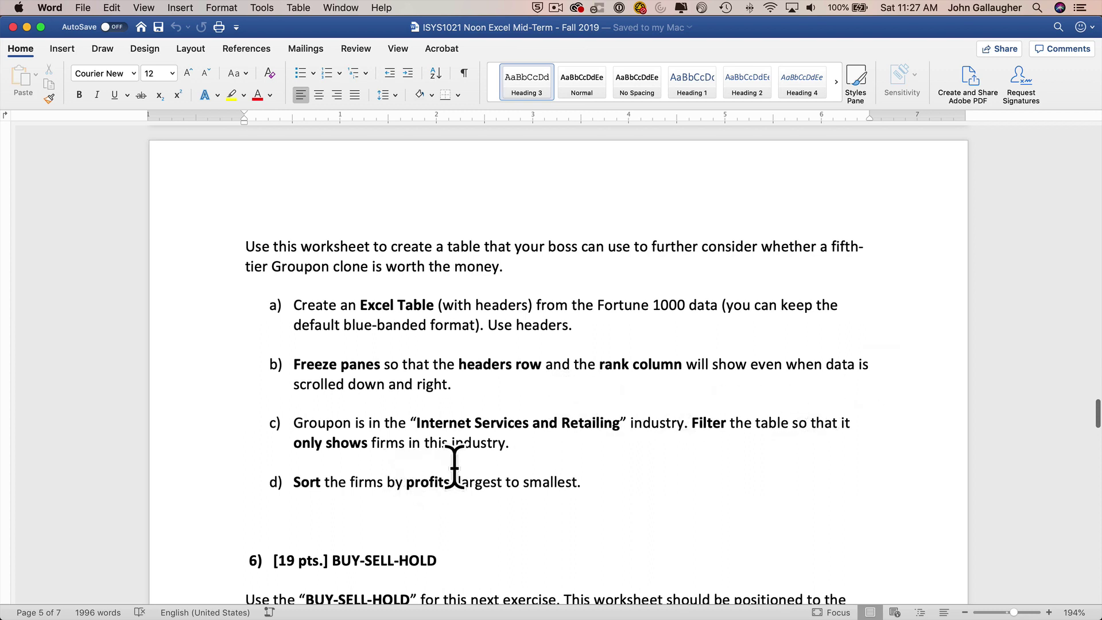
key(super+Tab)
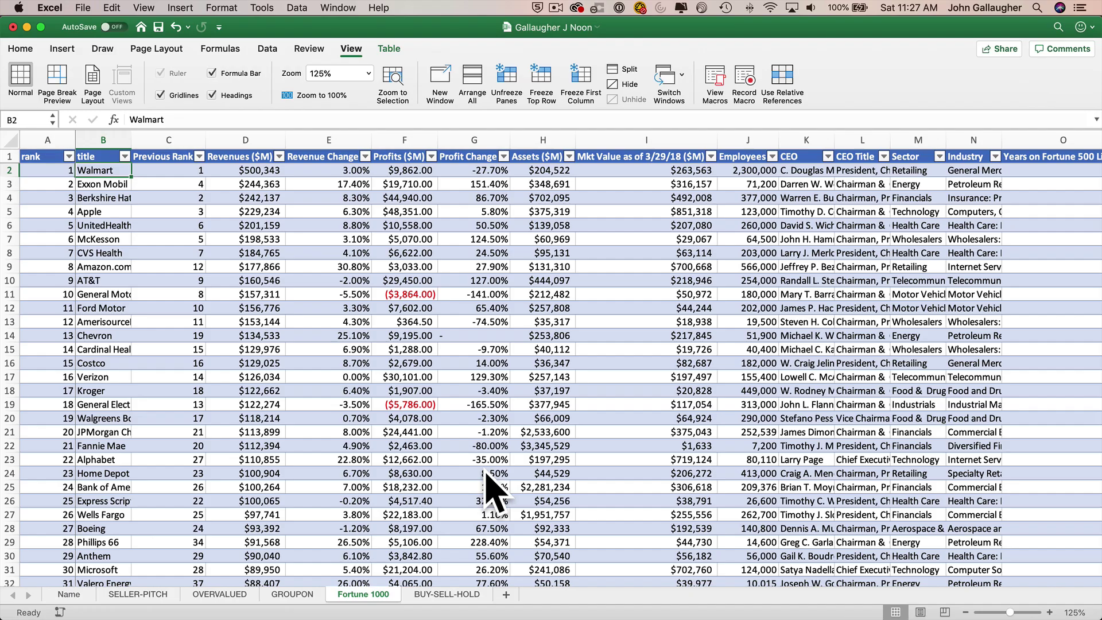
scroll(552, 279, right, 15)
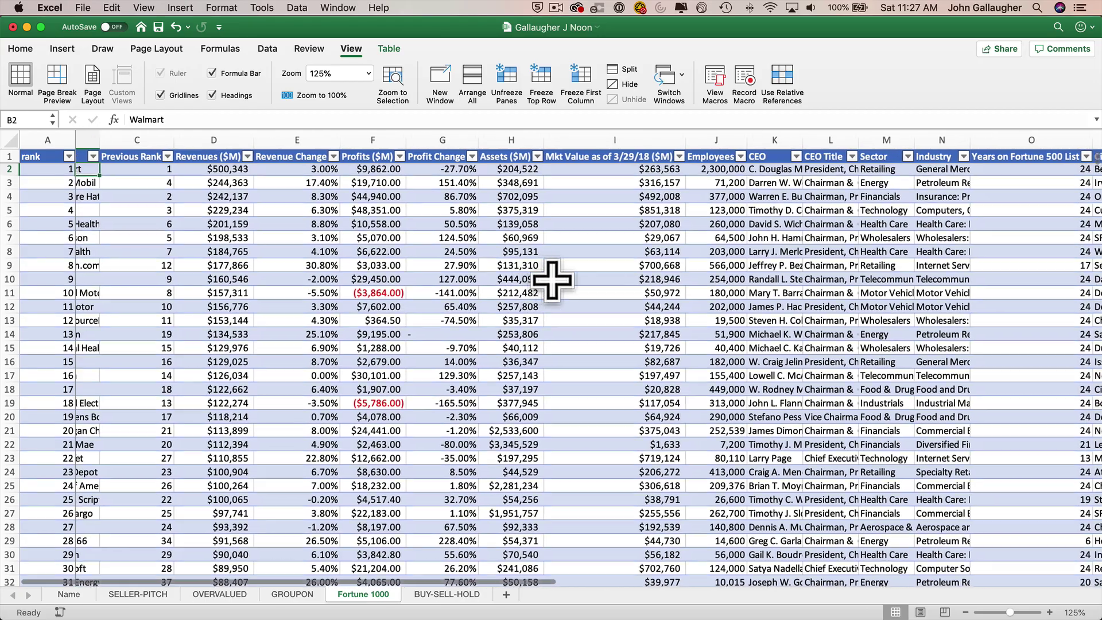
scroll(552, 279, left, 10)
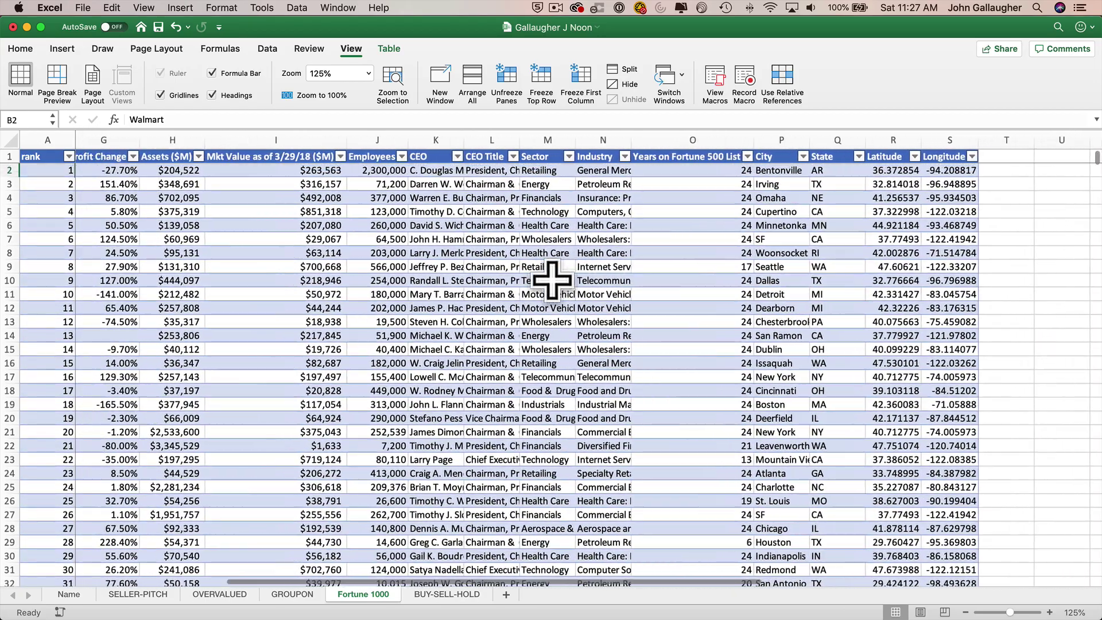
scroll(552, 280, left, 5)
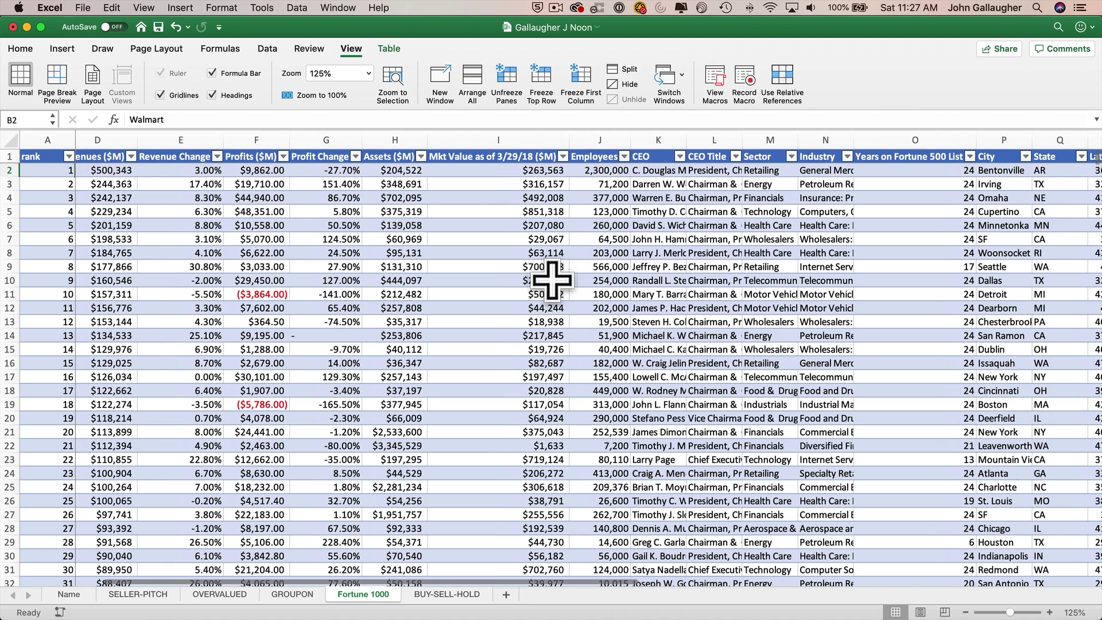
scroll(552, 280, right, 6)
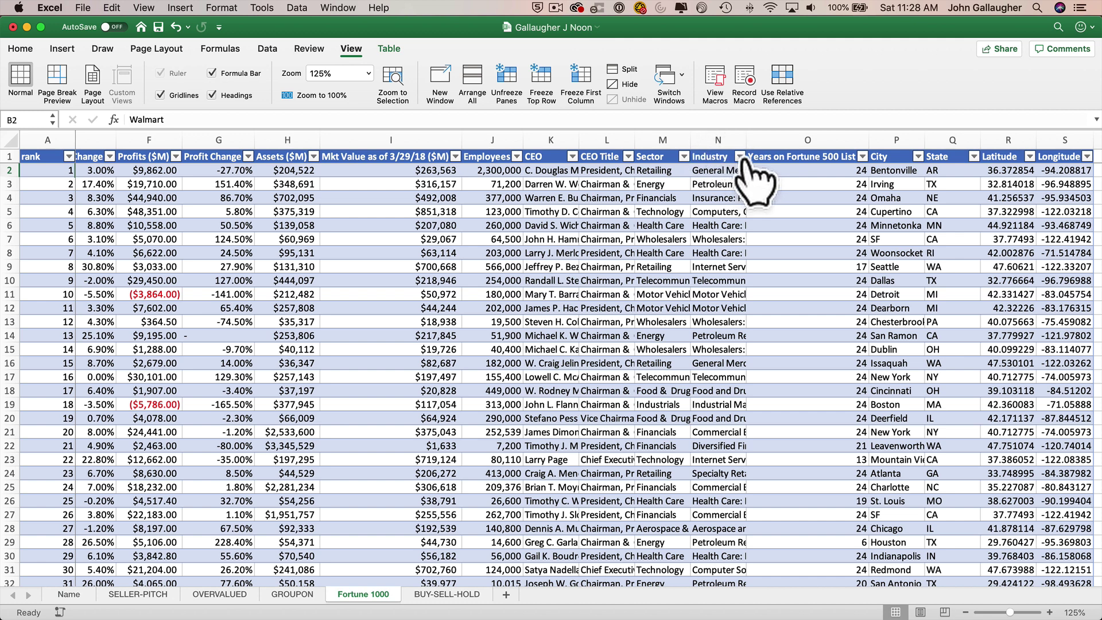
Step: Search the worksheet for "Industry" and select the data of the Industry column
key(super+f)
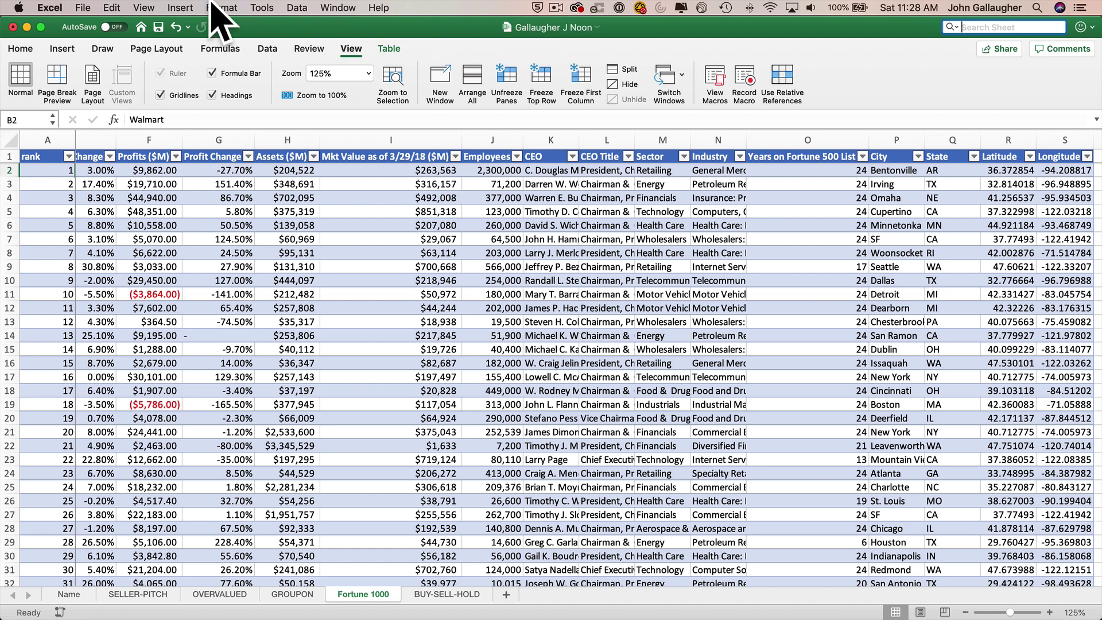
click(109, 8)
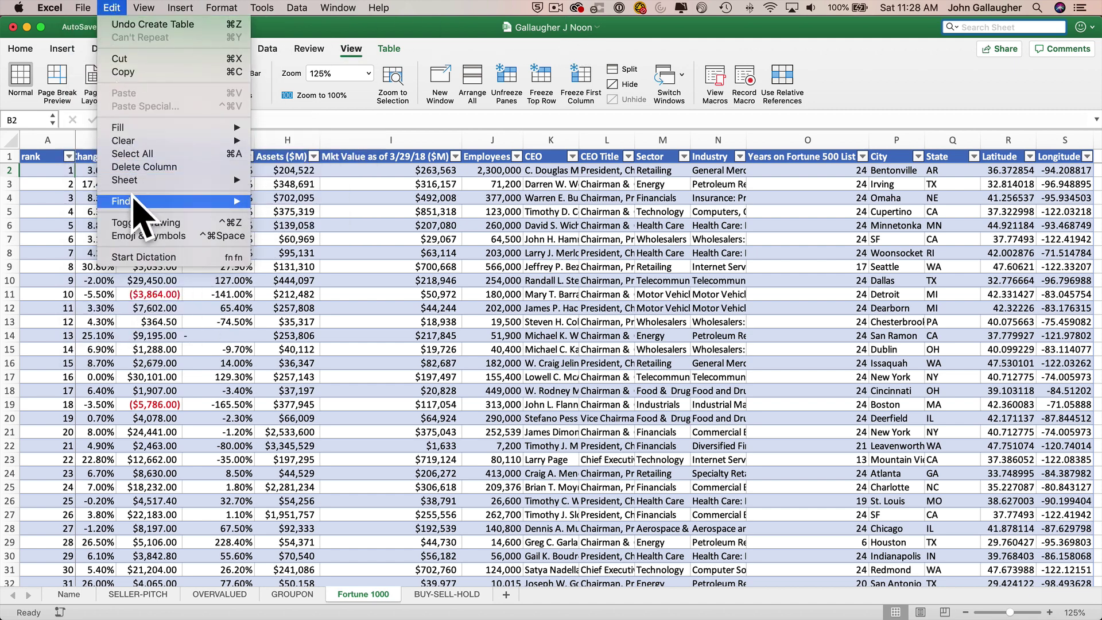
mouse_move(144, 201)
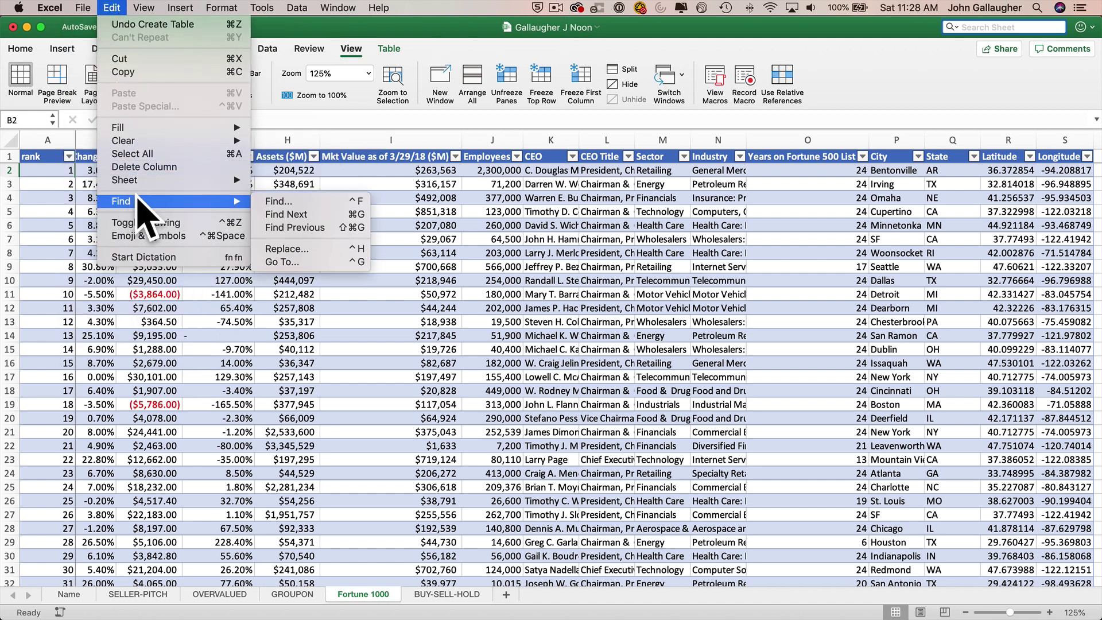
click(362, 203)
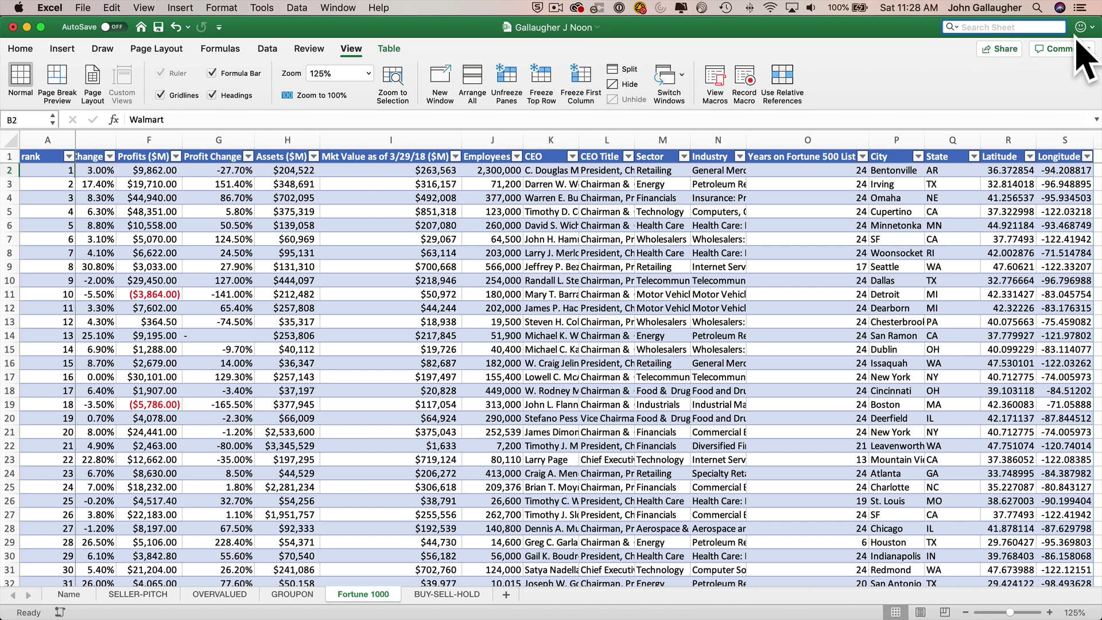
text(Industry)
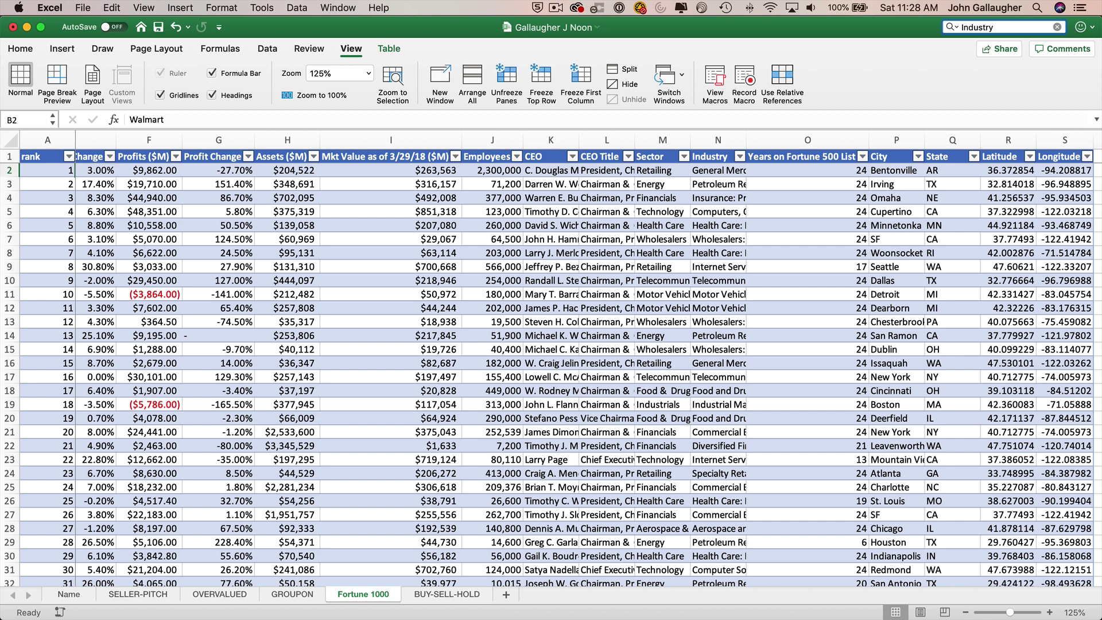
key(Return)
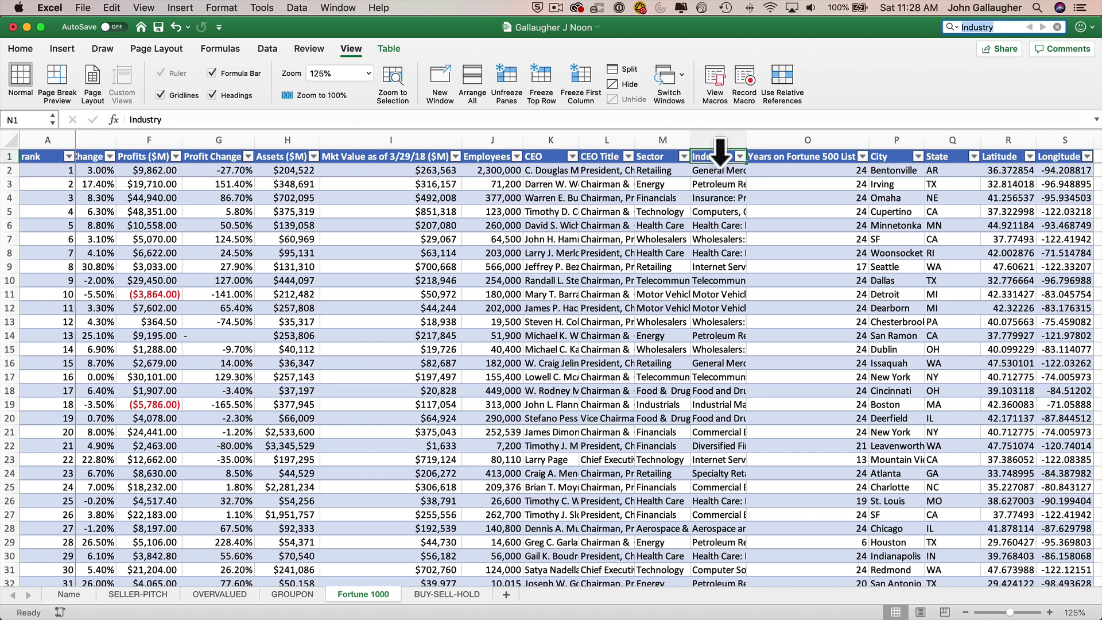
click(719, 152)
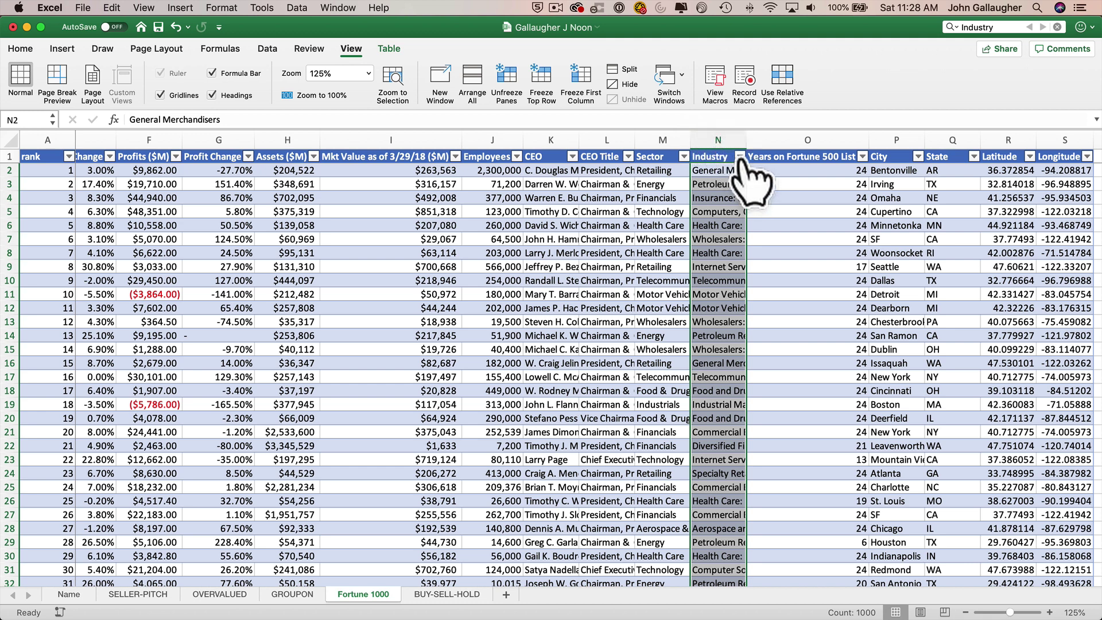
Step: Filter the Industry column to only "Internet Services and Retailing" and close the filter window
click(741, 156)
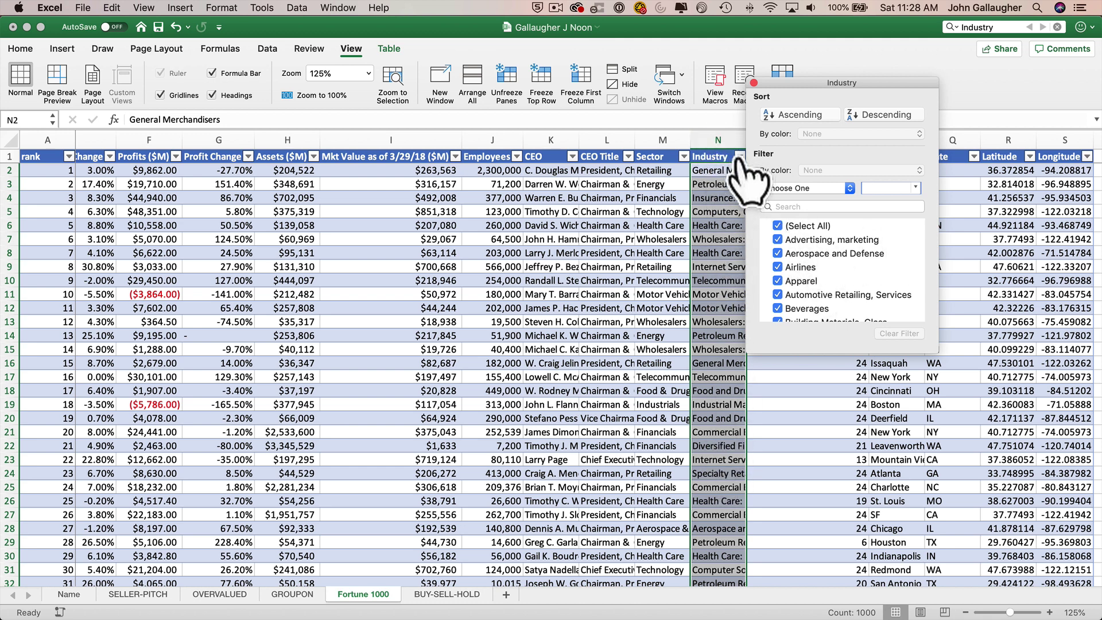
click(778, 225)
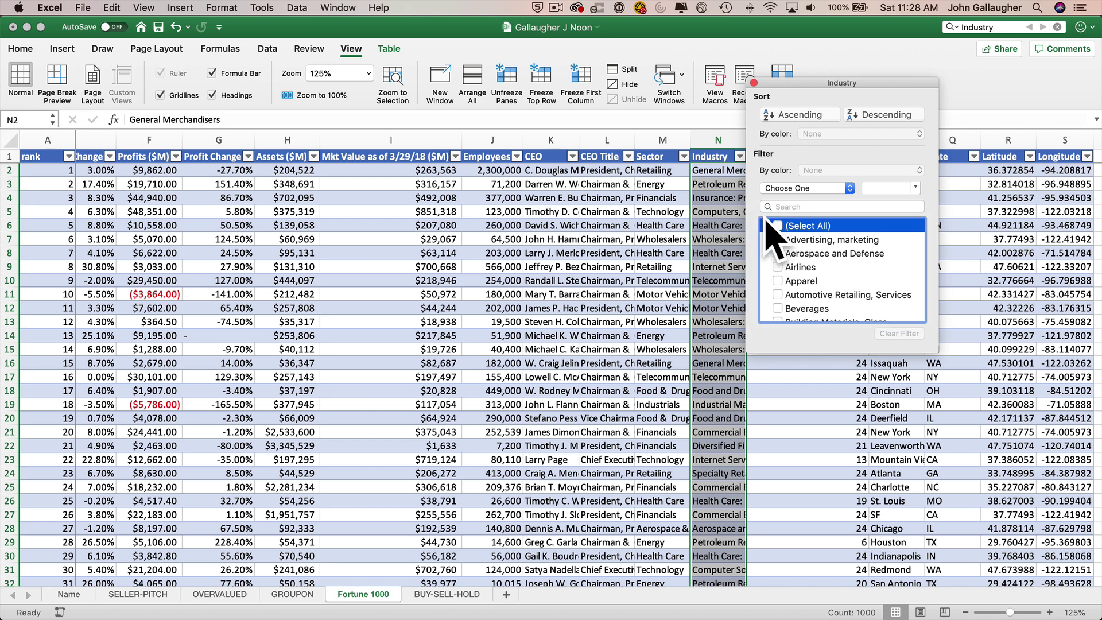
scroll(843, 293, down, 5)
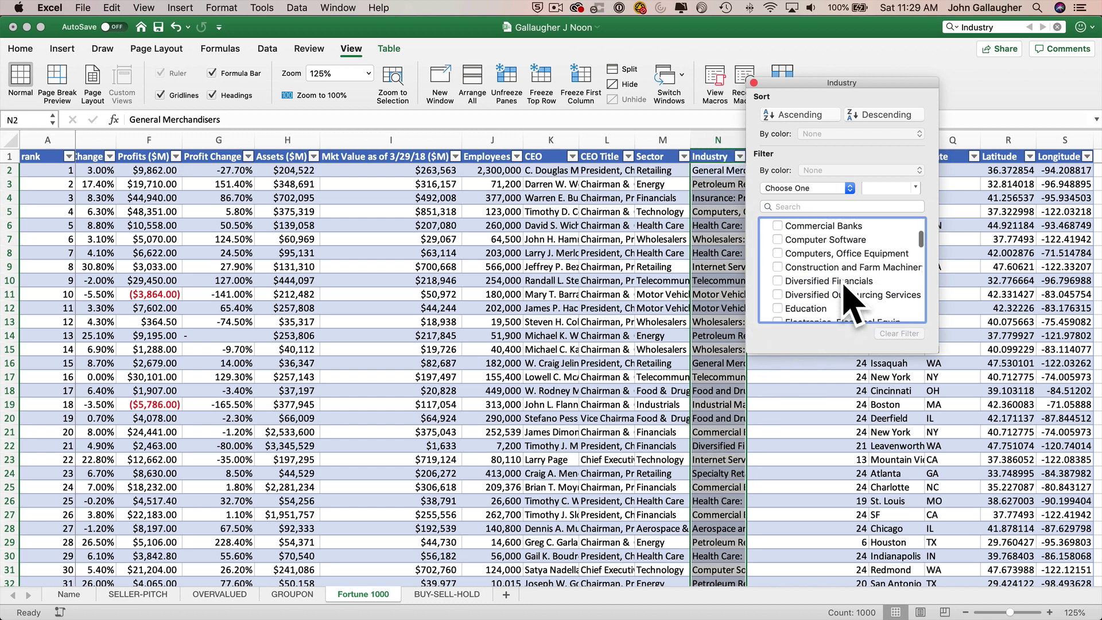
scroll(843, 285, down, 6)
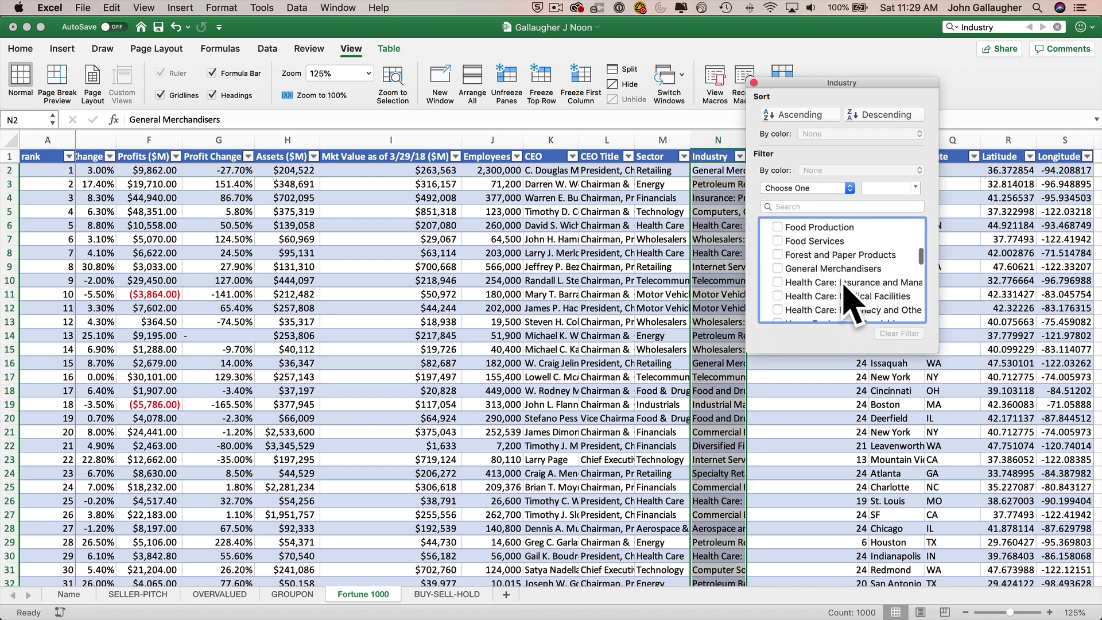
scroll(849, 298, down, 6)
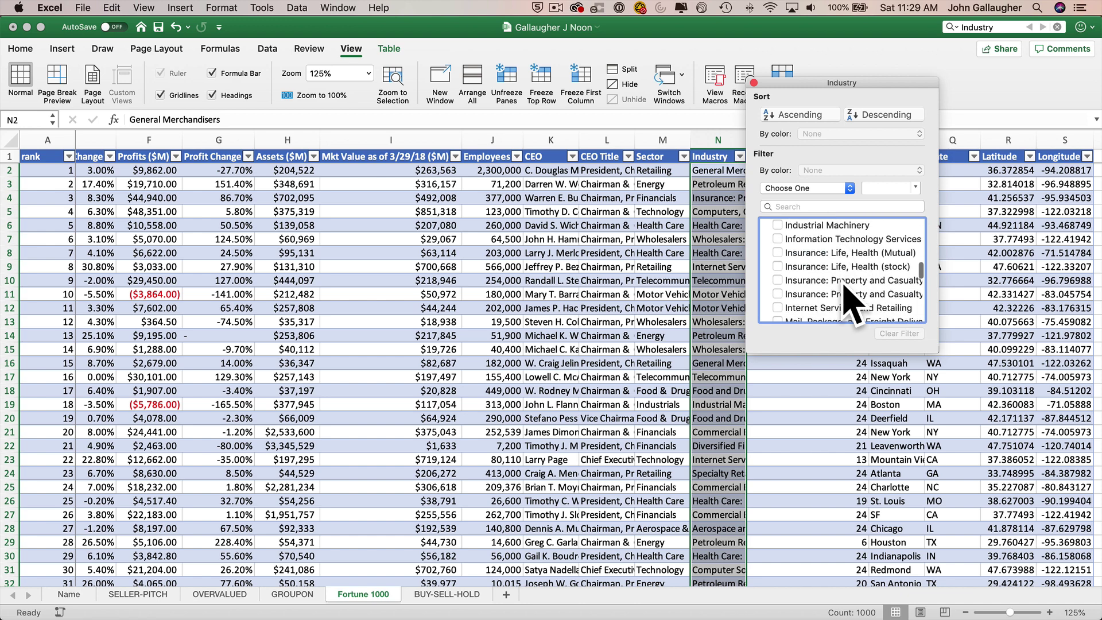
scroll(826, 281, down, 2)
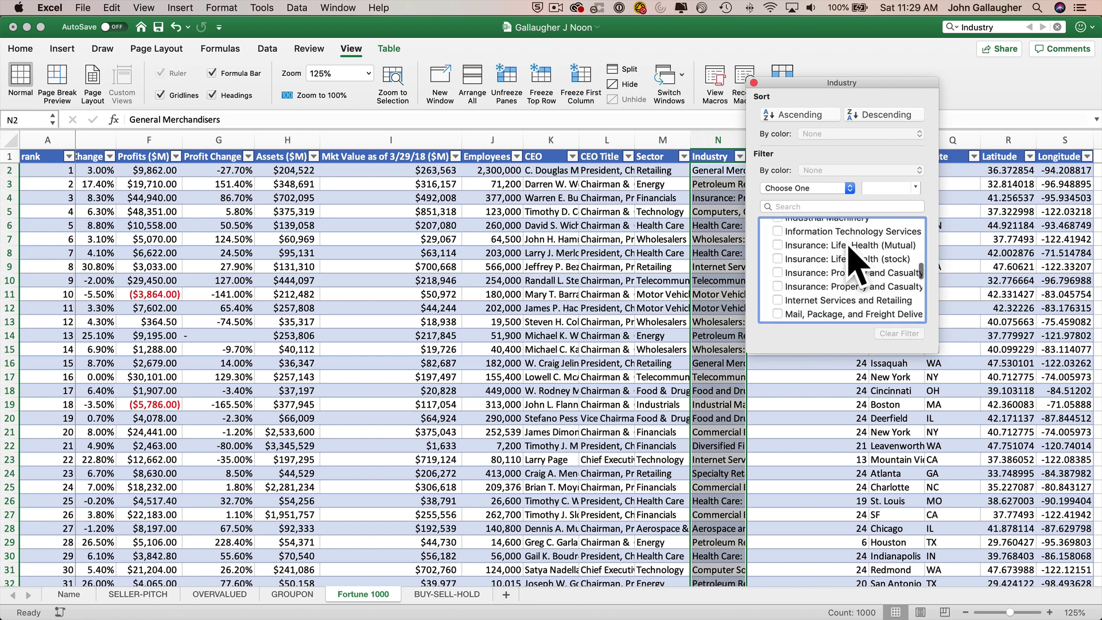
click(830, 285)
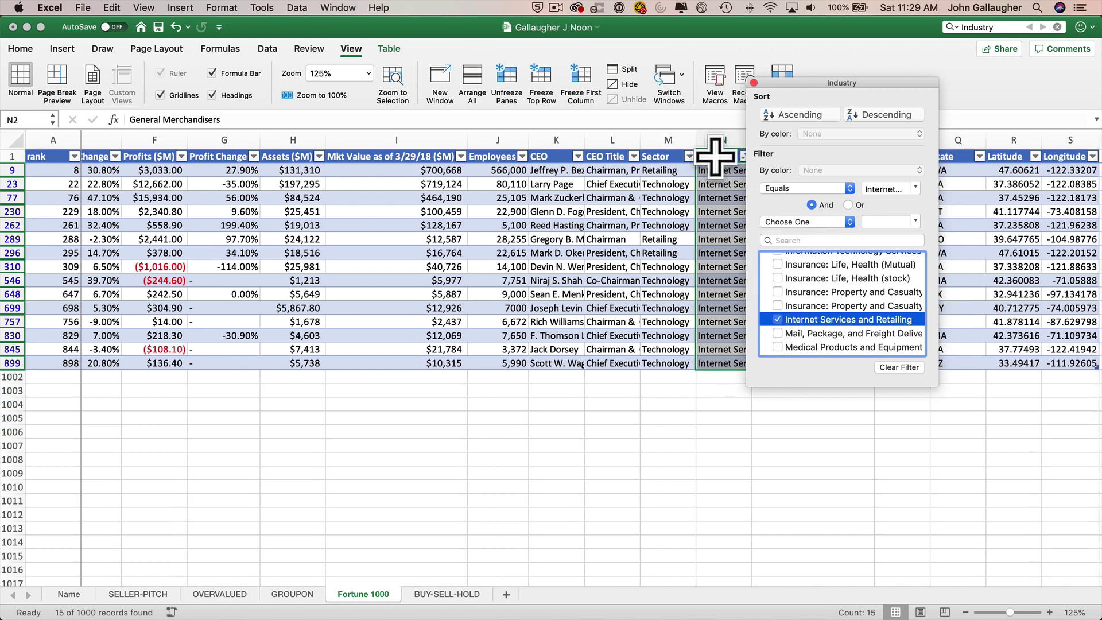
click(753, 82)
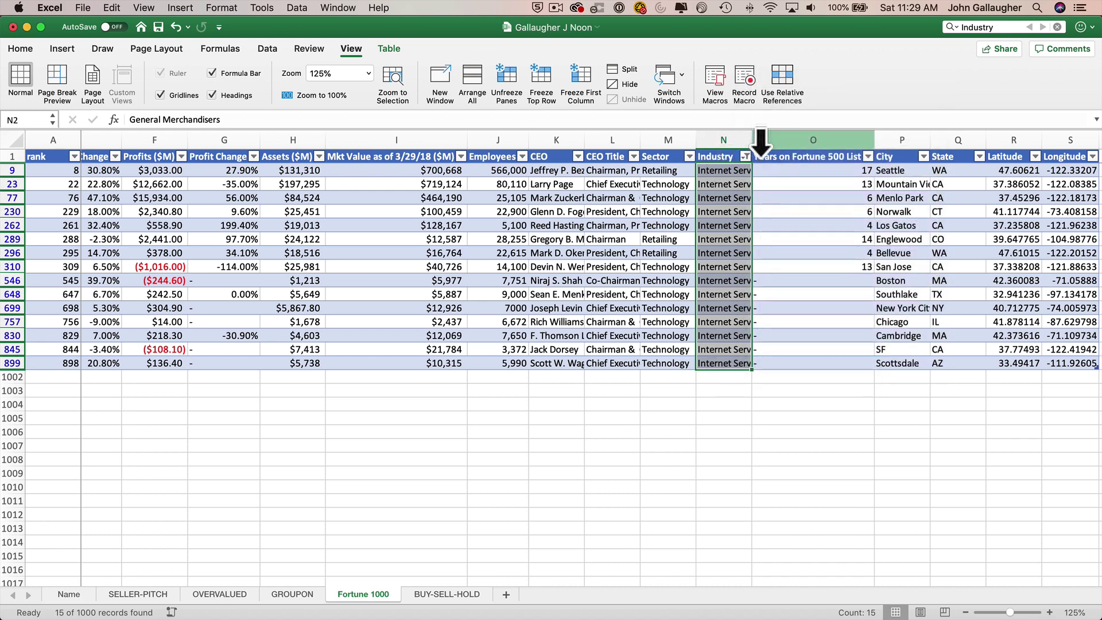
Step: Widen the Industry column of the Fortune 1000 table to show more of the industry names
drag(751, 142, 786, 141)
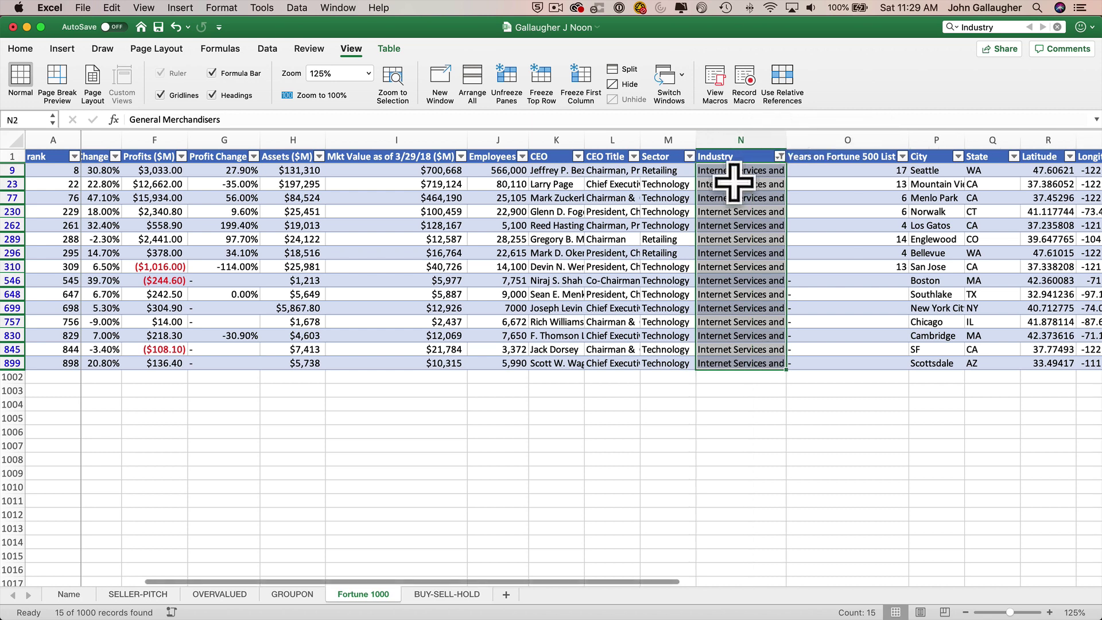
scroll(632, 260, left, 5)
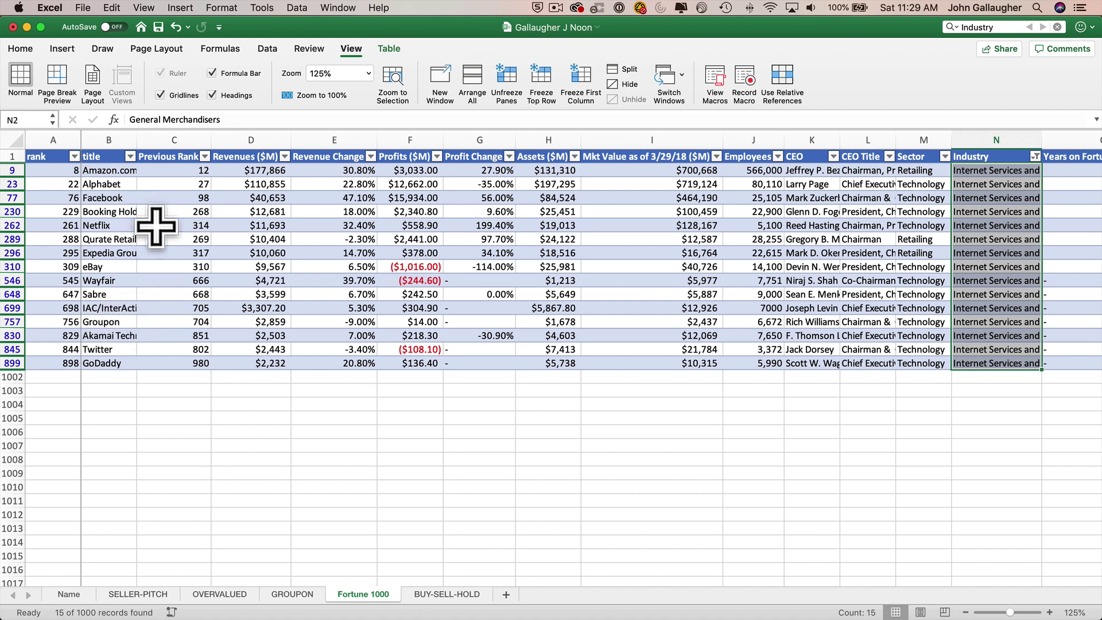
Step: Check instruction d) in Word and sort the Fortune 1000 table in Excel by Profits ($M) in descending order
key(super+Tab)
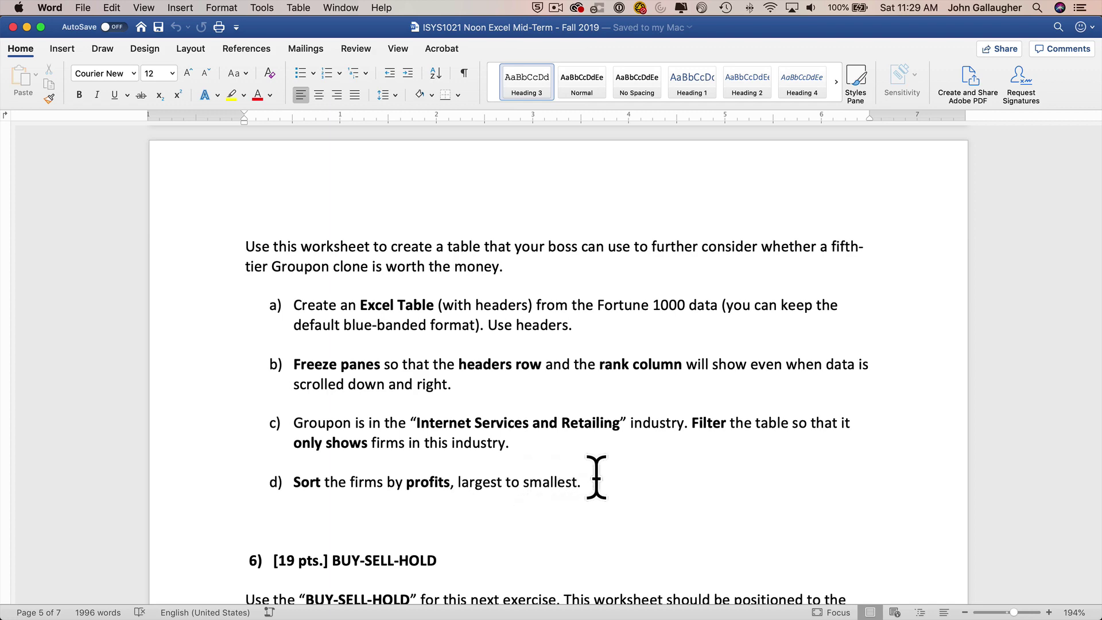
key(super+Tab)
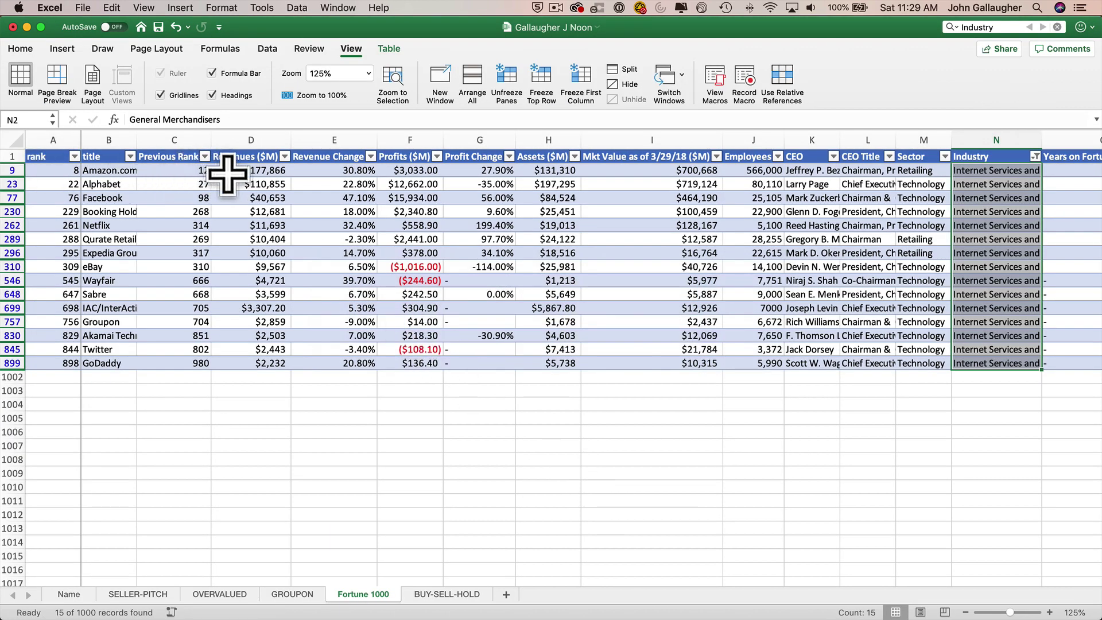
click(436, 157)
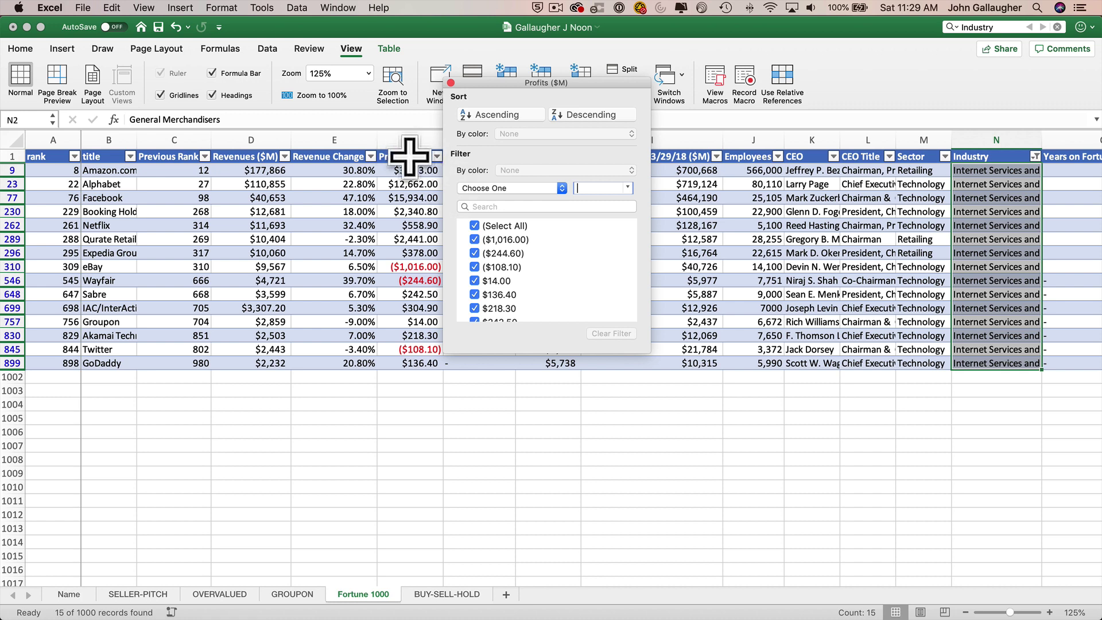
click(587, 115)
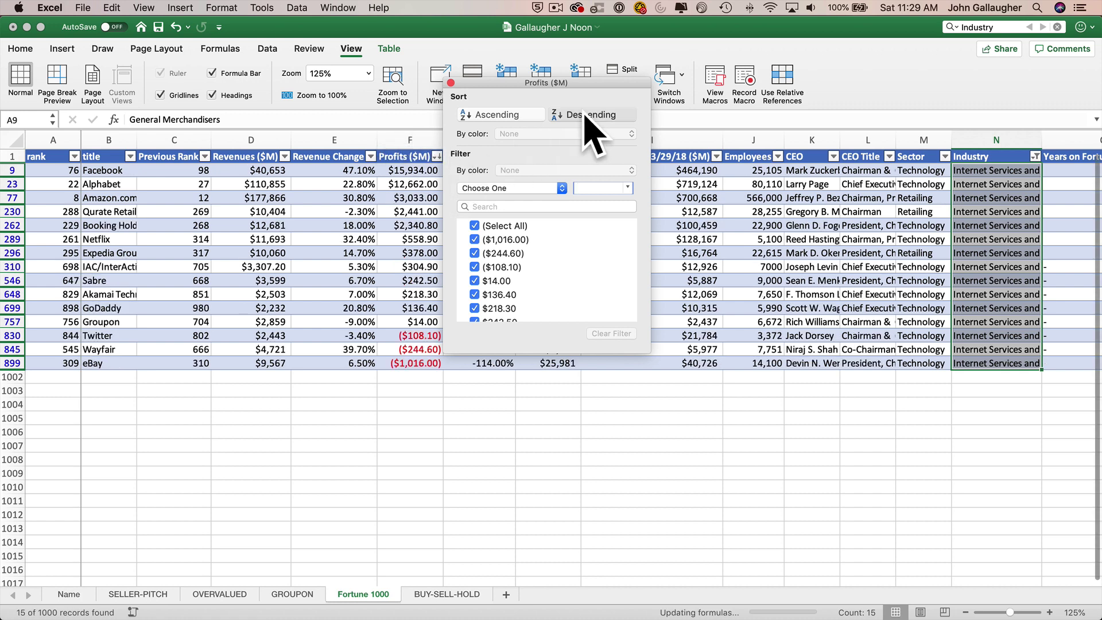
click(451, 83)
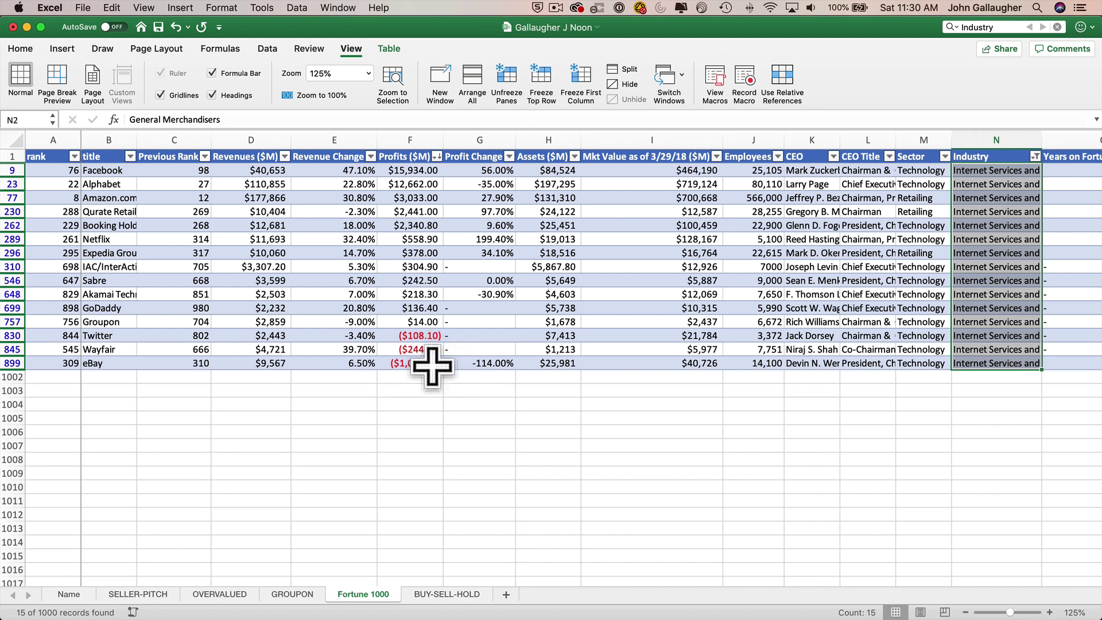
Step: Review the Fortune 1000 instructions a) to d) in Word and clear the "Industry" sheet search in Excel
key(super+Tab)
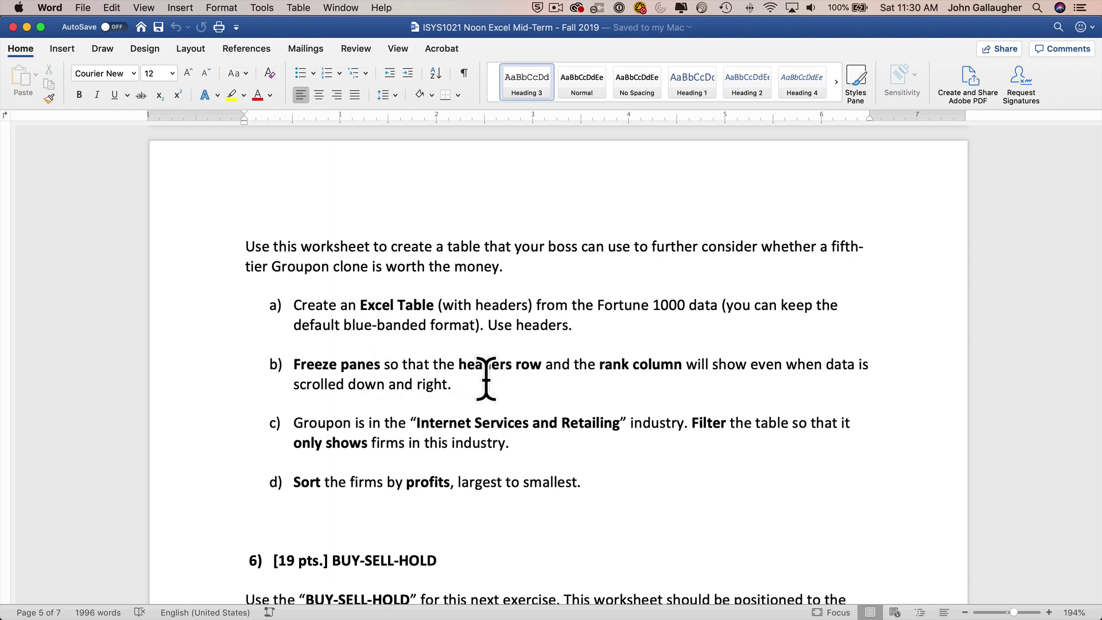
scroll(481, 393, down, 5)
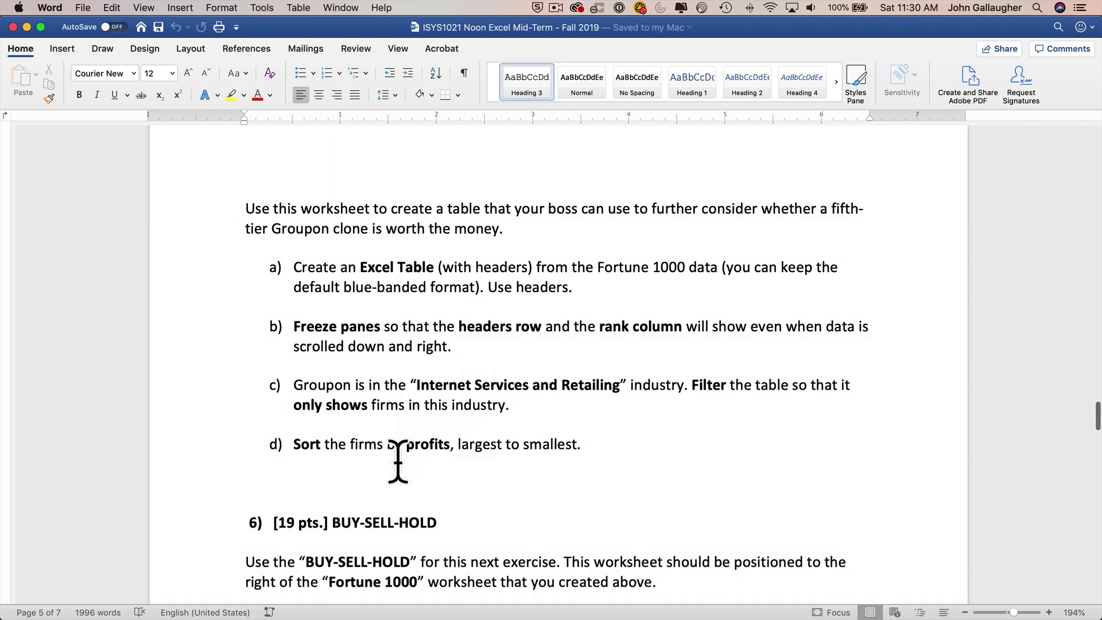
scroll(398, 463, down, 1)
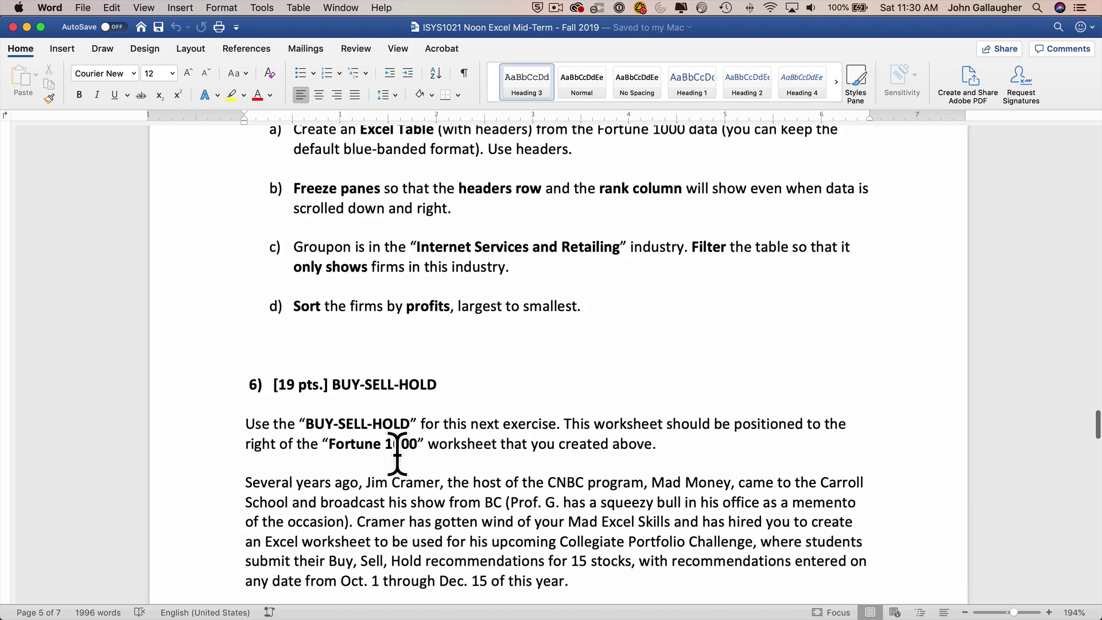
scroll(370, 412, up, 1)
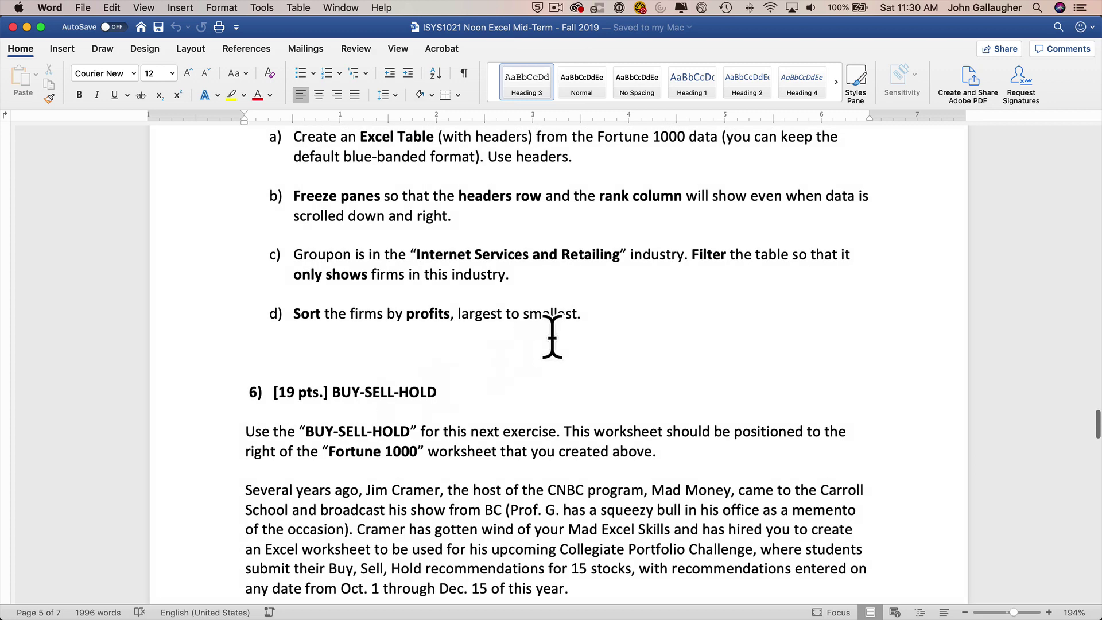
scroll(552, 337, up, 15)
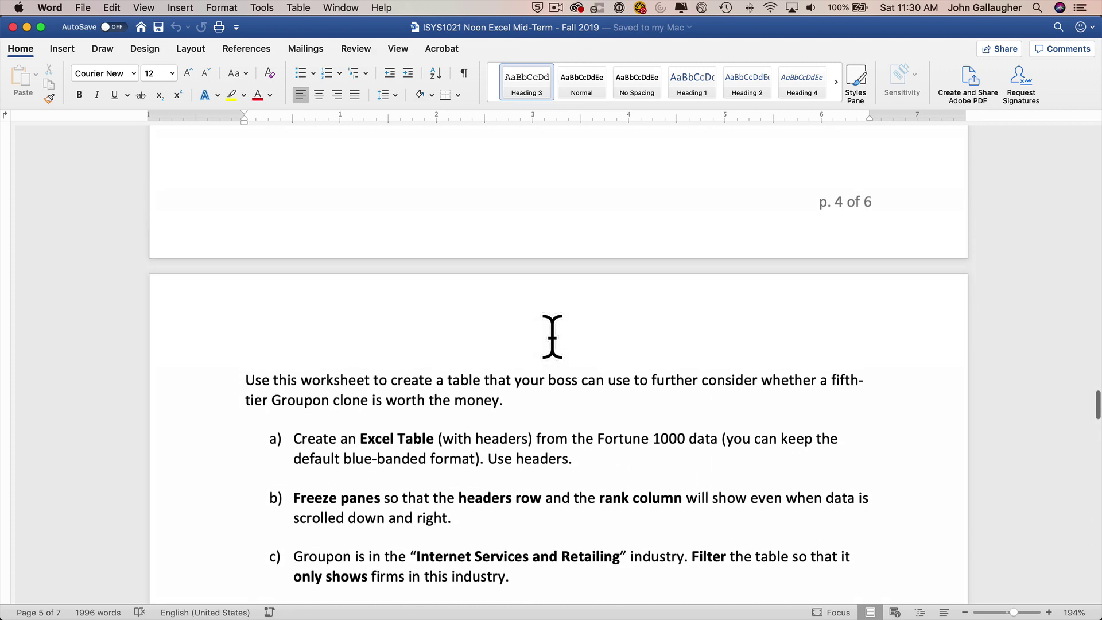
scroll(552, 337, down, 12)
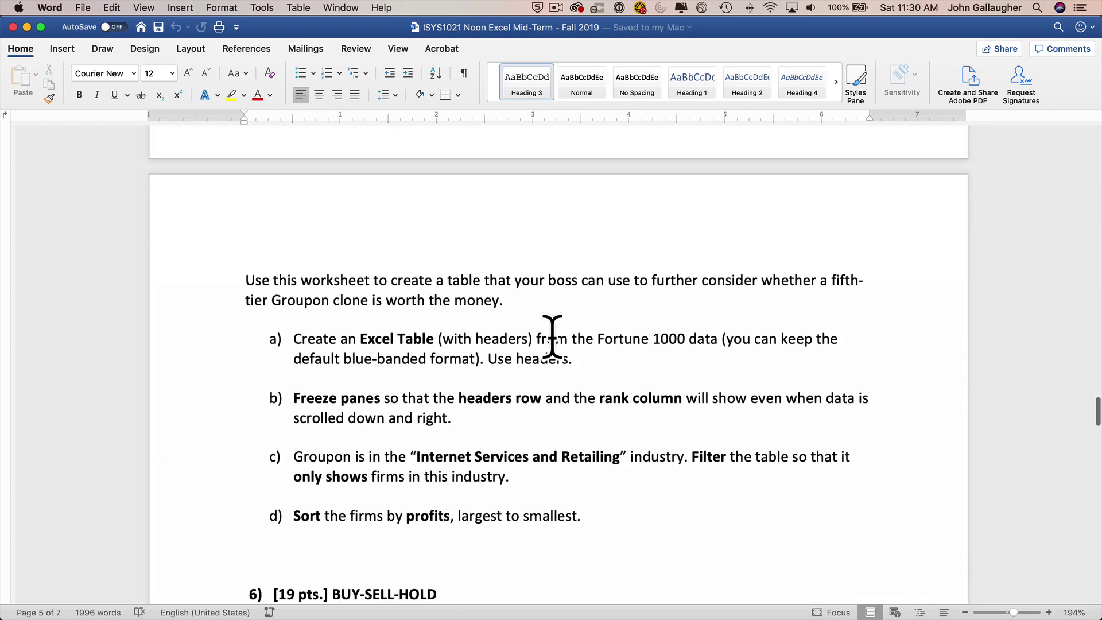
key(super+Tab)
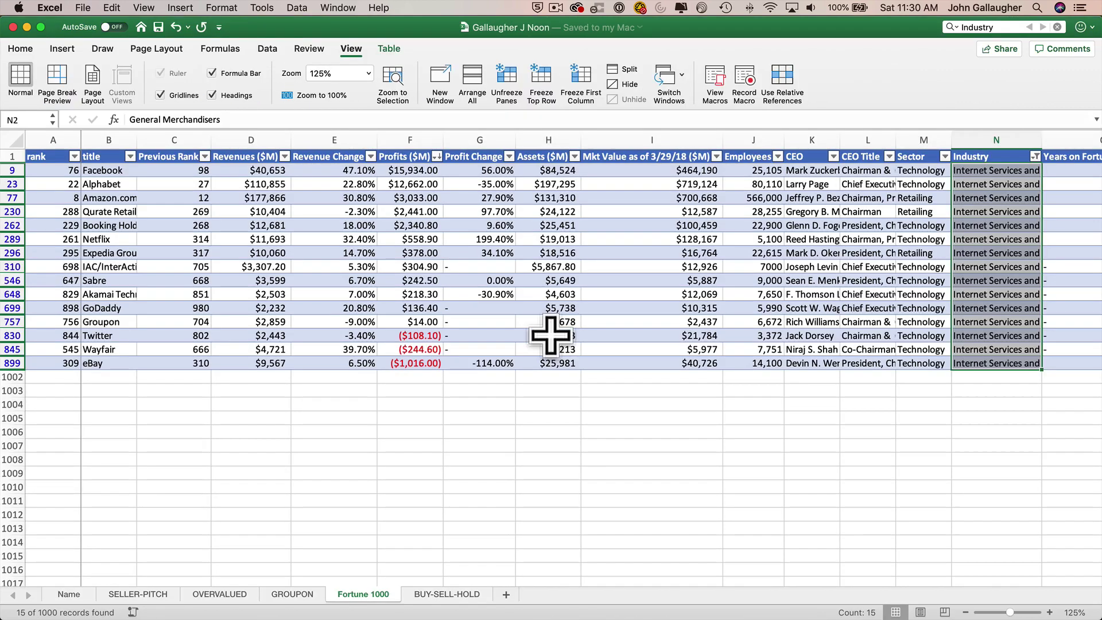
click(1057, 28)
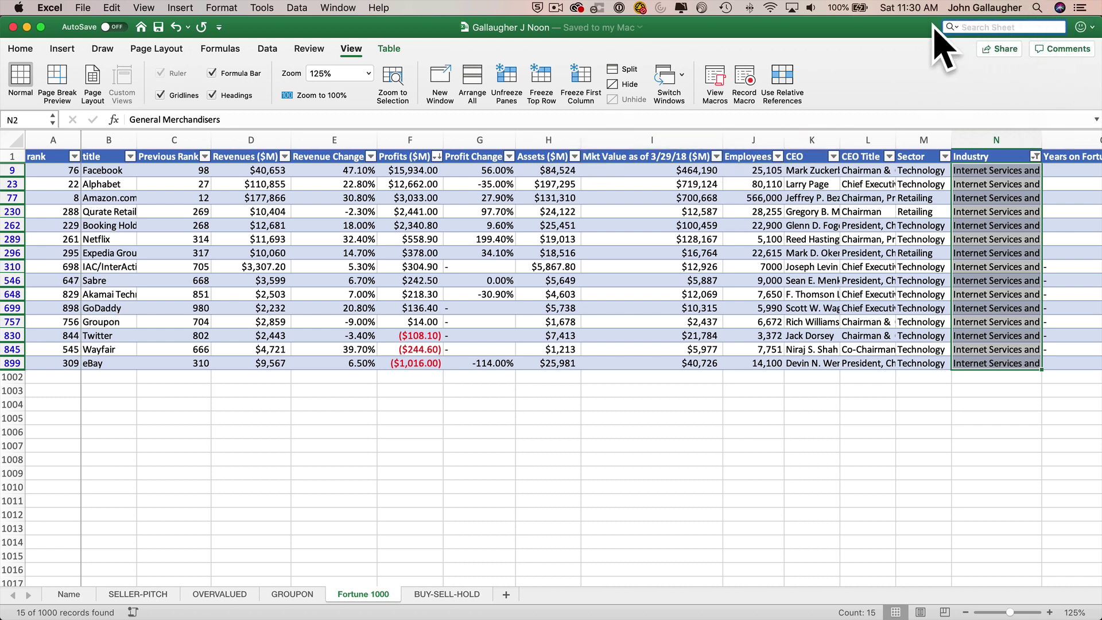
Step: Find question 6 in the Word instructions and open the BUY-SELL-HOLD worksheet in Excel
key(super+Tab)
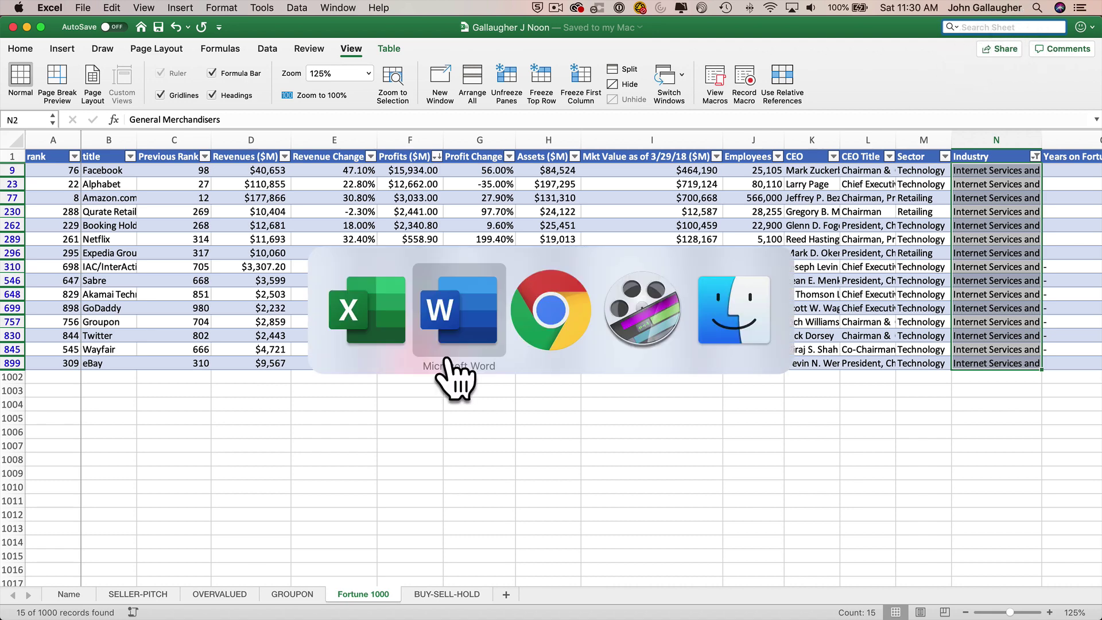
click(447, 369)
scroll(322, 416, down, 10)
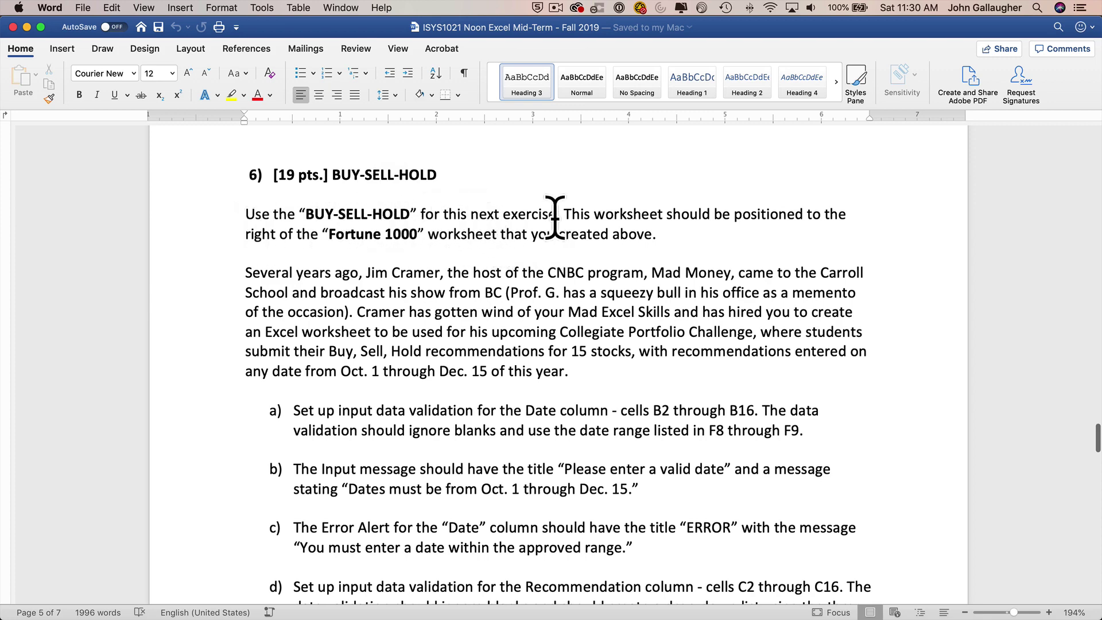
key(super+Tab)
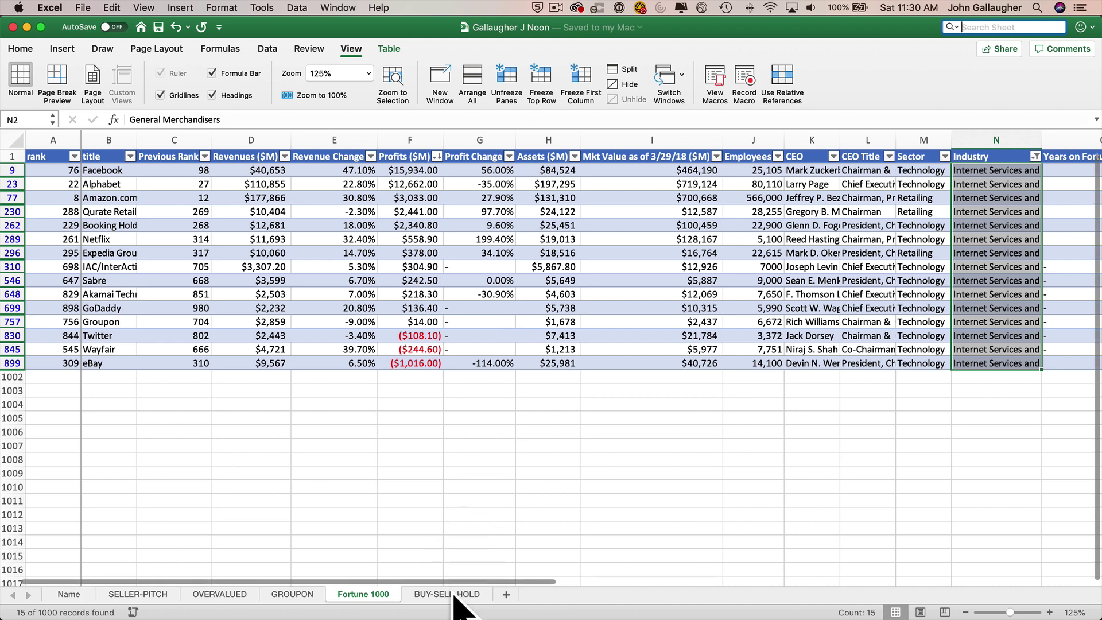
click(457, 597)
Step: Read the introduction and instructions a) to d) of question 6, BUY-SELL-HOLD, in Word
key(super+Tab)
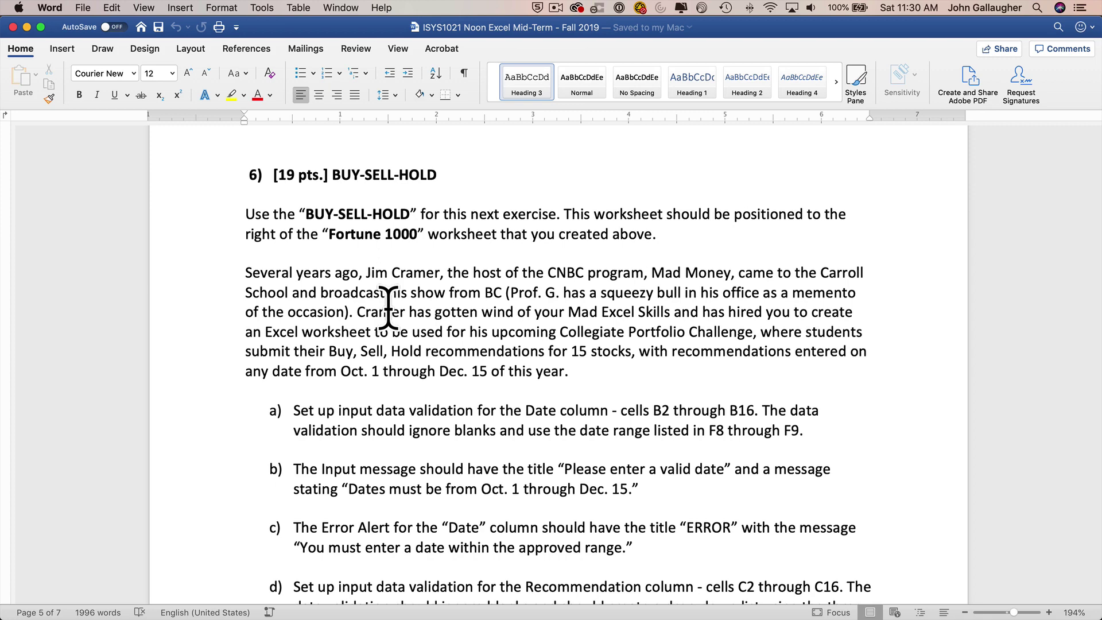
scroll(415, 326, down, 2)
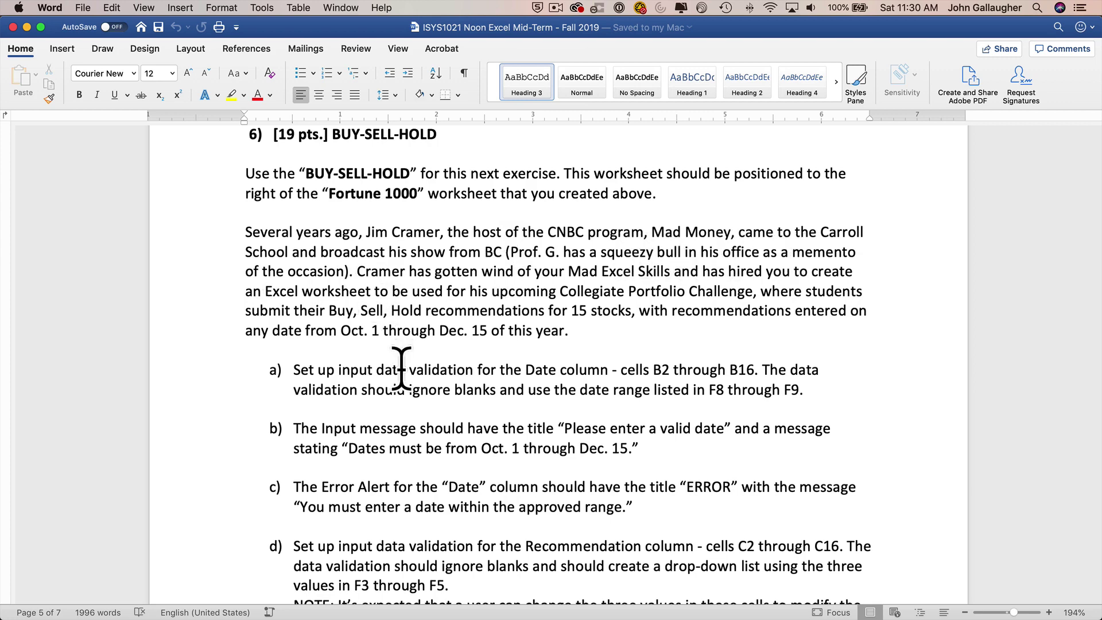
scroll(438, 310, down, 1)
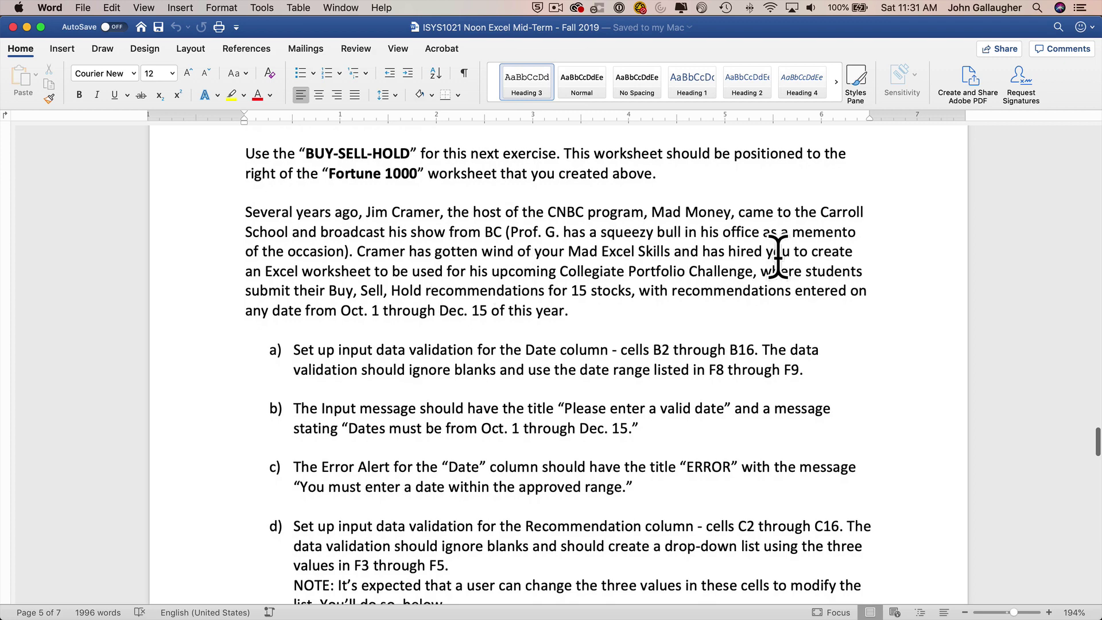
scroll(425, 333, down, 1)
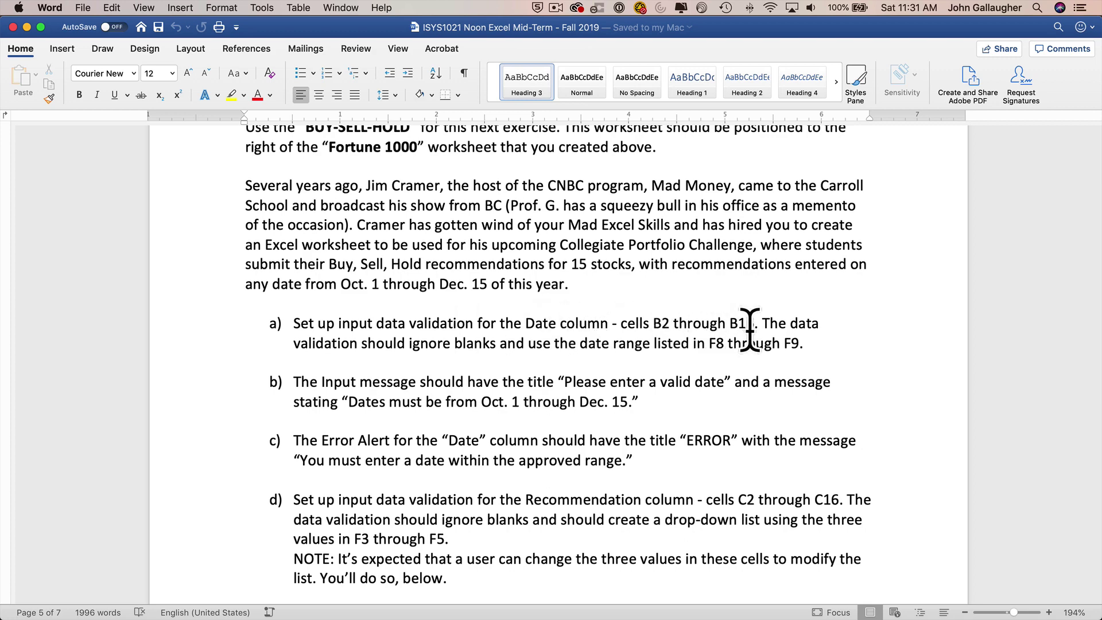
Step: Select cells B2 to B16 of the Date column in Excel and check the date validation instructions in Word
key(super+Tab)
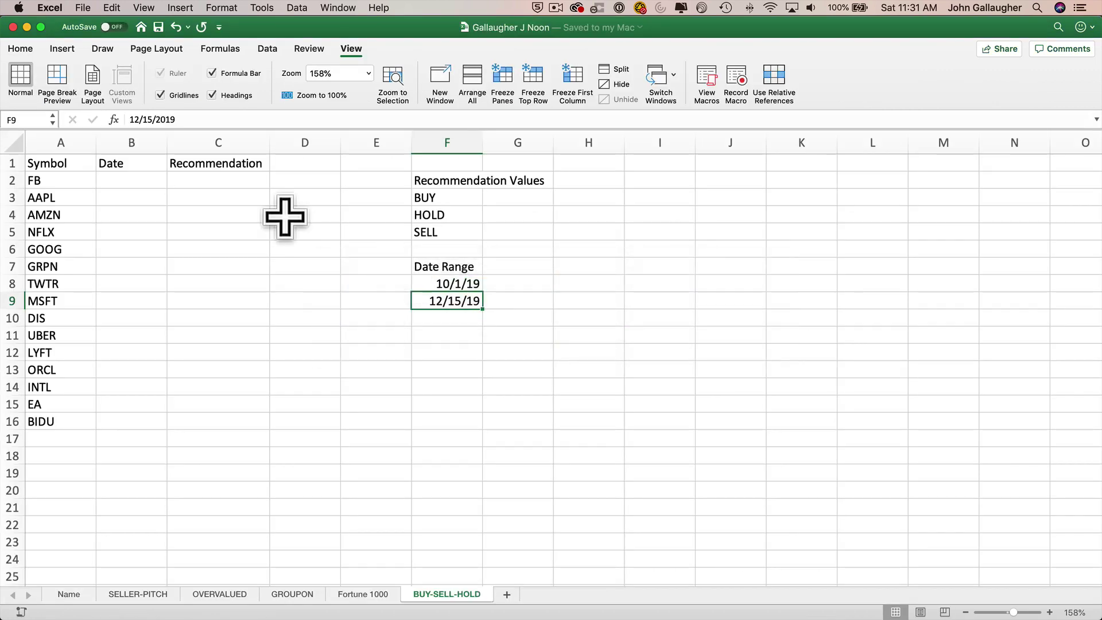
drag(123, 182, 123, 424)
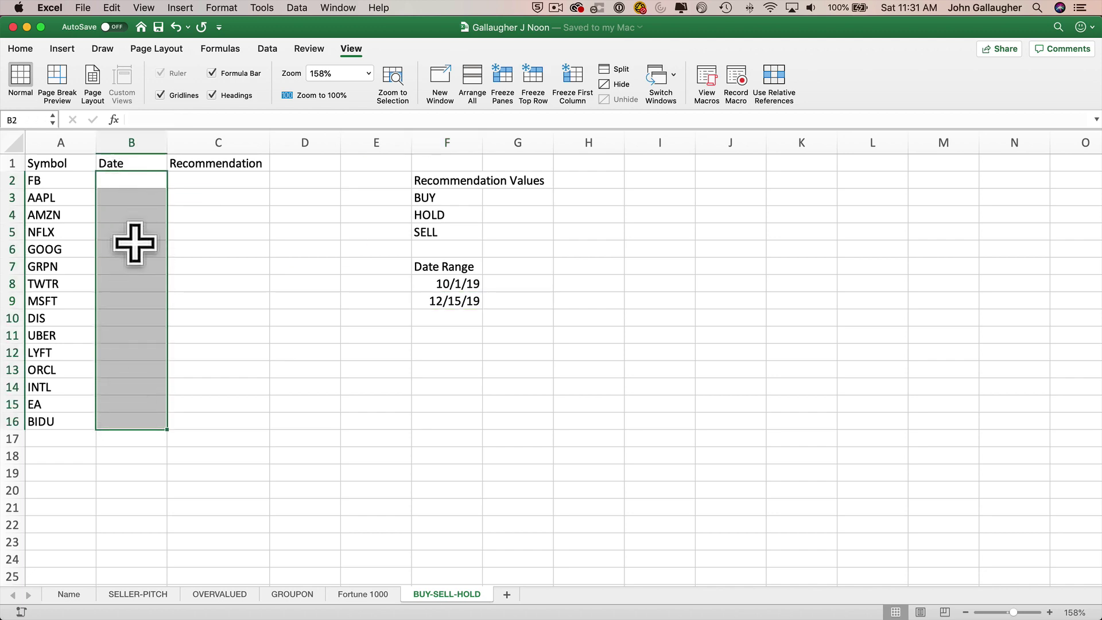
key(super+Tab)
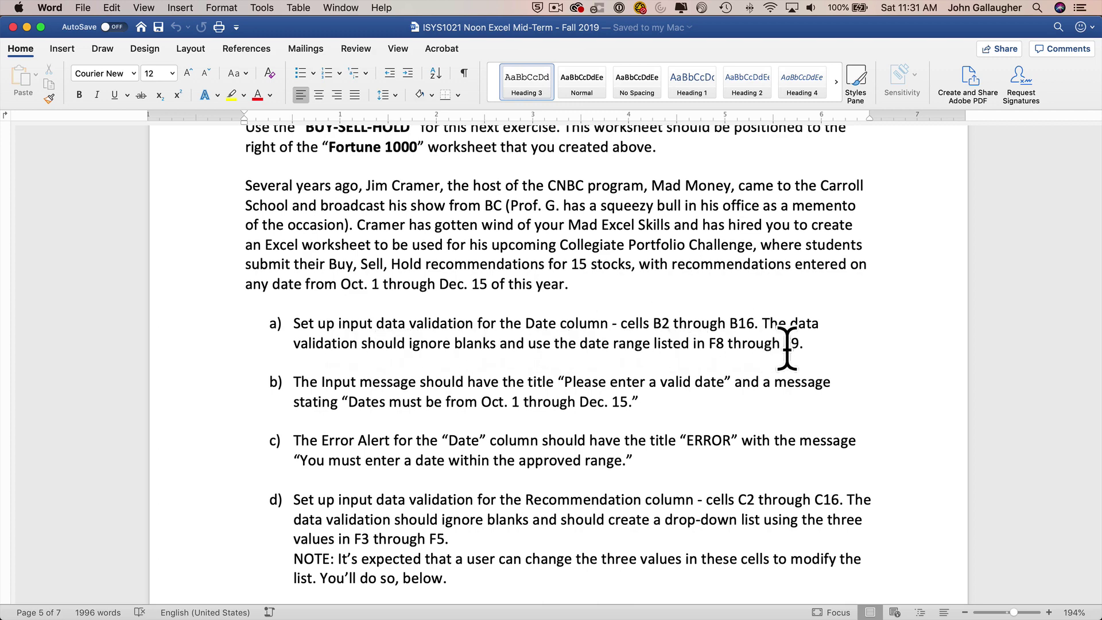
key(super+Tab)
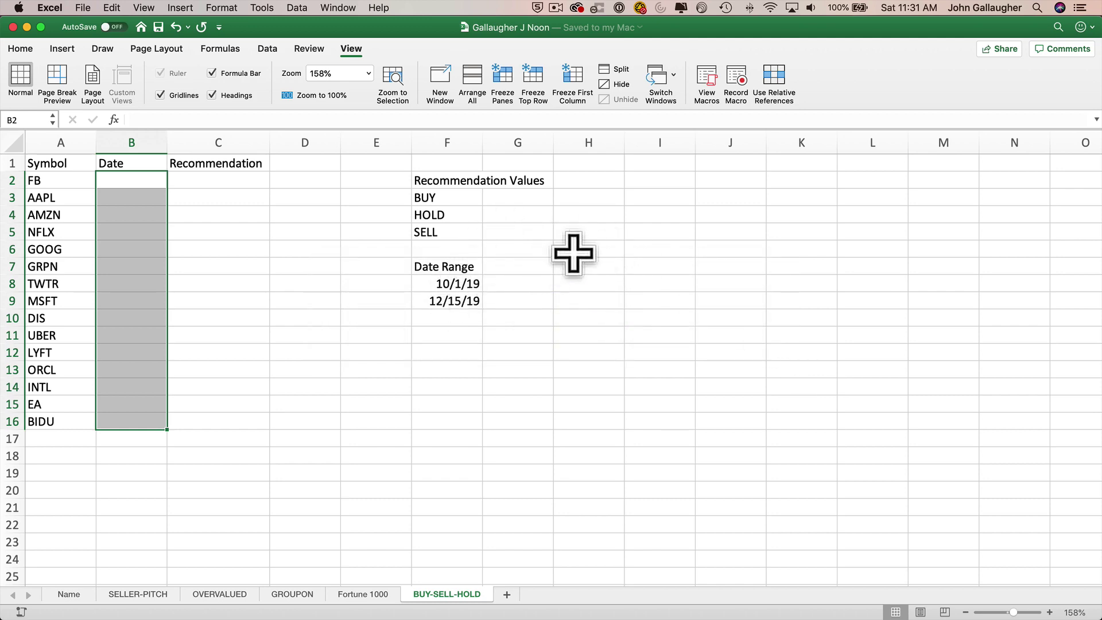
key(super+Tab)
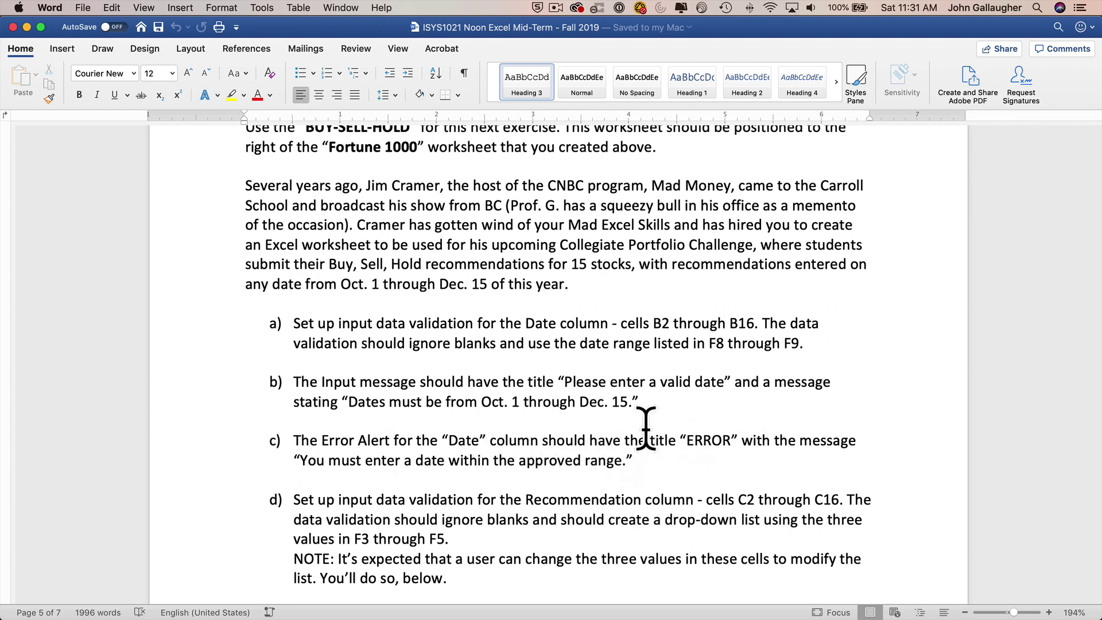
key(super+Tab)
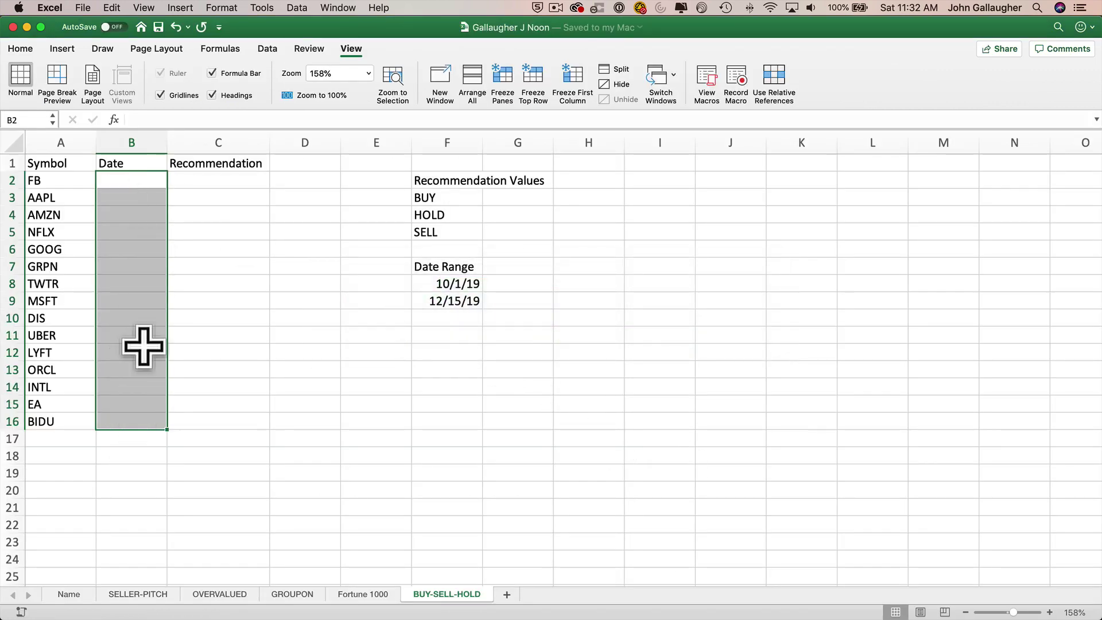
Step: Open Data Validation for B2 to B16 and set the criteria to allow Date values
click(265, 50)
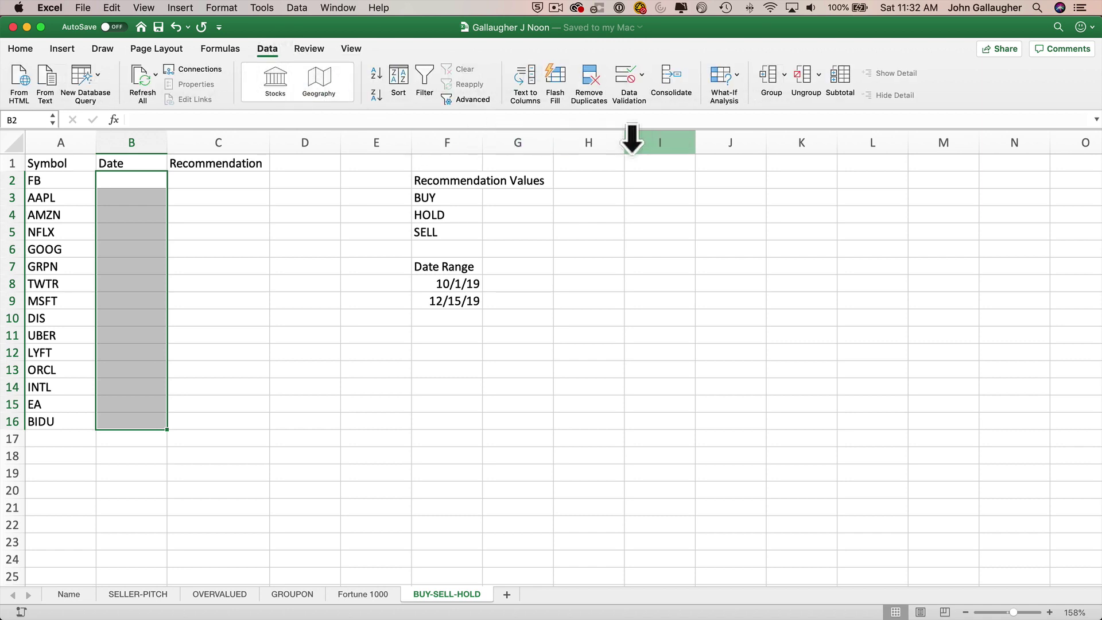
click(620, 80)
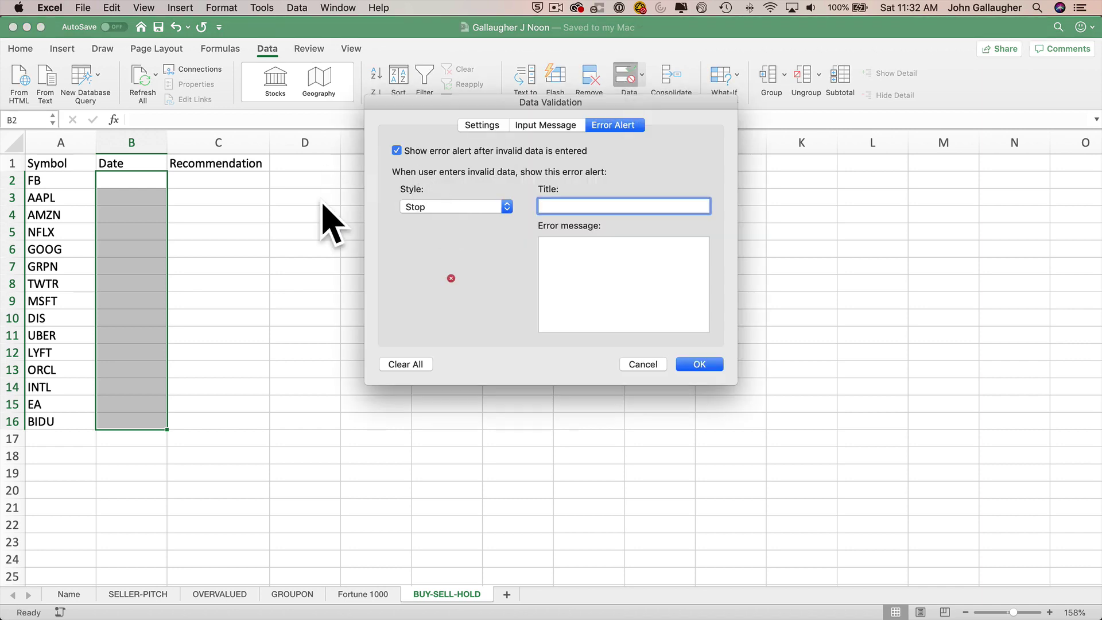
click(491, 127)
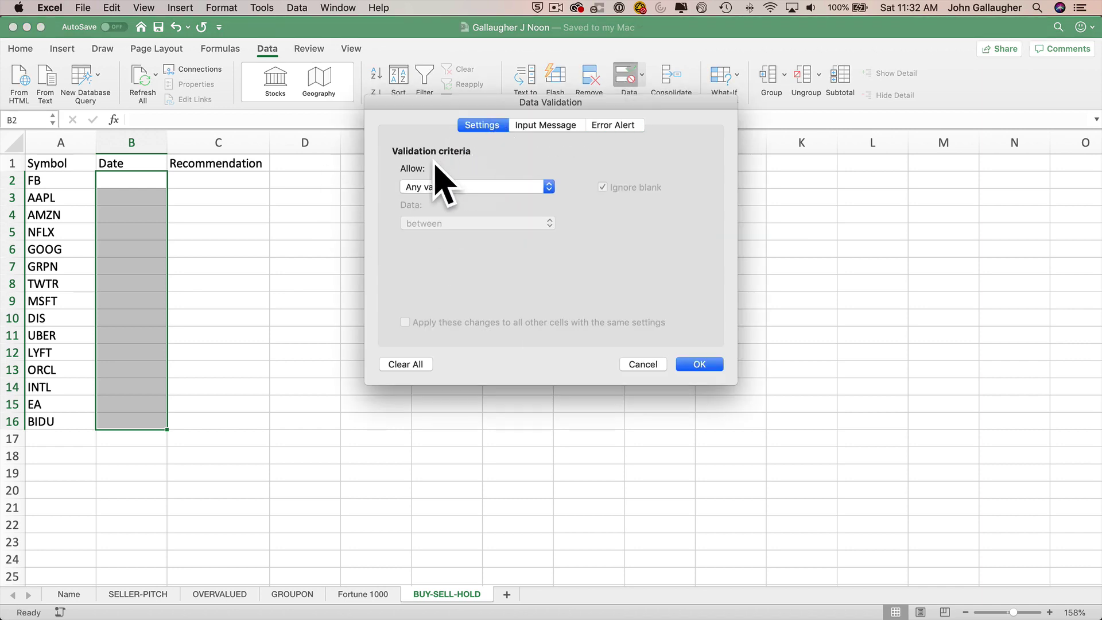
click(476, 187)
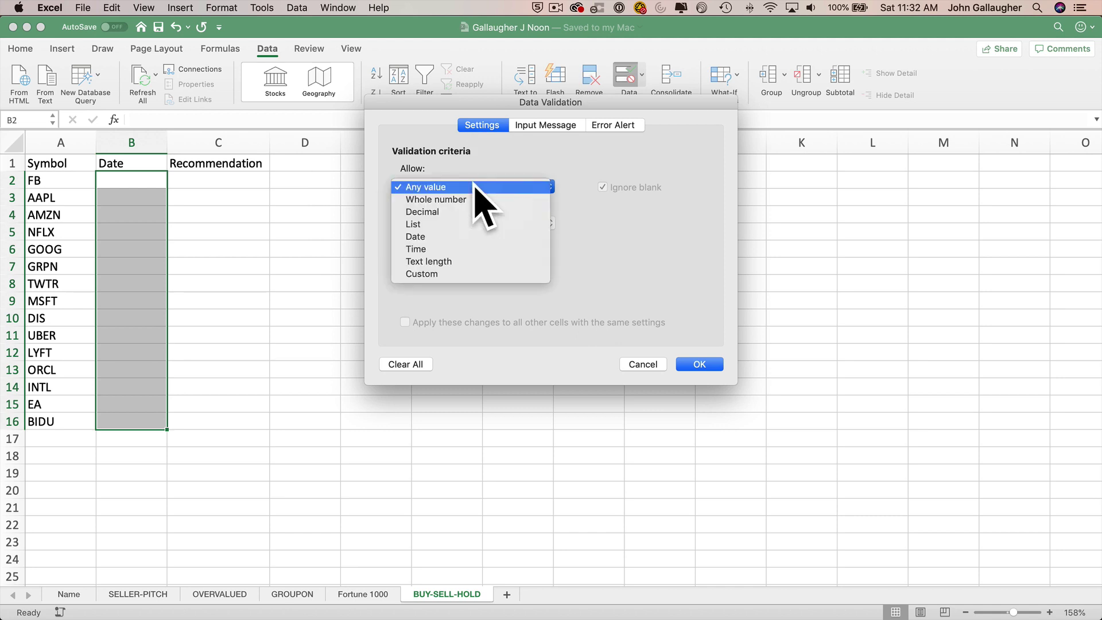
click(479, 237)
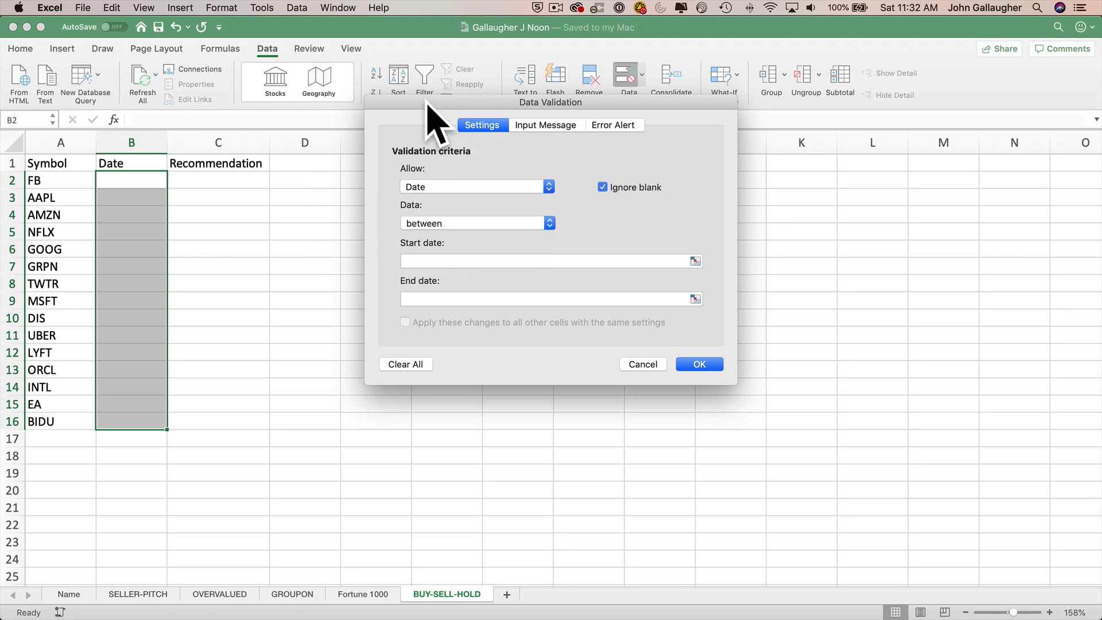
Step: Set the validation's start date to the absolute reference =$F$8, keeping the Date Range cells in view
drag(427, 103, 705, 135)
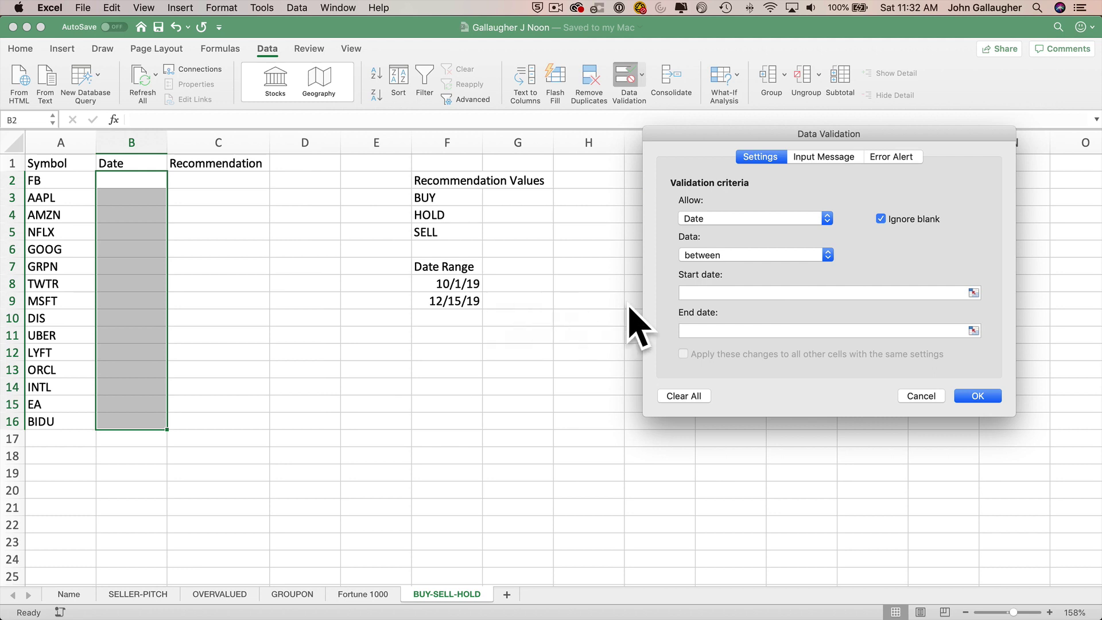
click(728, 294)
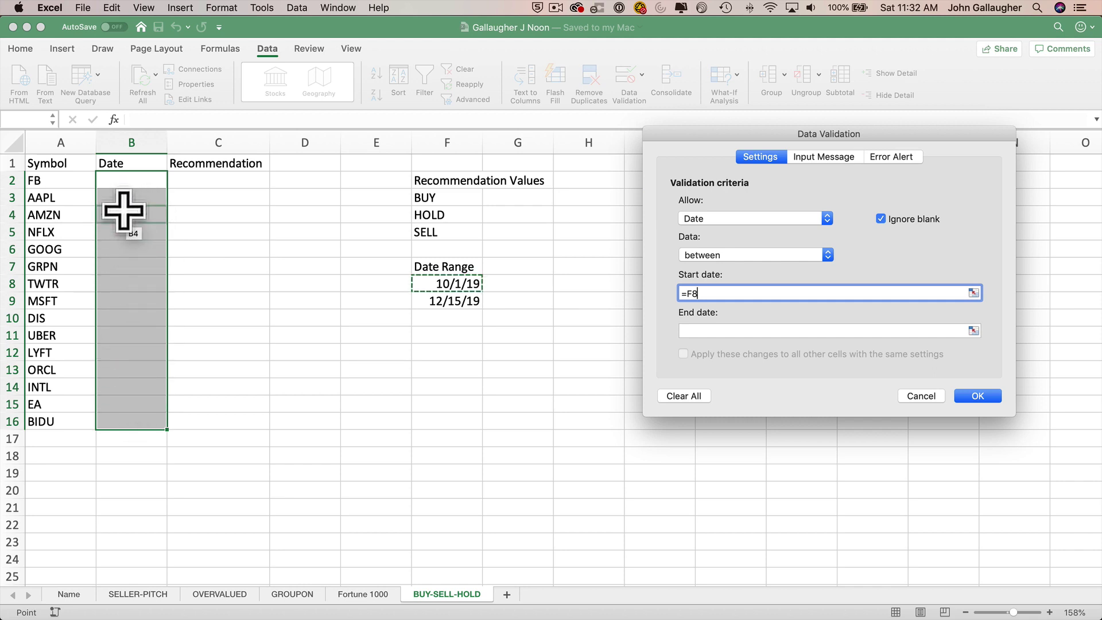
click(688, 292)
text($)
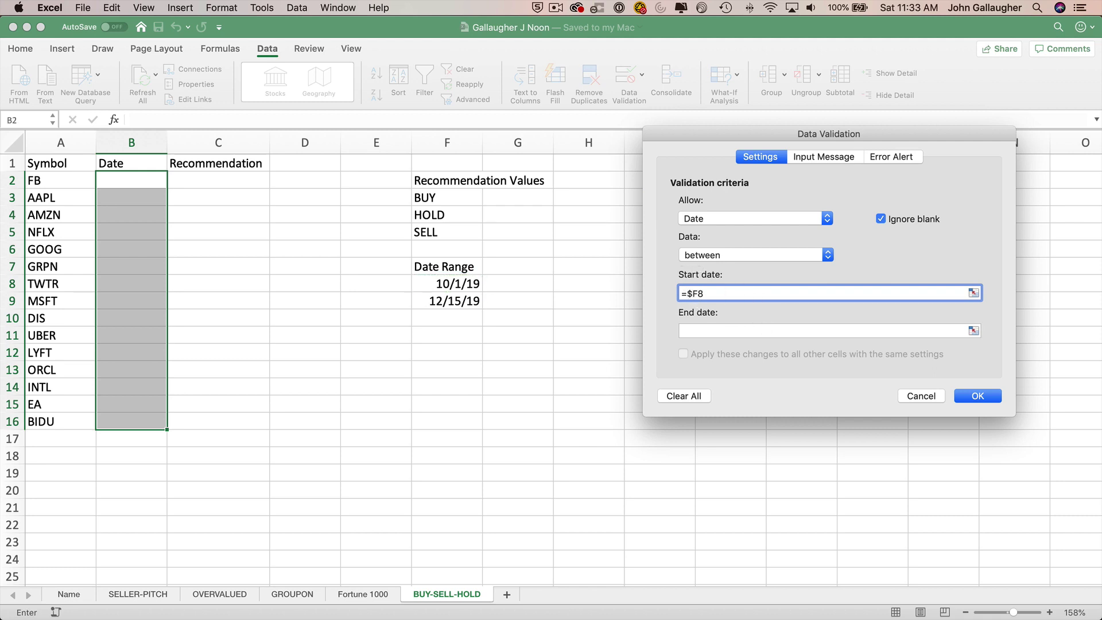
click(697, 294)
Step: Set the validation's end date to the absolute reference =$F$9
click(719, 332)
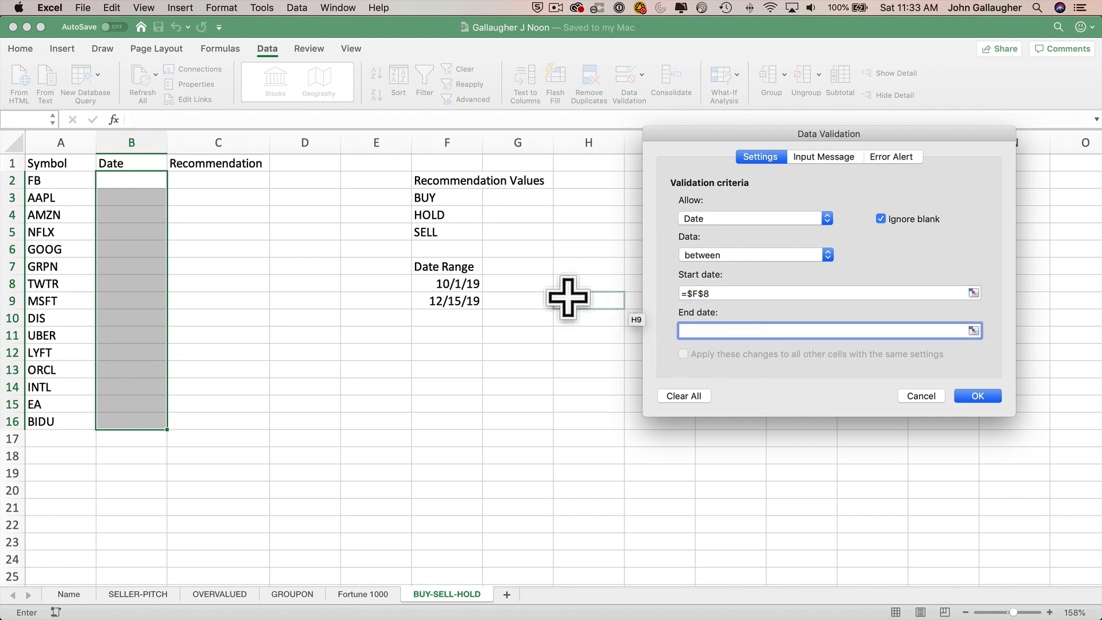
click(456, 299)
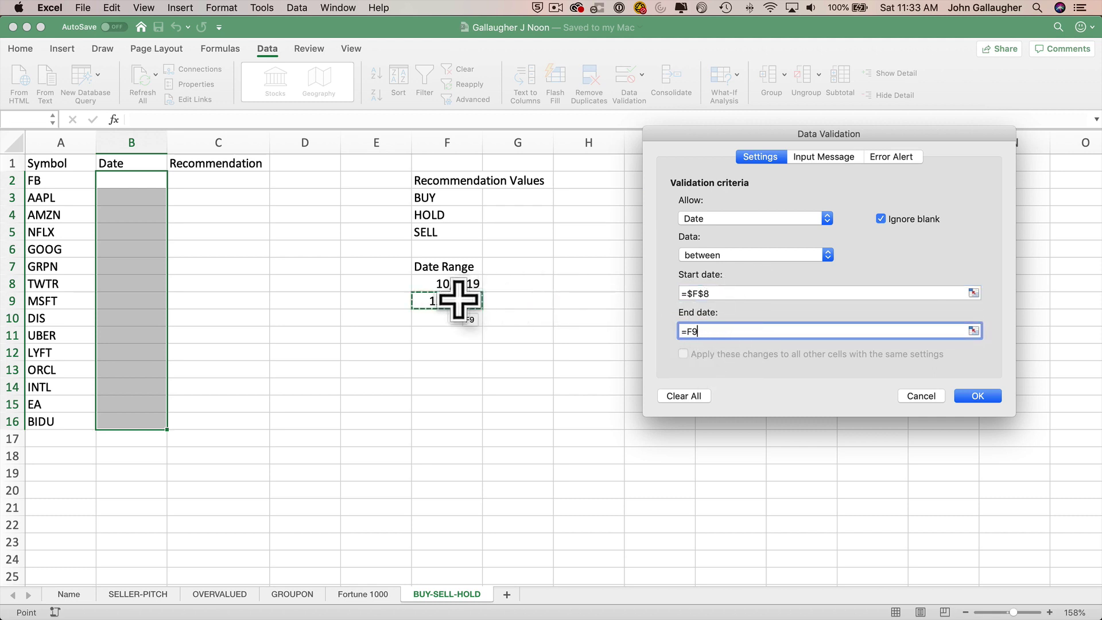
click(689, 334)
text($F)
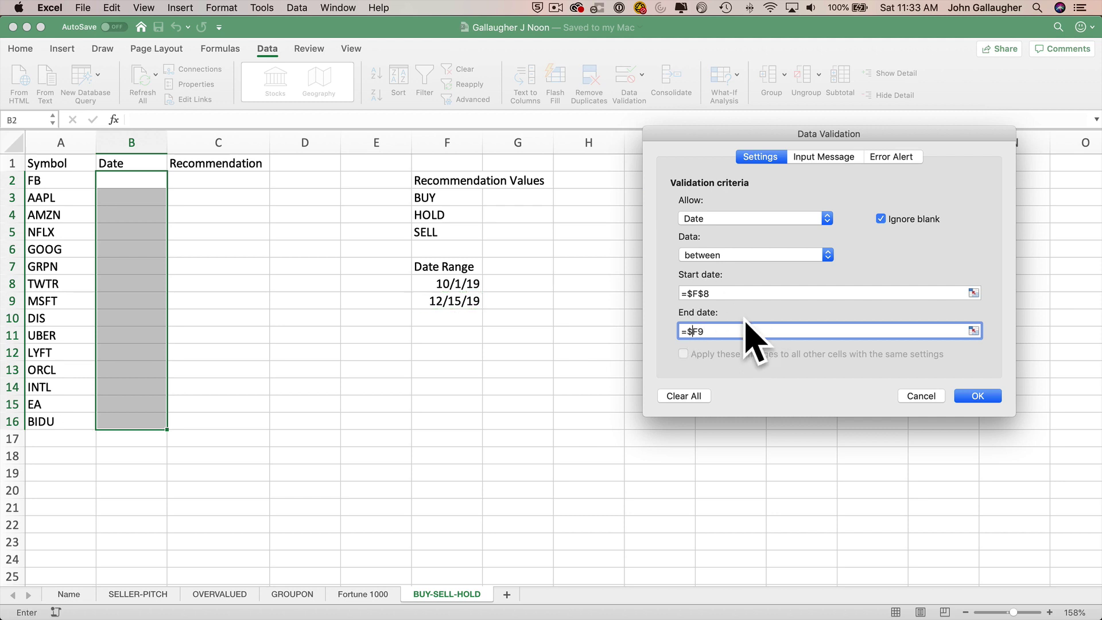
click(700, 331)
text($9)
Step: Check the wording in Word, then set the input message title "Please enter a valid date" and message "The date must be from Oct. 1 through Dec. 15."
click(824, 160)
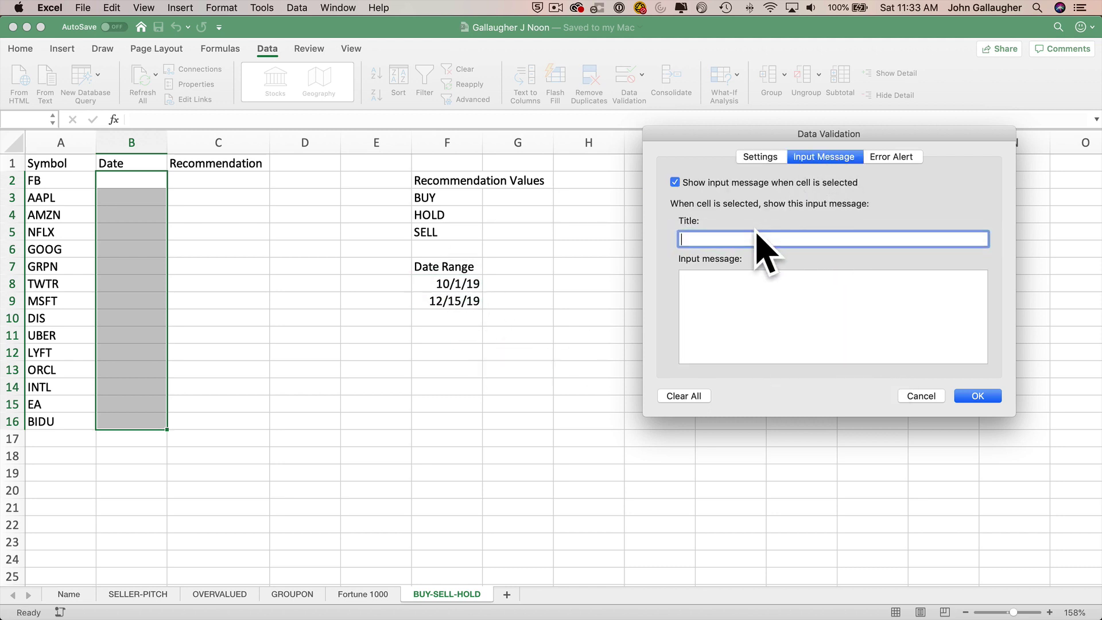
key(super+Tab)
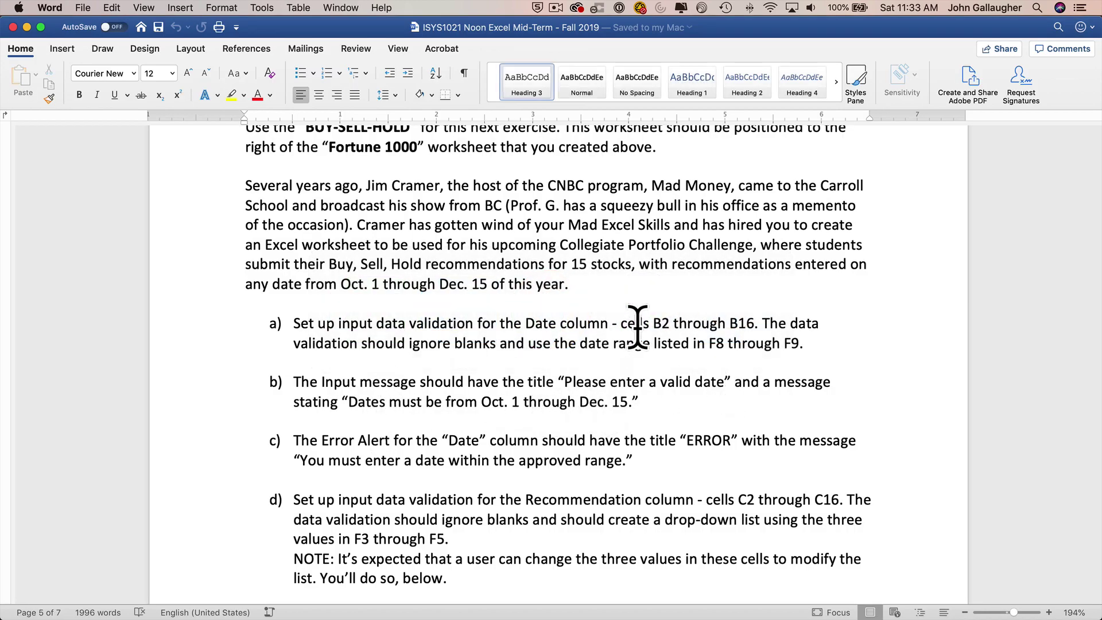
key(super+Tab)
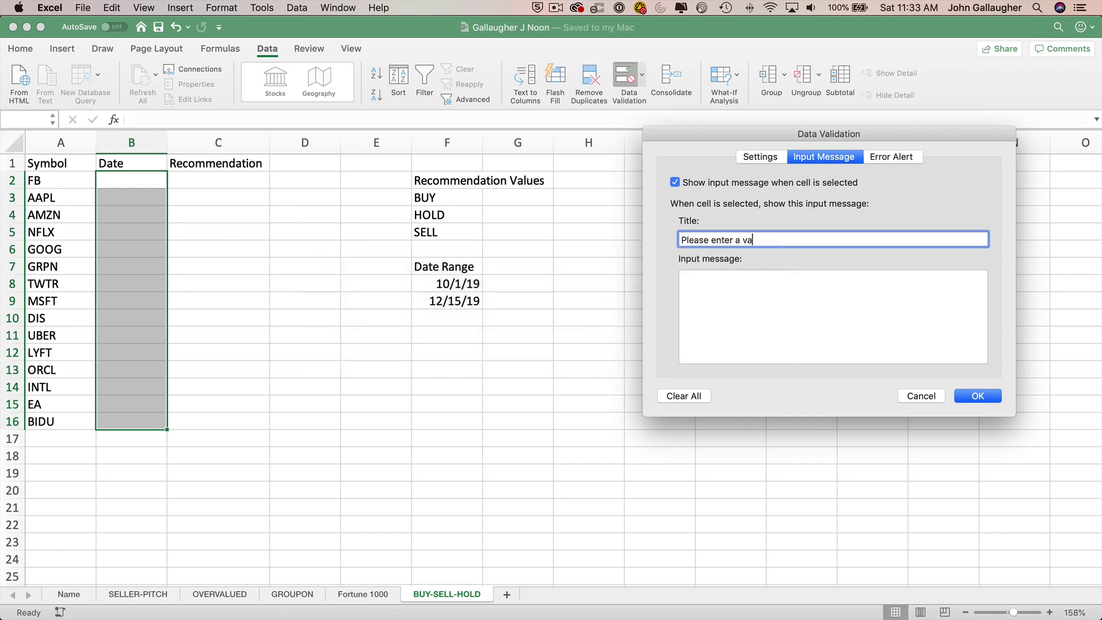
text(ate)
key(Tab)
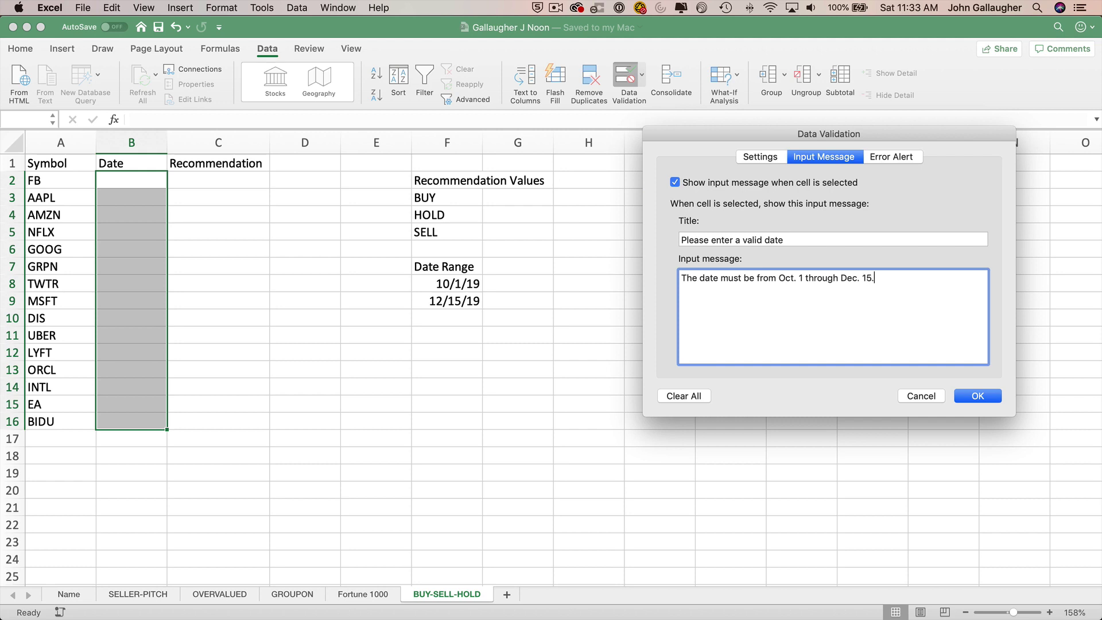
Step: Set the error alert title to "ERROR" and its message to "You must enter a date within the approved range.", checking the wording in Word
click(891, 157)
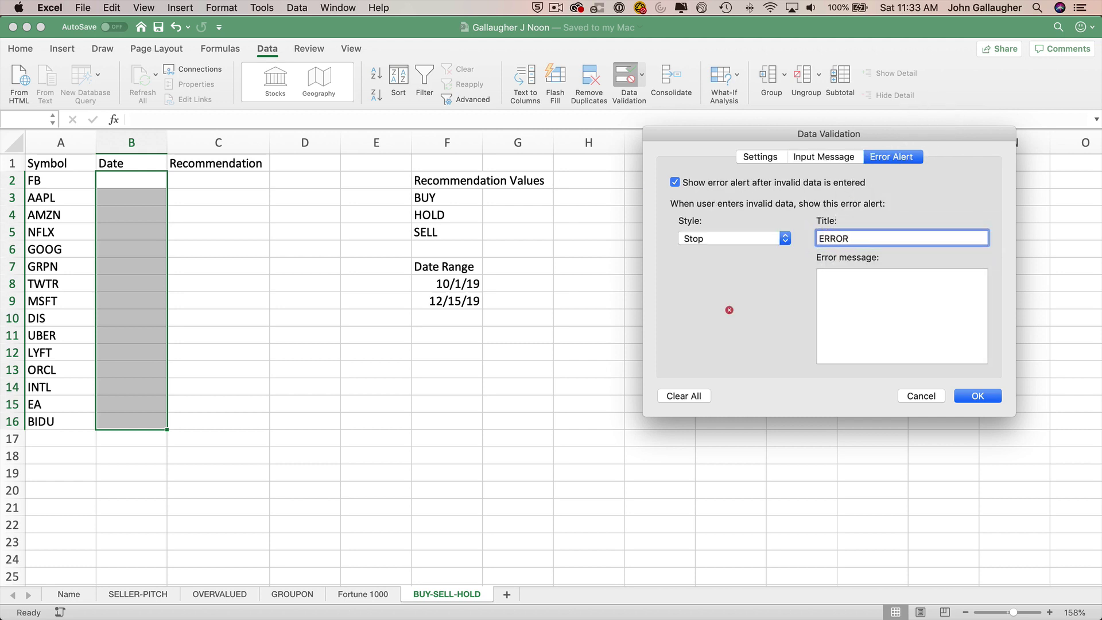
key(Tab)
key(super+Tab)
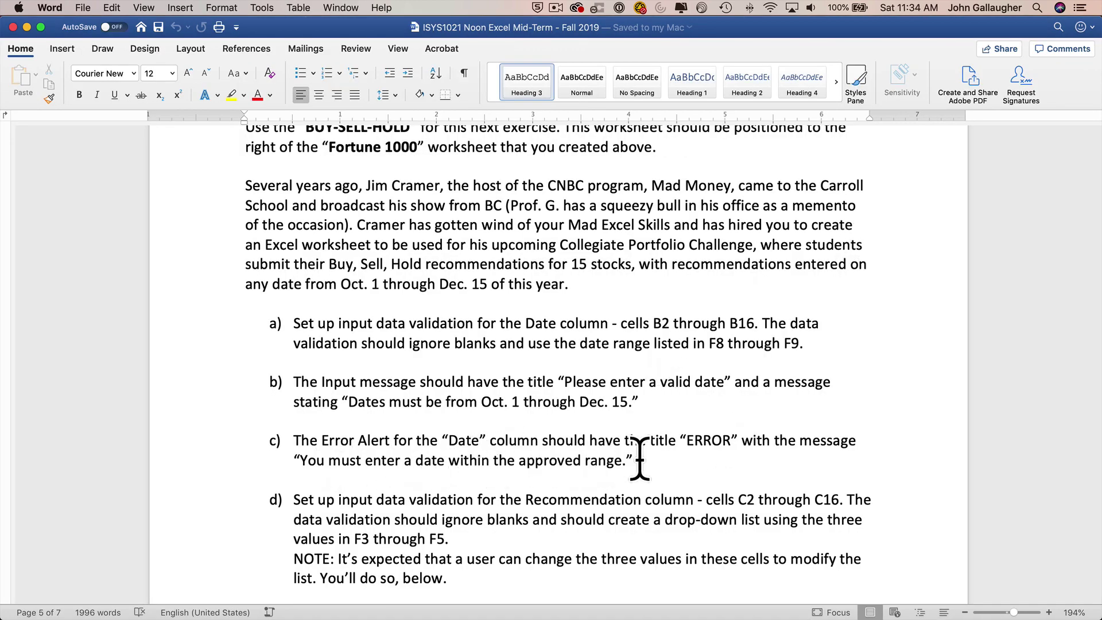
key(super+Tab)
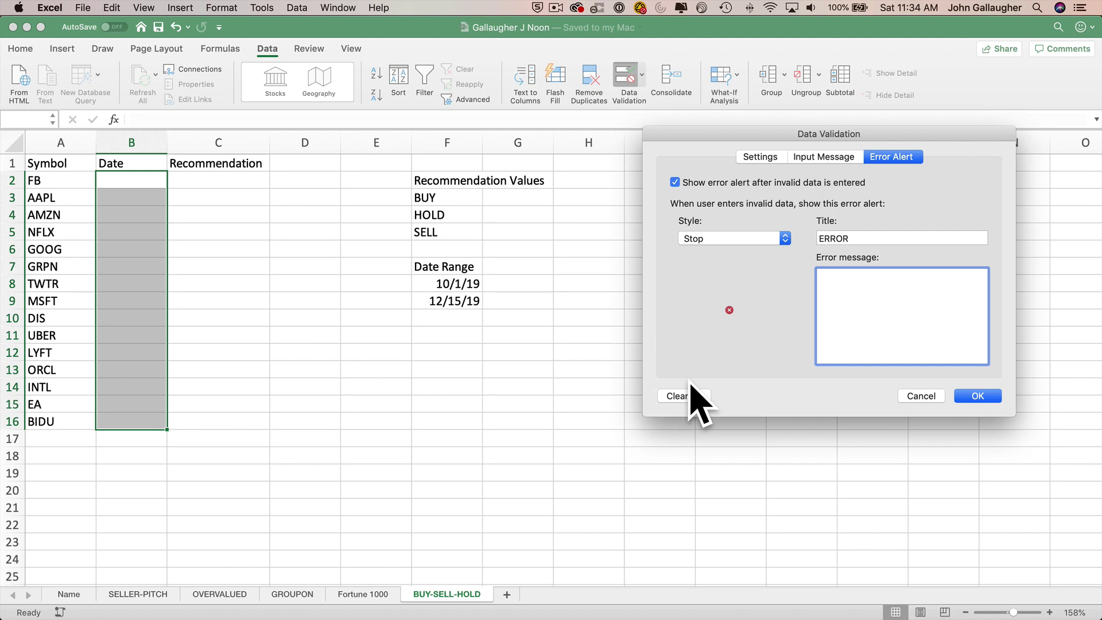
text(Y)
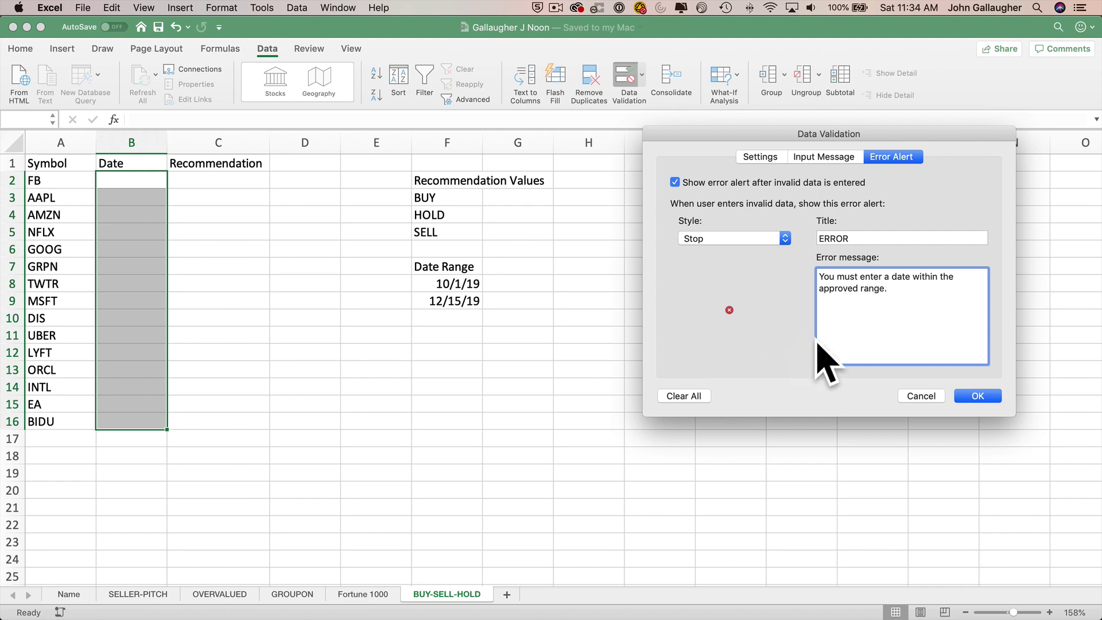
Step: Review the input message and date criteria, and apply the validation to the Date column
click(841, 156)
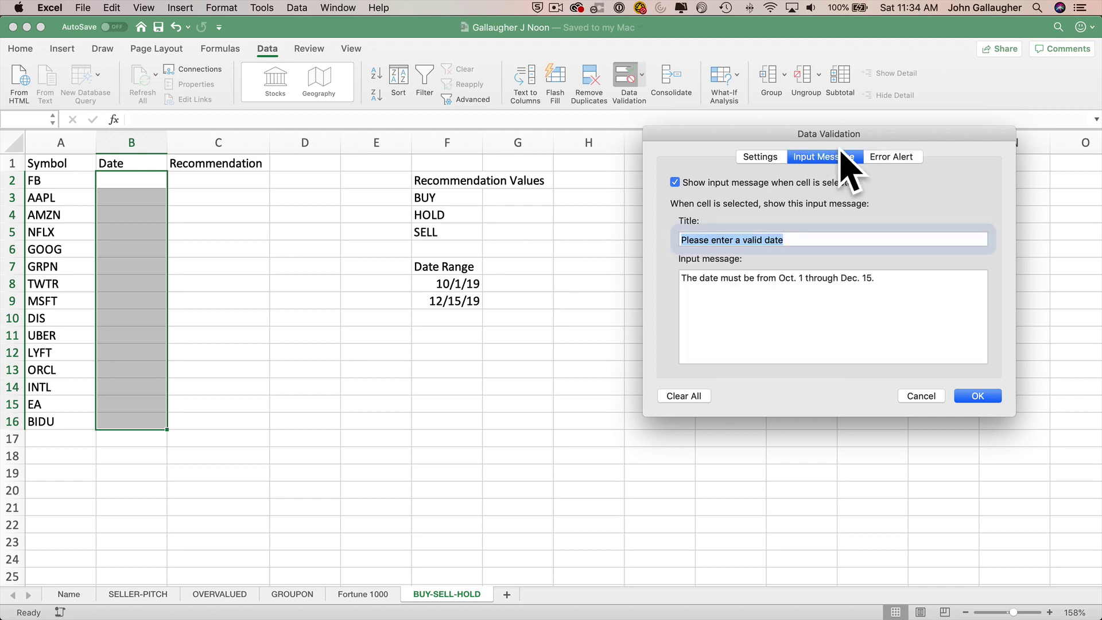
click(760, 159)
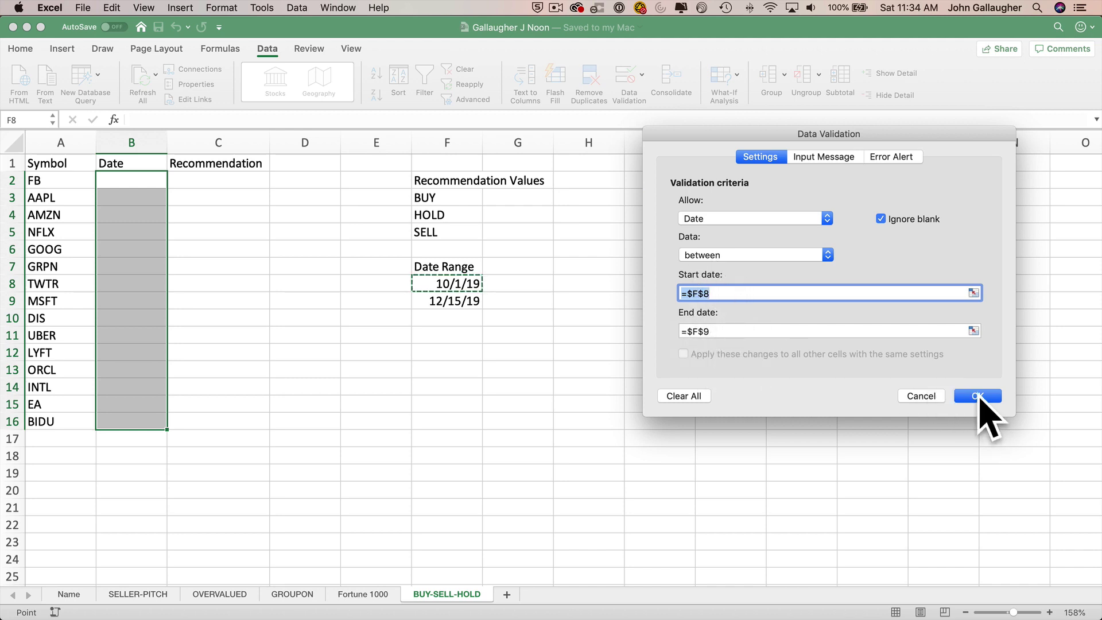
click(977, 396)
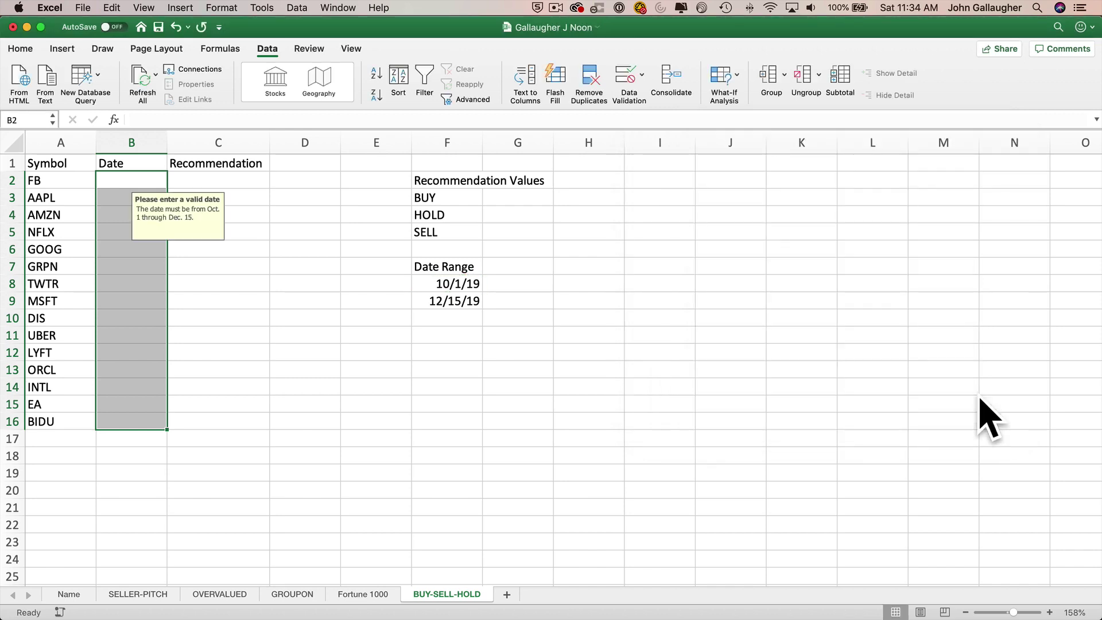
Step: Move through the Date column's cells from B2 downwards and back up to check the input message on each cell
click(117, 174)
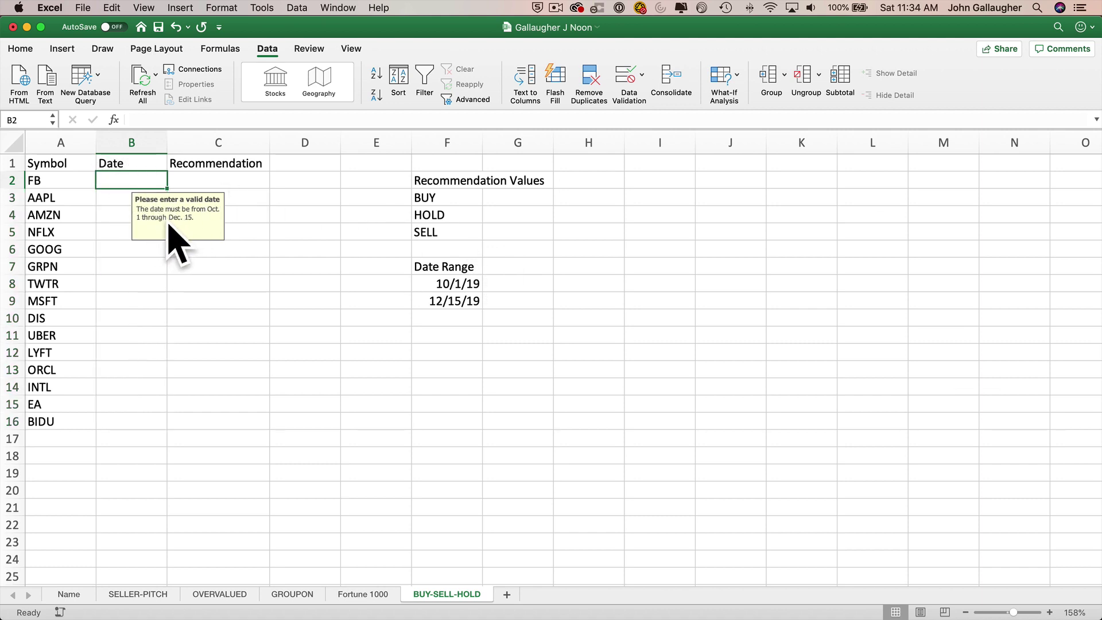
key(Return)
key(Return)
key(Return)
key(Return)
key(Return)
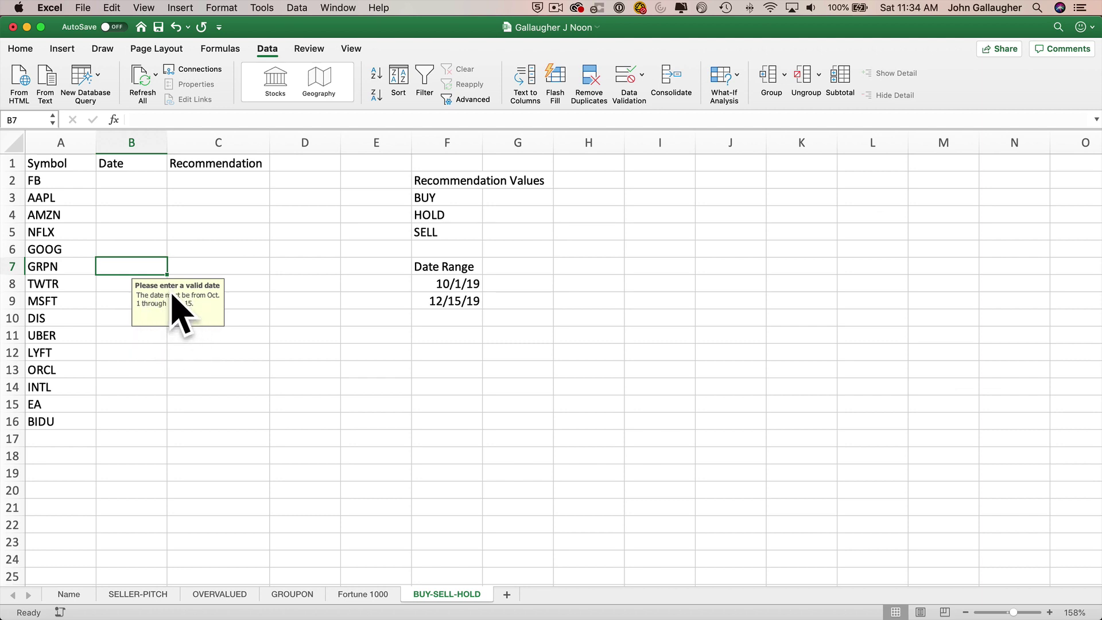
key(Down)
key(Down)
key(Down)
key(Down)
key(Down)
key(Down)
key(Down)
key(Down)
key(Down)
key(Down)
key(Down)
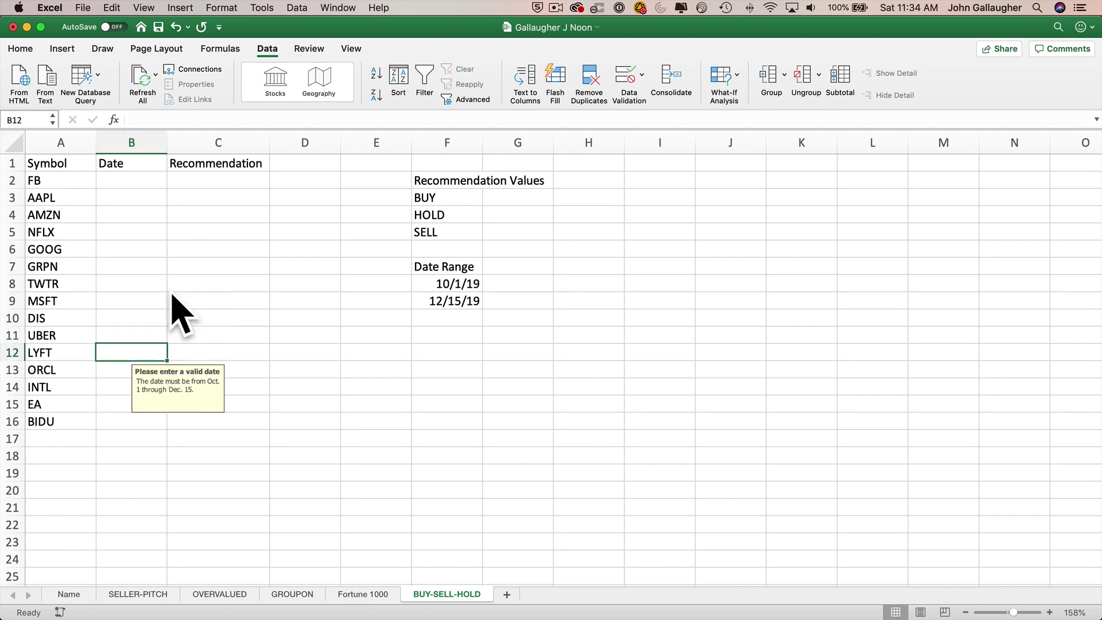
key(Up)
key(Up)
key(Up)
key(Up)
key(Up)
key(Up)
key(Up)
key(Up)
key(Up)
key(Up)
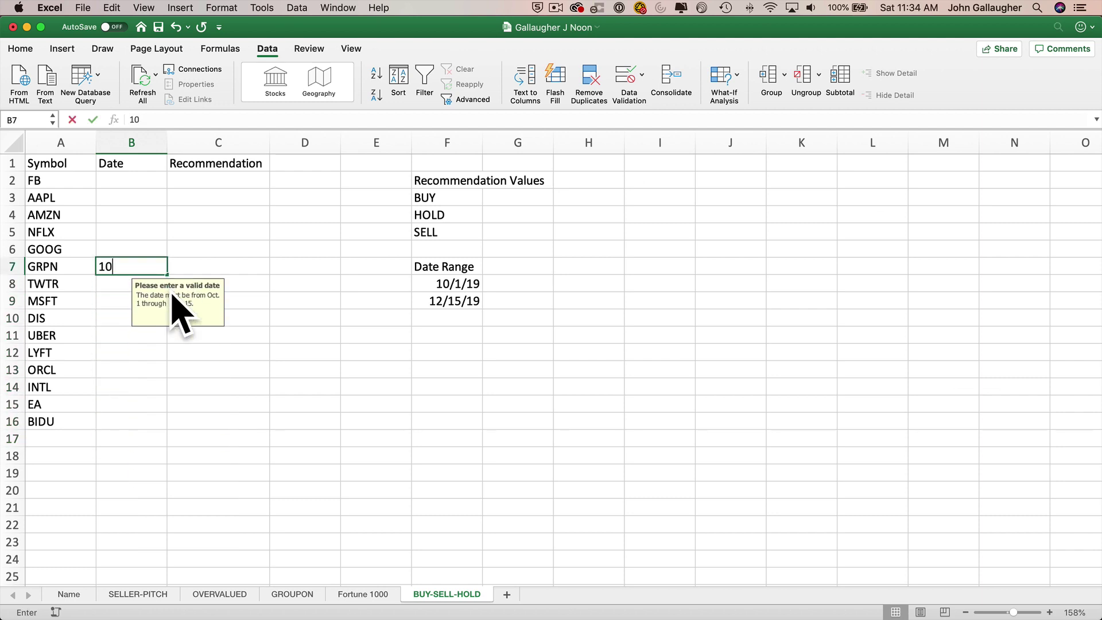
Step: Test the start of the allowed range by entering 10/1/19 and trying 9/30/19 in the GRPN date cell, B7
text(10/1/19)
key(Return)
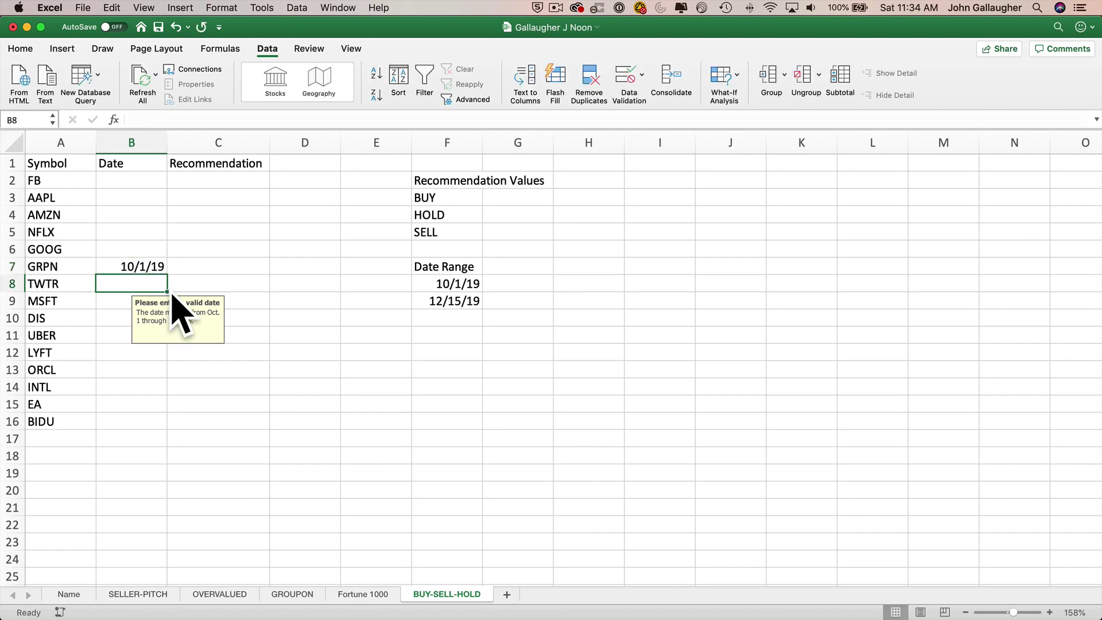
key(Up)
text(9)
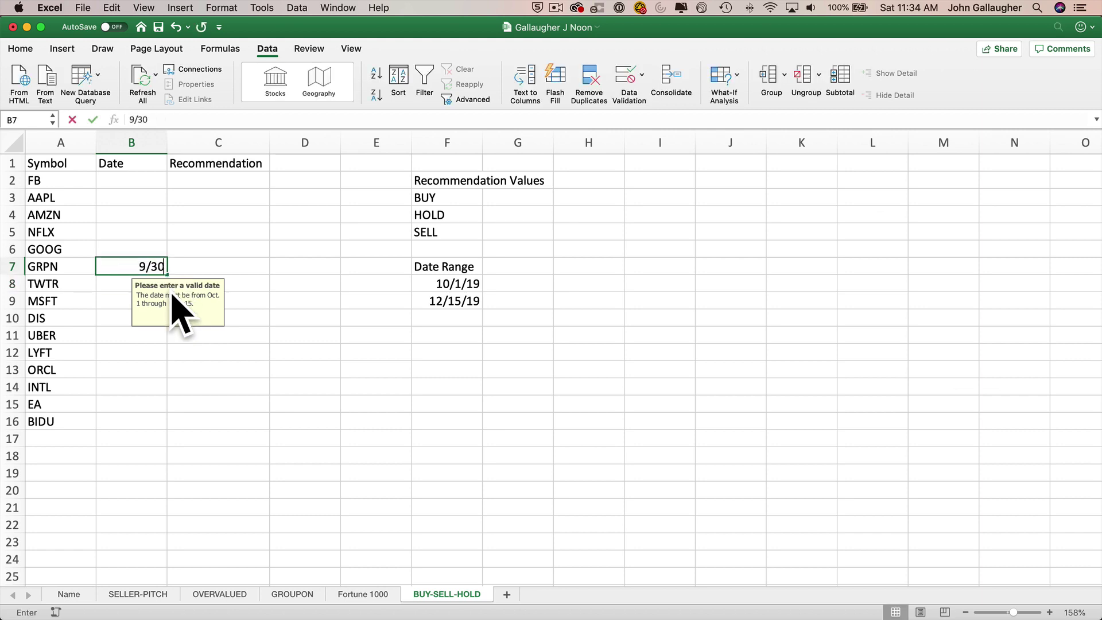
text(/30/19)
key(Return)
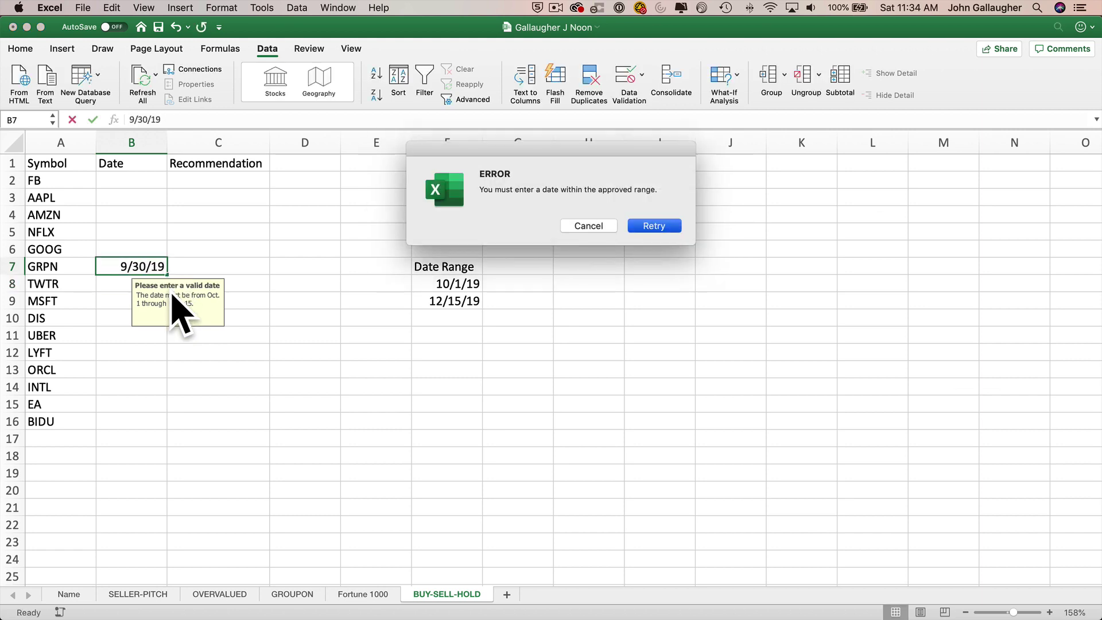
key(Return)
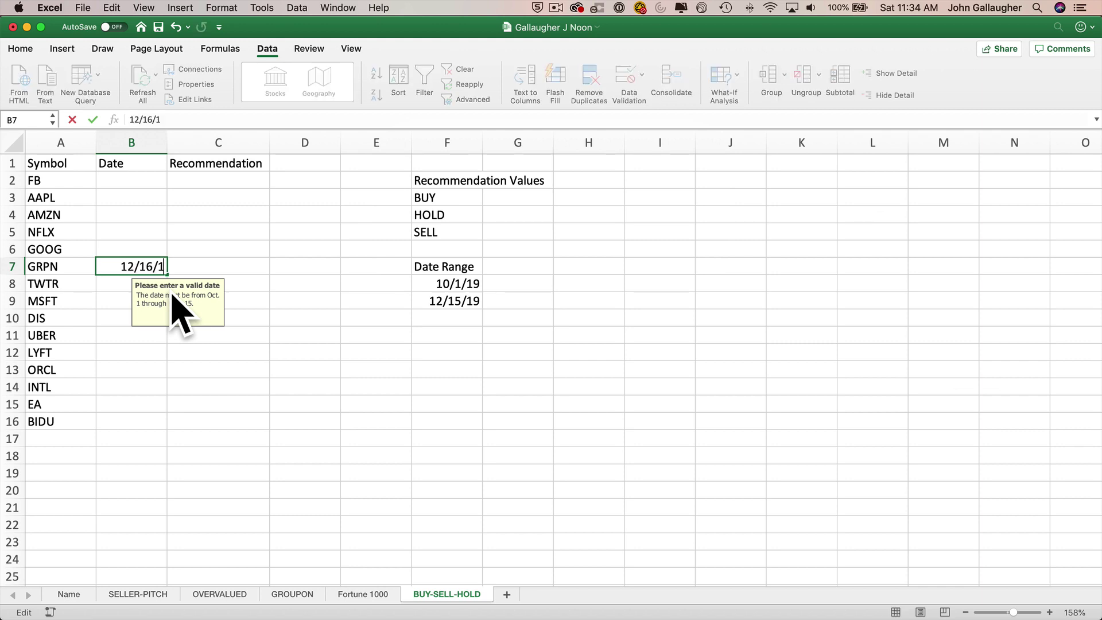
Step: Test the end of the allowed range in B7 with a 12/16 date and 12/15/19, and clear the test date
key(Return)
text(12/15/19)
key(Return)
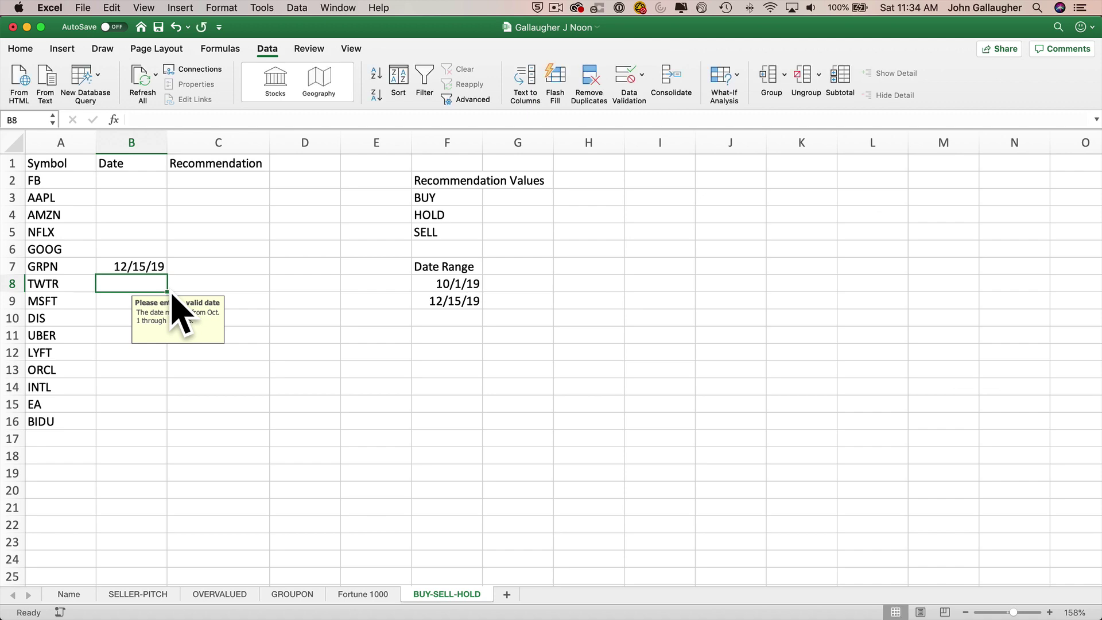
key(Up)
key(Up)
key(Up)
key(Up)
key(Up)
key(Up)
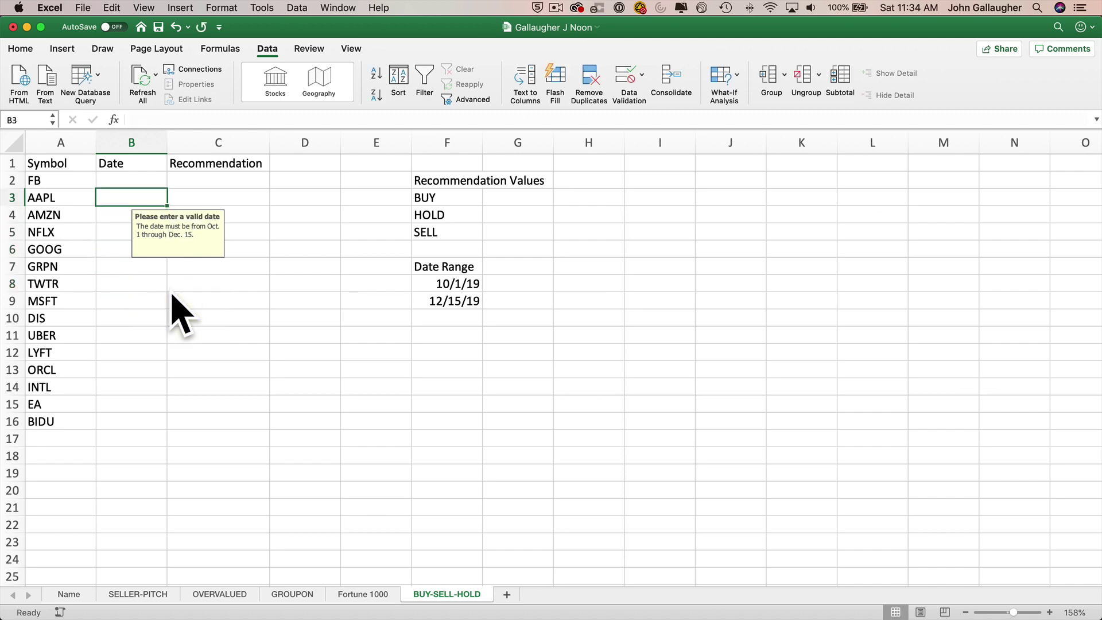
Step: Switch to Word and read instruction d) on the Recommendation column's drop-down list validation
key(super+Tab)
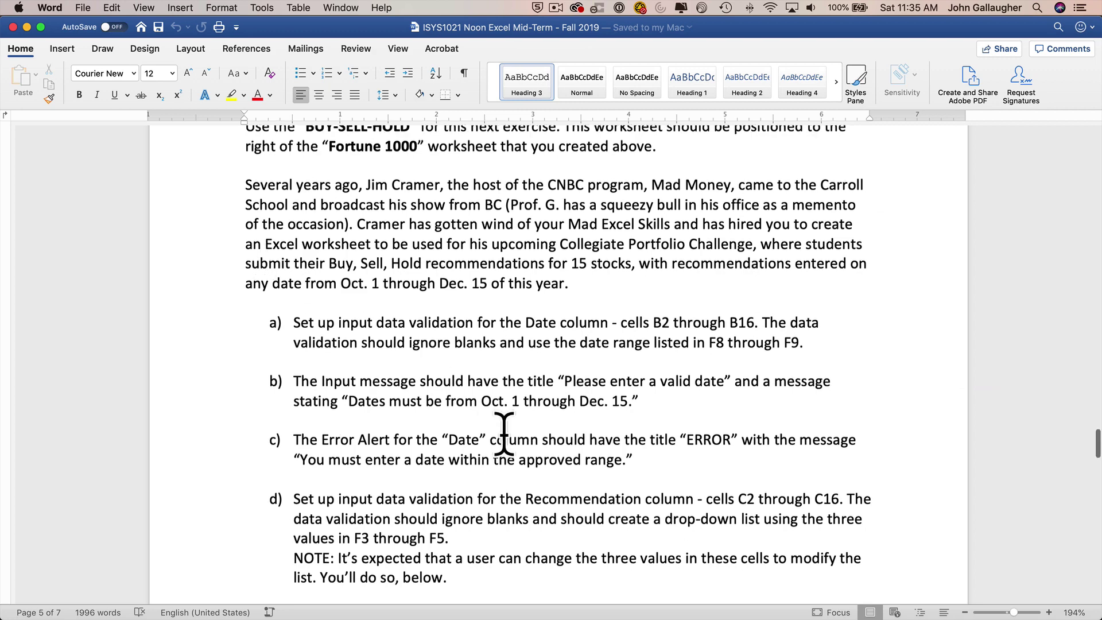
scroll(499, 436, down, 5)
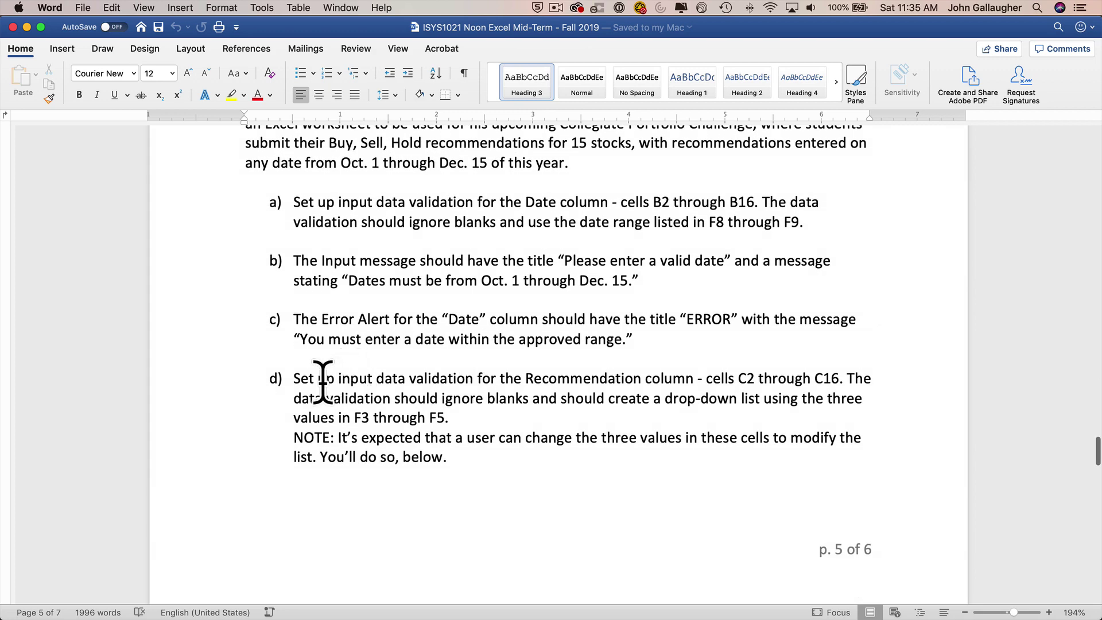
scroll(319, 381, down, 2)
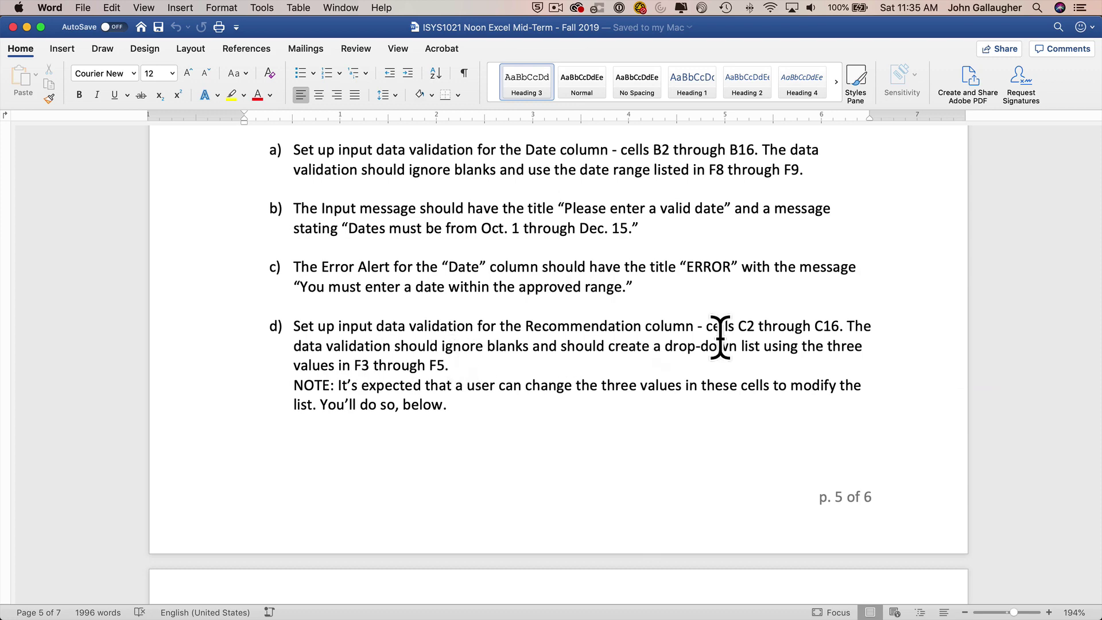
Step: Switch to Excel and set list data validation on C2:C16, ignoring blanks, with an in-cell dropdown and source =$F$3:$F$5
key(super+Tab)
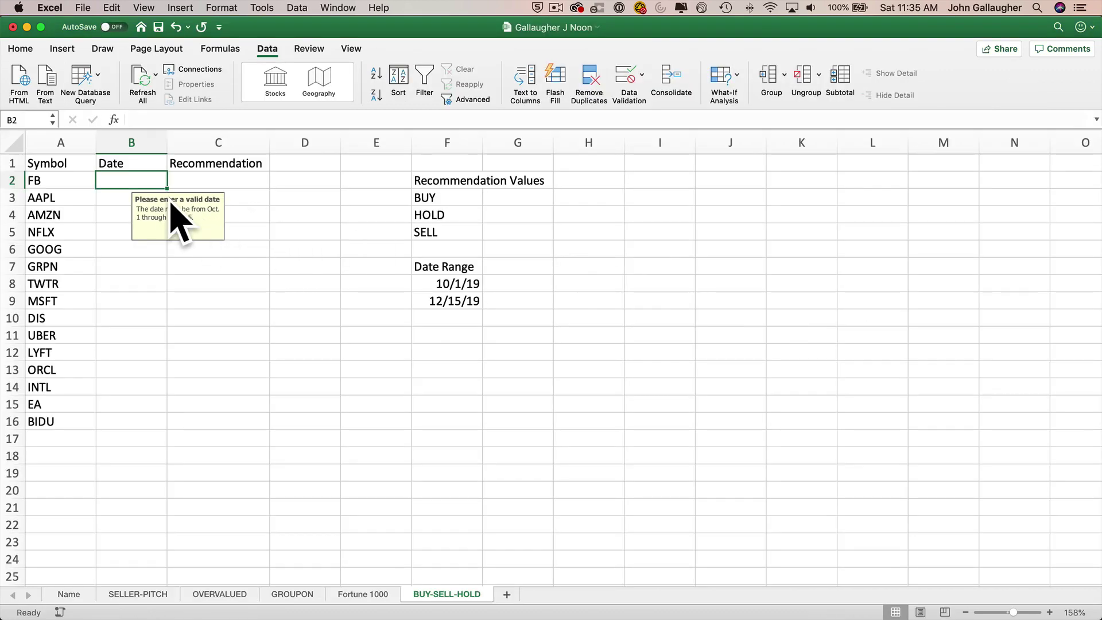
drag(217, 181, 221, 415)
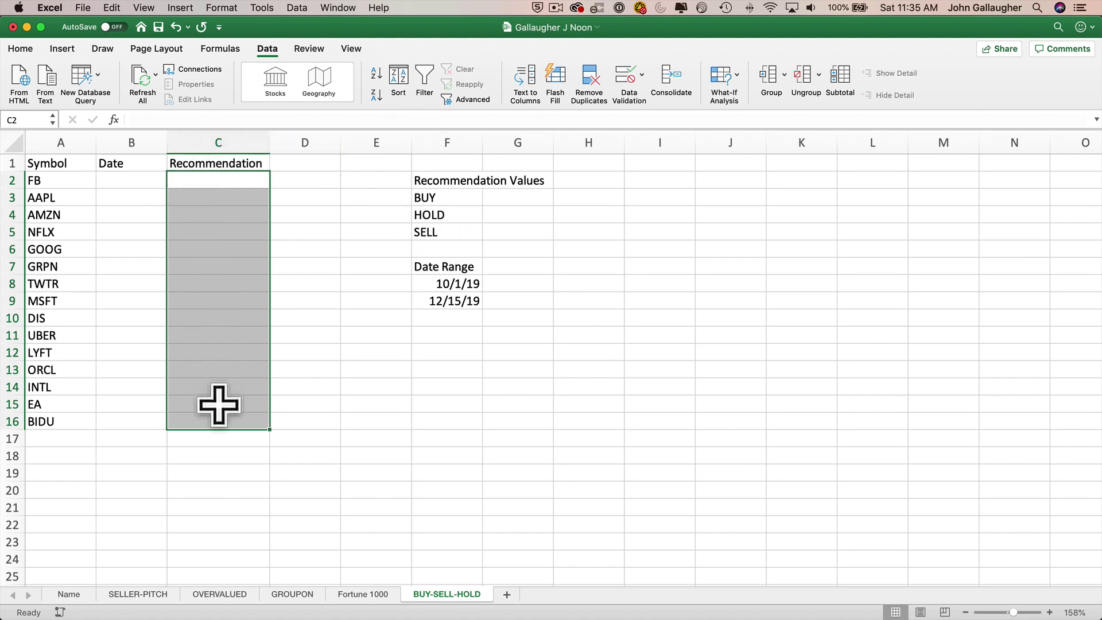
click(628, 89)
drag(612, 103, 922, 130)
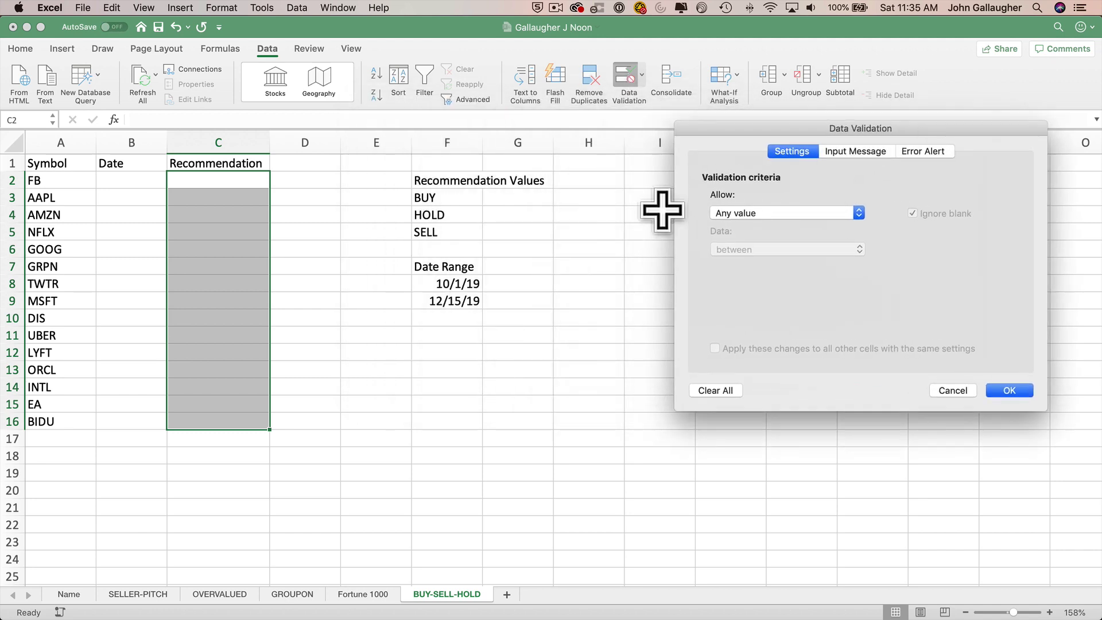
click(757, 212)
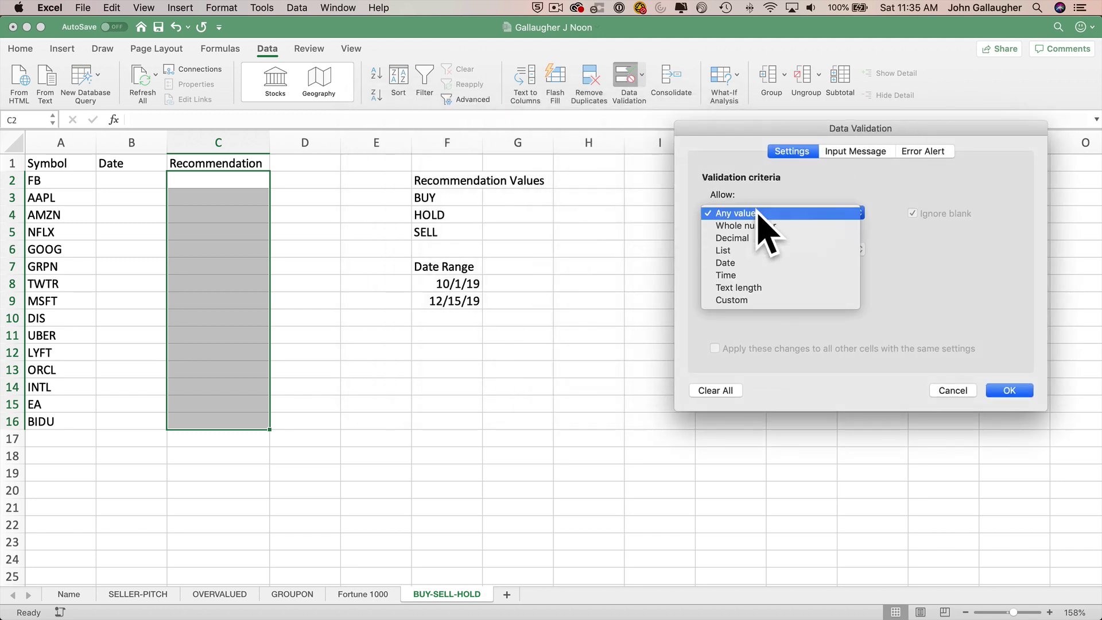
click(760, 251)
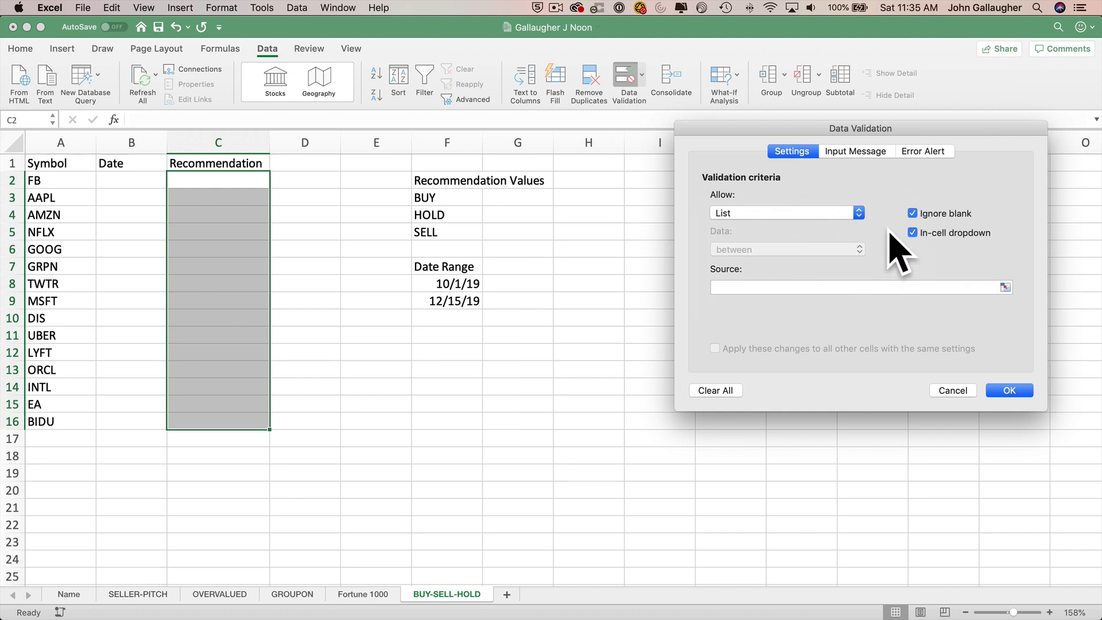
click(746, 287)
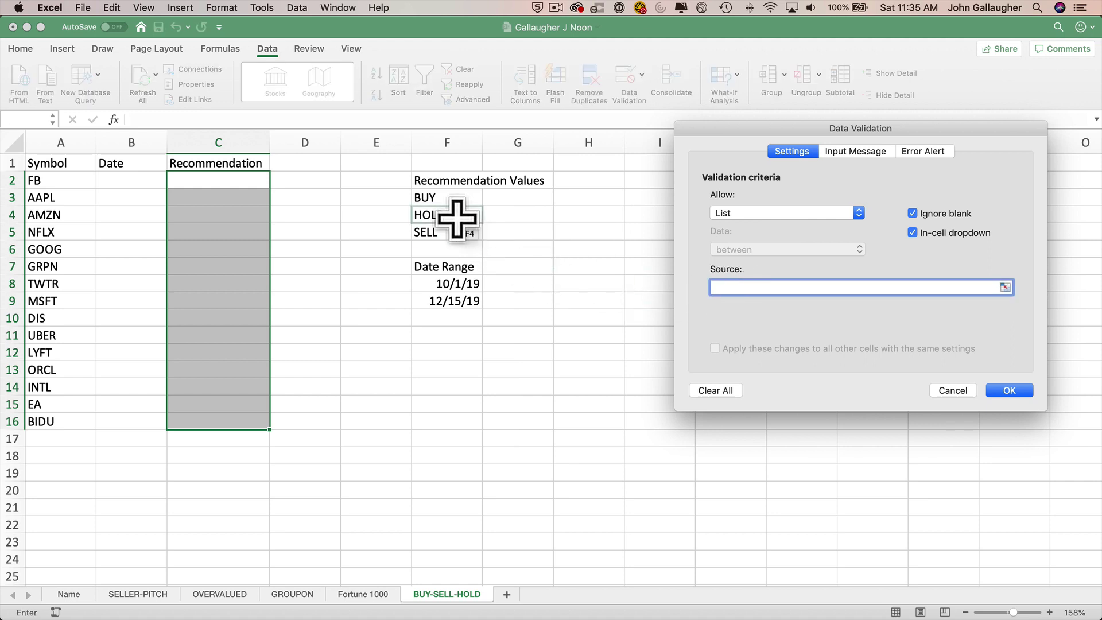
drag(435, 196, 435, 195)
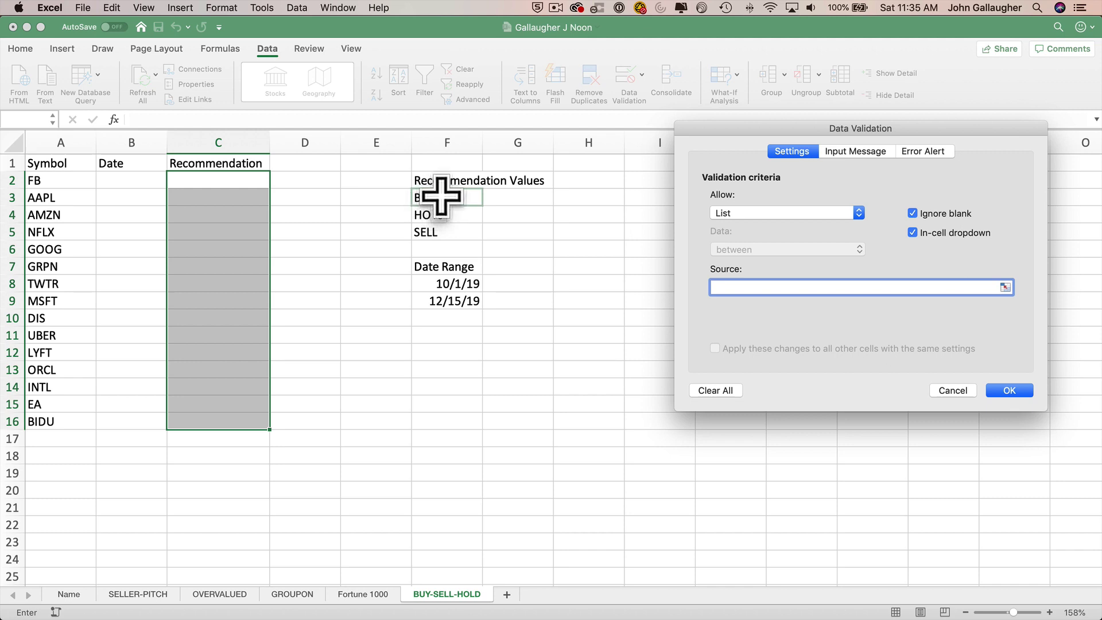
drag(441, 196, 445, 227)
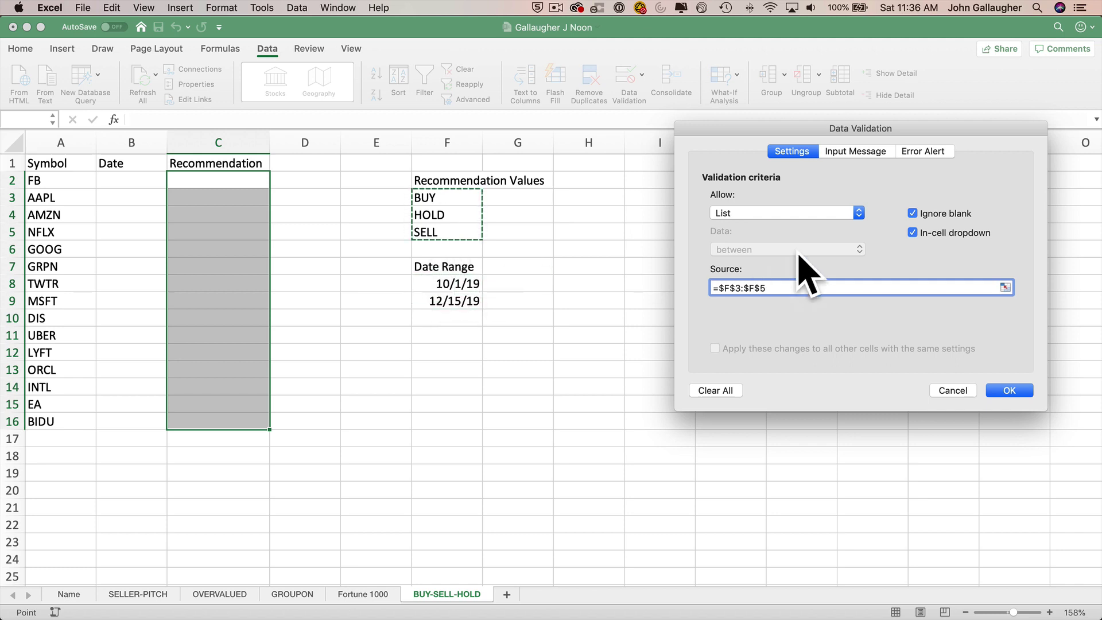
Step: Check instruction e) in Word and give the validation the input title "Enter a recommendation" and message "Select an option from the drop down menu."
click(857, 151)
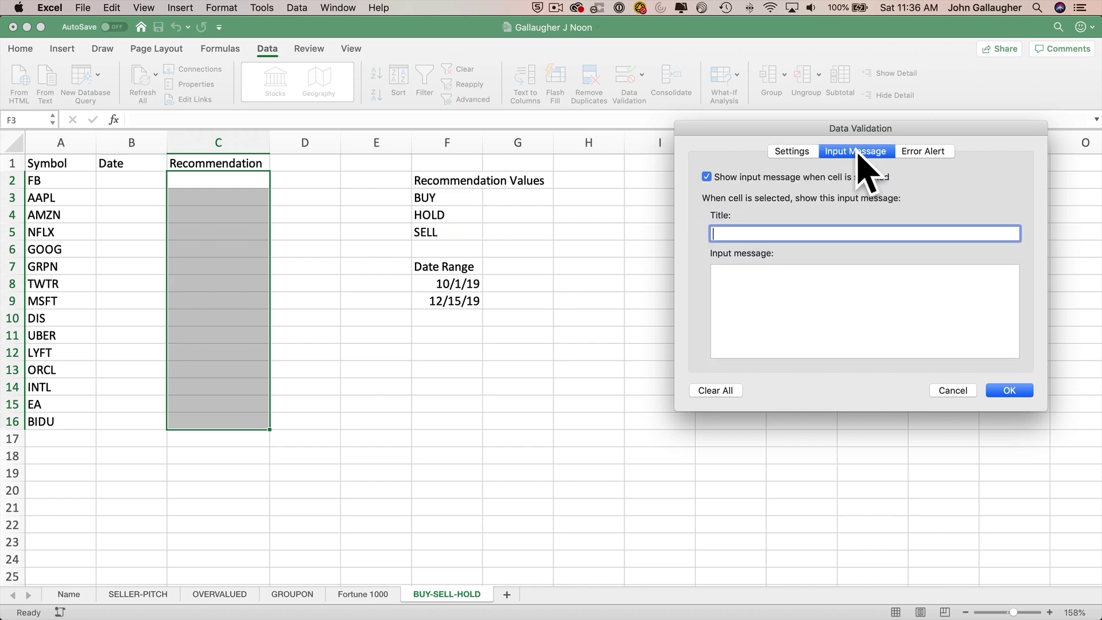
key(super+Tab)
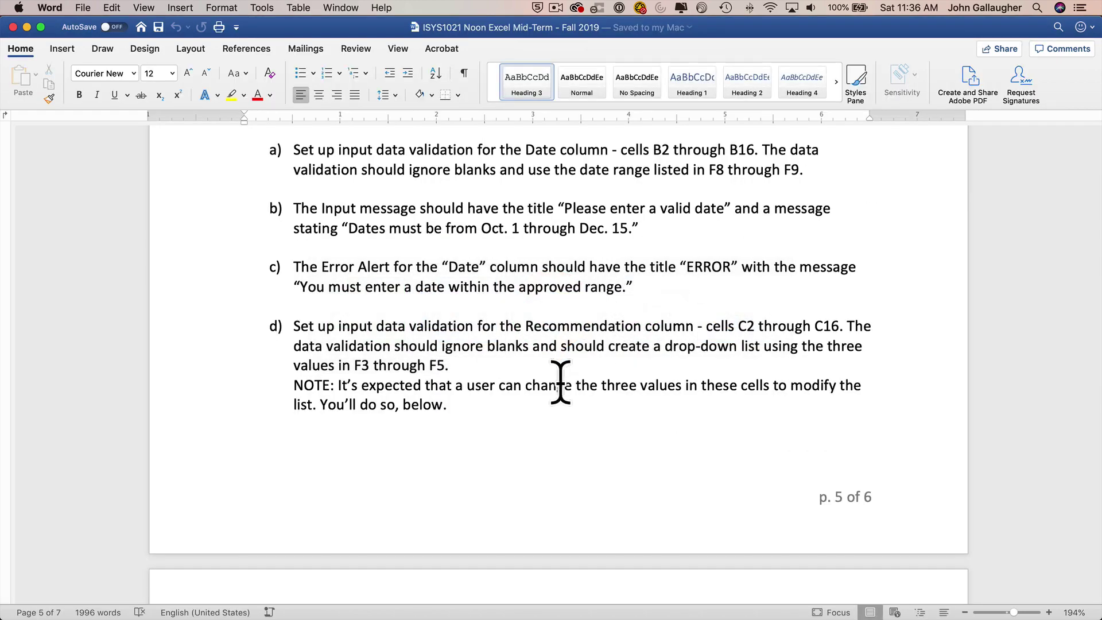
scroll(561, 383, down, 5)
scroll(562, 383, down, 1)
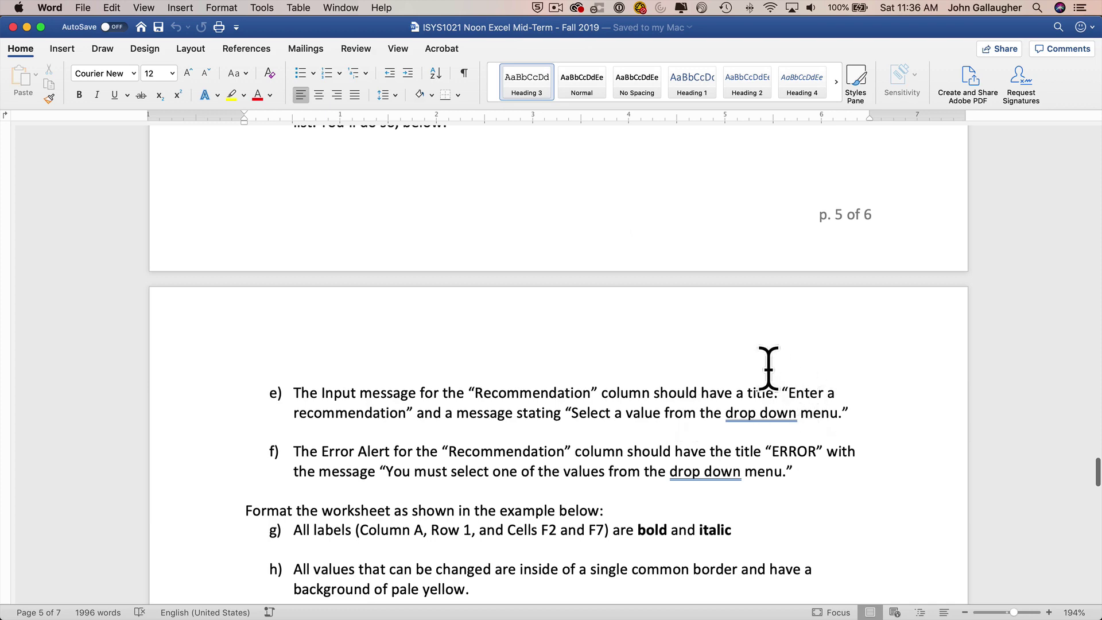
key(super+Tab)
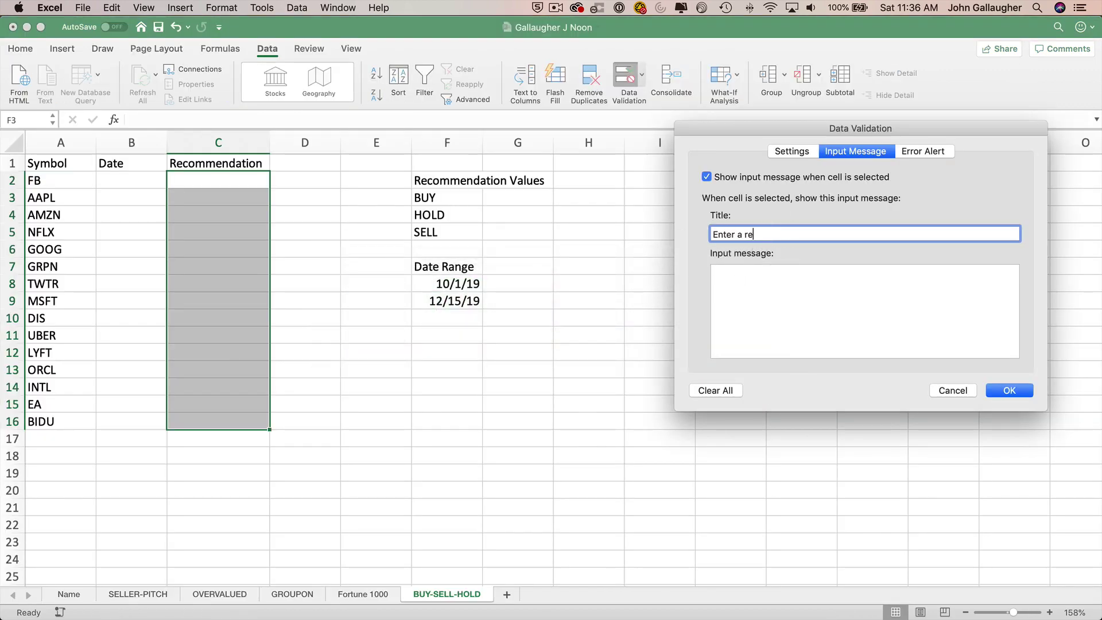
text(on)
key(Tab)
text(Sele)
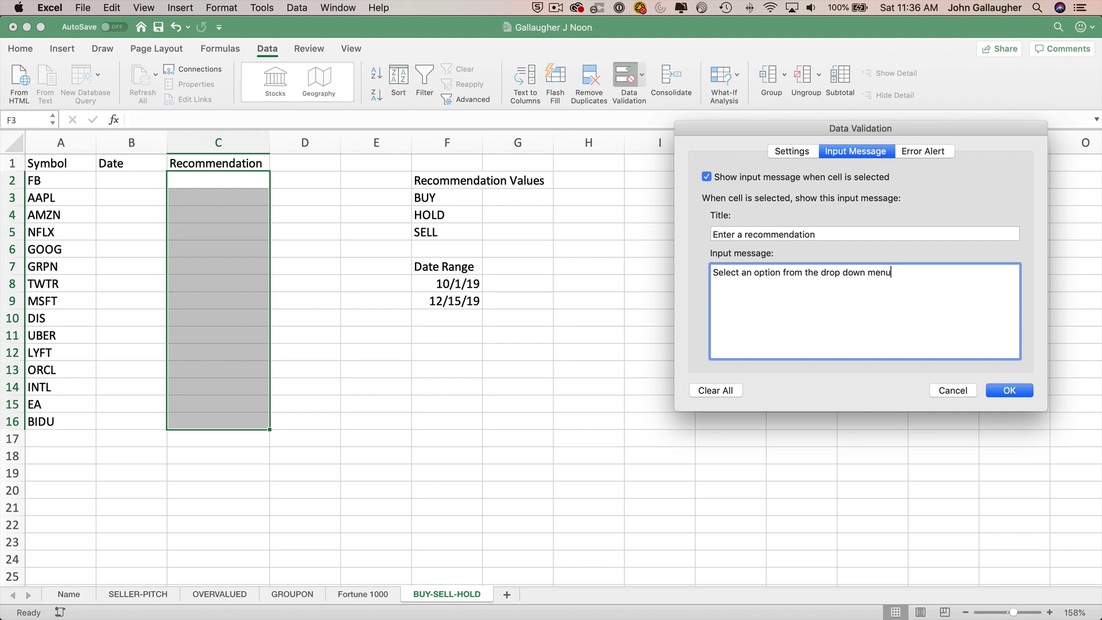
Step: Add a Stop error alert titled "ERROR" with message "You must enter one of the values from the drop down menu." and apply the validation
click(925, 151)
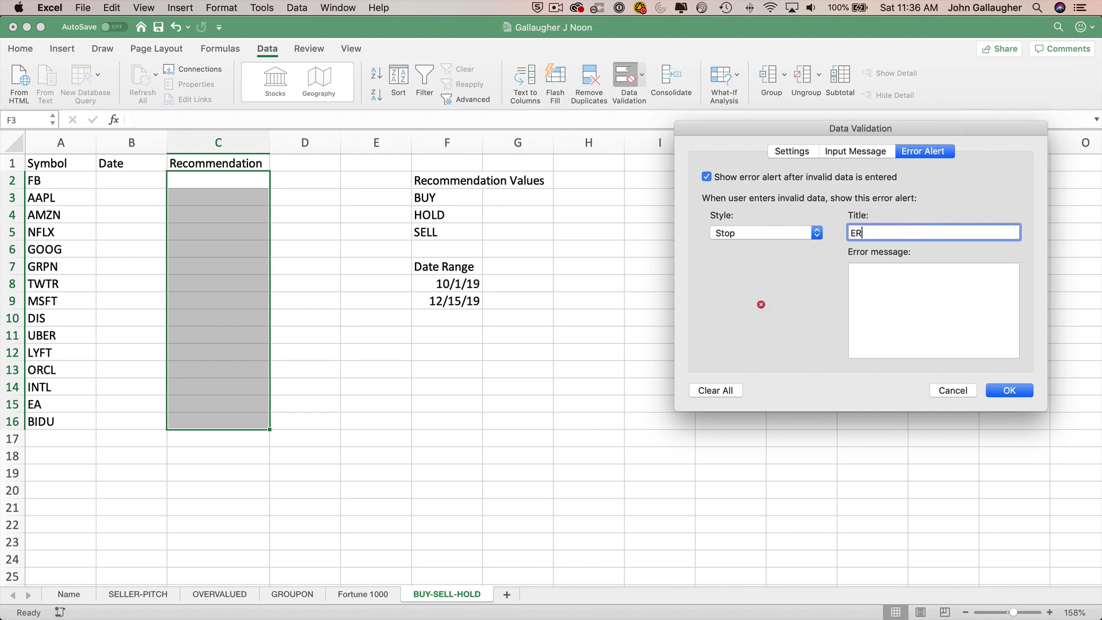
key(Tab)
key(super+Tab)
scroll(727, 423, down, 3)
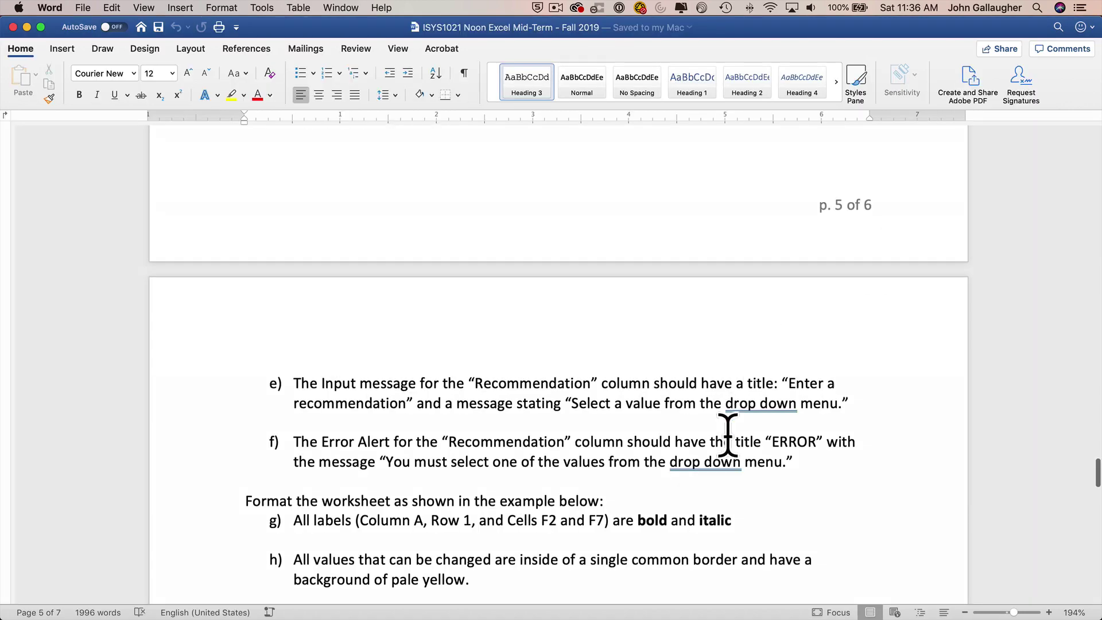
scroll(669, 403, down, 6)
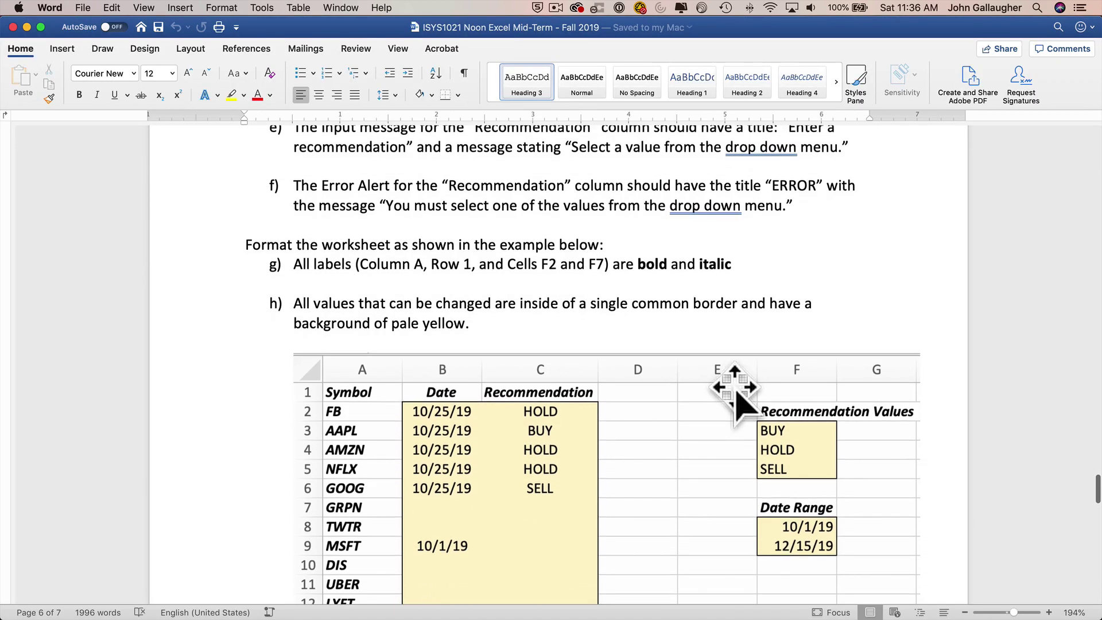
key(super+Tab)
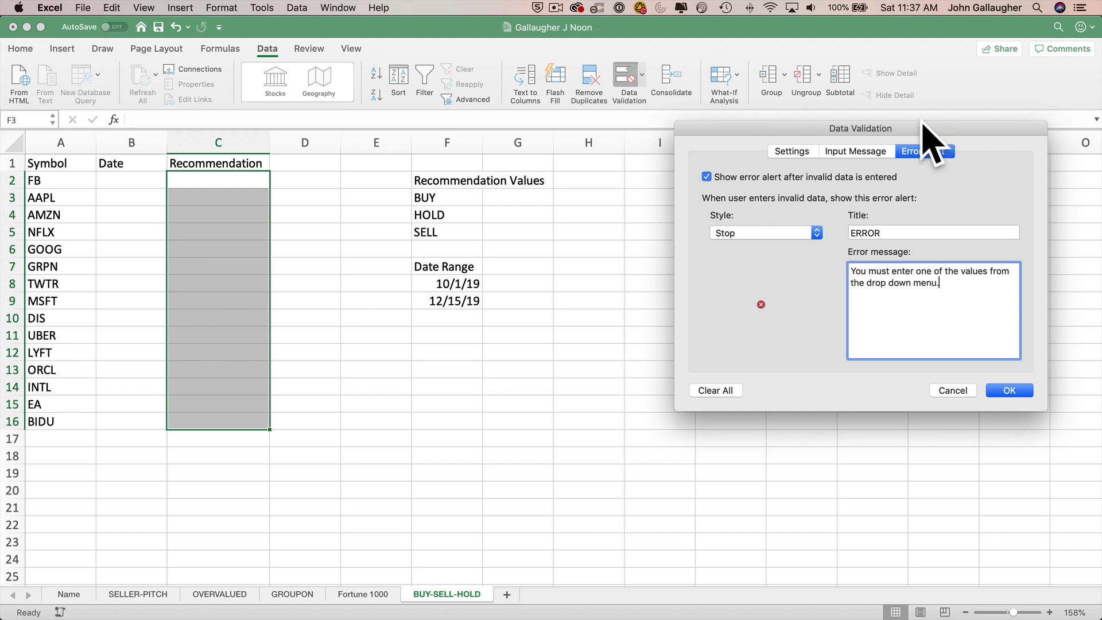
click(867, 152)
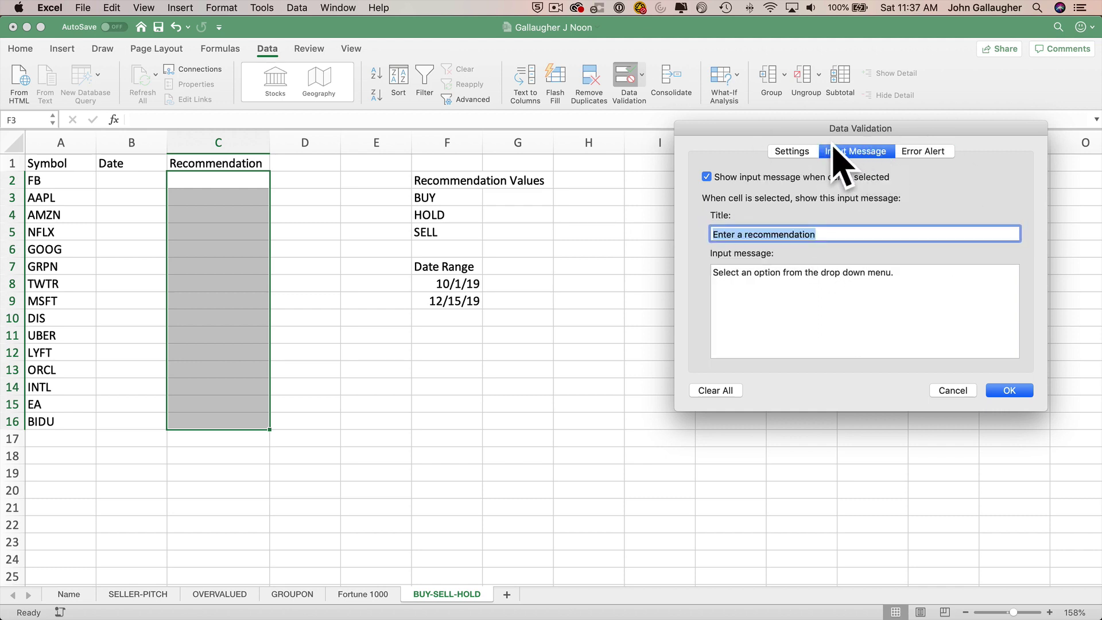
click(797, 150)
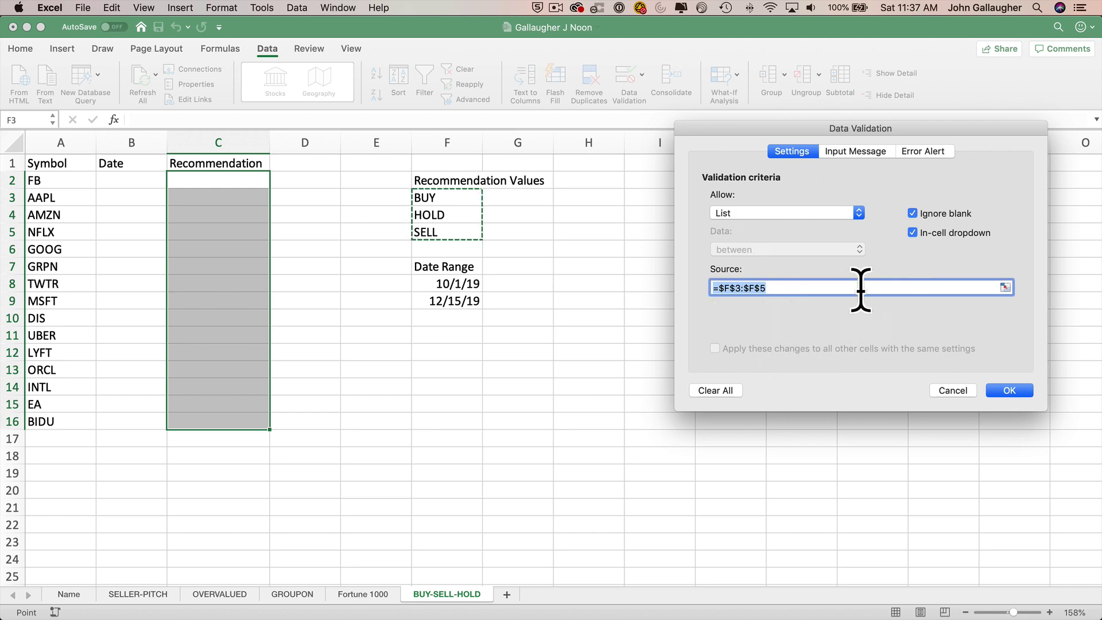
click(1013, 390)
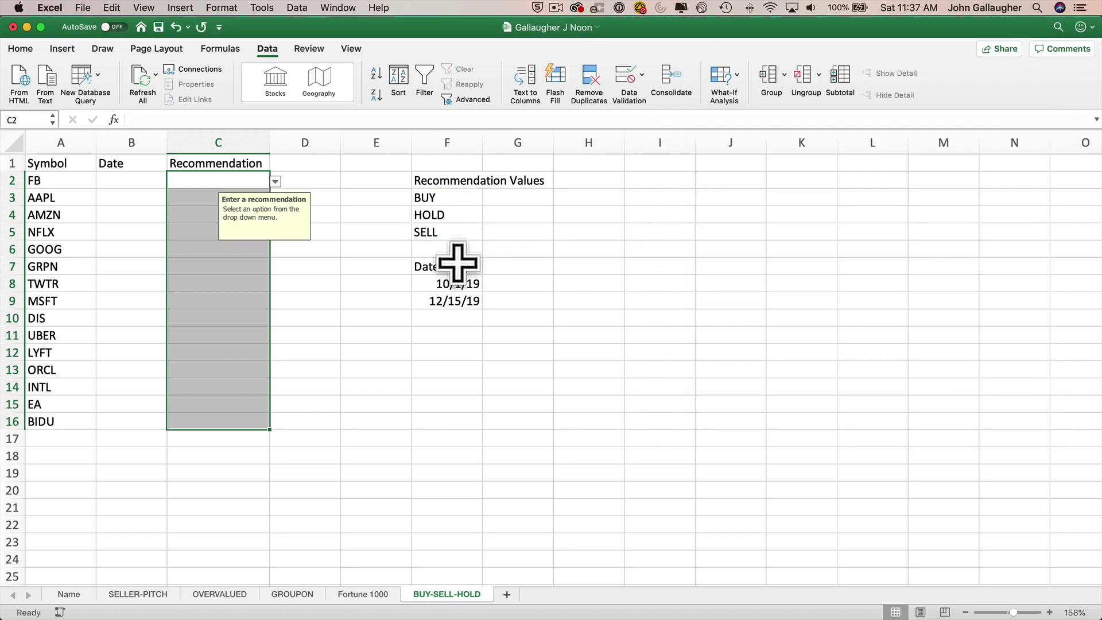
Step: Choose HOLD as FB's recommendation in C2 and try entering "sell it all" for AAPL in C3
click(276, 181)
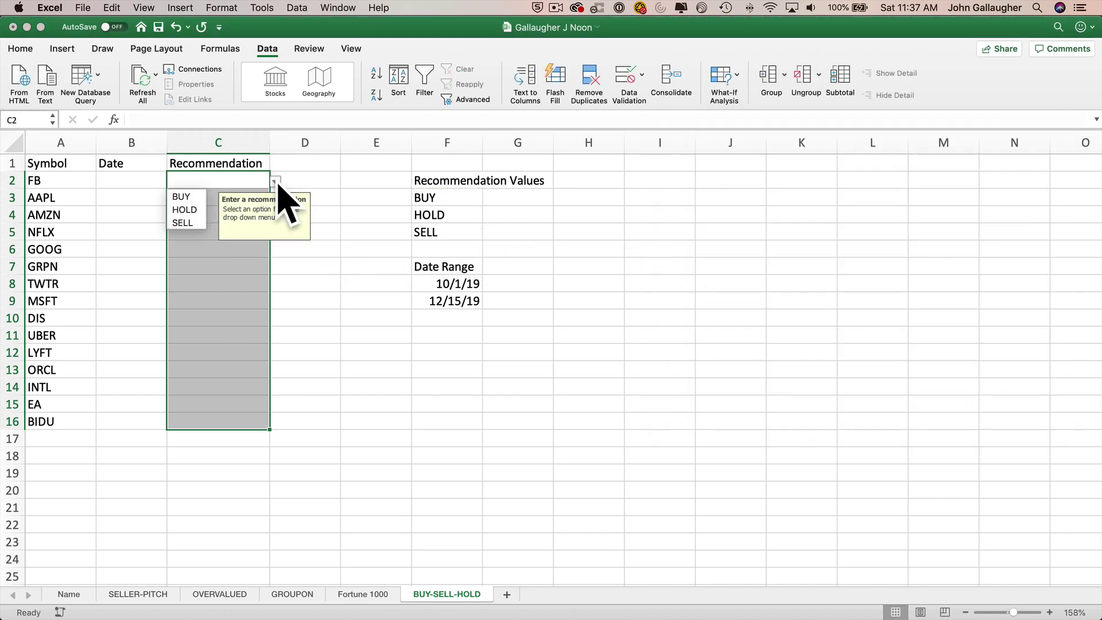
click(185, 210)
click(197, 197)
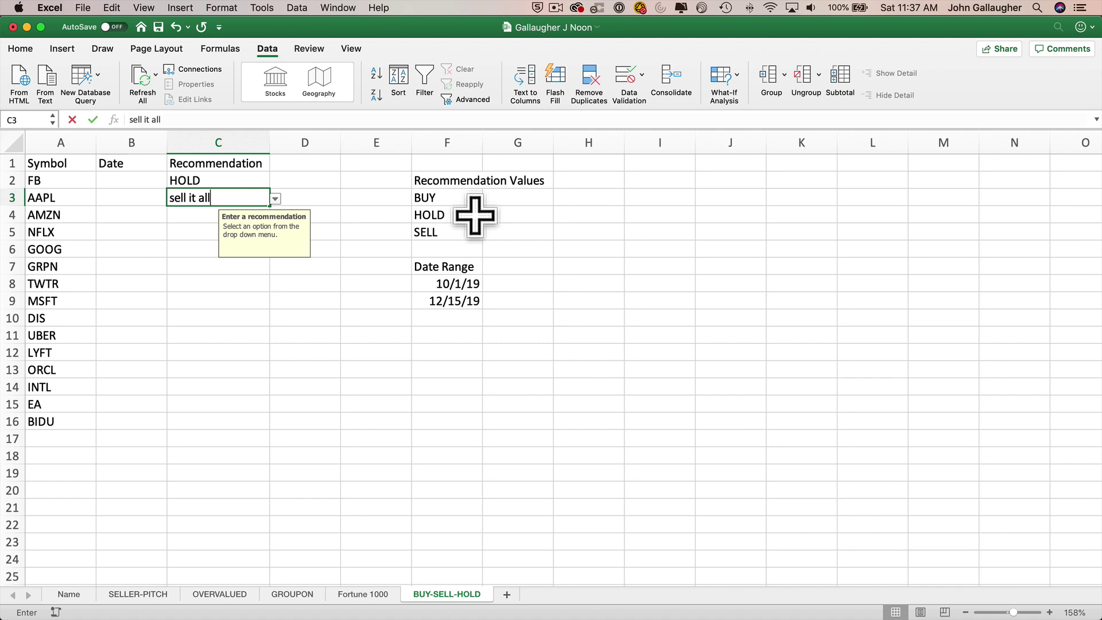
key(Return)
click(654, 225)
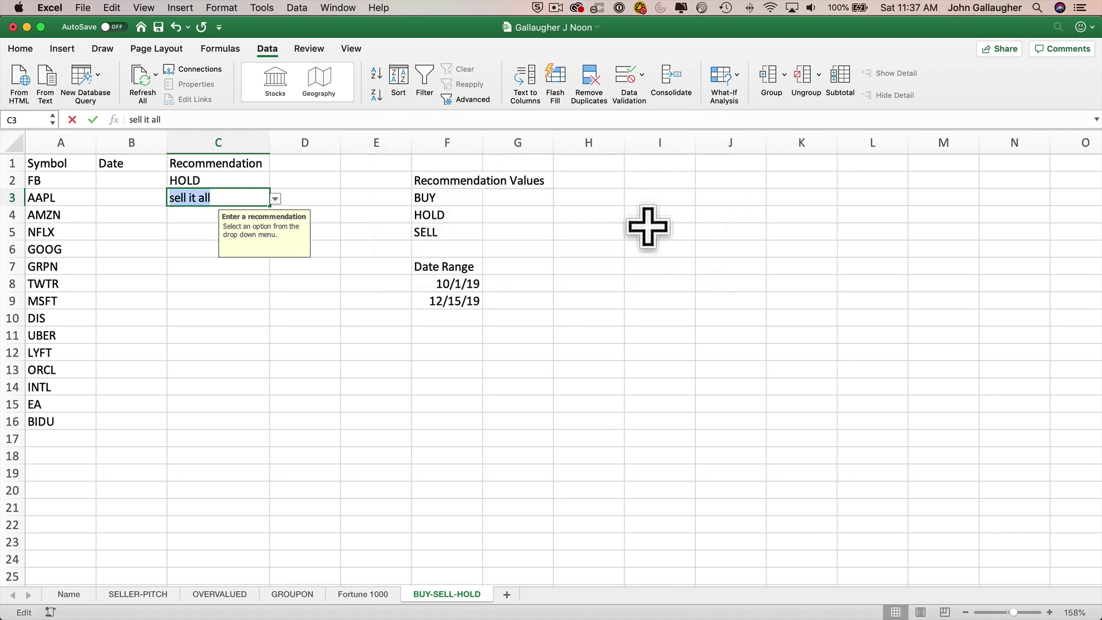
Step: Replace the invalid test text in AAPL's recommendation cell, C3, with SELL
click(276, 199)
click(195, 226)
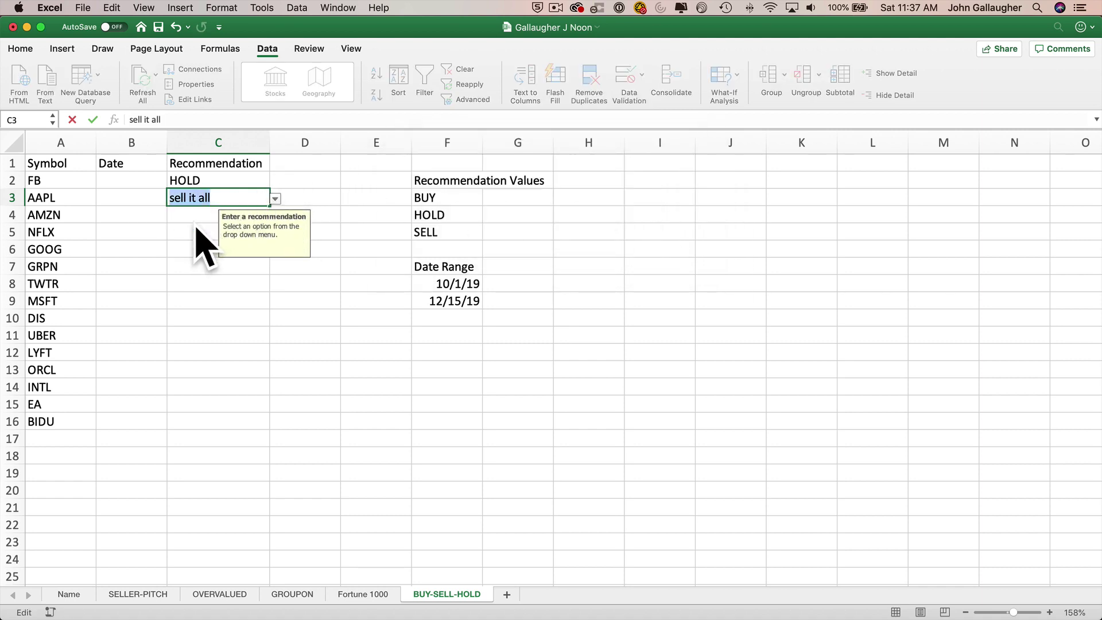
click(275, 199)
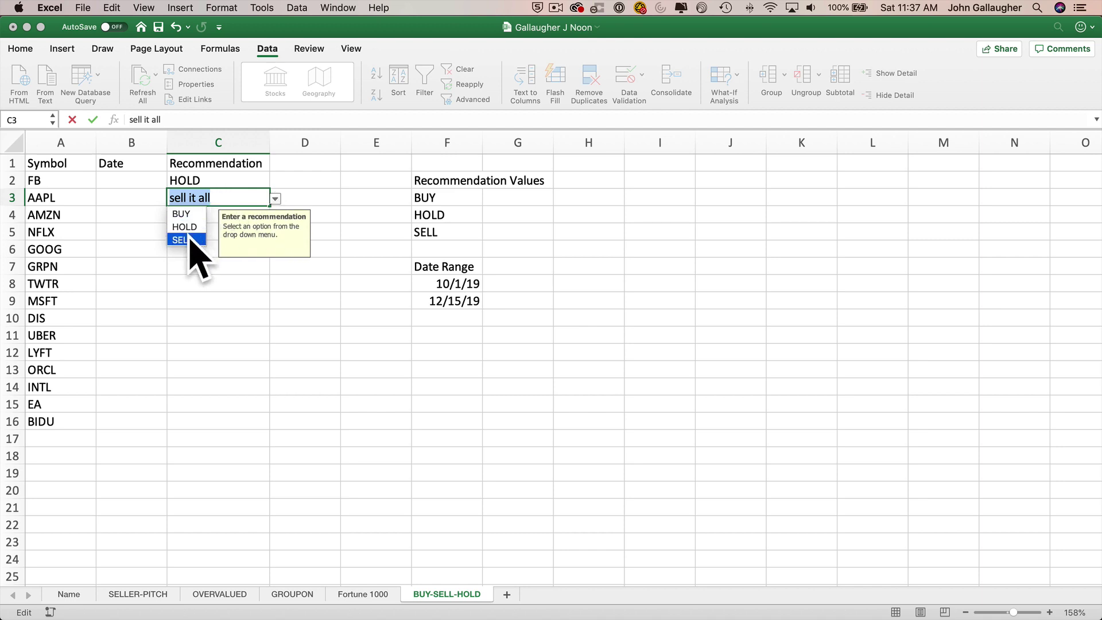
click(190, 237)
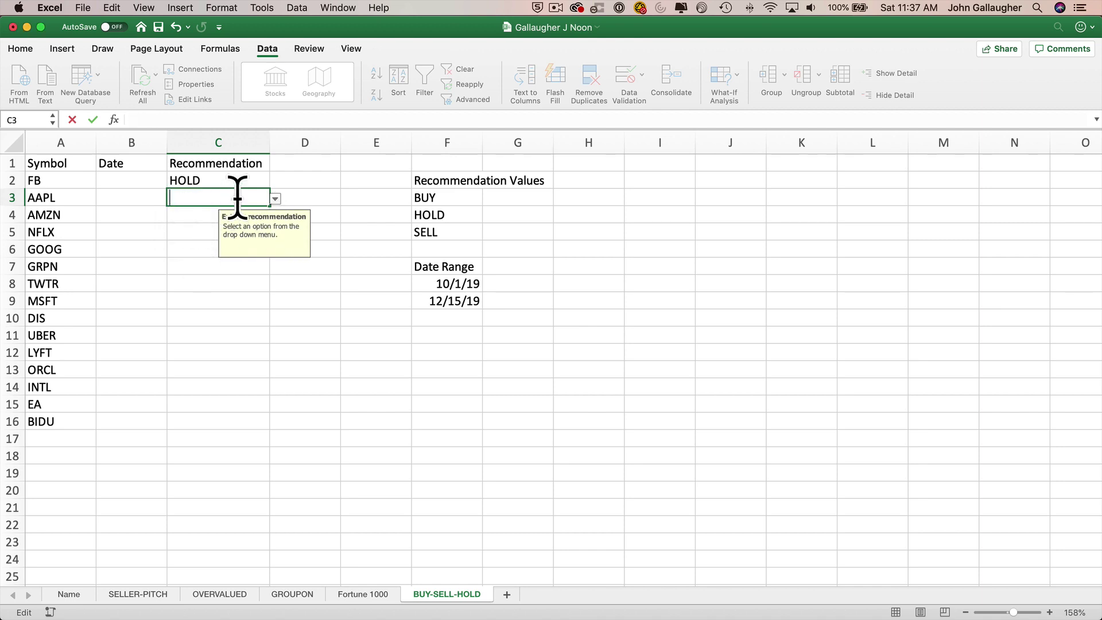
click(275, 198)
click(192, 240)
text(L)
key(Return)
key(Up)
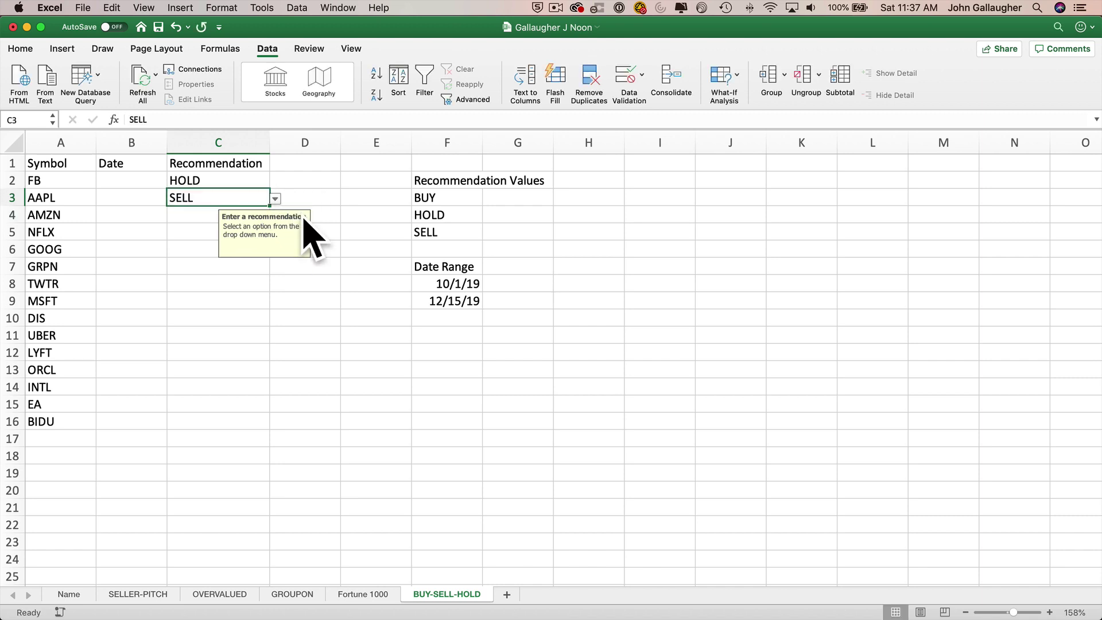
click(275, 199)
click(192, 239)
Step: Choose SELL as AMZN's recommendation in C4 and BUY as NFLX's in C5
click(187, 219)
click(275, 215)
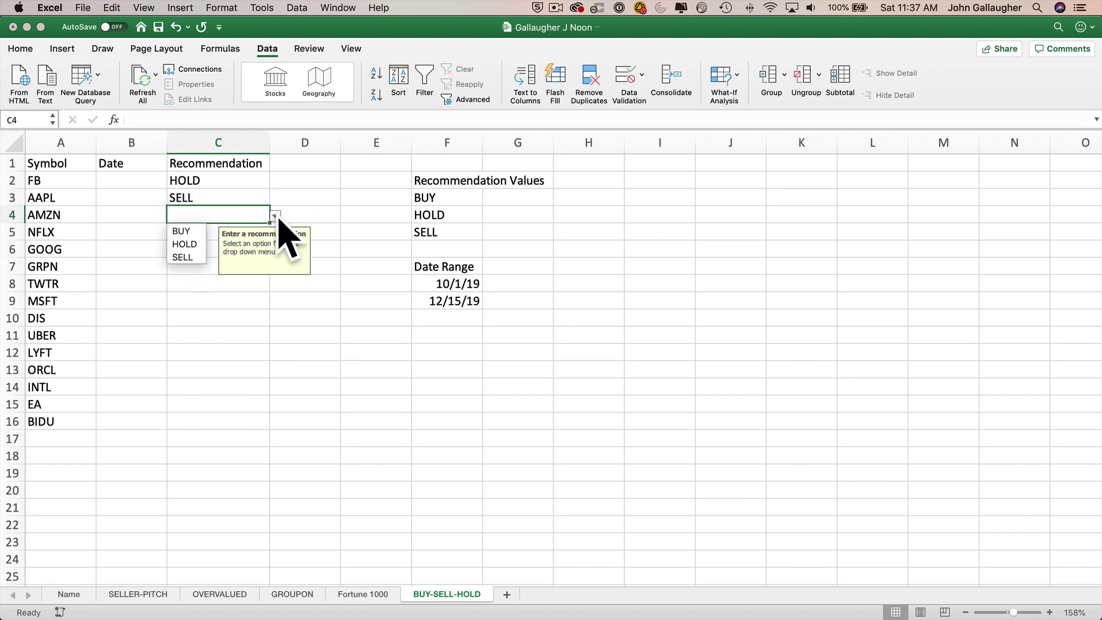
click(193, 257)
click(191, 233)
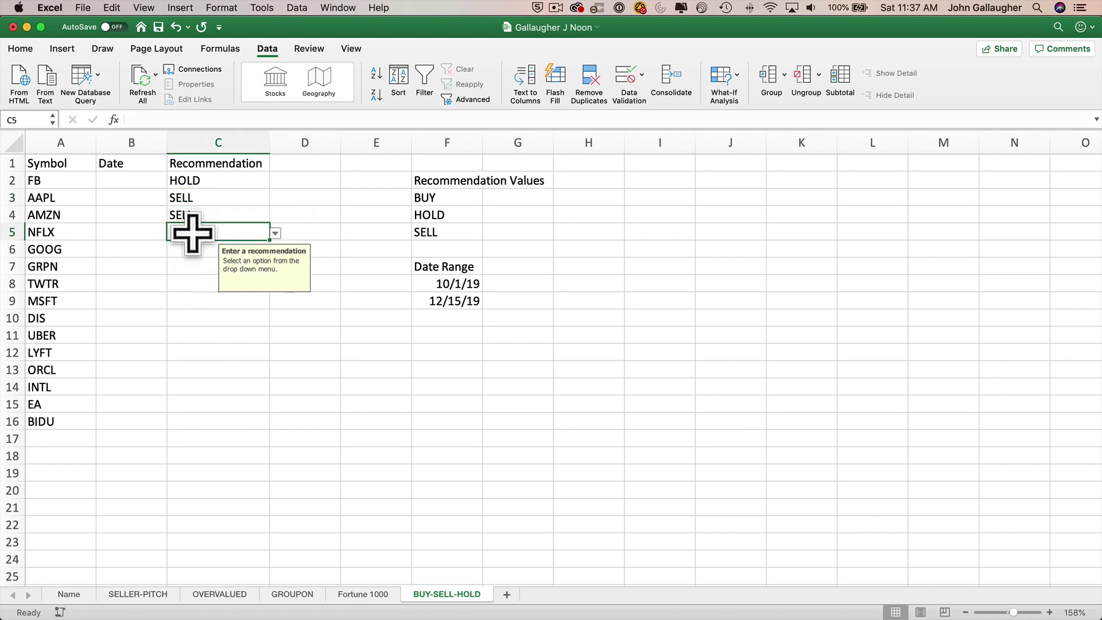
click(275, 232)
click(208, 247)
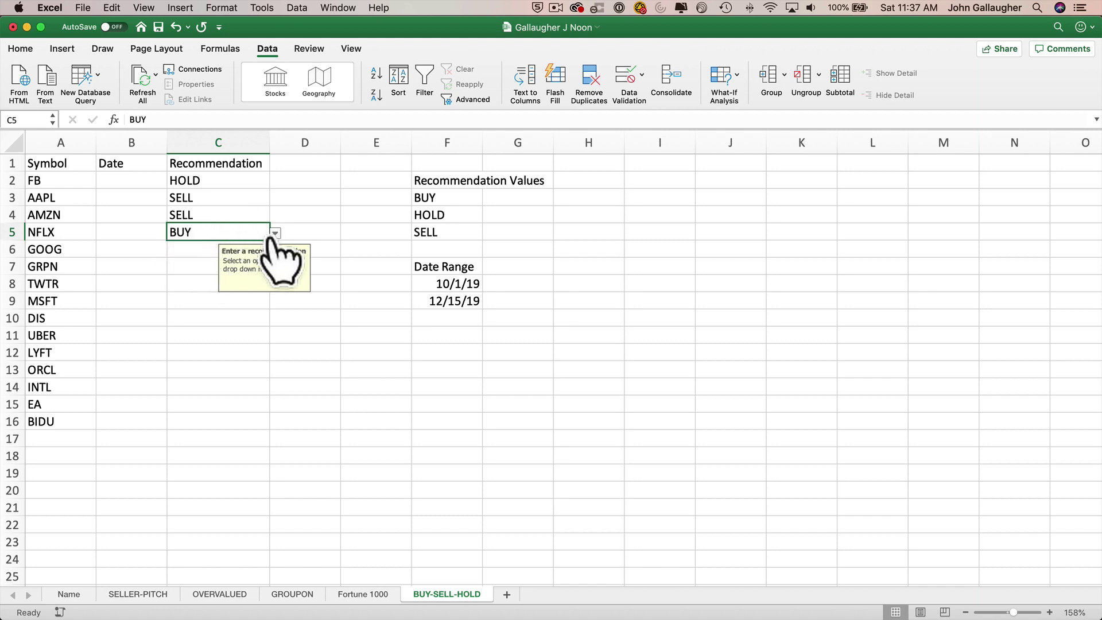
click(197, 251)
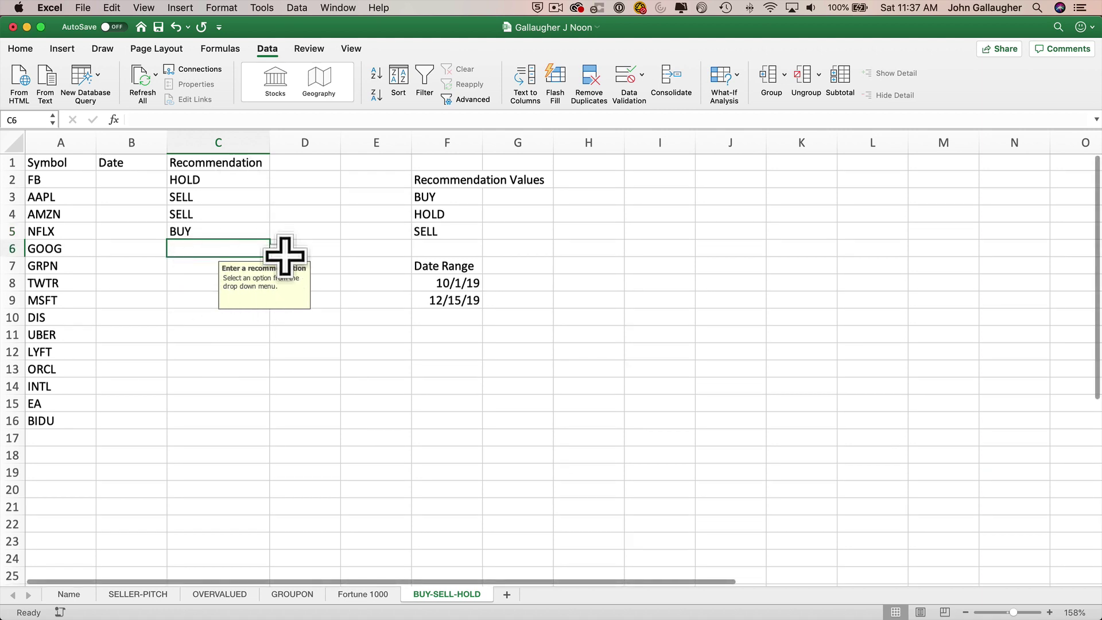
Step: Switch to Word to review the worksheet formatting instructions and the example image, and return to the Excel workbook
key(super+Tab)
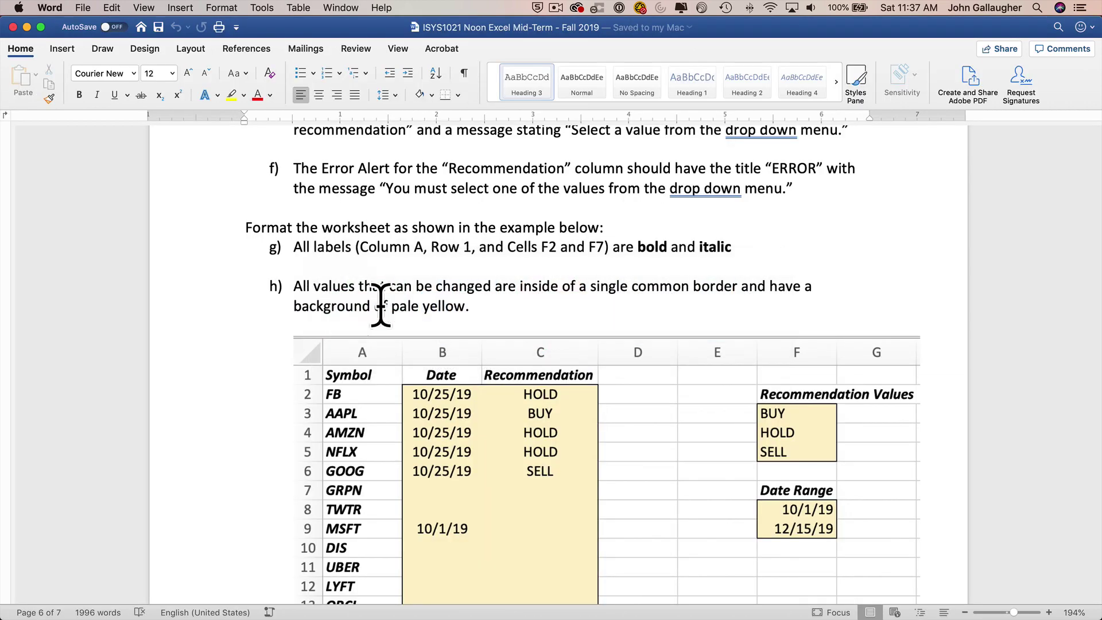
scroll(393, 344, down, 3)
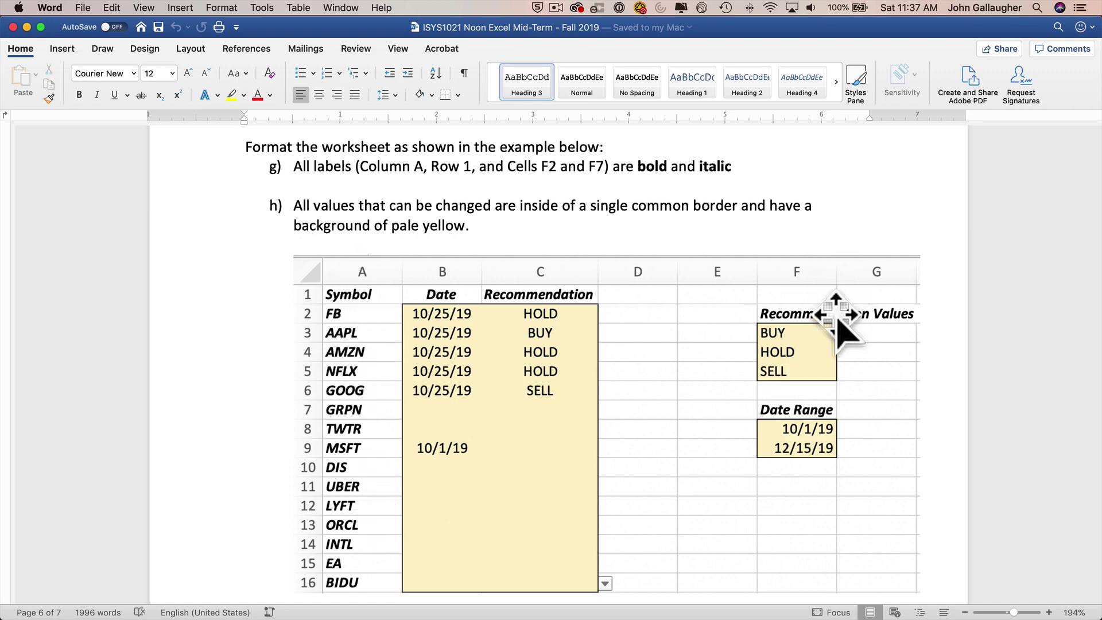
key(super+Tab)
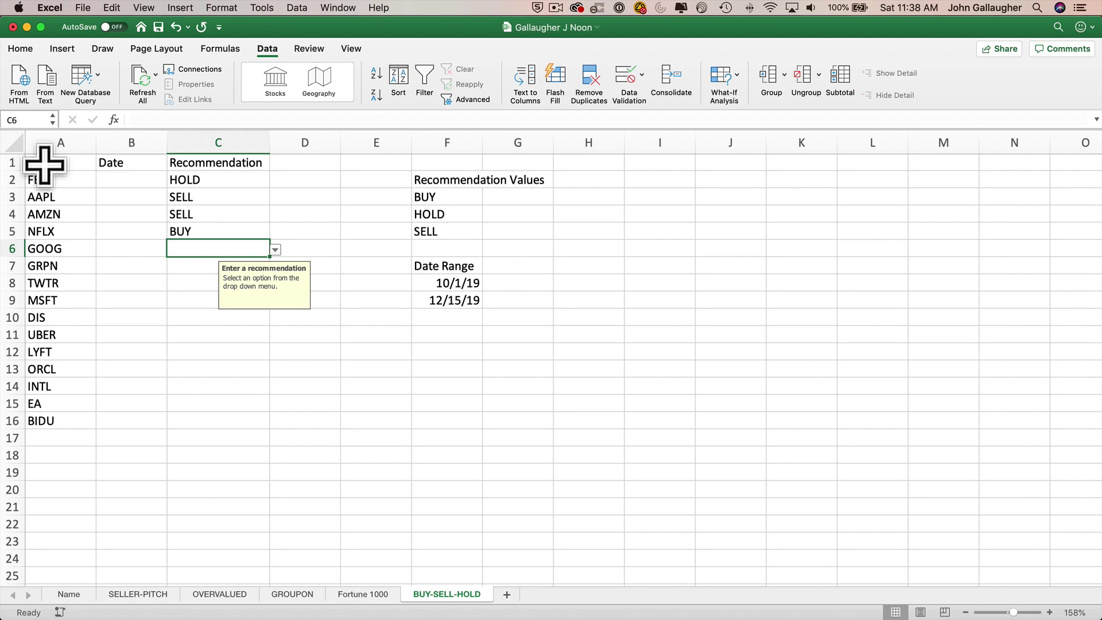
drag(45, 166, 56, 421)
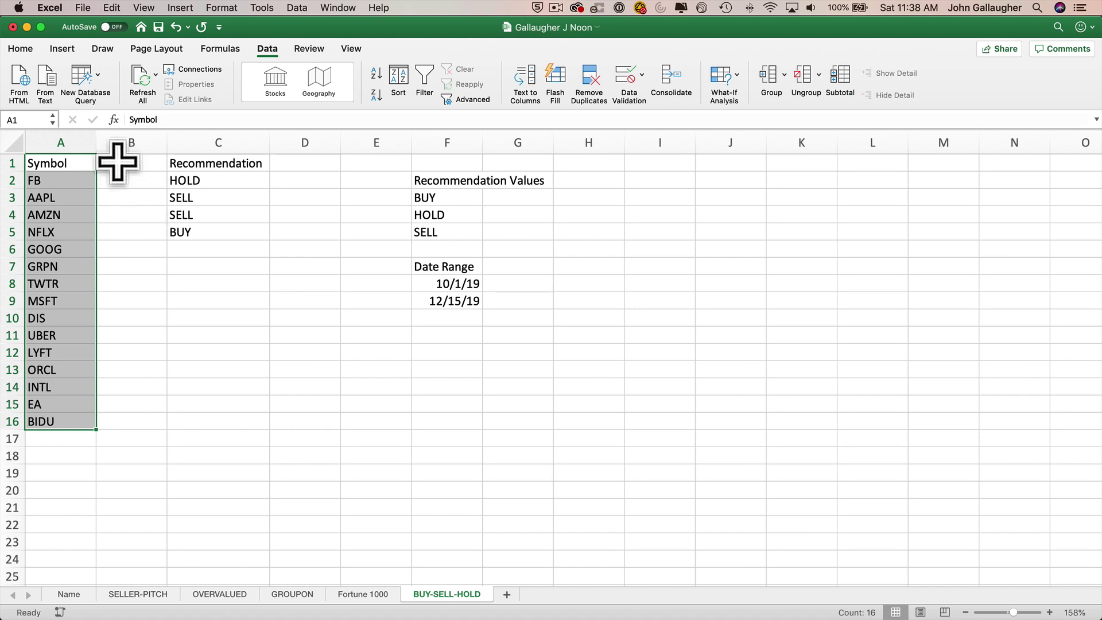
drag(117, 162, 203, 164)
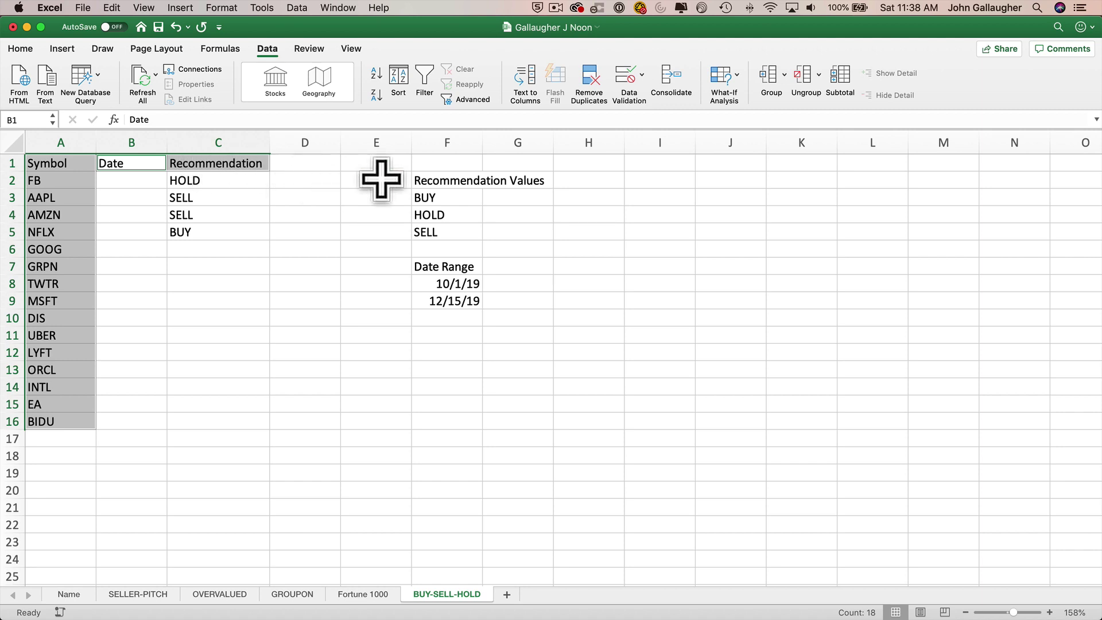
super+click(449, 182)
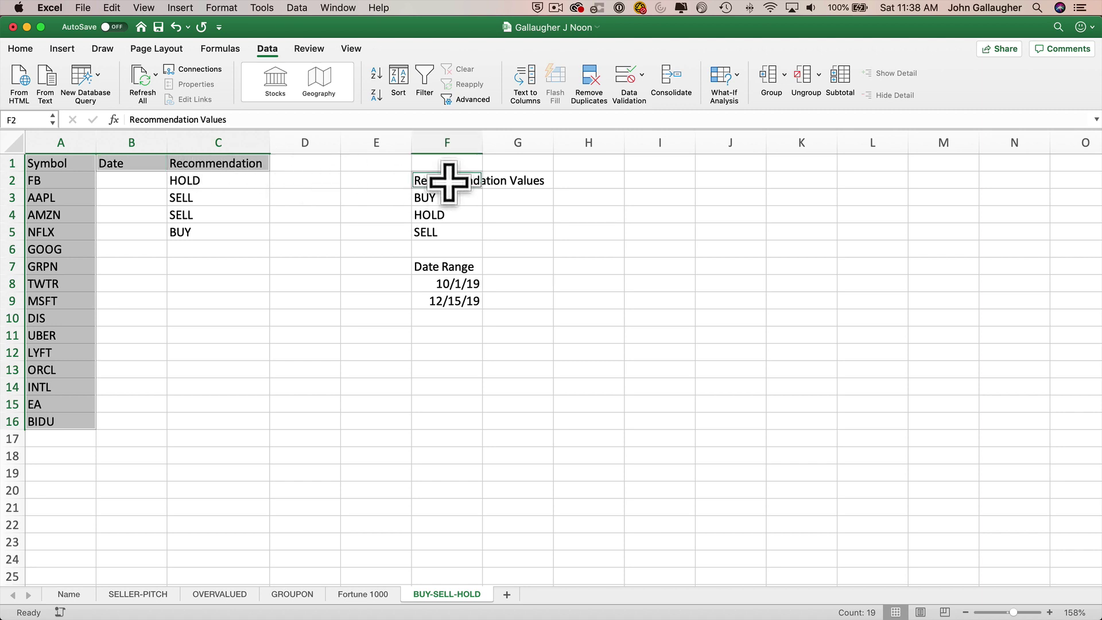
super+click(462, 261)
click(280, 333)
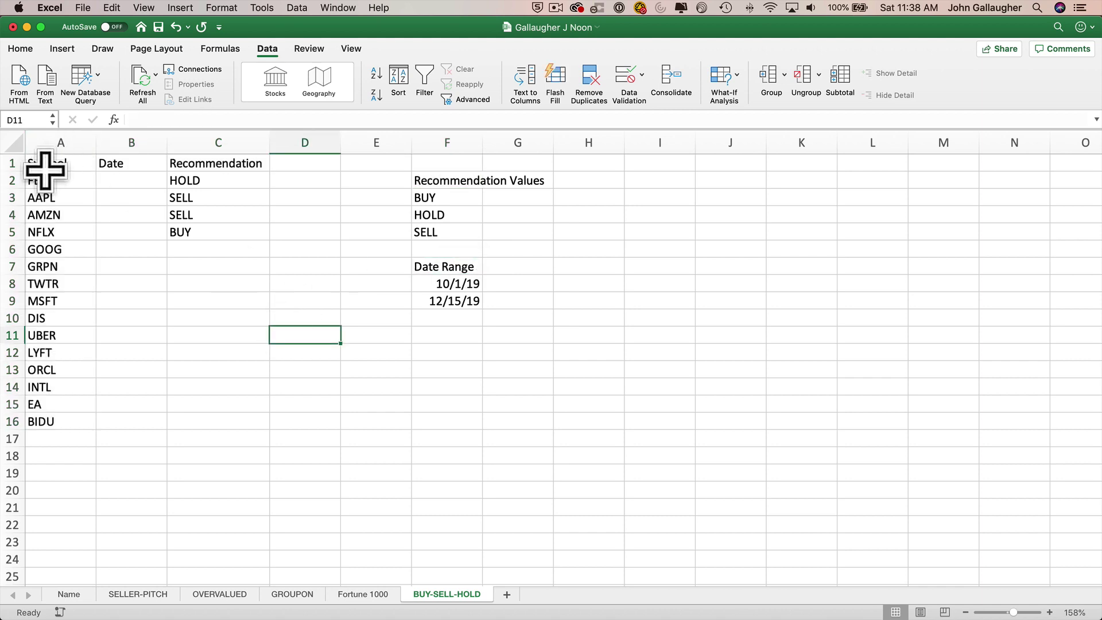
Step: Make the labels in A1:A16, B1:C1, F2 and F7 bold and italic
drag(44, 166, 44, 419)
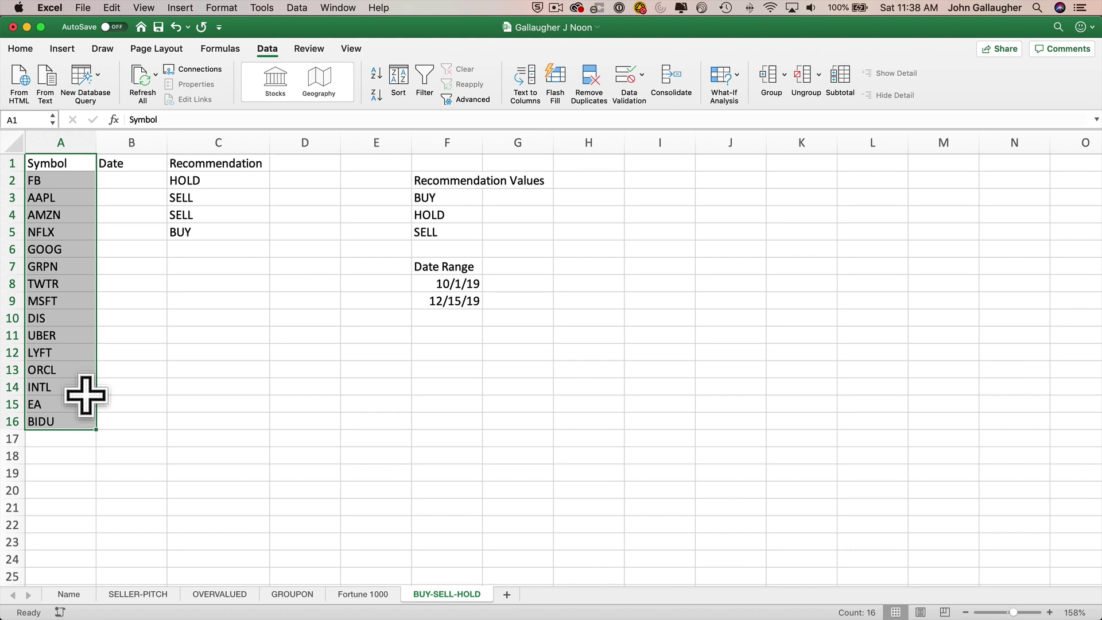
super+click(126, 162)
drag(127, 162, 198, 162)
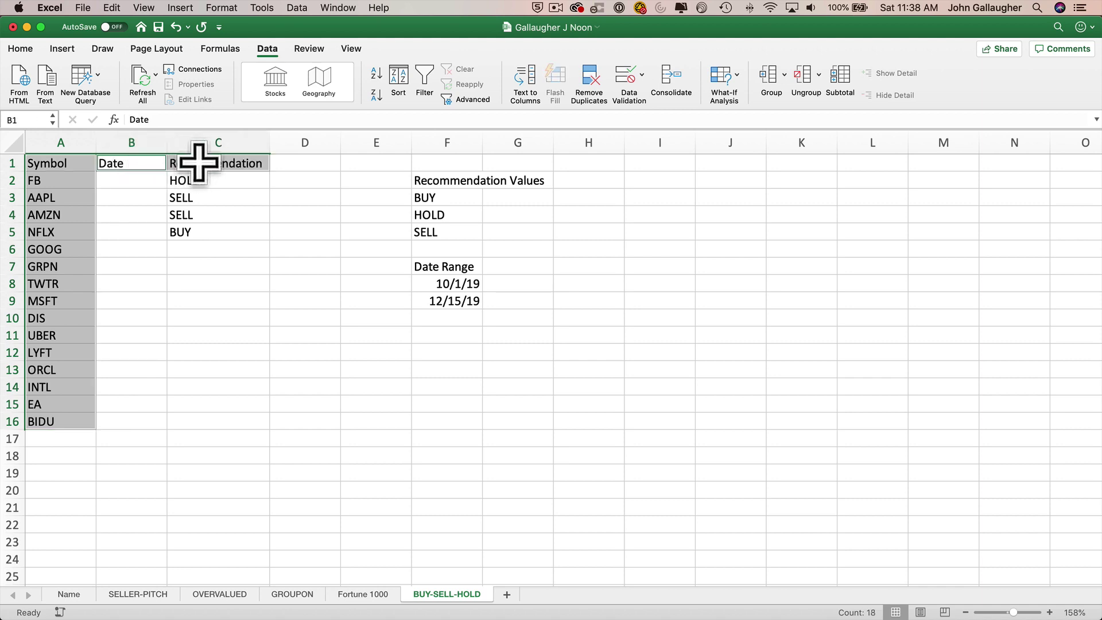
super+click(447, 181)
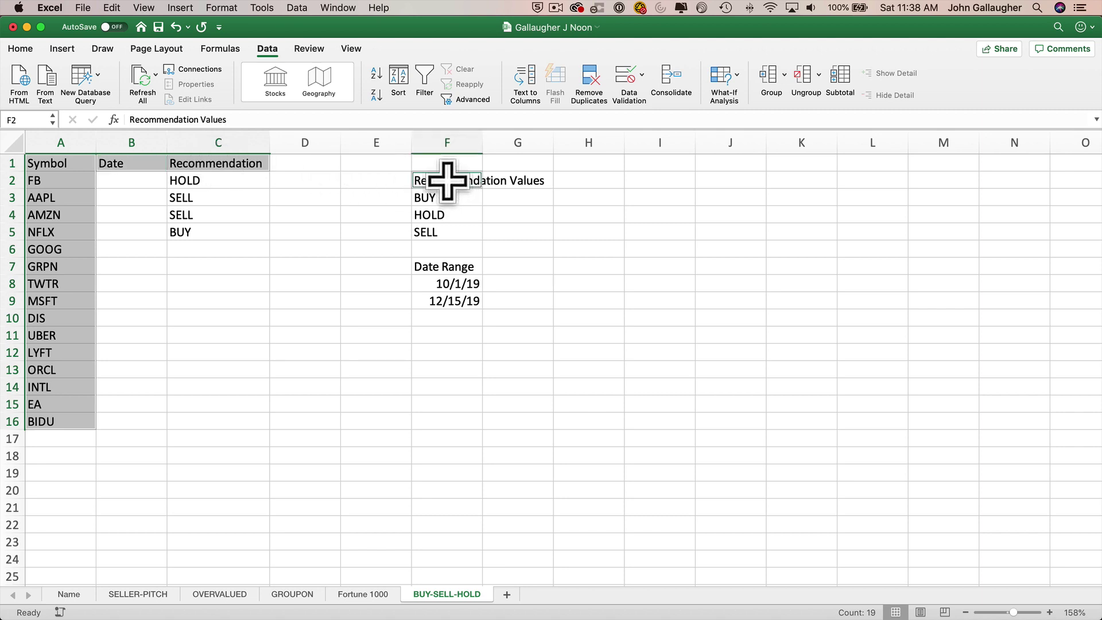
super+click(450, 265)
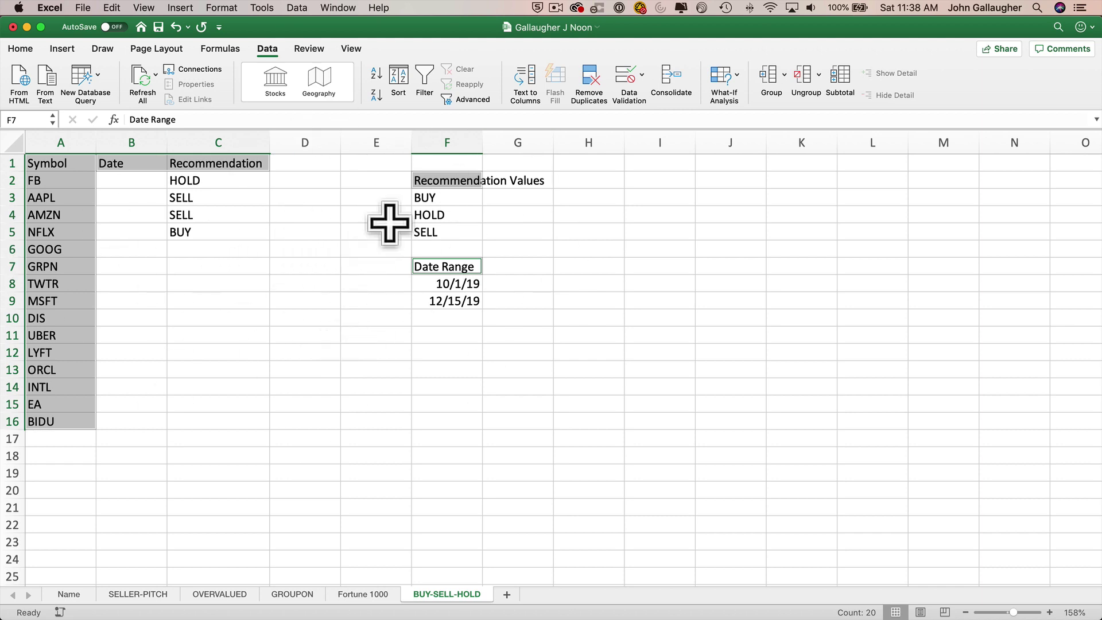
click(16, 49)
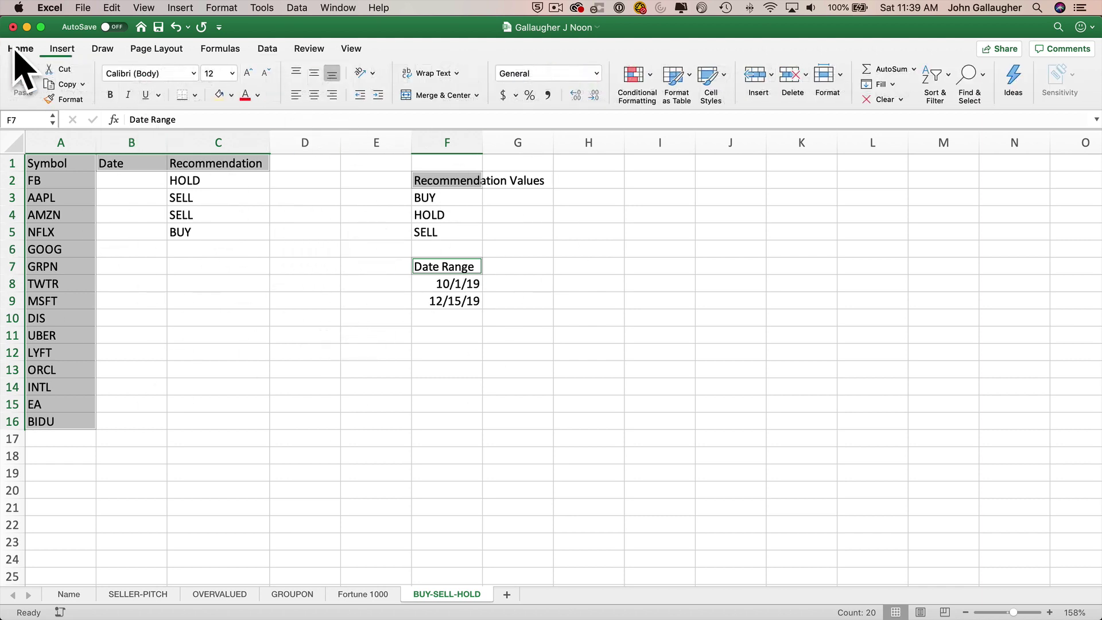
click(110, 95)
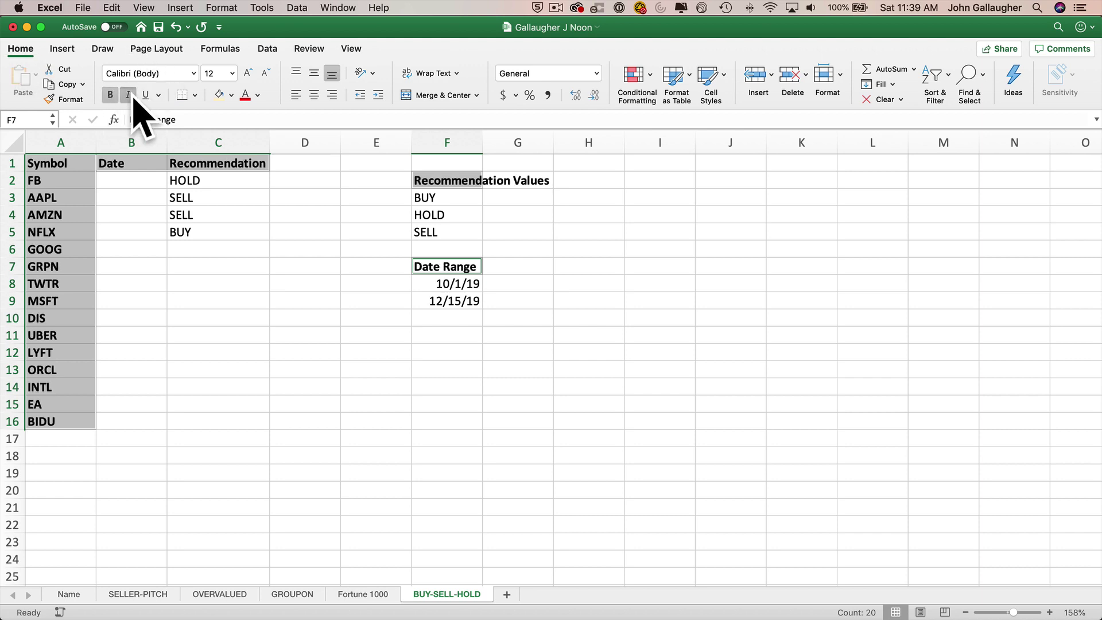
click(132, 96)
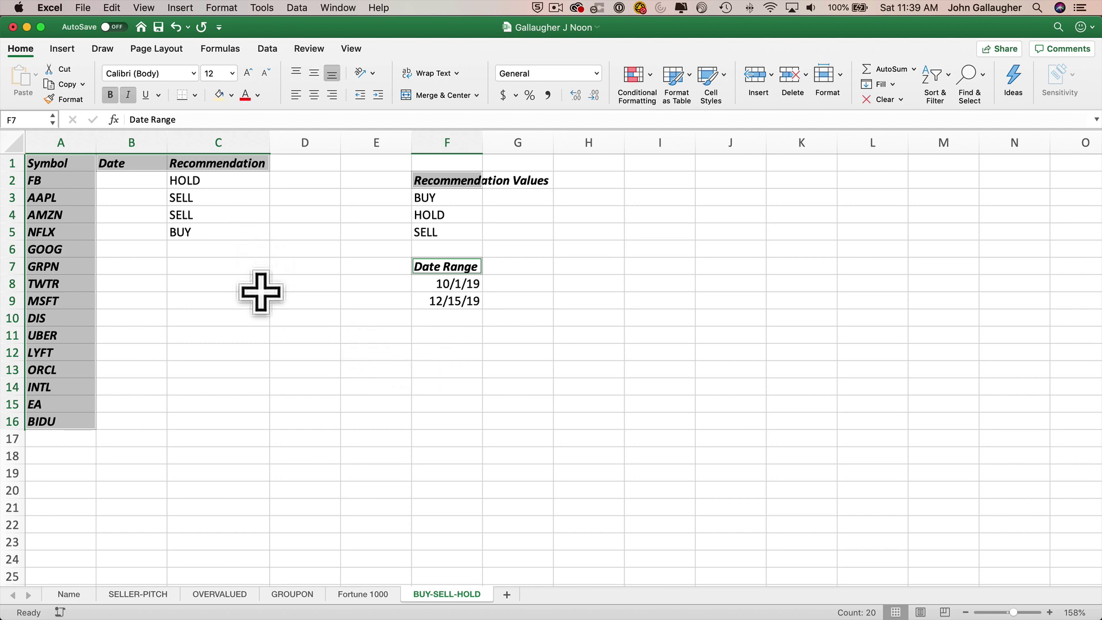
click(289, 349)
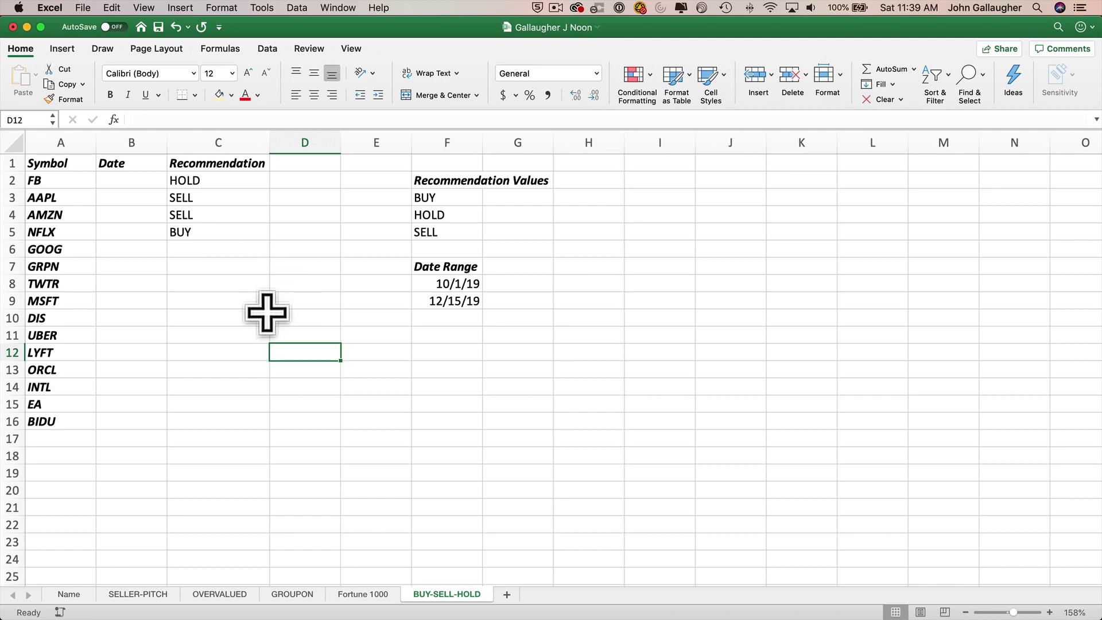
Step: Check the border instruction in Word and apply Outside Borders to the Excel ranges B2:C16, F3:F5 and F8:F9
key(super+Tab)
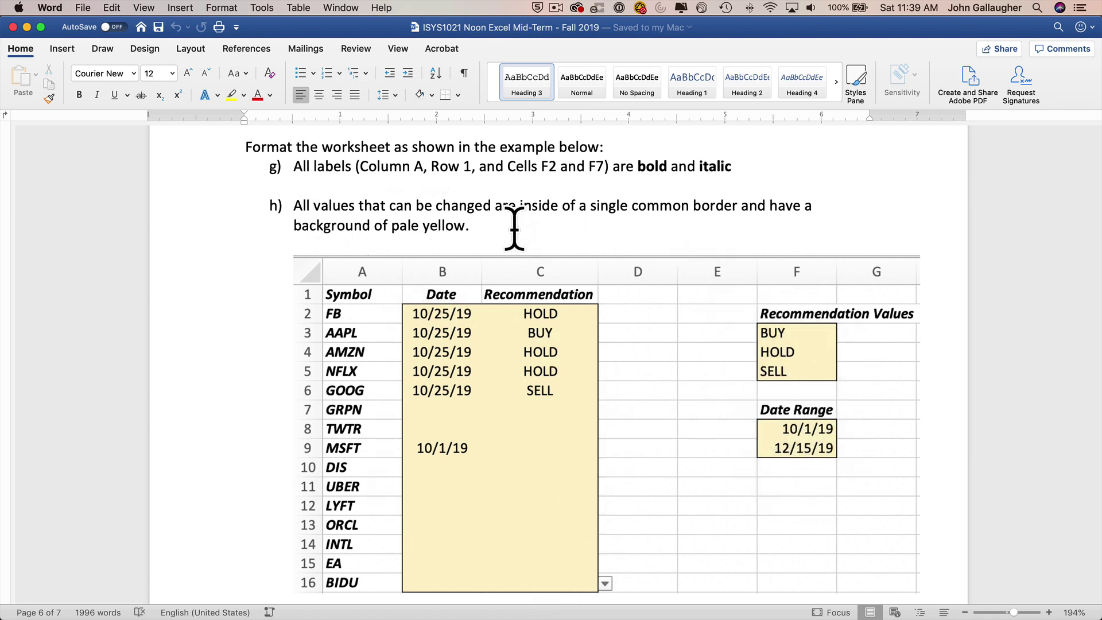
key(super+Tab)
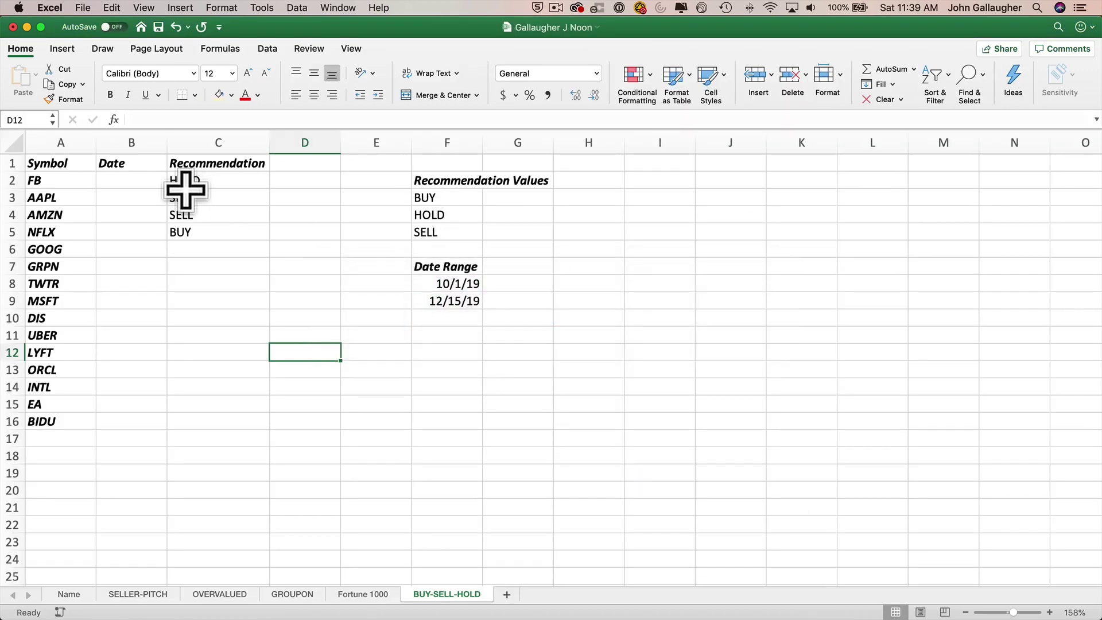
drag(118, 177, 236, 421)
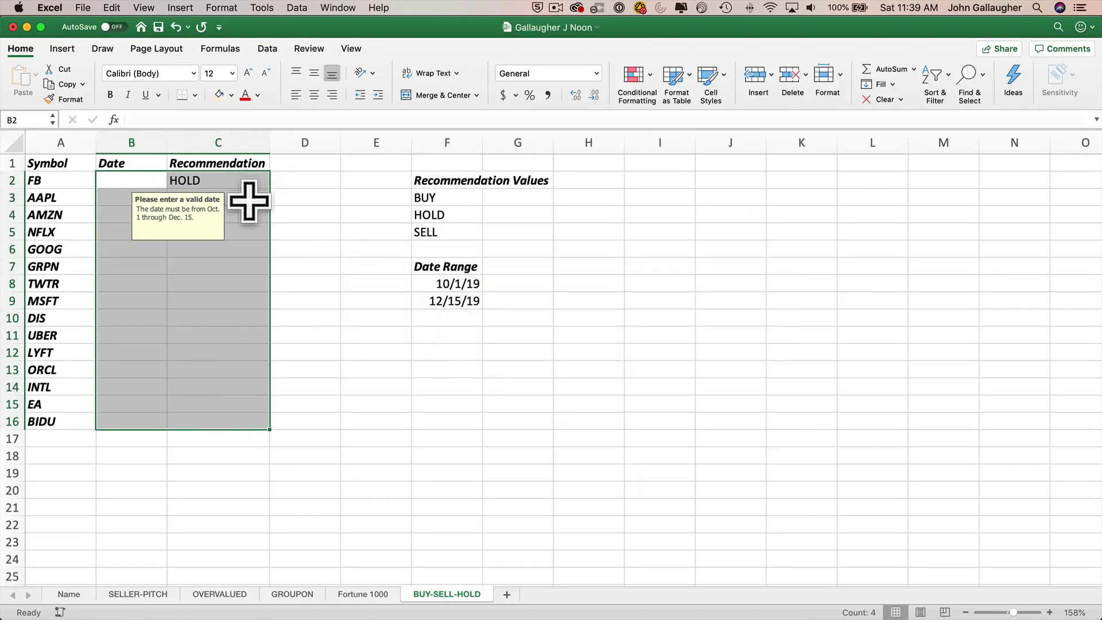
drag(138, 180, 223, 414)
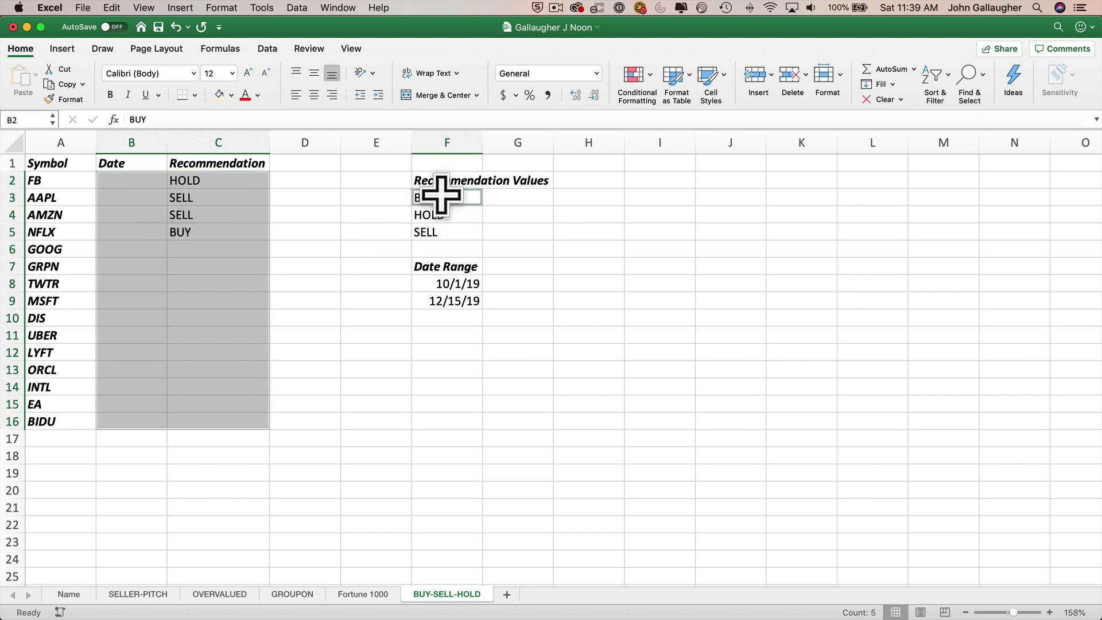
drag(441, 195, 445, 232)
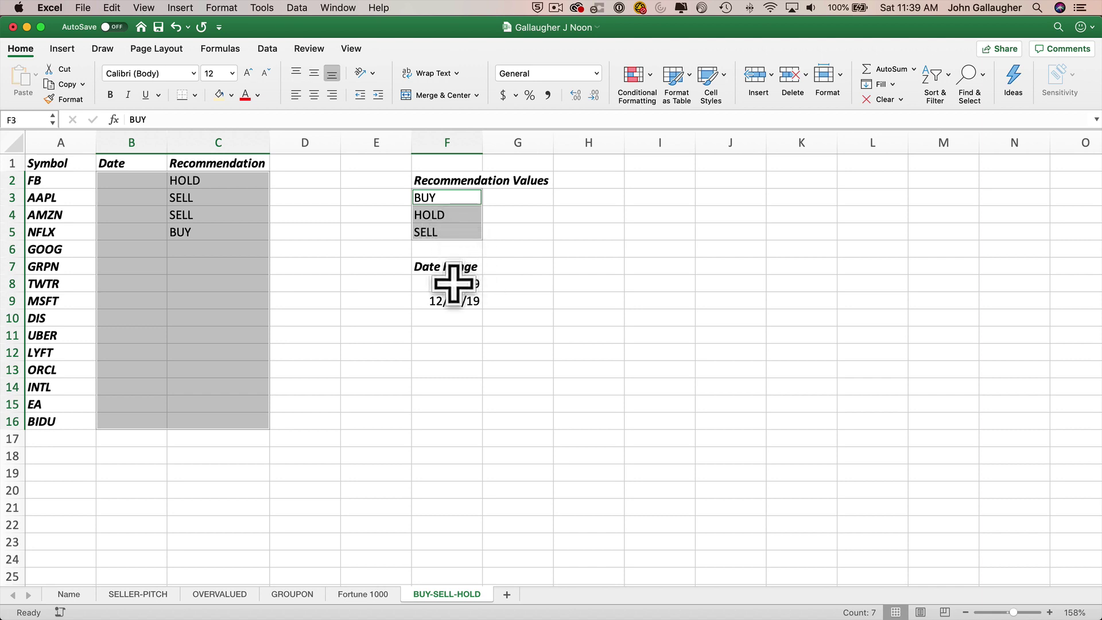
drag(454, 283, 456, 304)
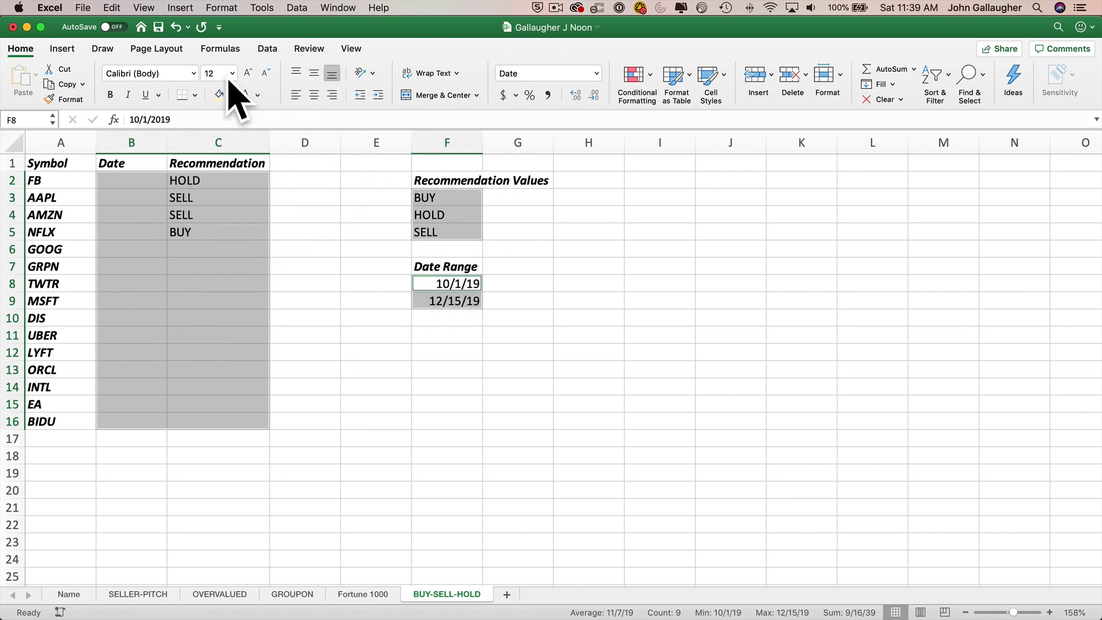
click(196, 96)
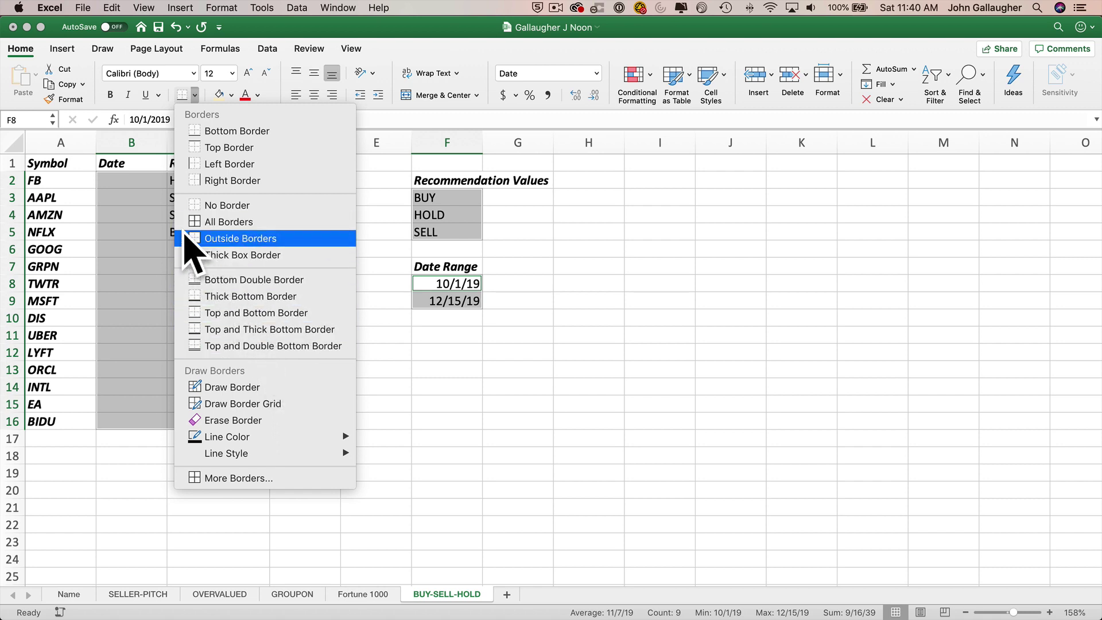
click(253, 238)
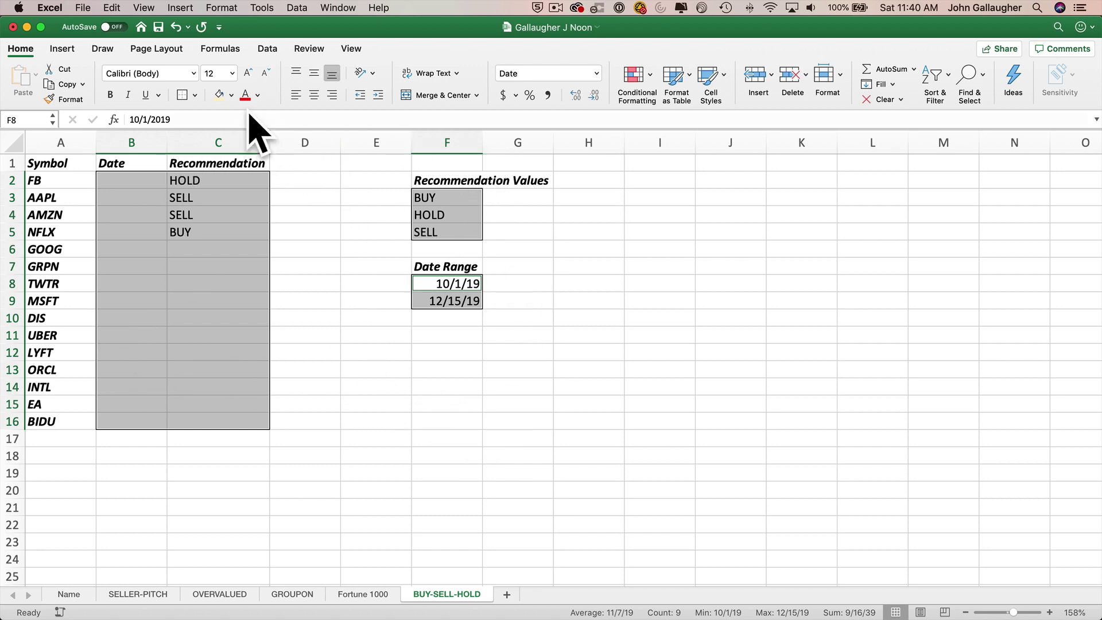
Step: Fill the bordered ranges B2:C16, F3:F5 and F8:F9 with the pale yellow theme color and deselect them
click(232, 95)
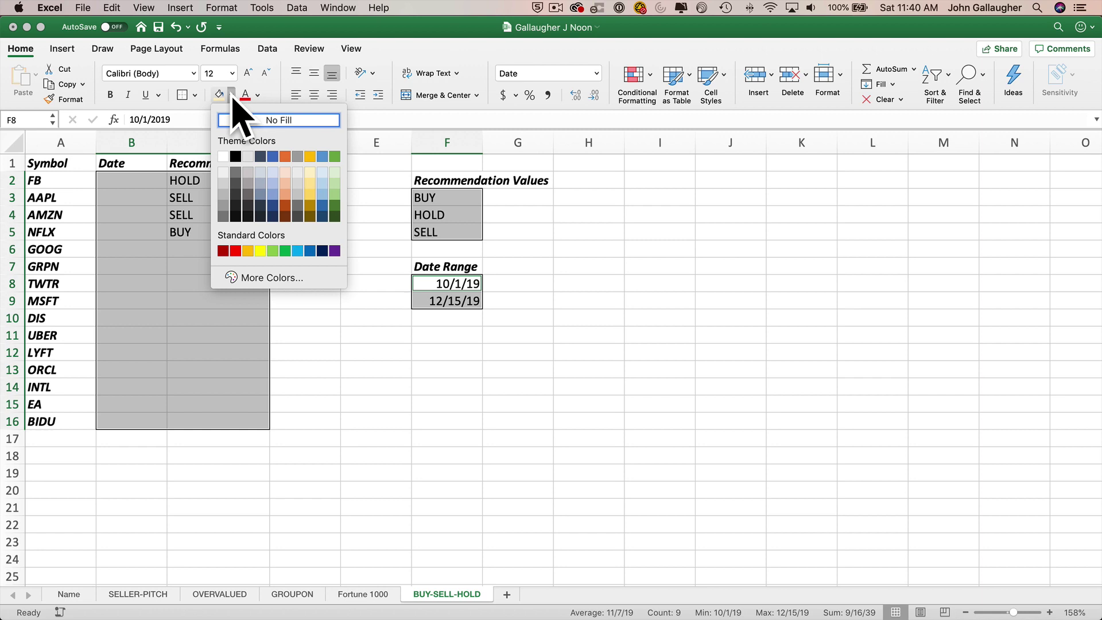
click(309, 171)
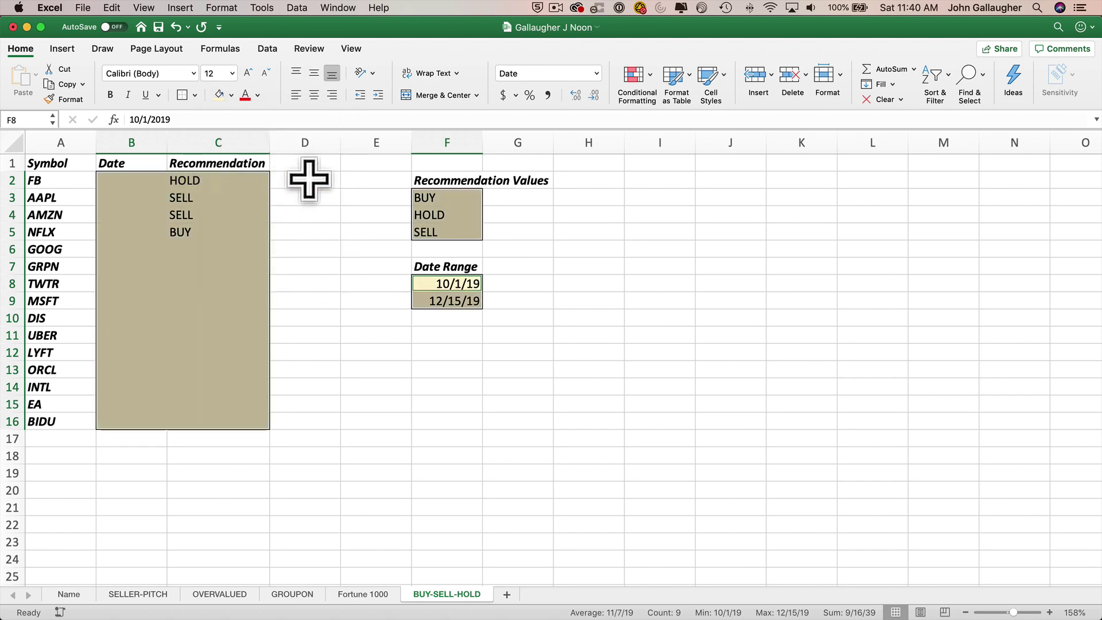
click(374, 347)
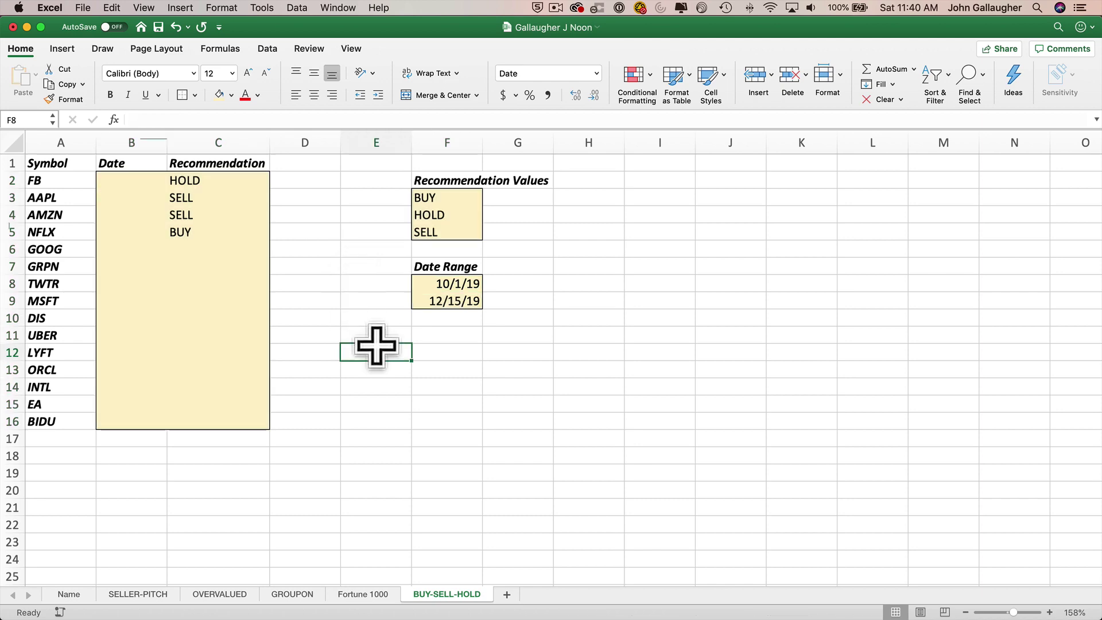
Step: Switch to Word to compare the example formatting and read the instruction on limiting input, and return to Excel
key(super+Tab)
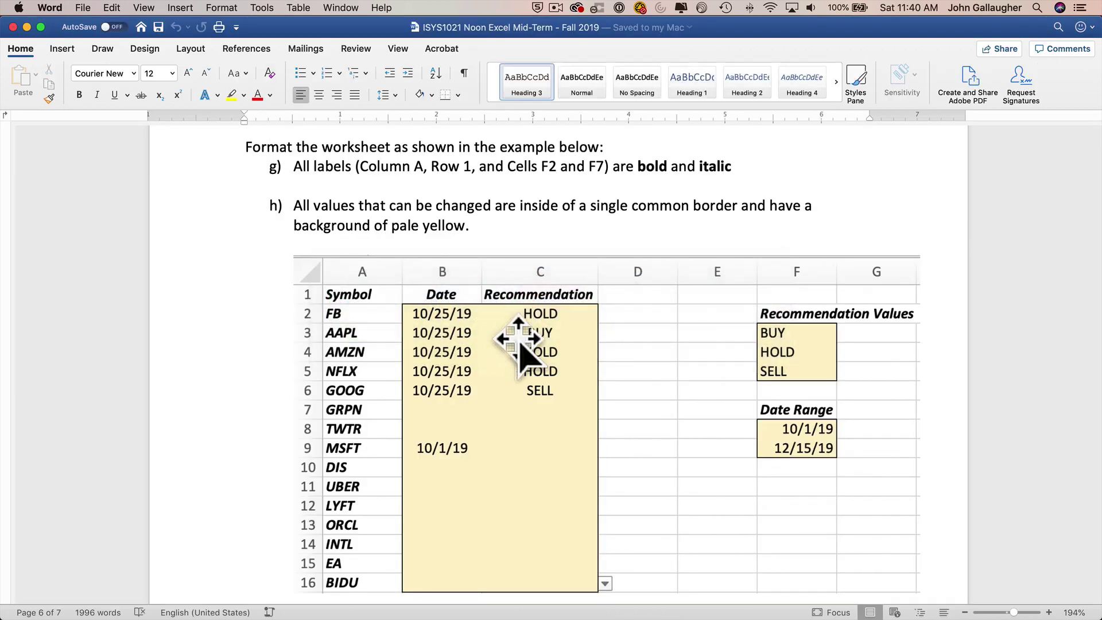
scroll(528, 379, down, 10)
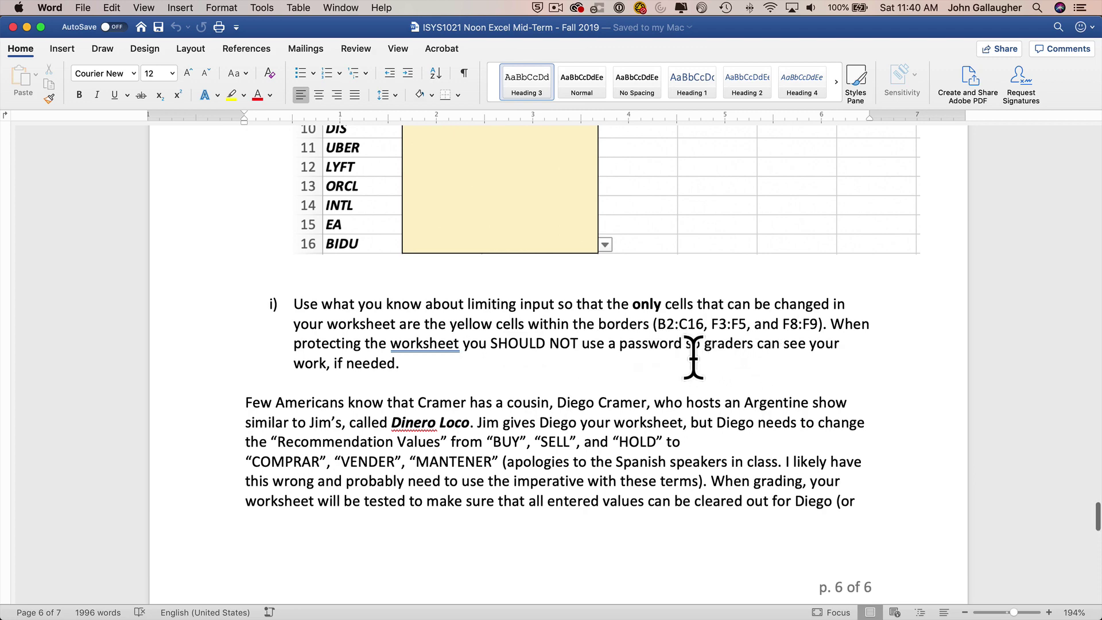
scroll(693, 357, up, 5)
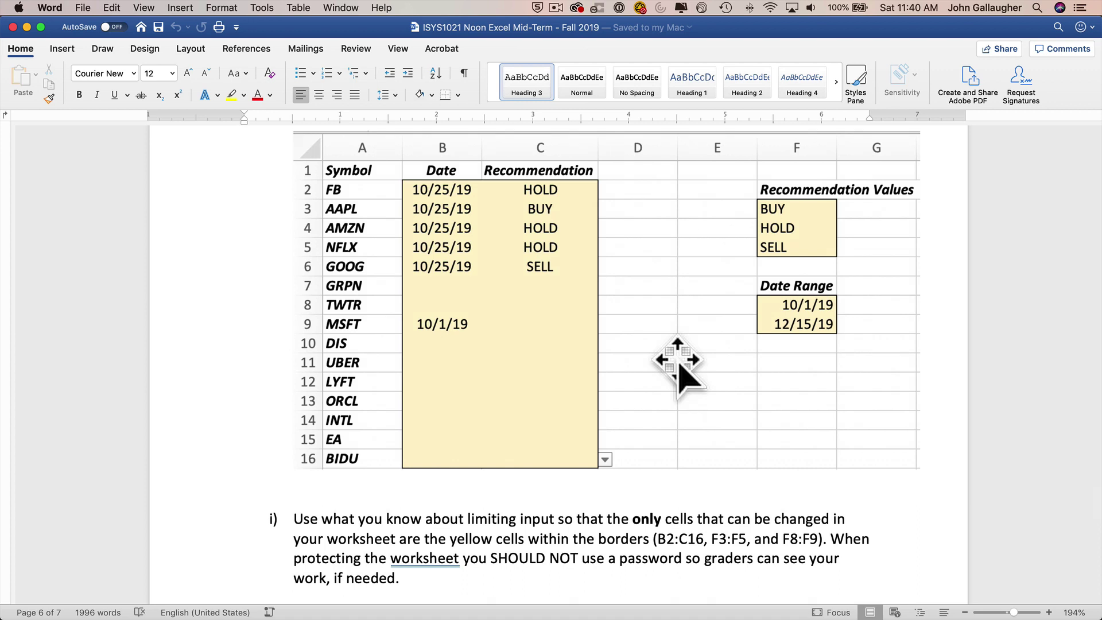
key(super+Tab)
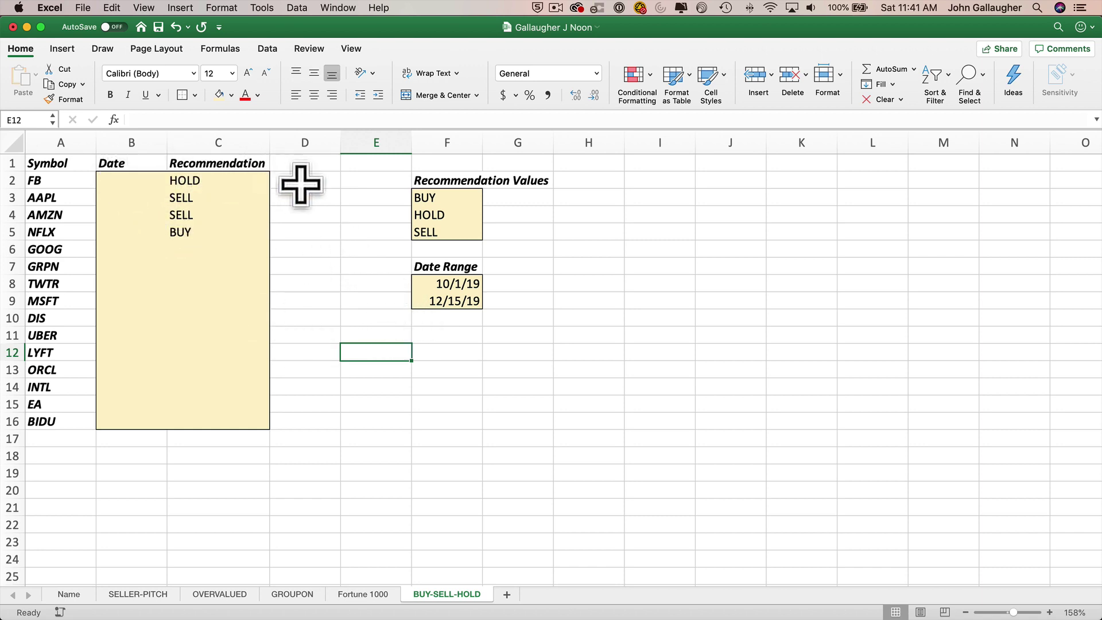
click(304, 49)
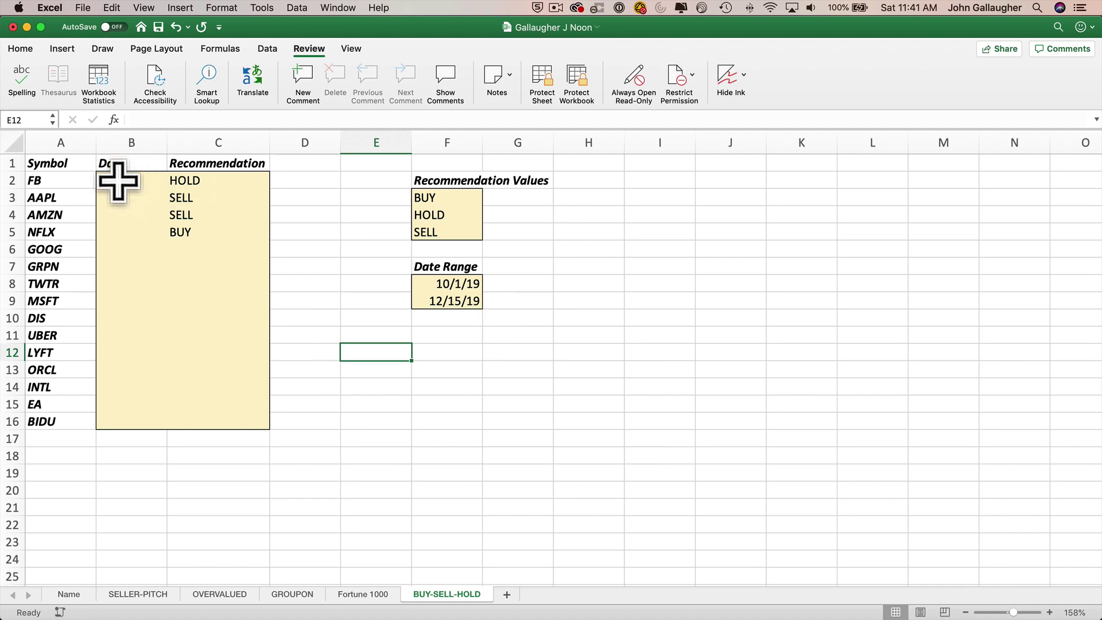
click(544, 92)
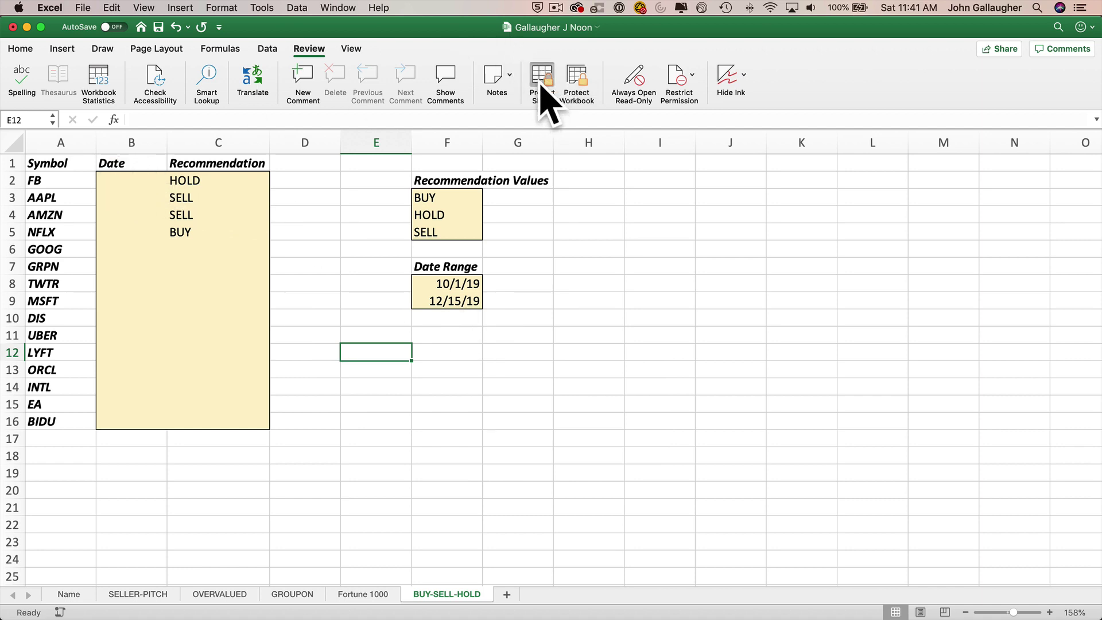
click(591, 300)
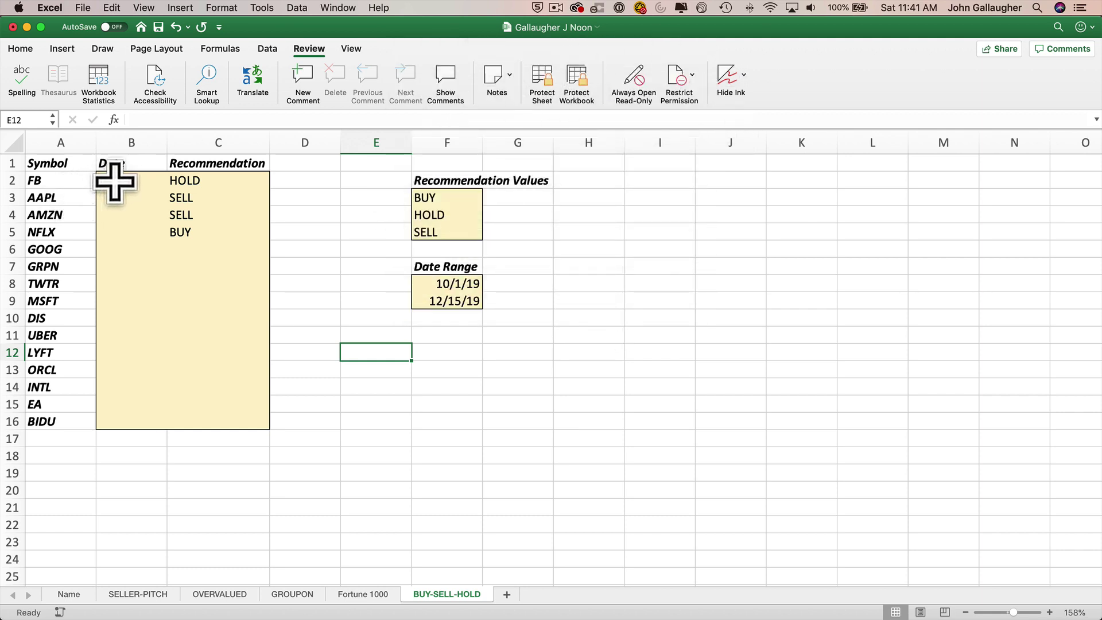
Step: Select the yellow ranges B2:C16, F3:F5 and F8:F9 together and turn off their Locked protection setting
drag(113, 178, 218, 416)
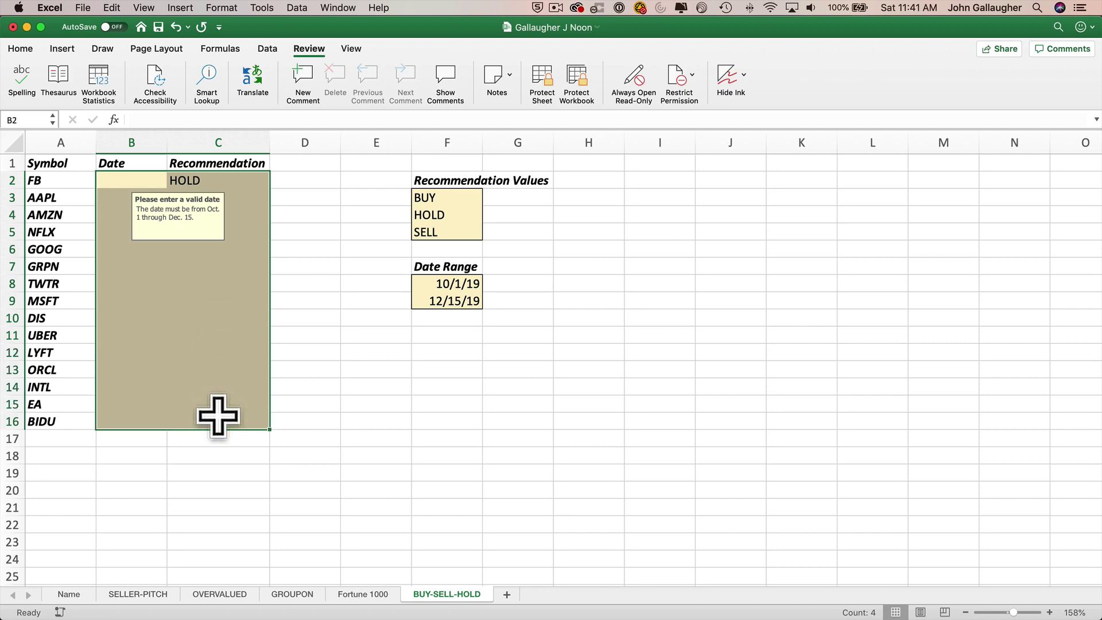
drag(120, 175, 219, 416)
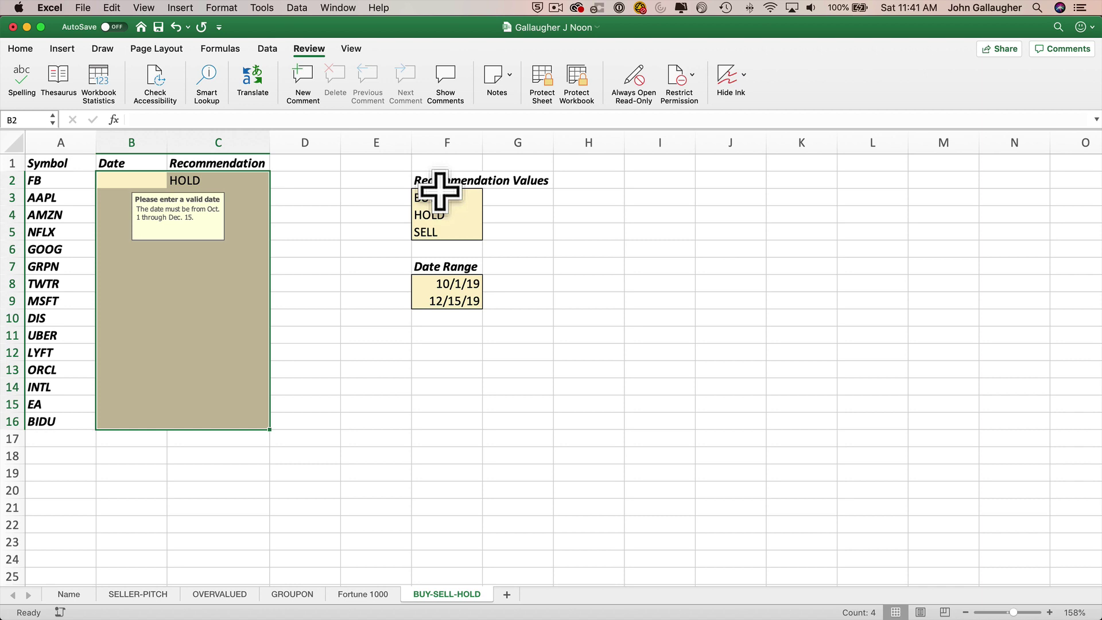
drag(440, 192, 444, 230)
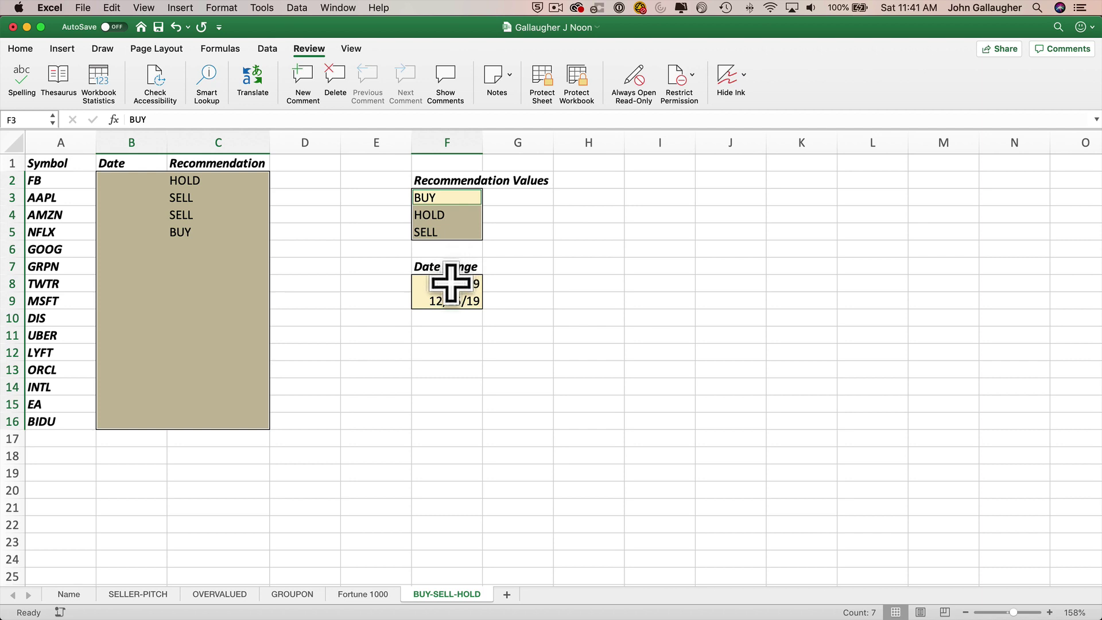
drag(451, 283, 453, 303)
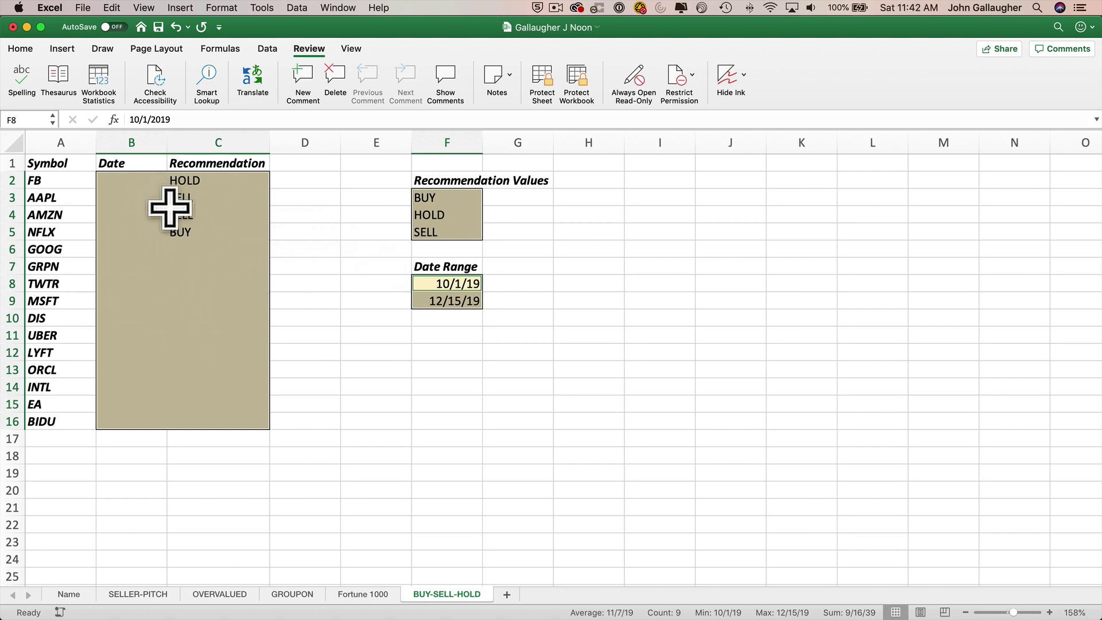
right_click(206, 284)
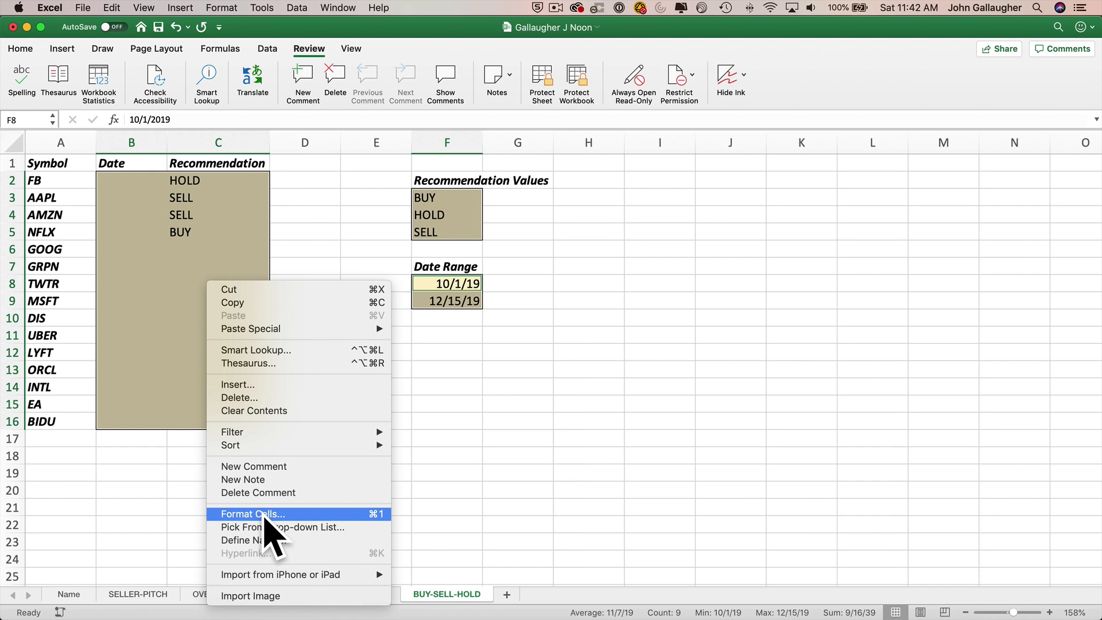
click(265, 513)
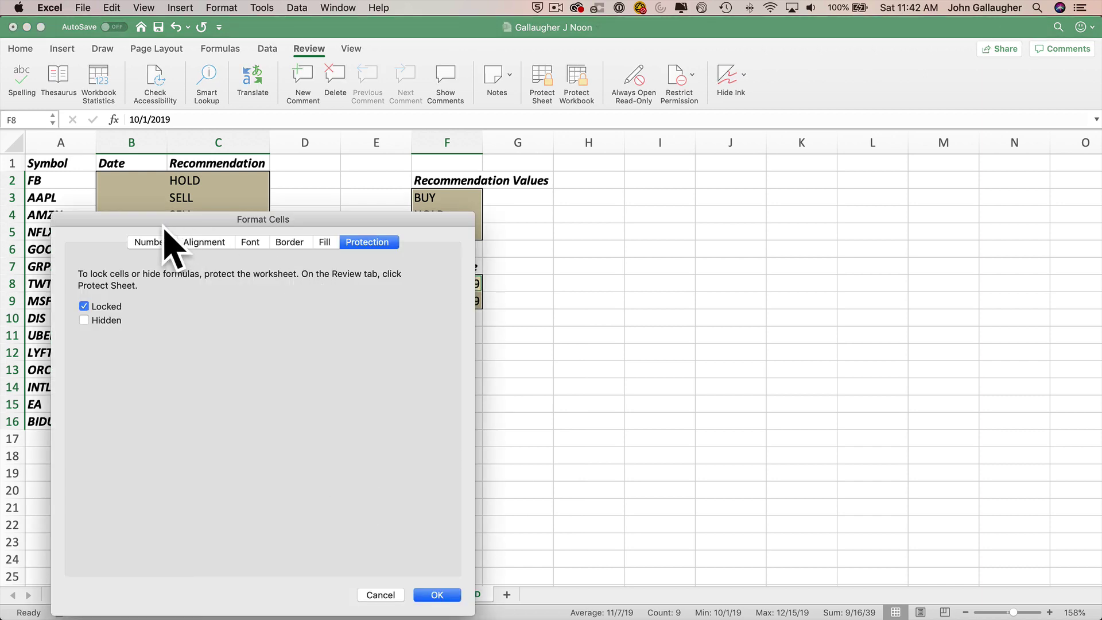
click(148, 241)
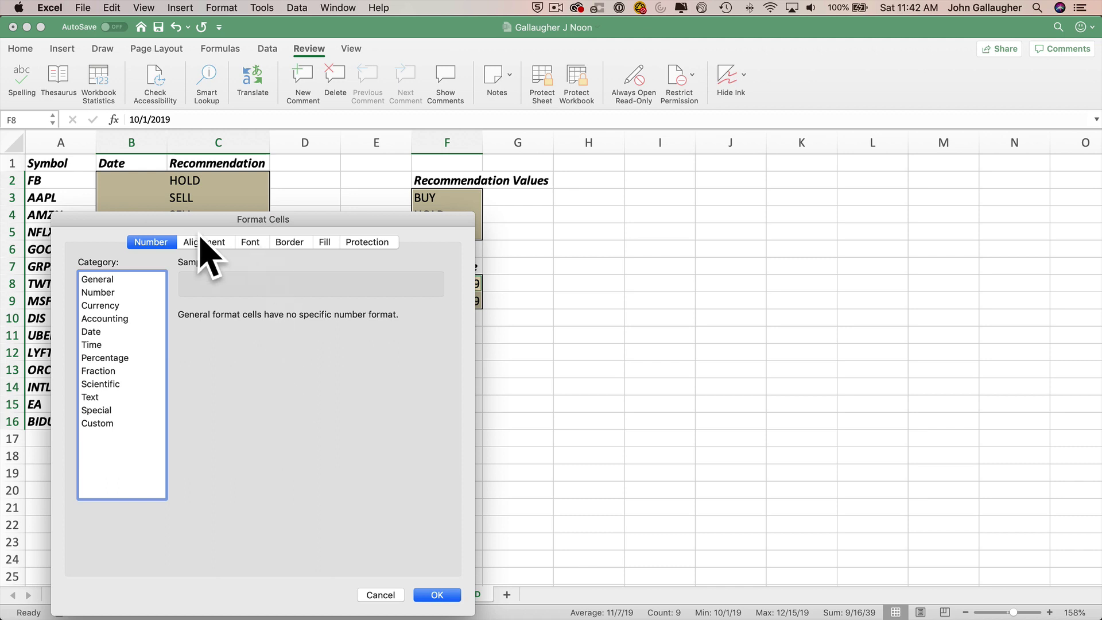
click(373, 241)
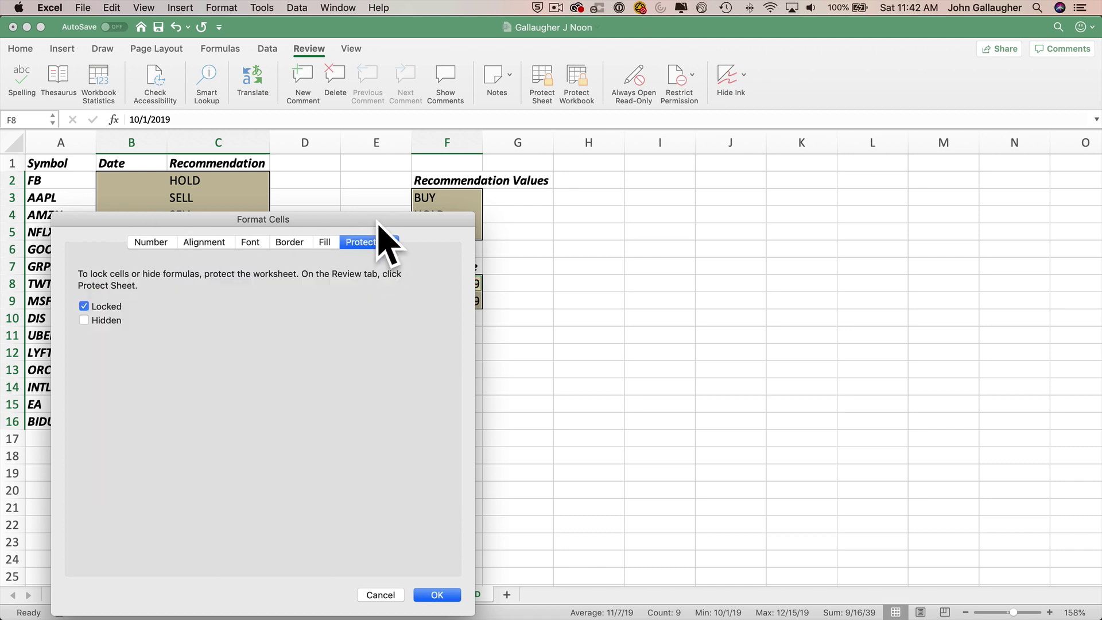
drag(375, 240, 940, 167)
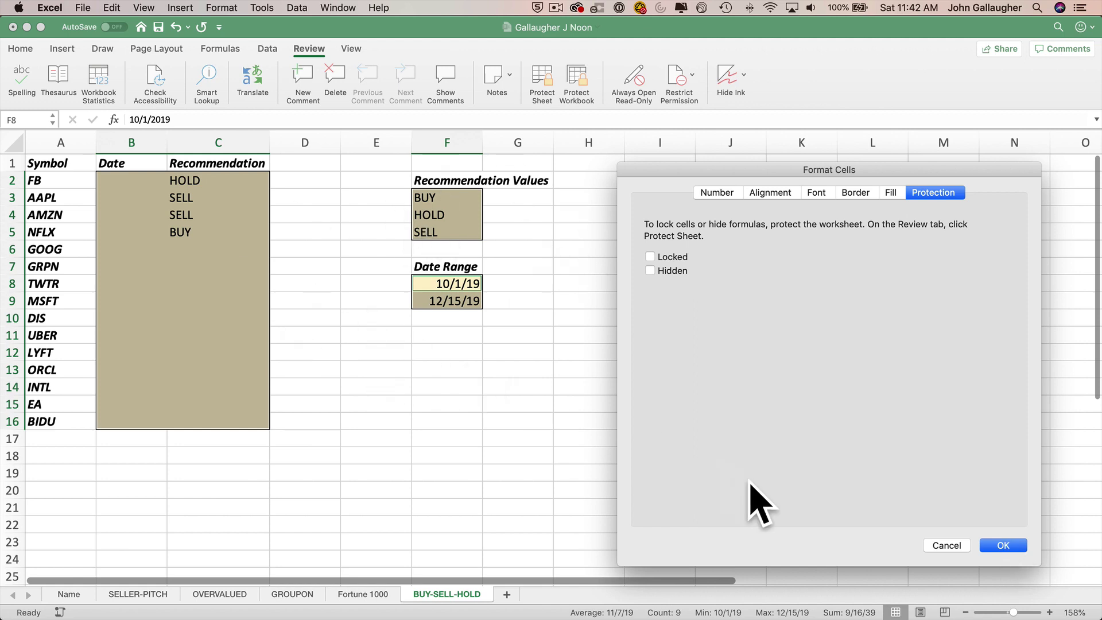
click(1007, 545)
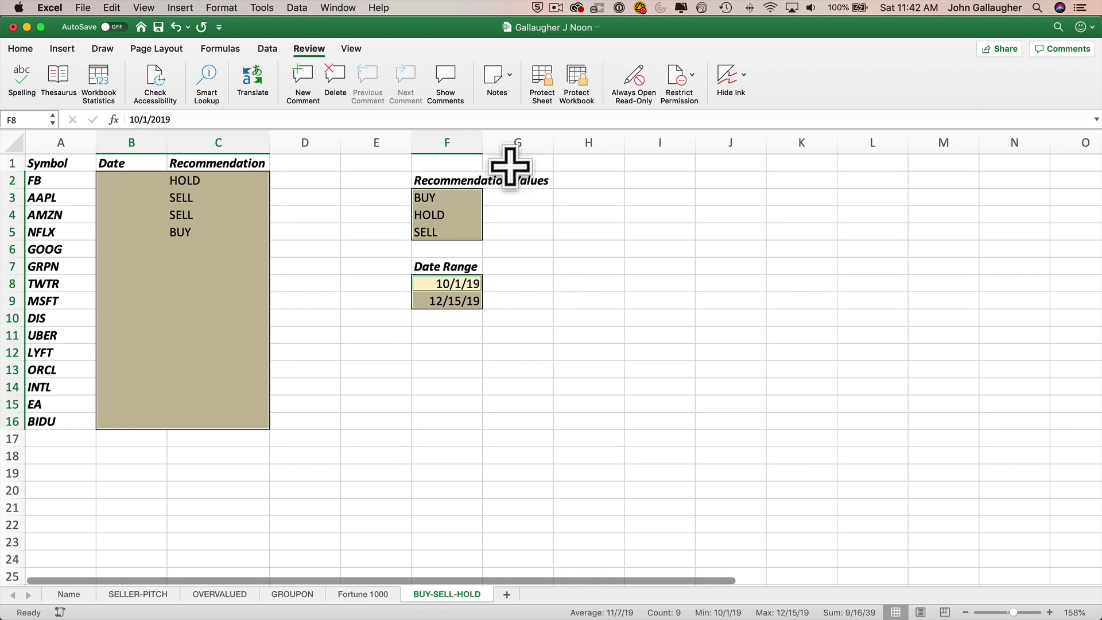
Step: Protect the worksheet without a password, keeping the default permissions, and test the protection by trying to enter text in E7
click(542, 76)
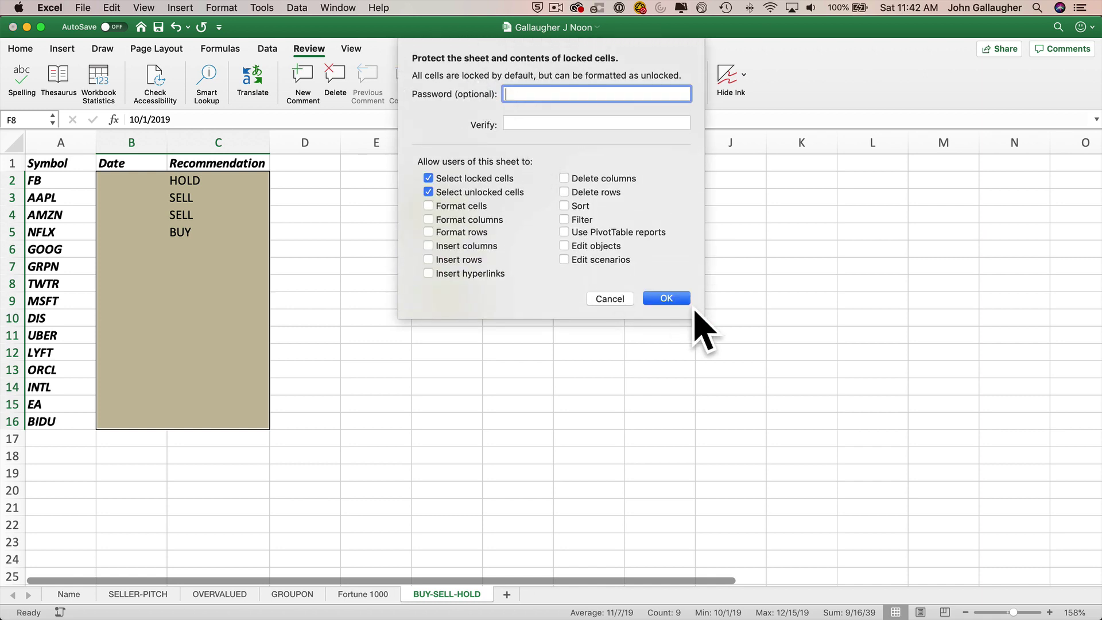
click(674, 298)
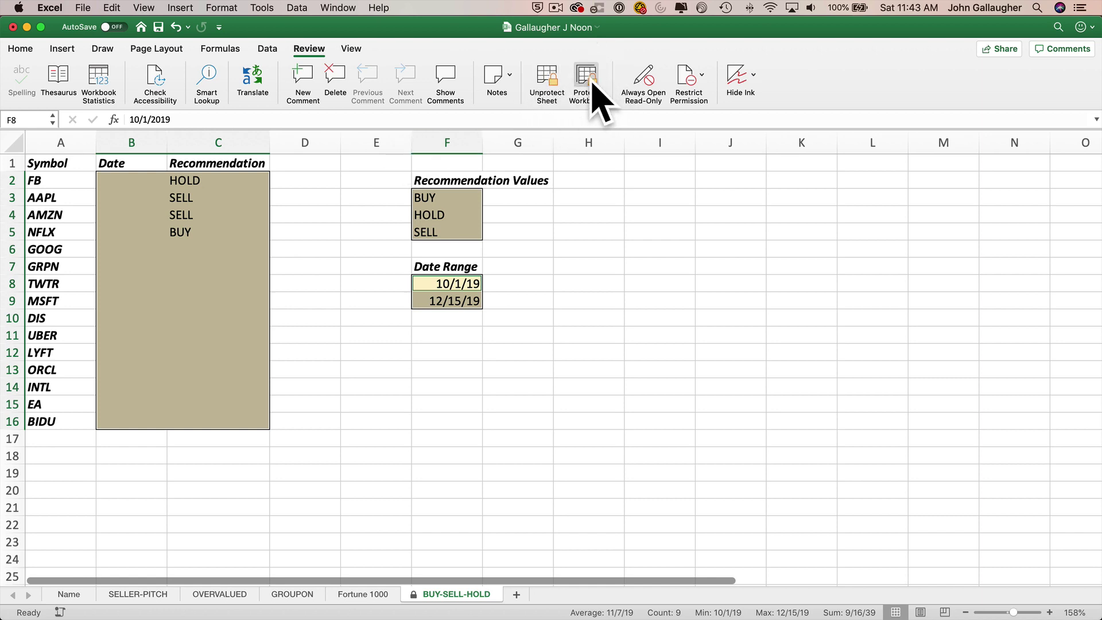
click(350, 263)
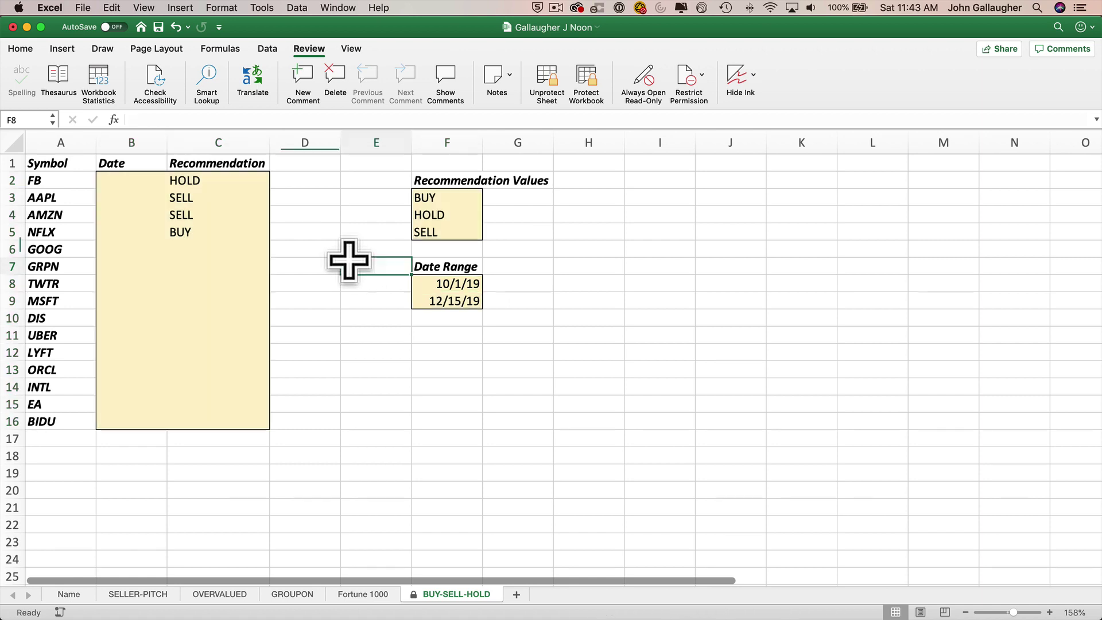
key(a)
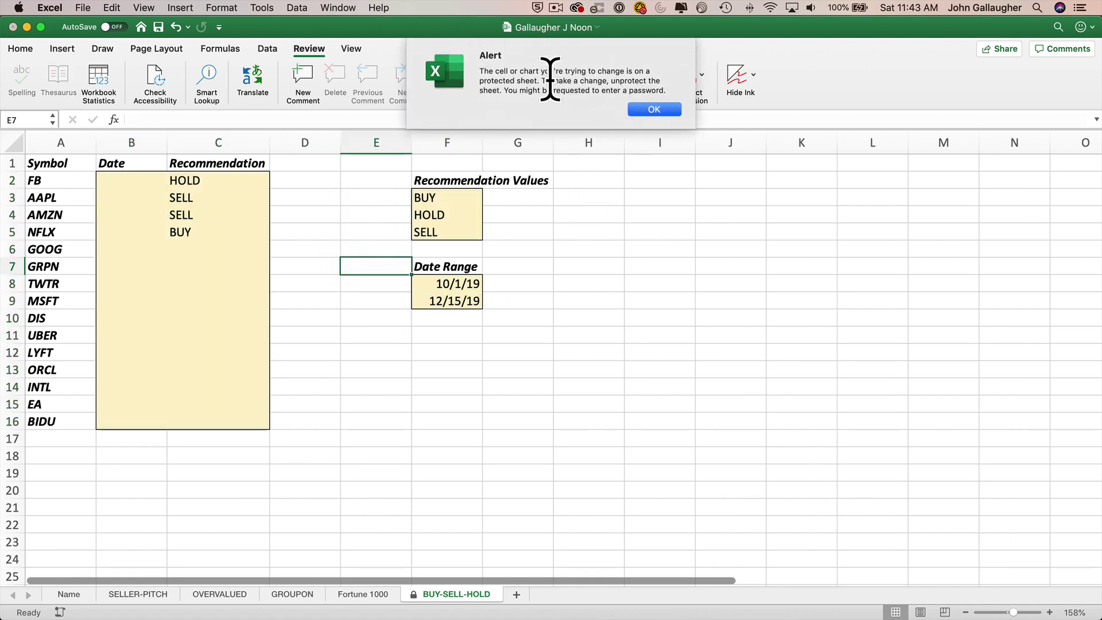
click(654, 109)
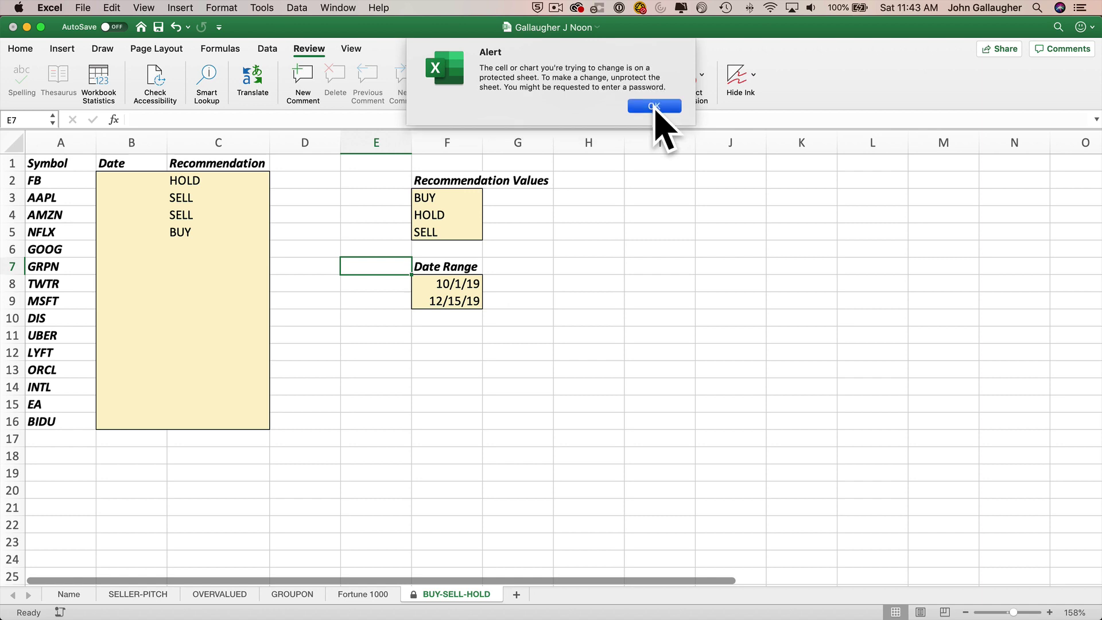
Step: Test the unlocked cells in the GRPN row by choosing SELL for C7 and entering the date 10/1/19 in B7
click(202, 265)
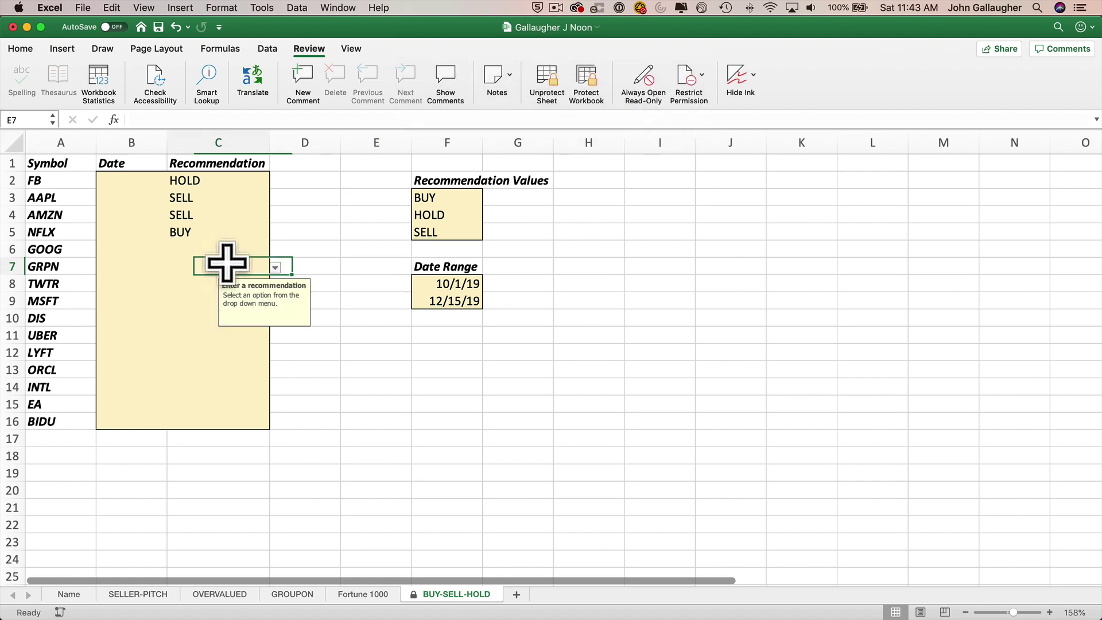
click(275, 268)
click(189, 307)
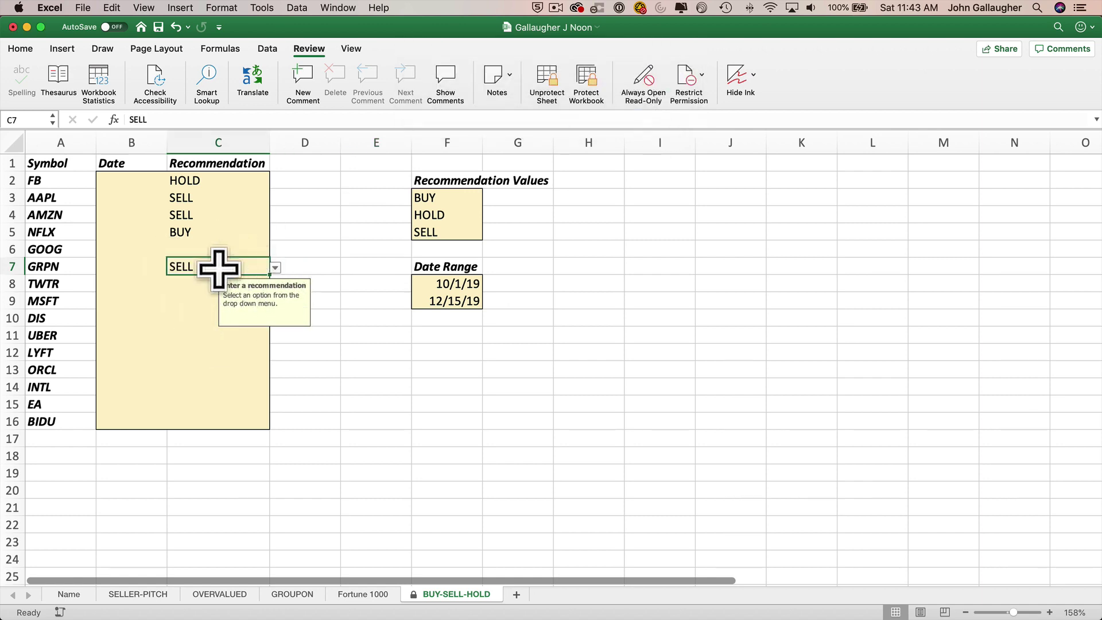
click(122, 266)
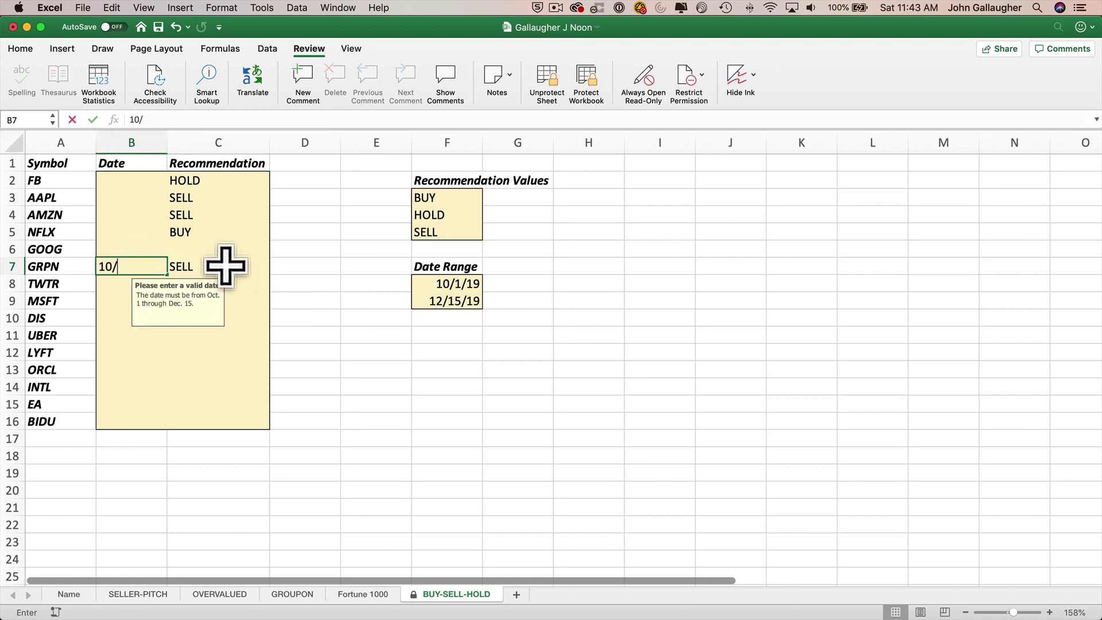
text(10/1/19)
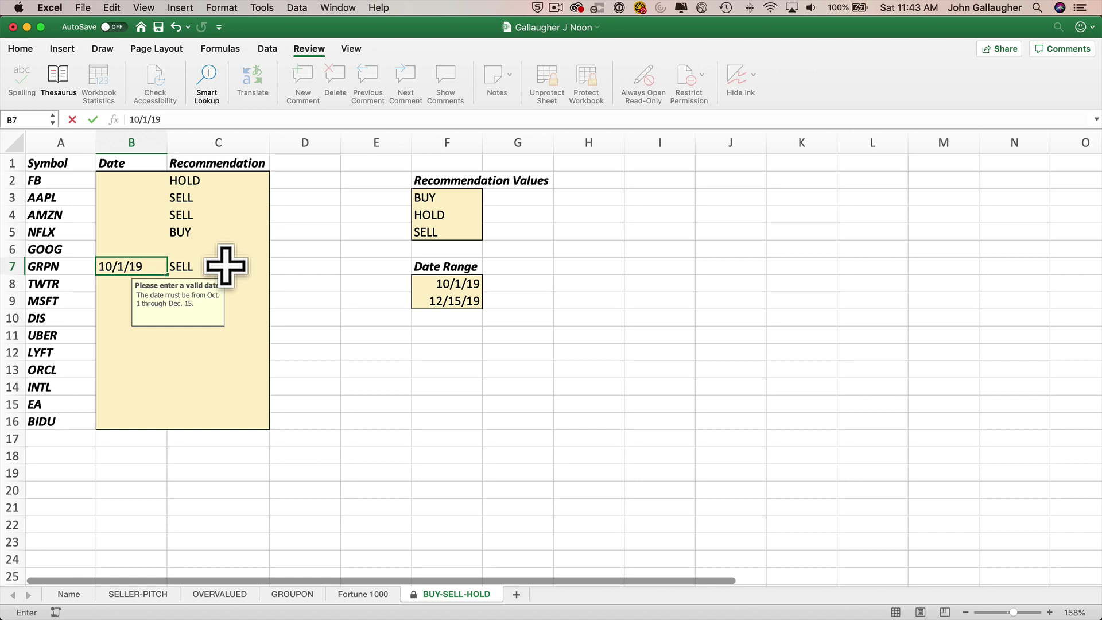
key(Return)
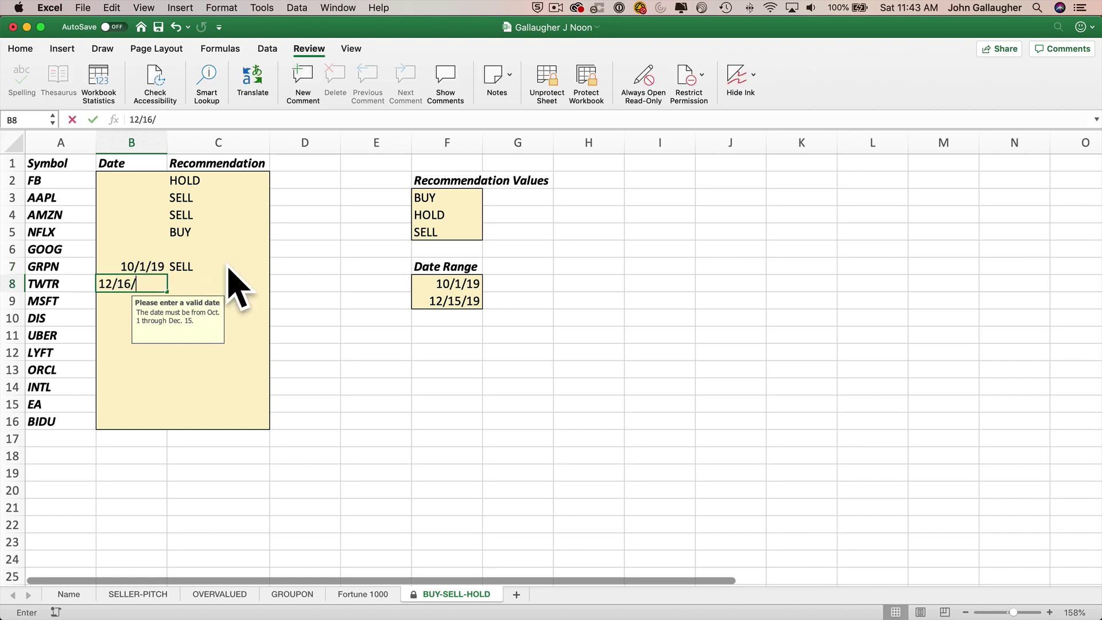
Step: Test the date limit in B8 by trying 12/16/19, cancelling that entry and entering 12/15/19 instead
text(12/16/19)
key(Return)
key(Return)
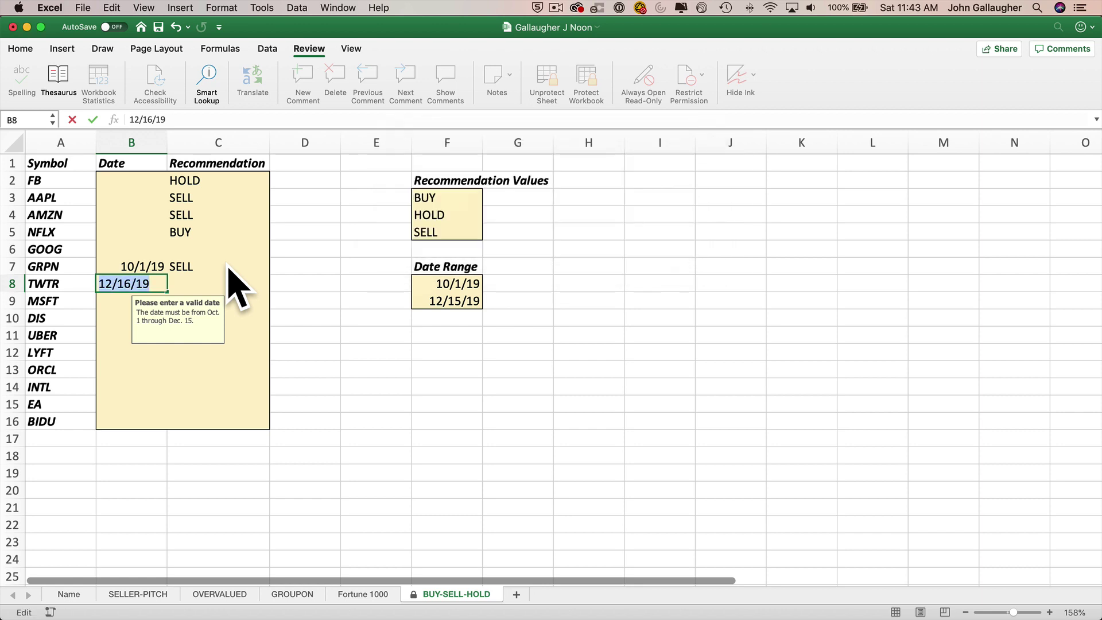
key(Return)
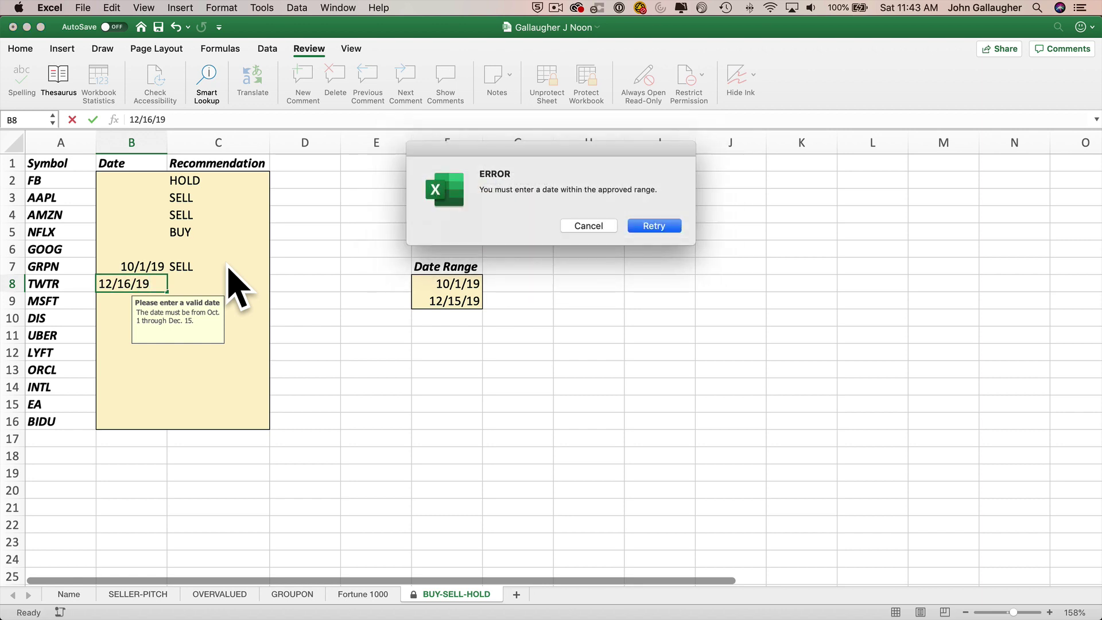
key(Escape)
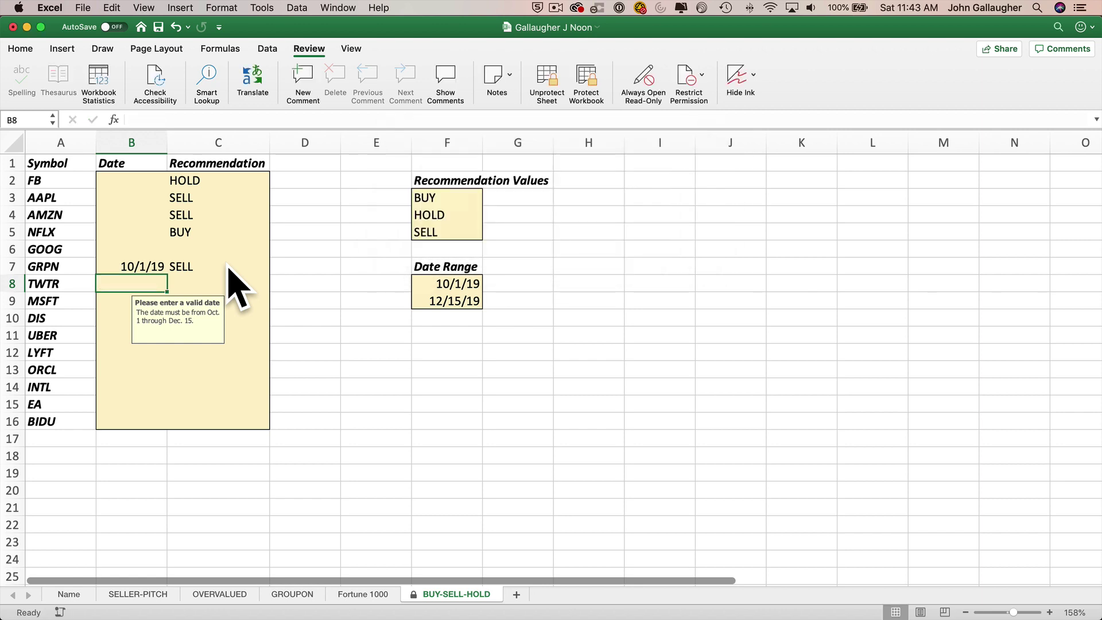
text(12/15/19)
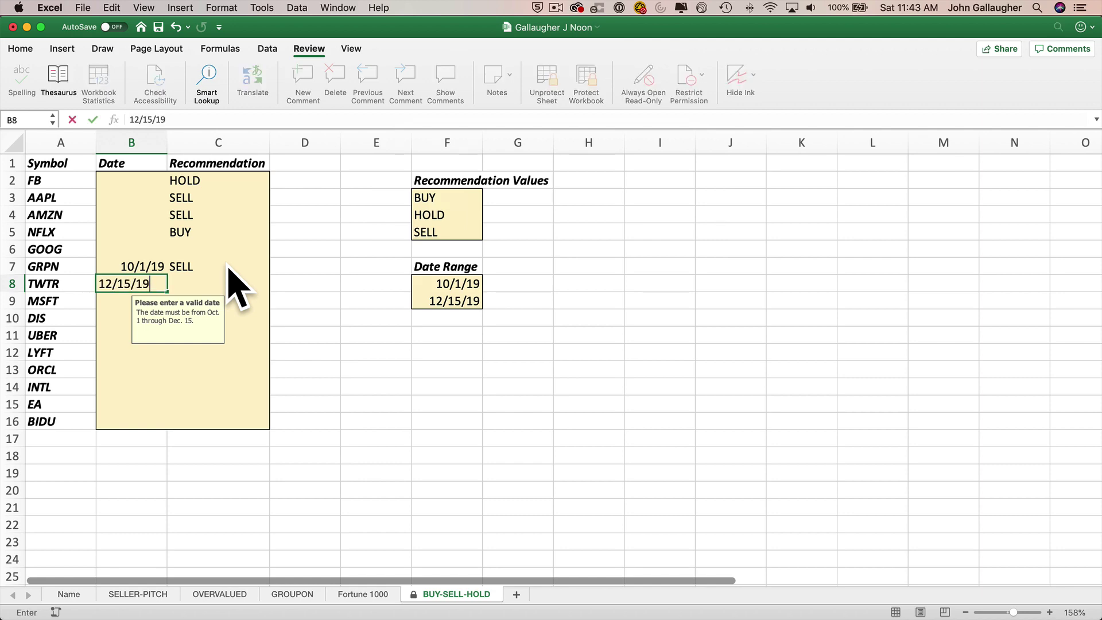
key(Return)
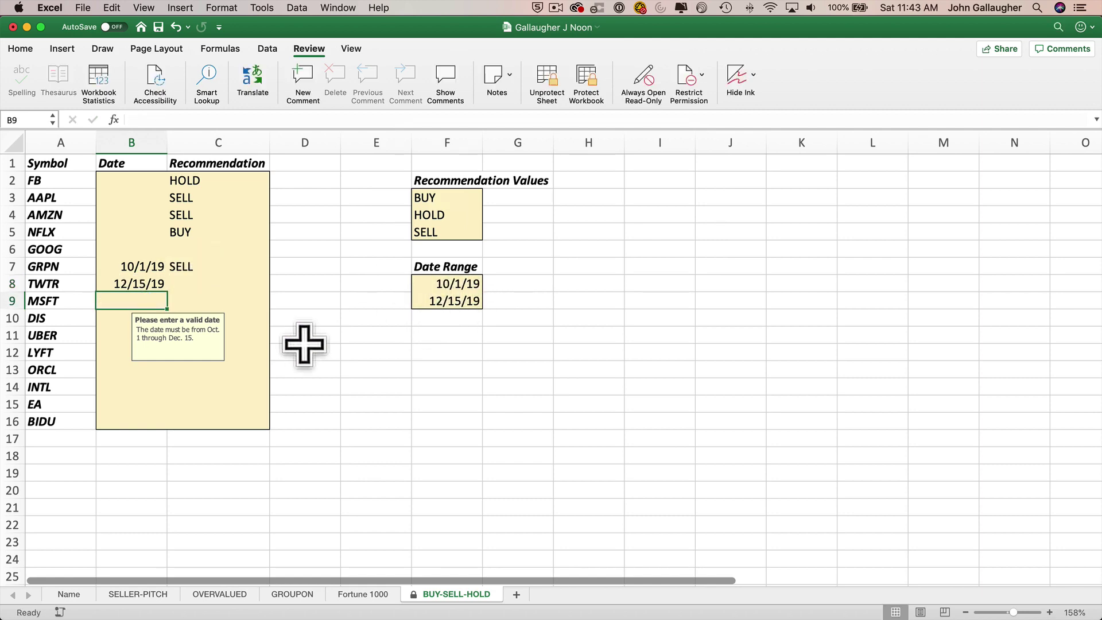
Step: Switch to Word to read the instruction on the Spanish recommendation values, return to Excel and clear the contents of B2:C8
key(super+Tab)
scroll(455, 517, down, 5)
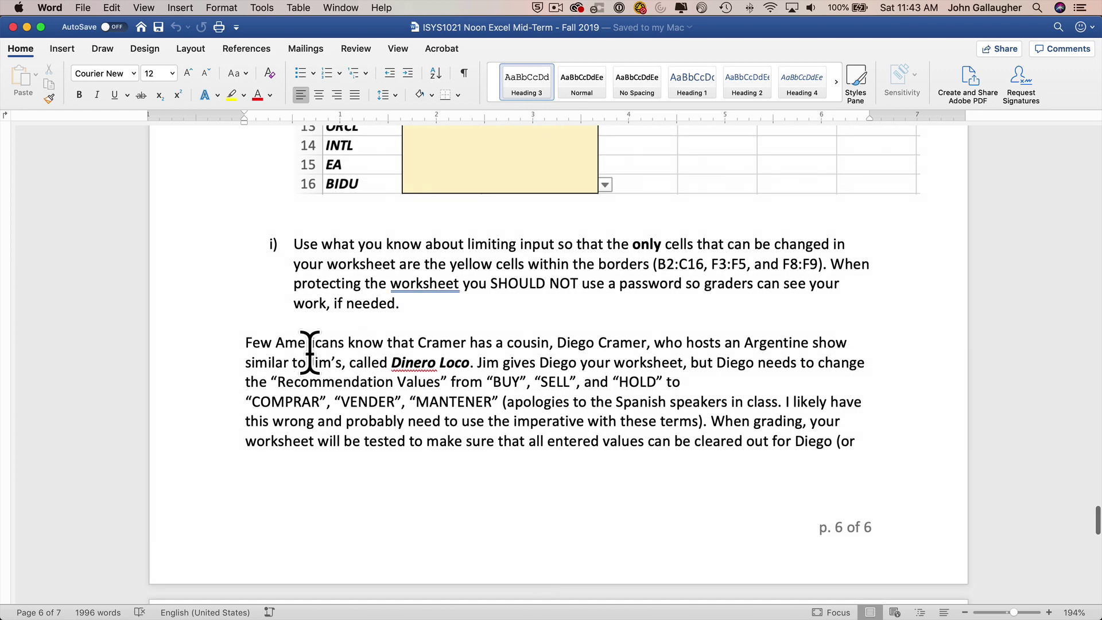
scroll(388, 345, down, 1)
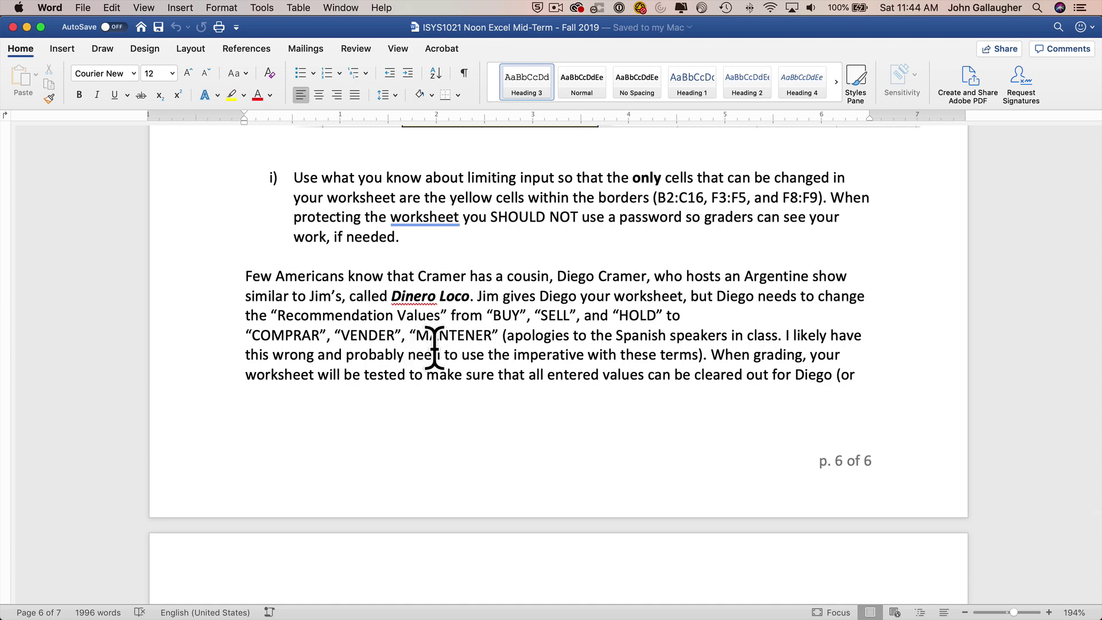
key(super+Tab)
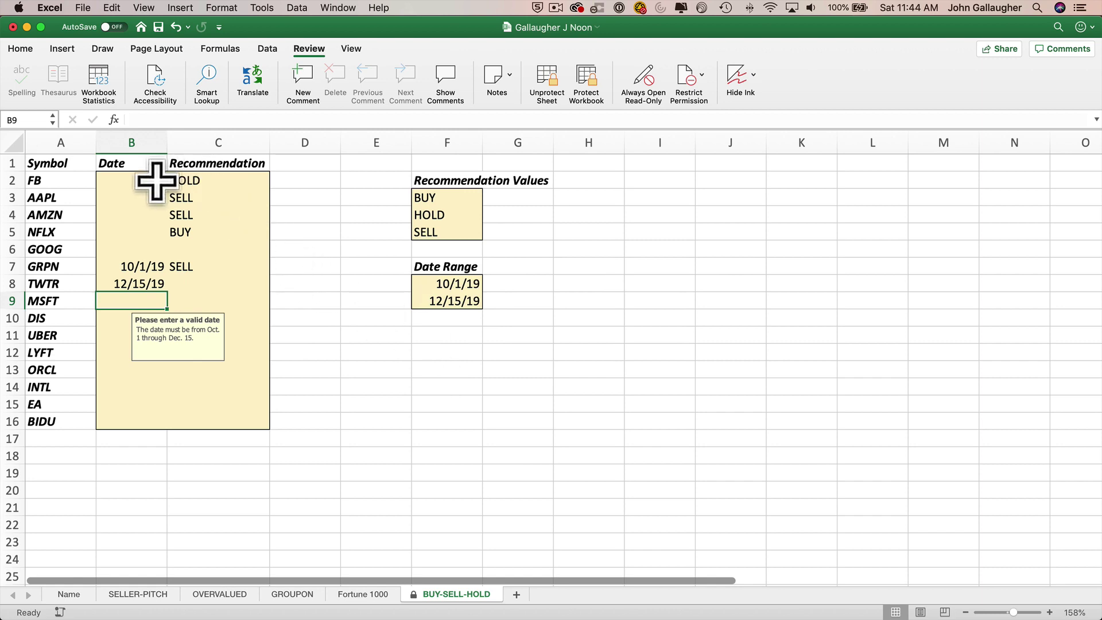
mouse_move(156, 180)
mouse_down()
mouse_move(140, 180)
mouse_move(219, 285)
mouse_up()
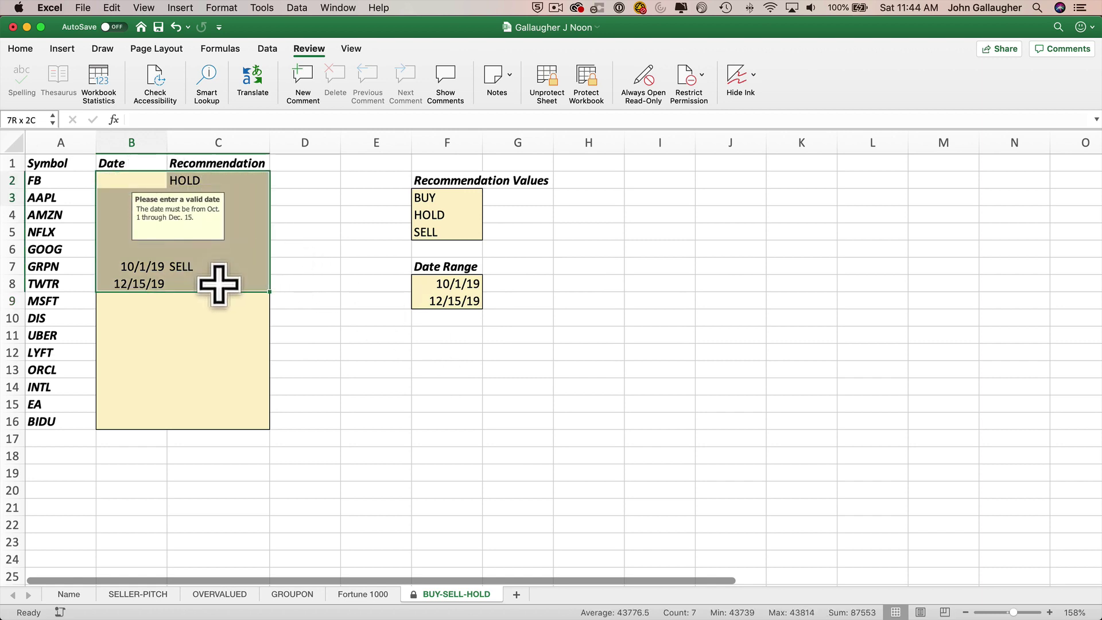
right_click(204, 177)
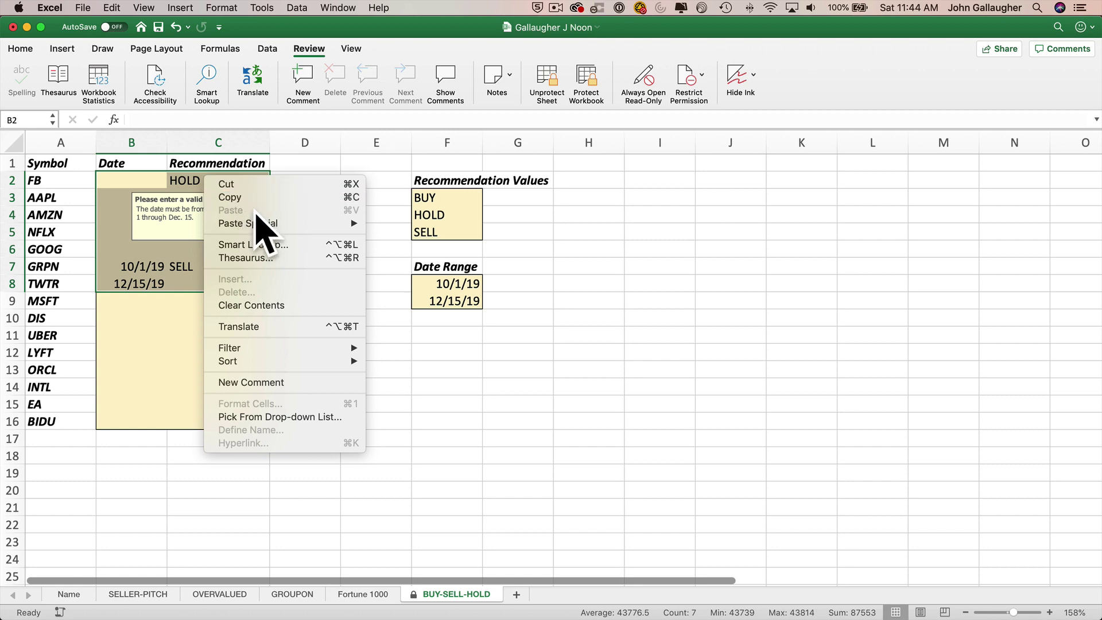
click(241, 305)
click(186, 306)
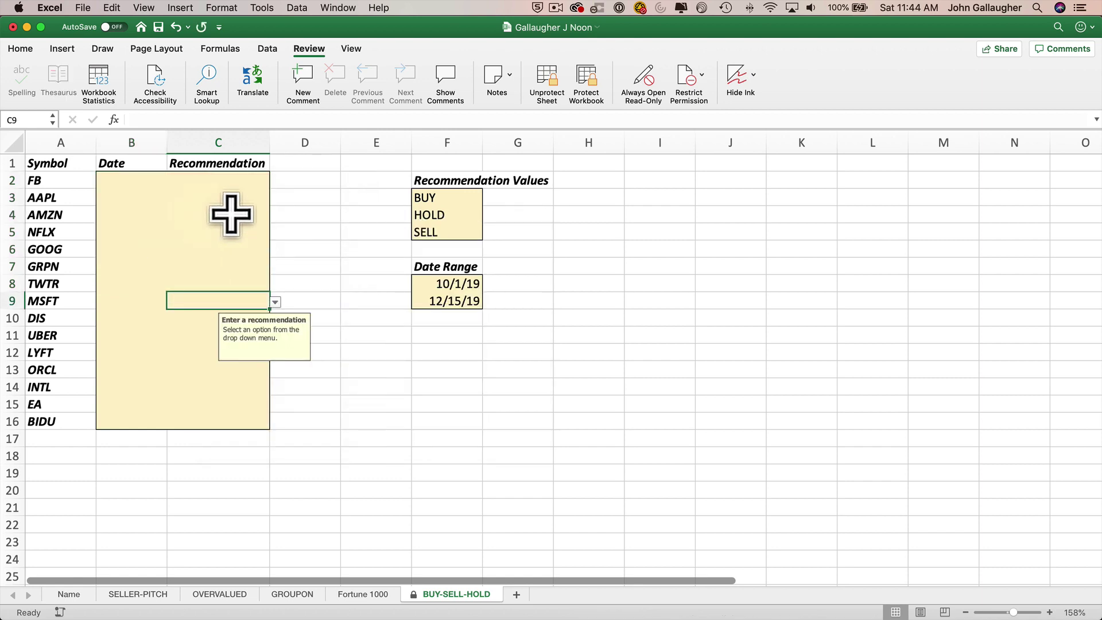
Step: Replace the recommendation values in F3:F5 with COMPRAR, MATENER and VENDER, checking the Spanish terms in the Word instructions
click(447, 200)
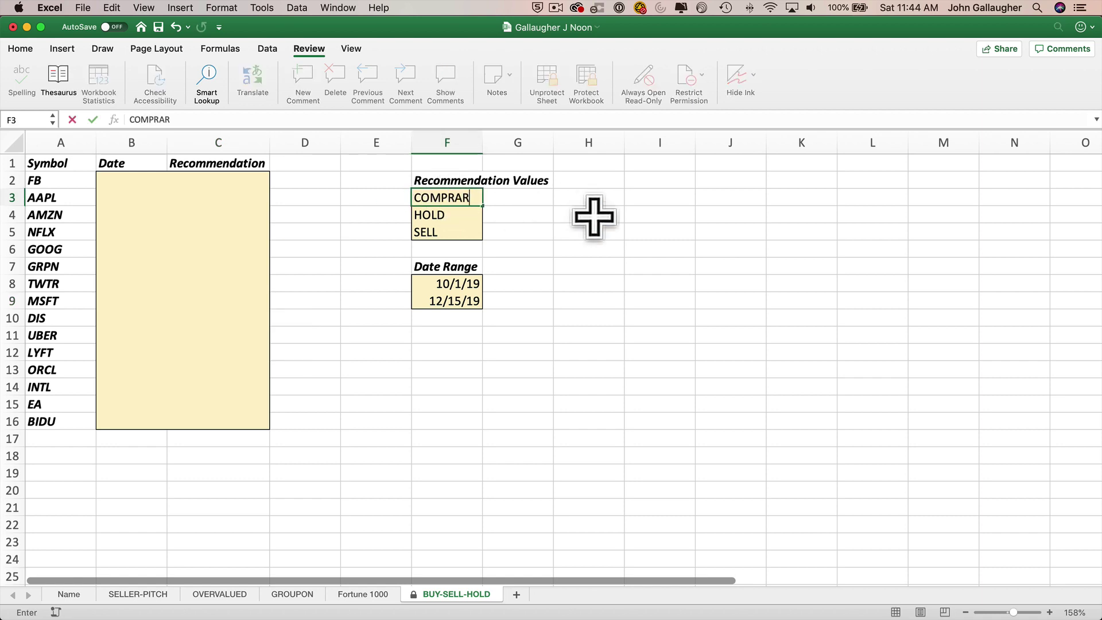
key(Return)
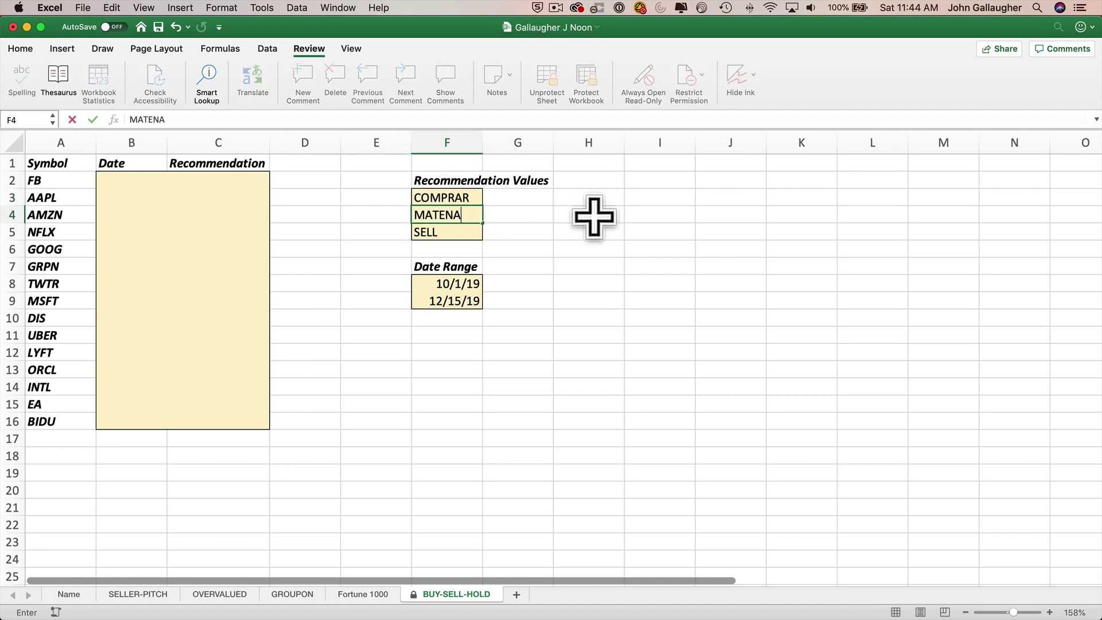
key(super+Tab)
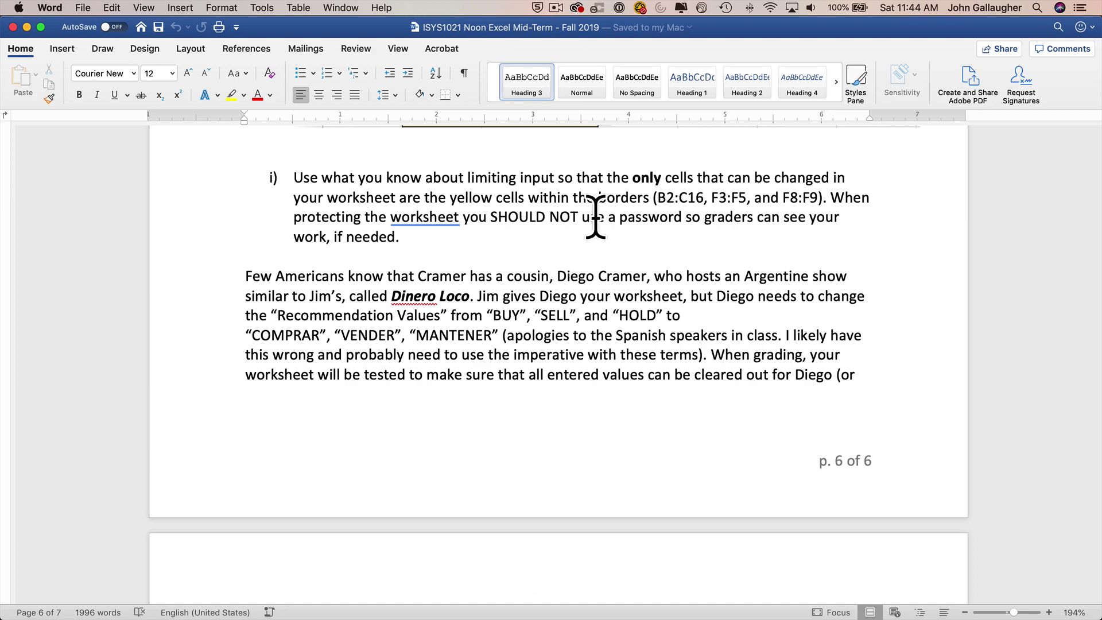
key(super+Tab)
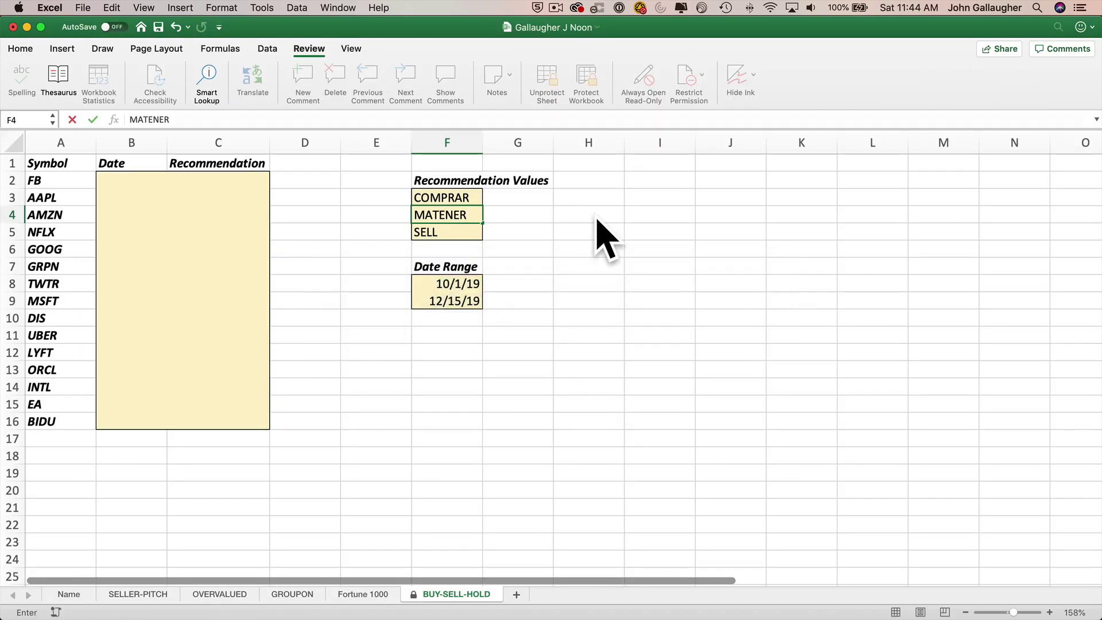
key(Return)
text(VENDER)
key(Return)
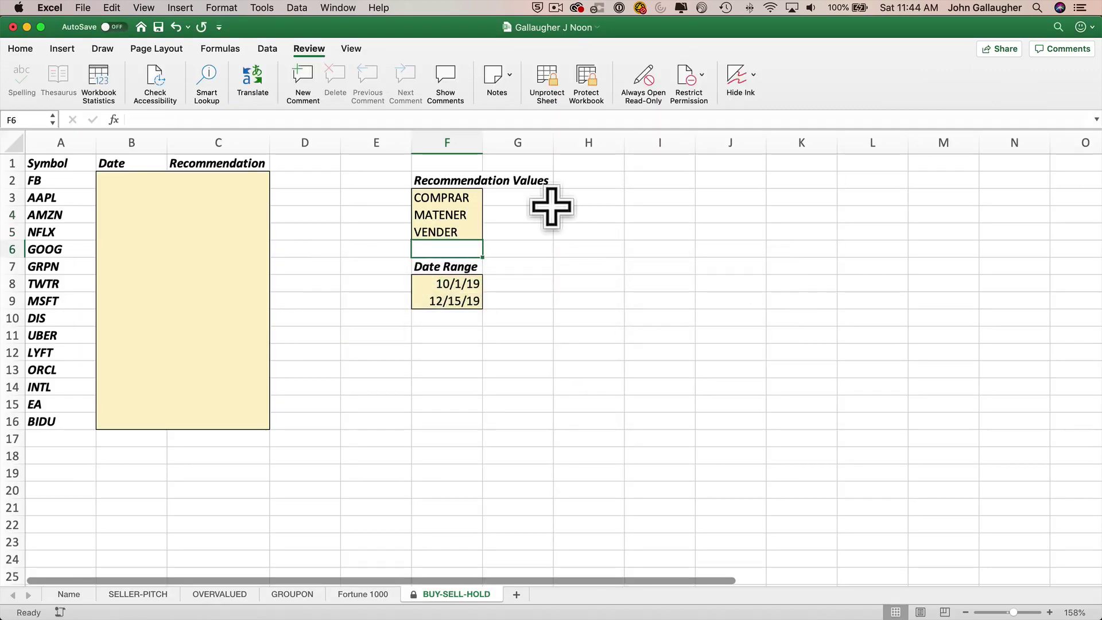
Step: Test the recommendation list by choosing MATENER for FB in C2 and VENDER for AAPL in C3
click(229, 179)
click(276, 182)
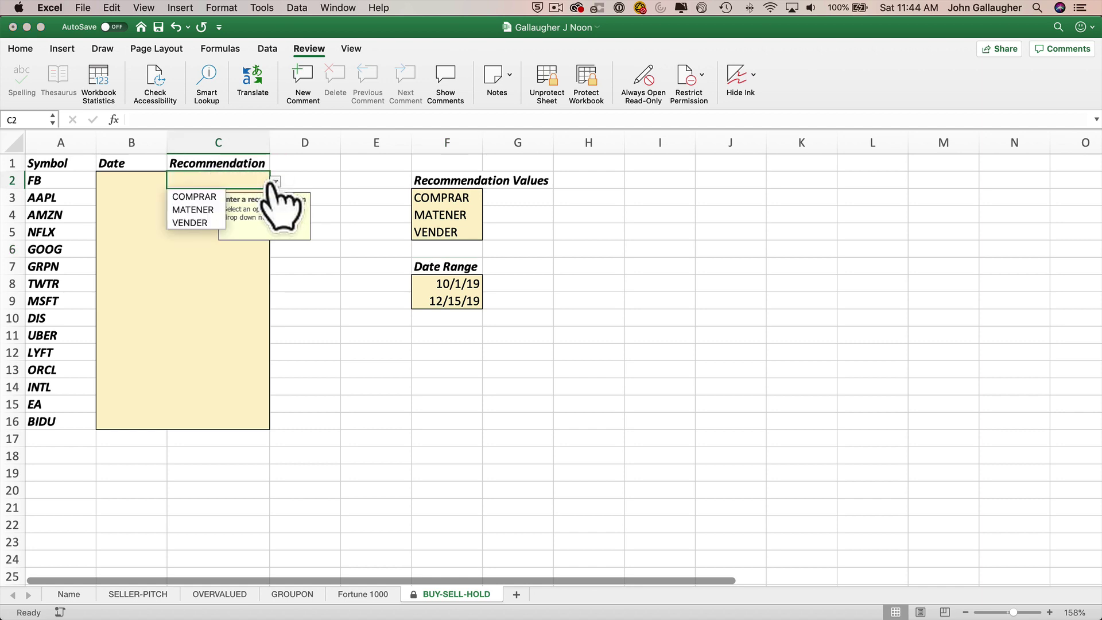
click(213, 209)
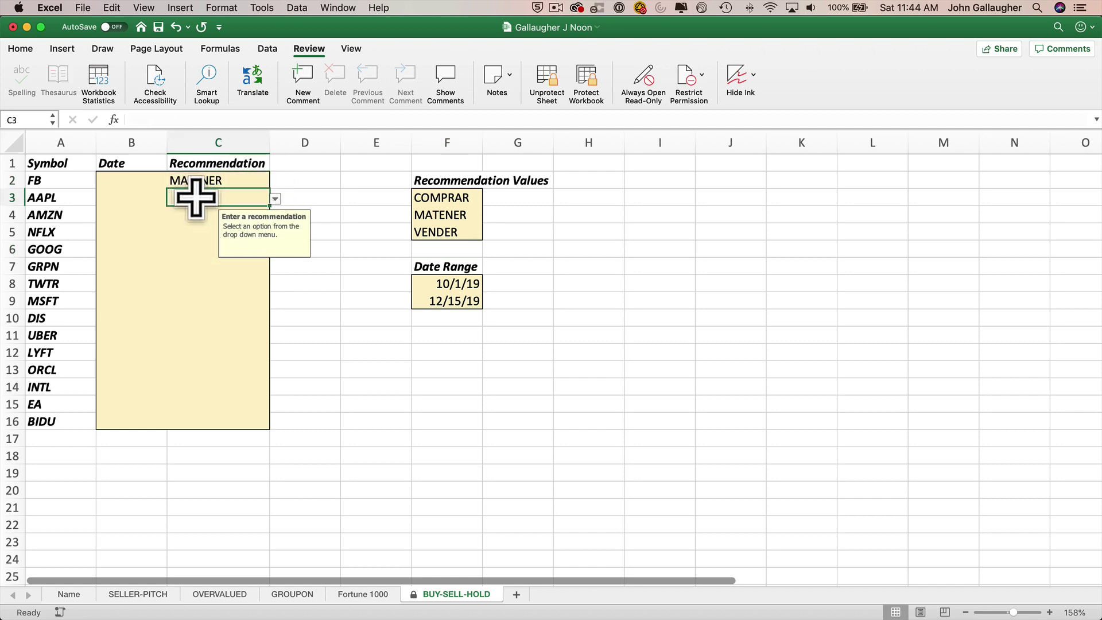
click(275, 199)
click(210, 238)
key(Down)
key(Down)
key(Down)
key(Down)
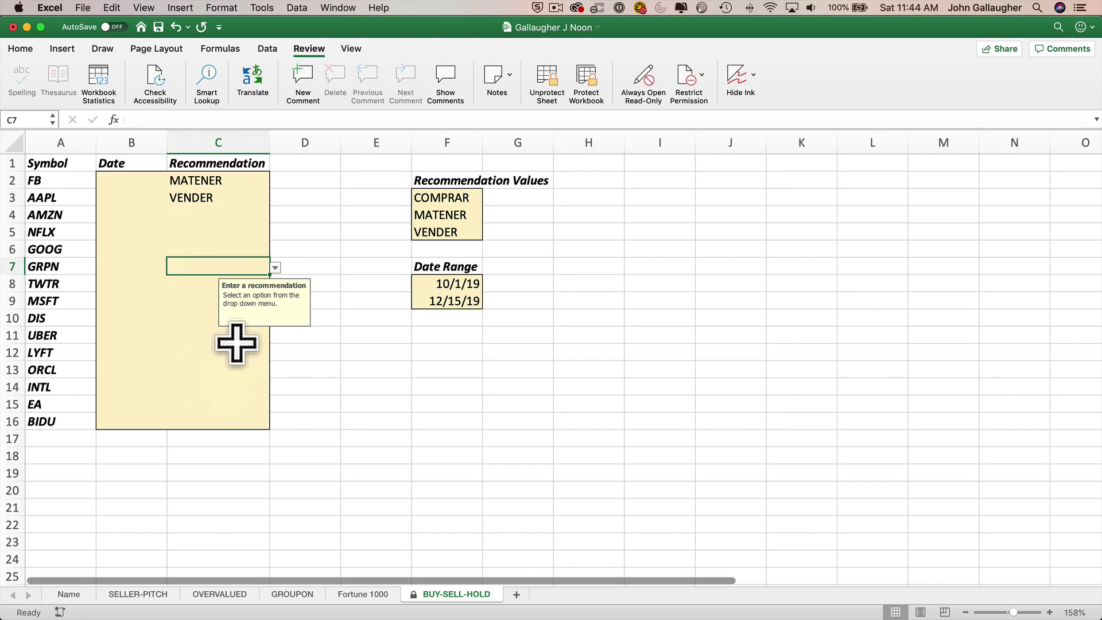
Step: Change the Date Range limits to 10/1/20 in F8 and 12/15/20 in F9
click(444, 285)
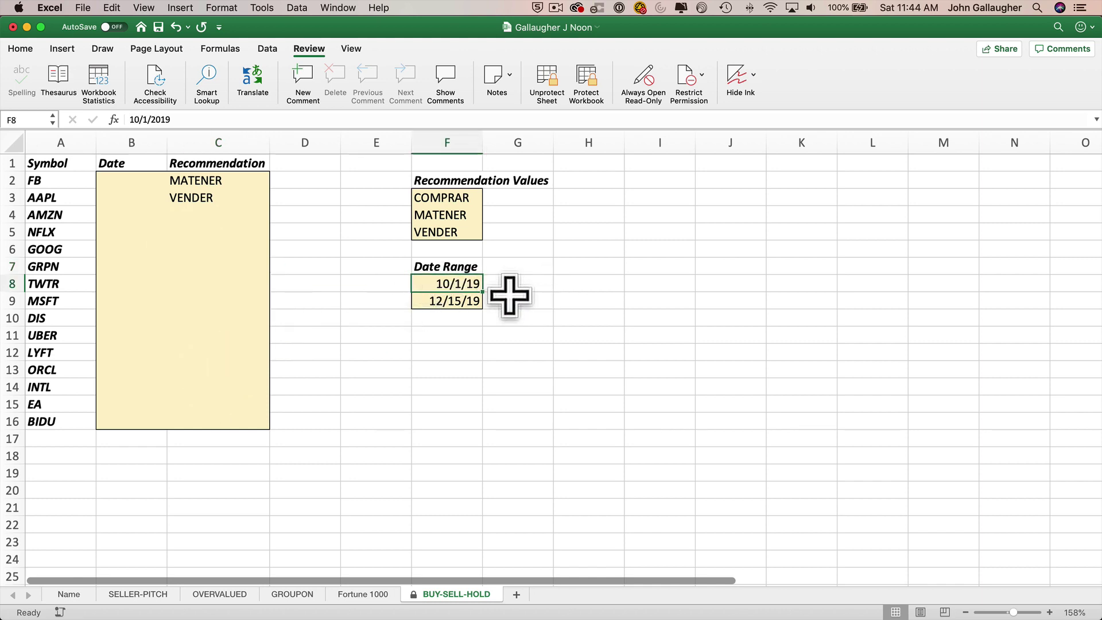
click(315, 119)
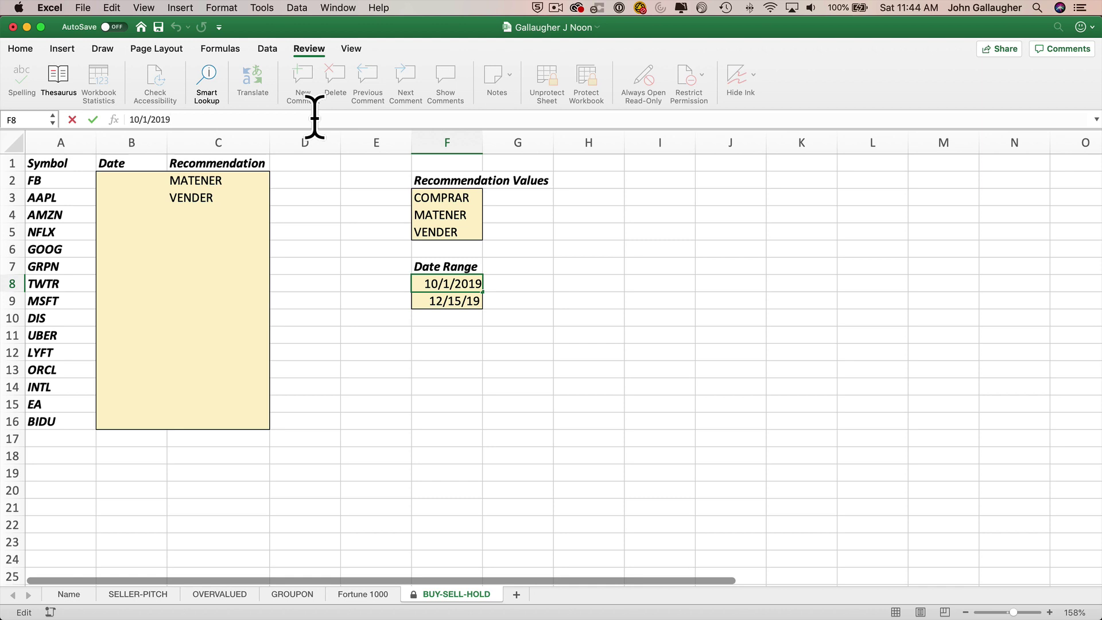
key(BackSpace)
key(BackSpace)
key(Return)
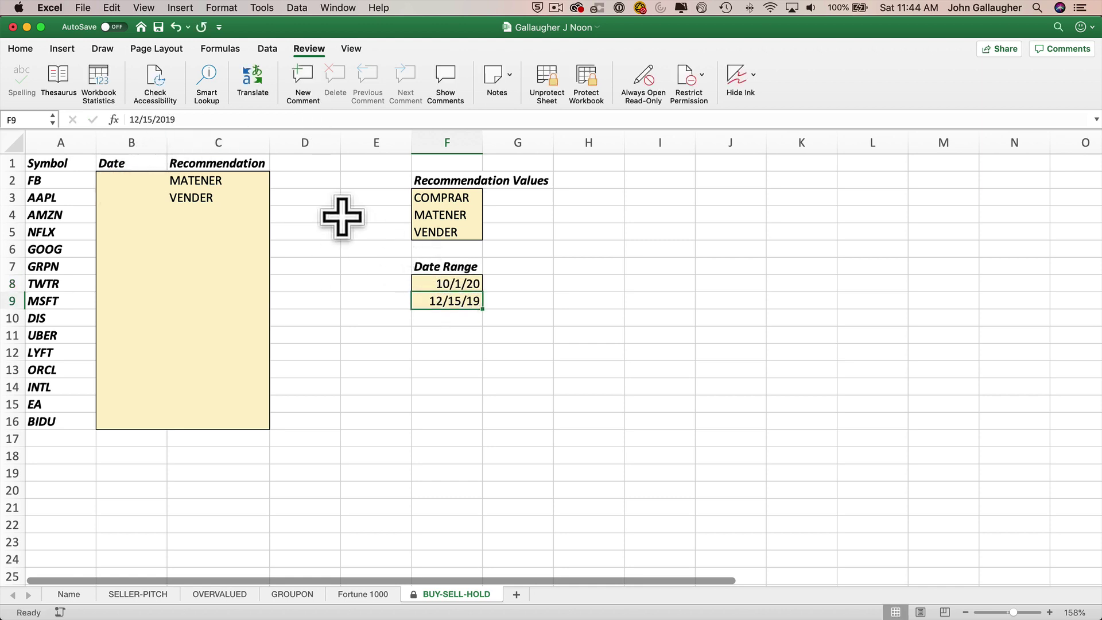
click(206, 119)
key(BackSpace)
key(BackSpace)
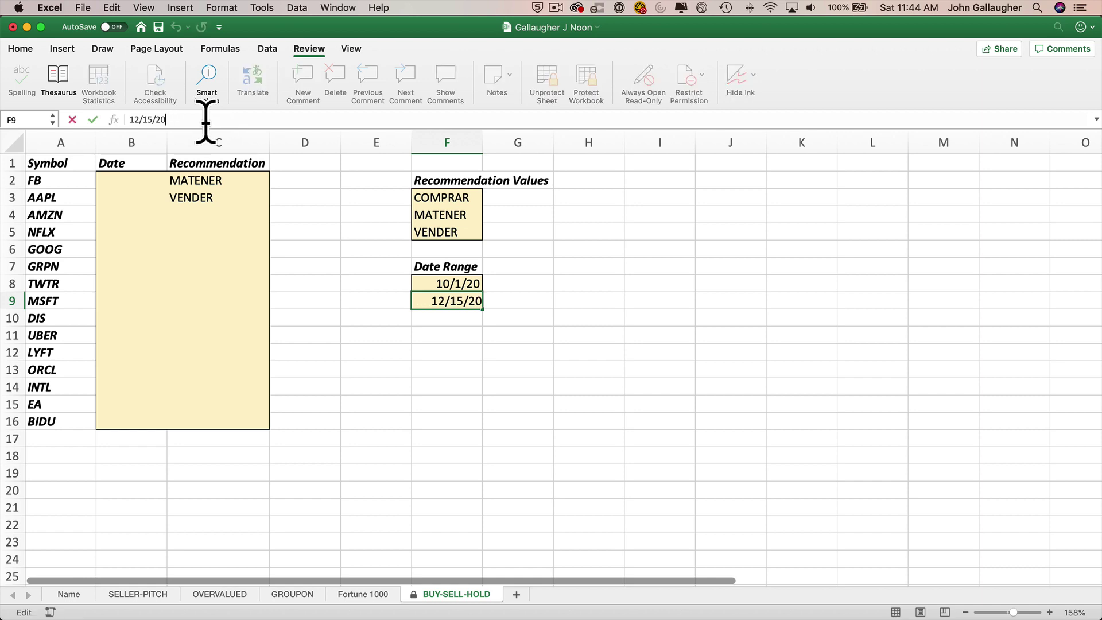
text(20)
key(Return)
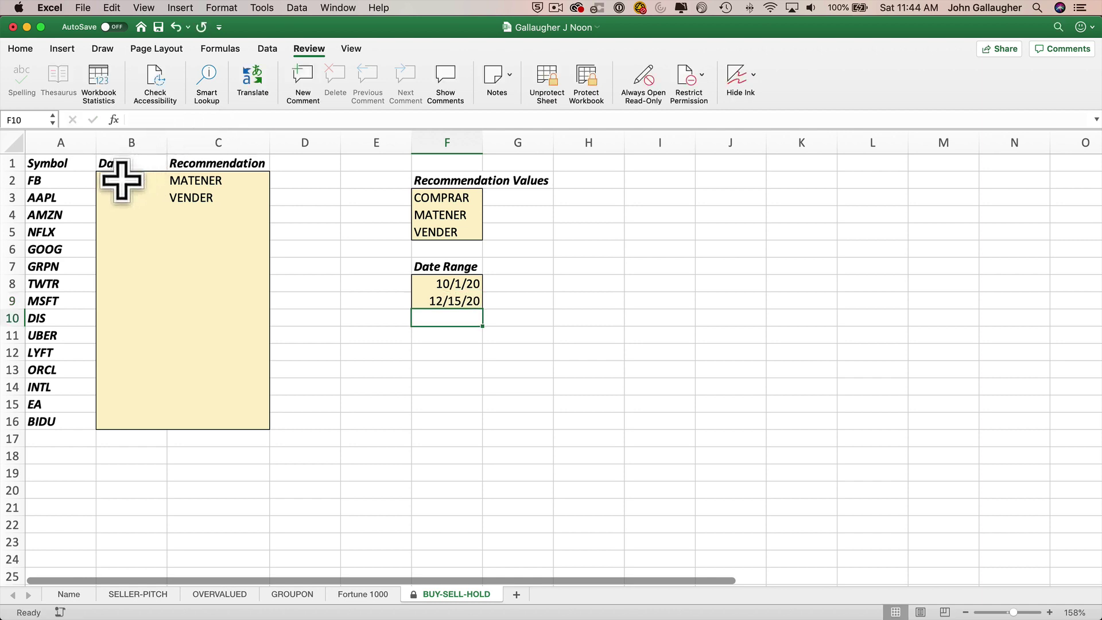
Step: Test the date limit in B2 by trying 1/15/20, and replace that entry with 10/1/20
click(121, 180)
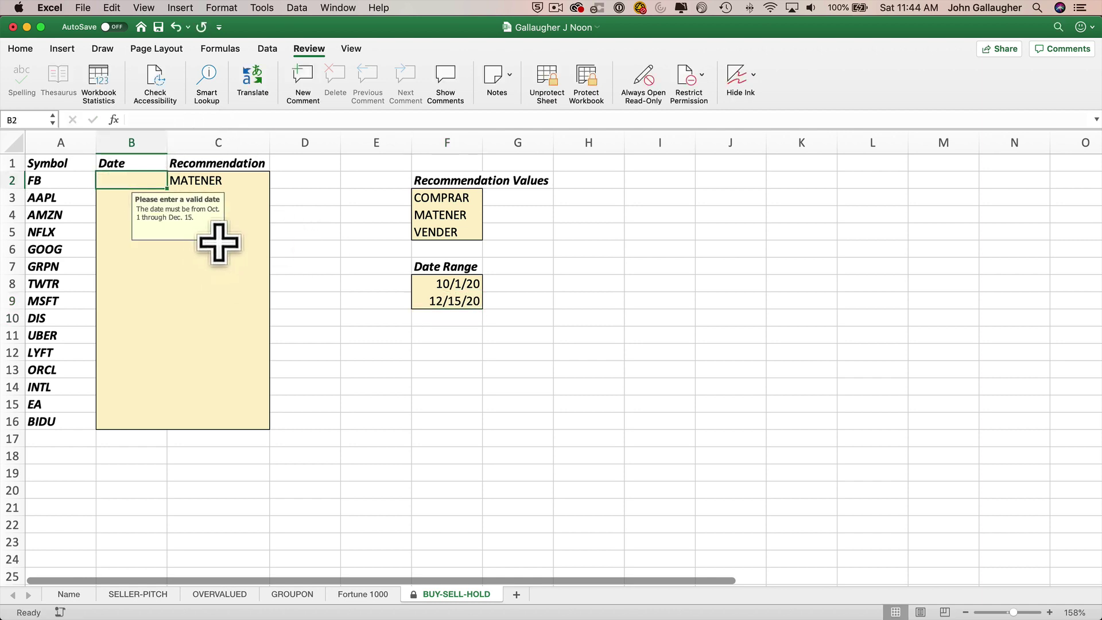
text(1/15/2)
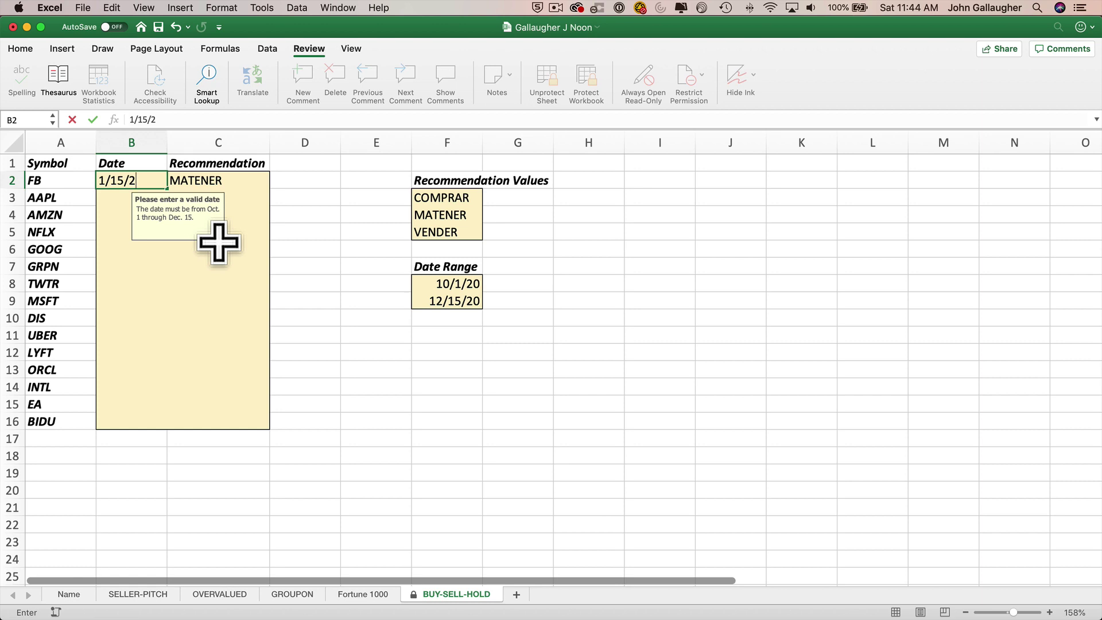
text(0)
key(Return)
key(Return)
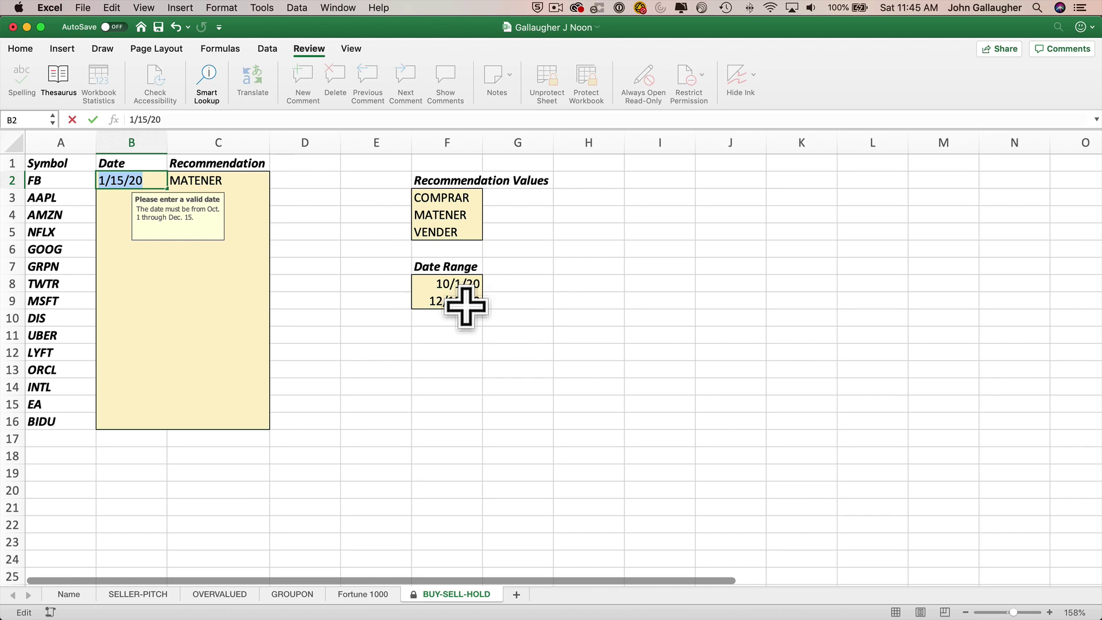
text(10/1/)
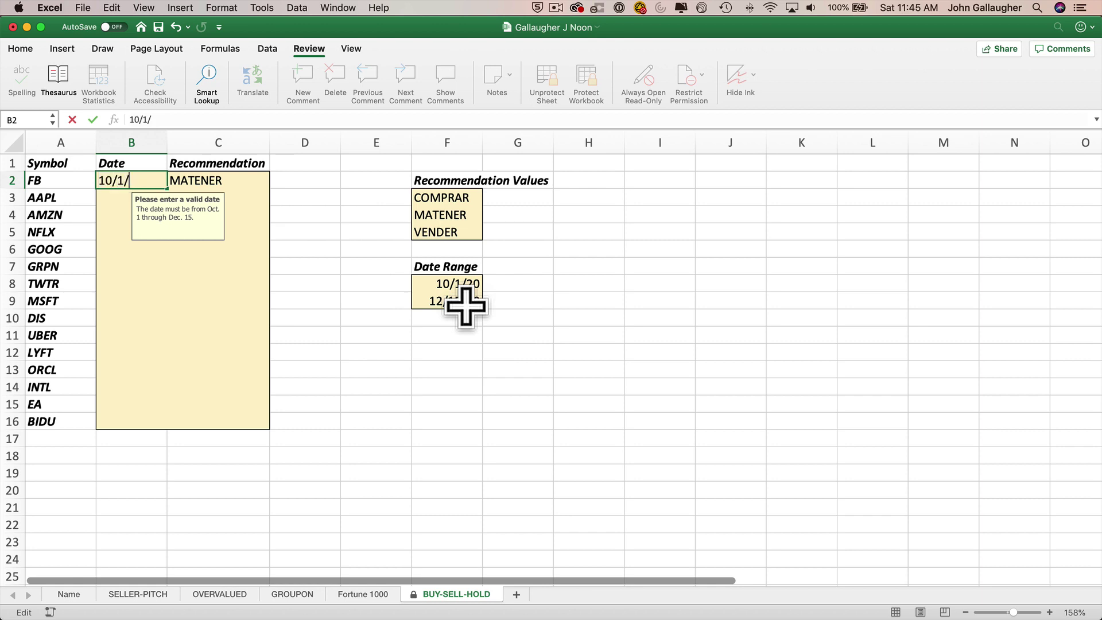
text(20)
key(Return)
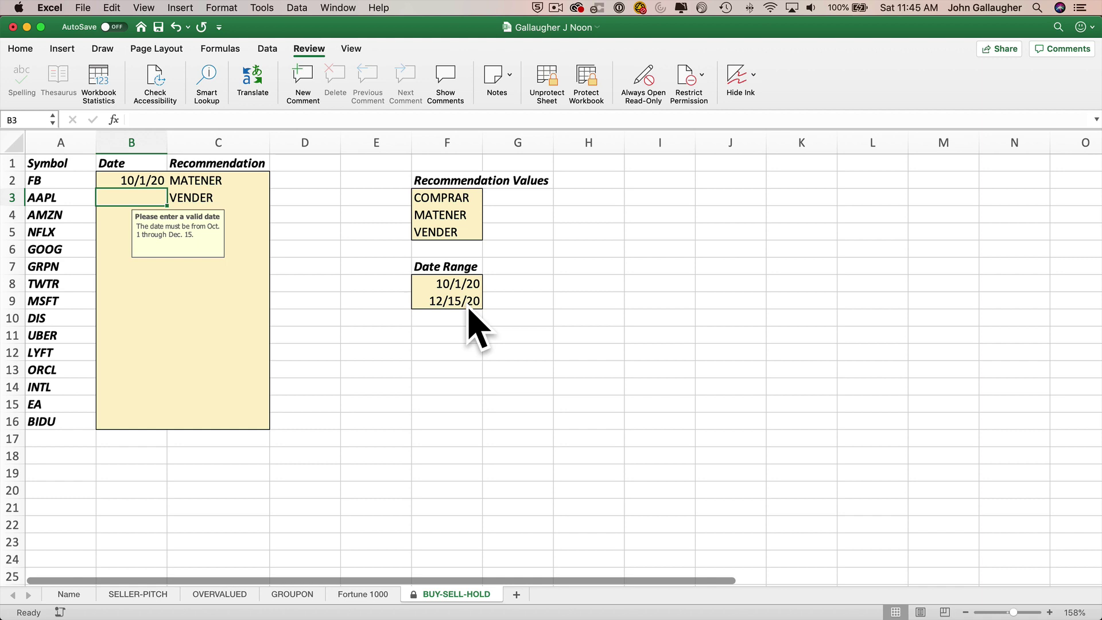
Step: Save the workbook and review the worksheet protection and Spanish value instructions in Word before returning to Excel
key(super+s)
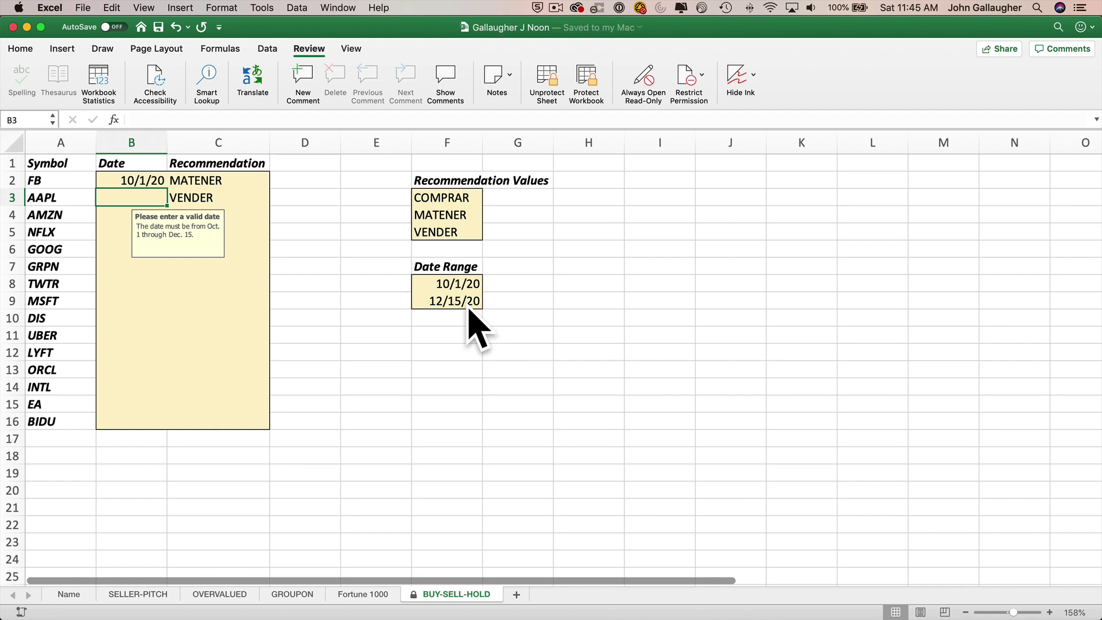
key(super+Tab)
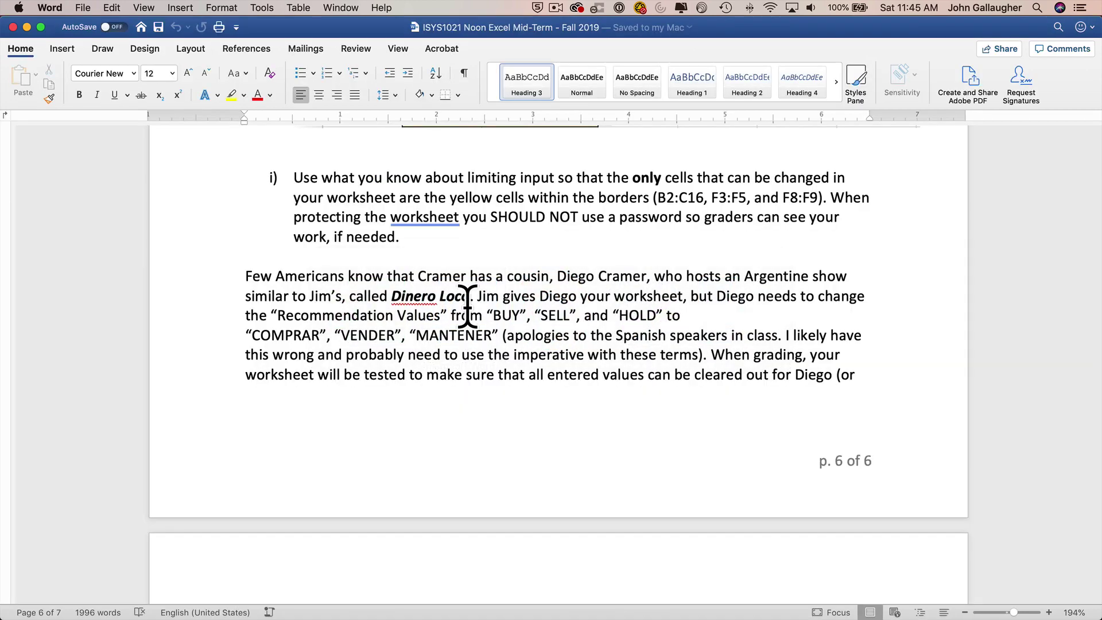
scroll(474, 327, down, 8)
scroll(467, 295, up, 8)
scroll(467, 310, up, 3)
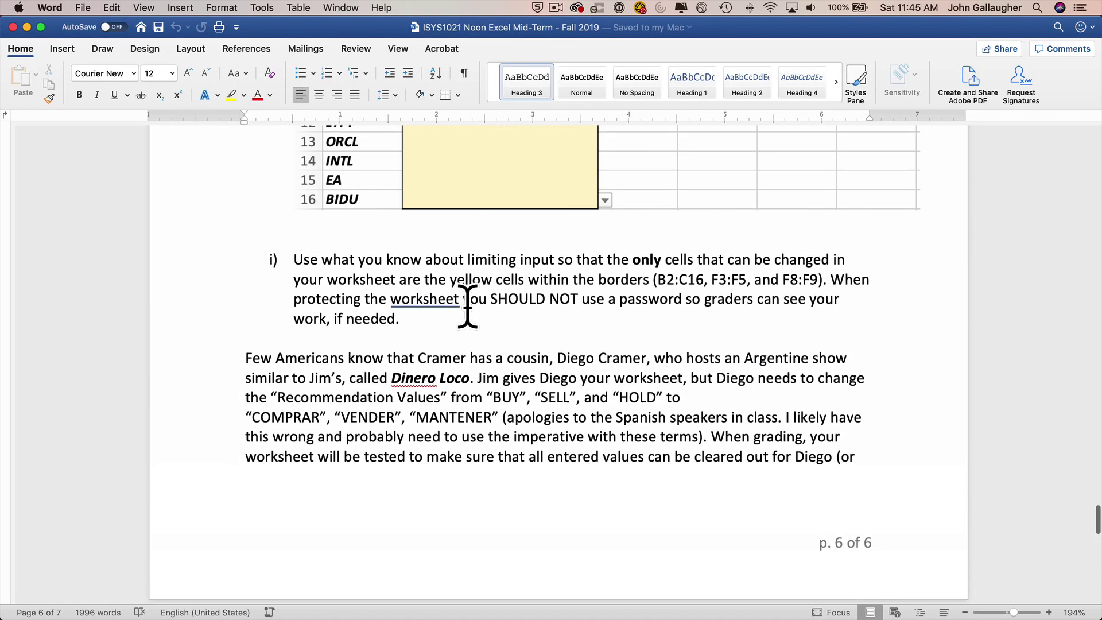
key(super+Tab)
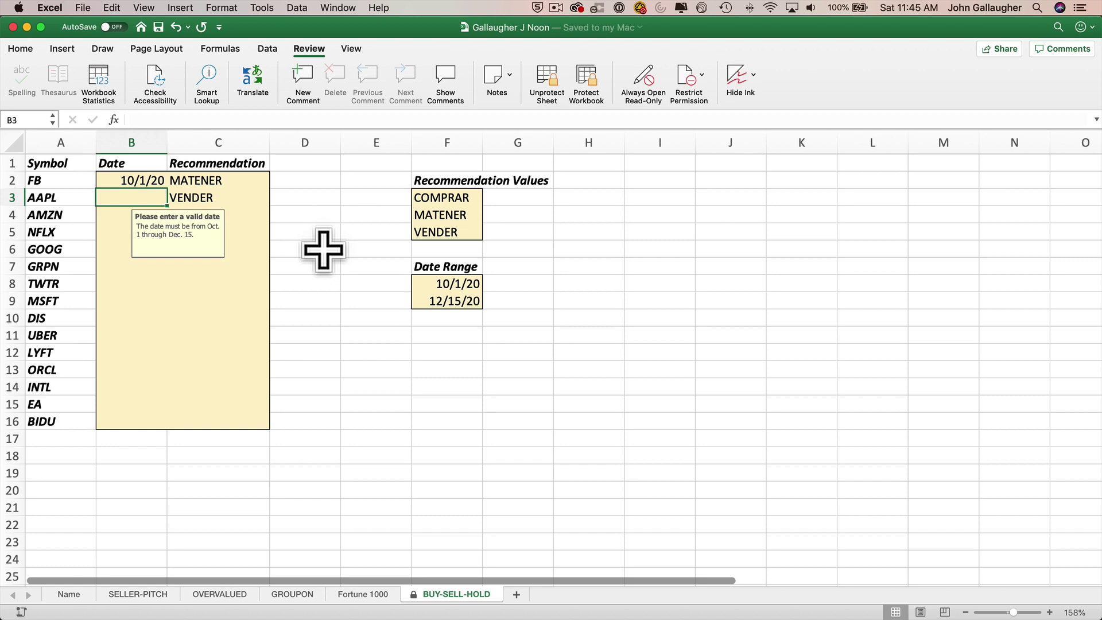
Step: Compare the GROUPON sheet's revenue and income table with the GROUPON (KEY) sheet in the key workbook, and start switching to another app
click(302, 595)
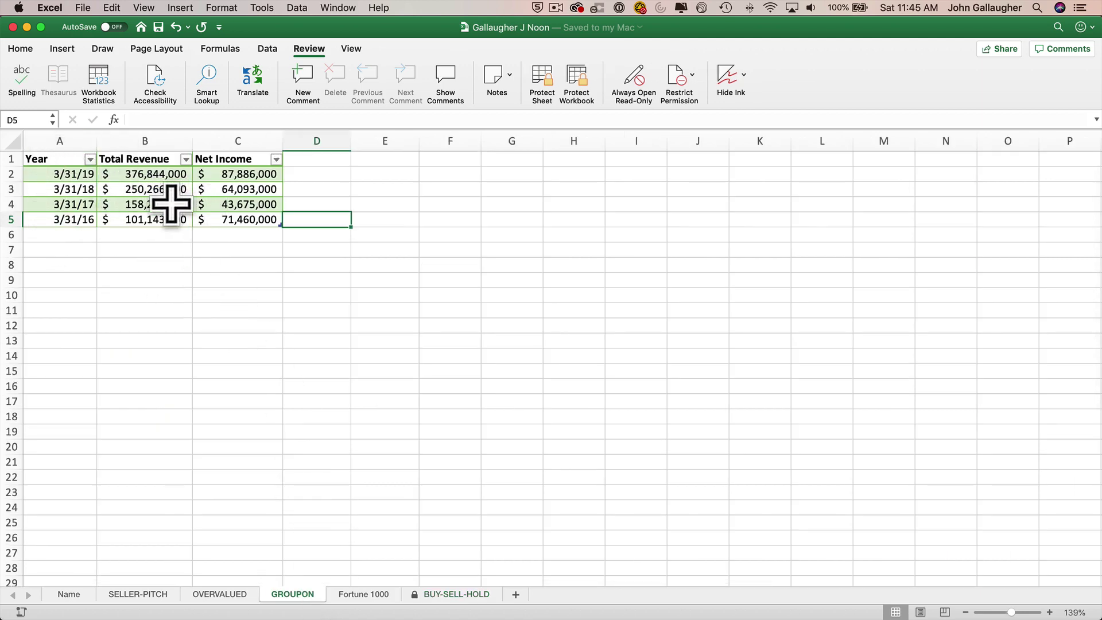
key(super+grave)
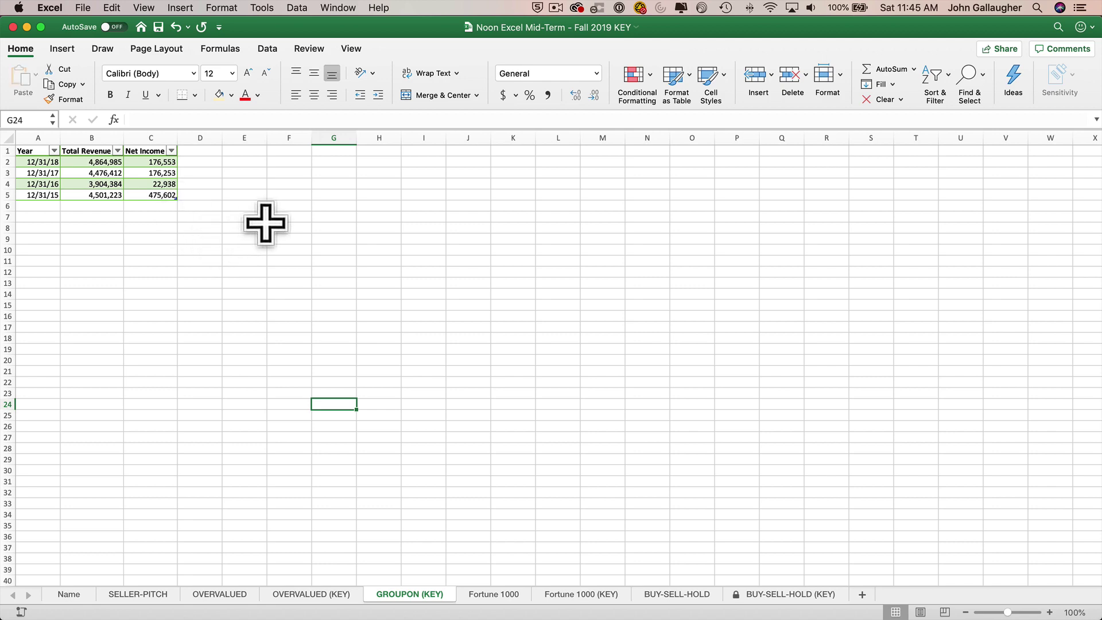
scroll(279, 217, up, 5)
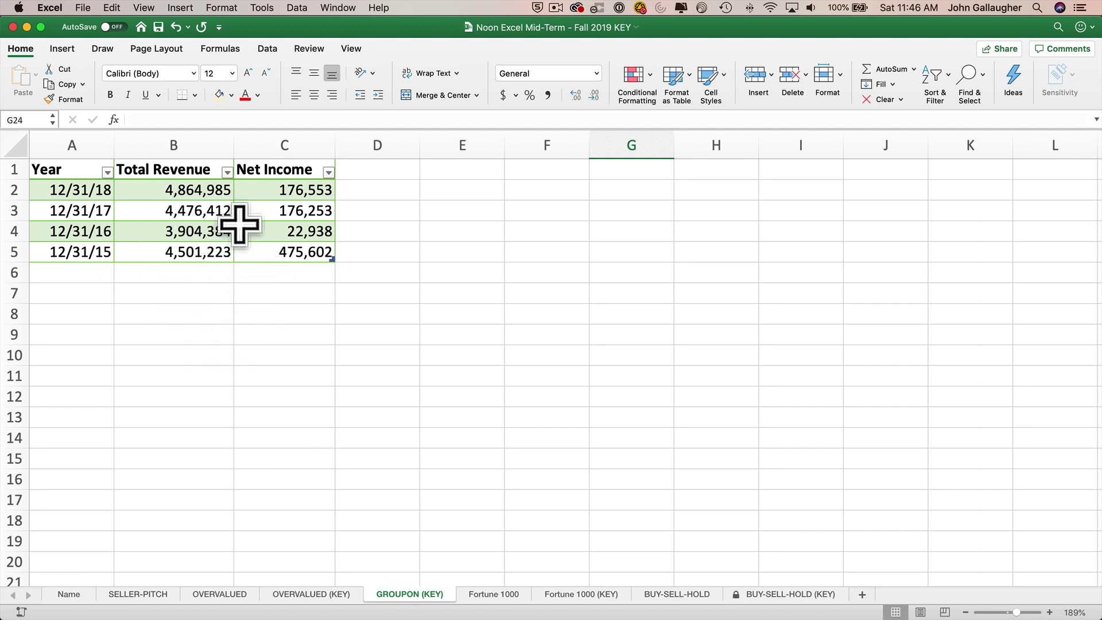
key(super+Tab)
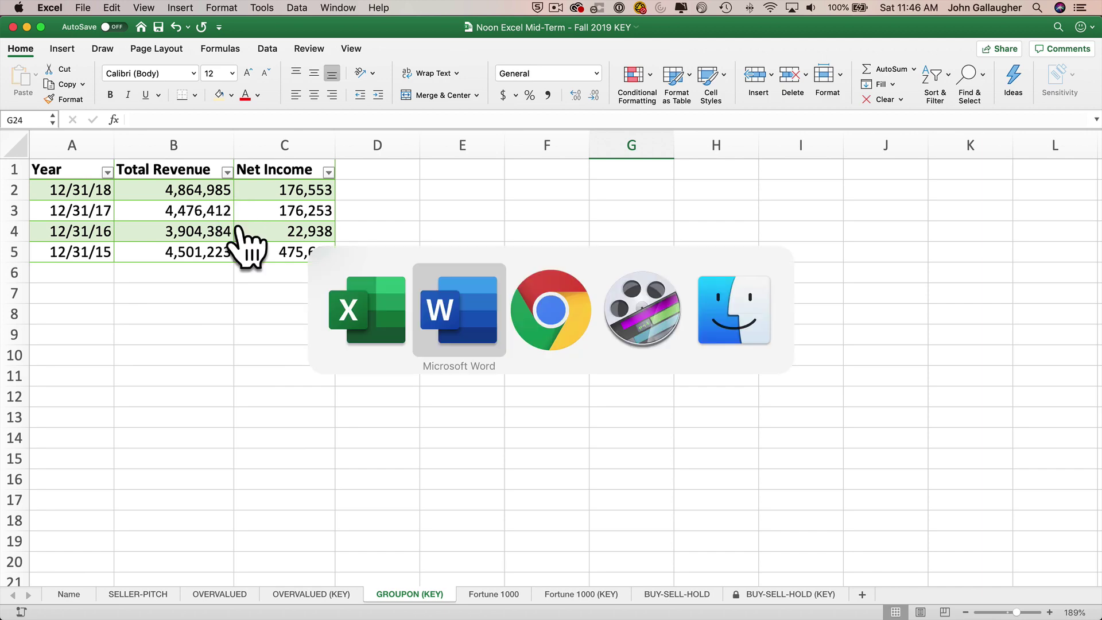